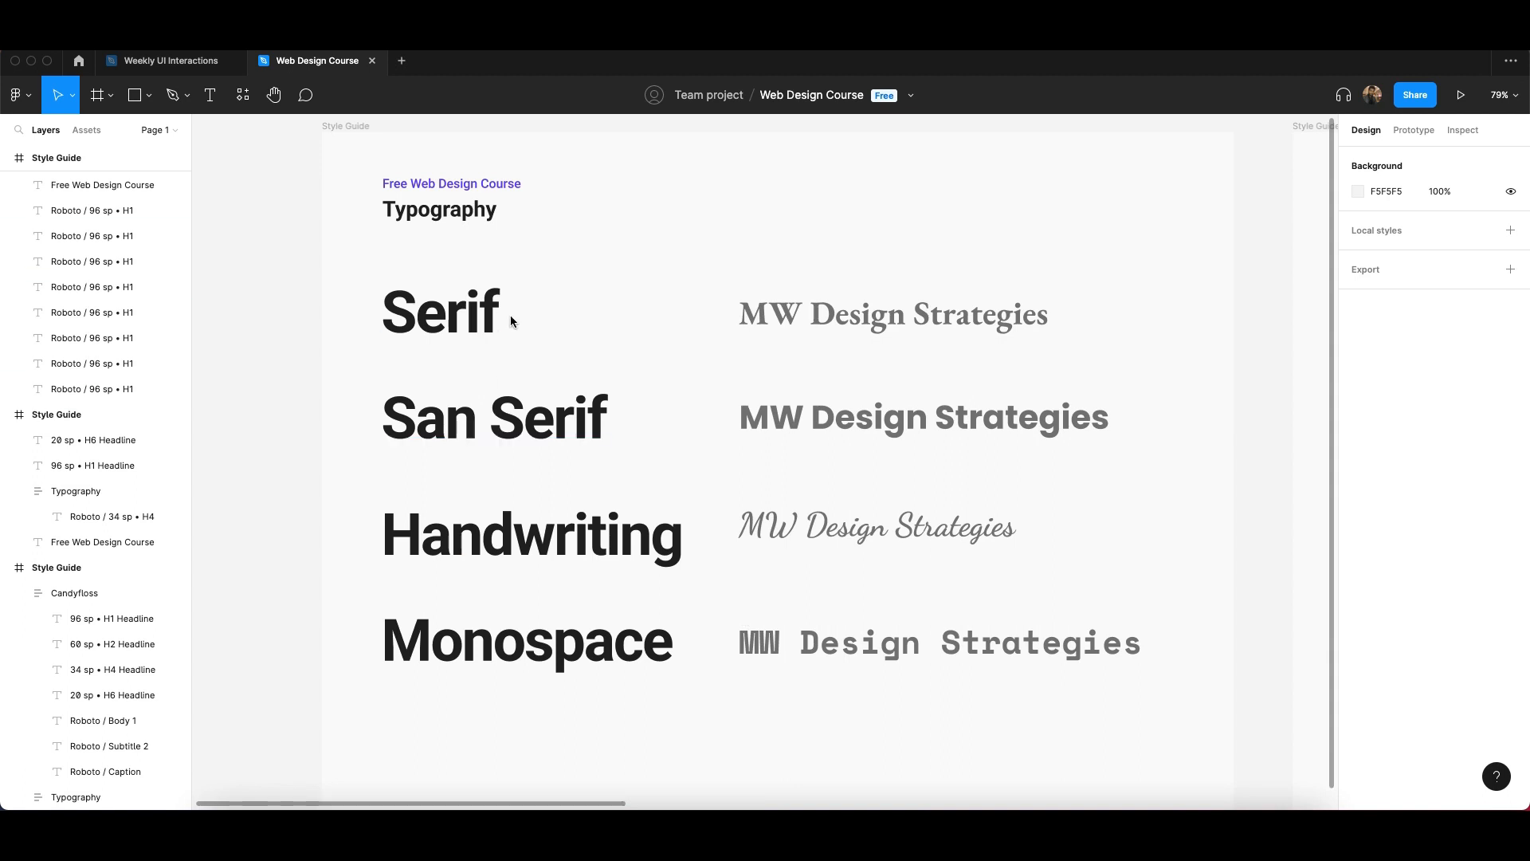
# Inspect the Serif, Handwriting and Monospace category labels in the typography style guide, leaving nothing selected.
pyautogui.click(472, 323)
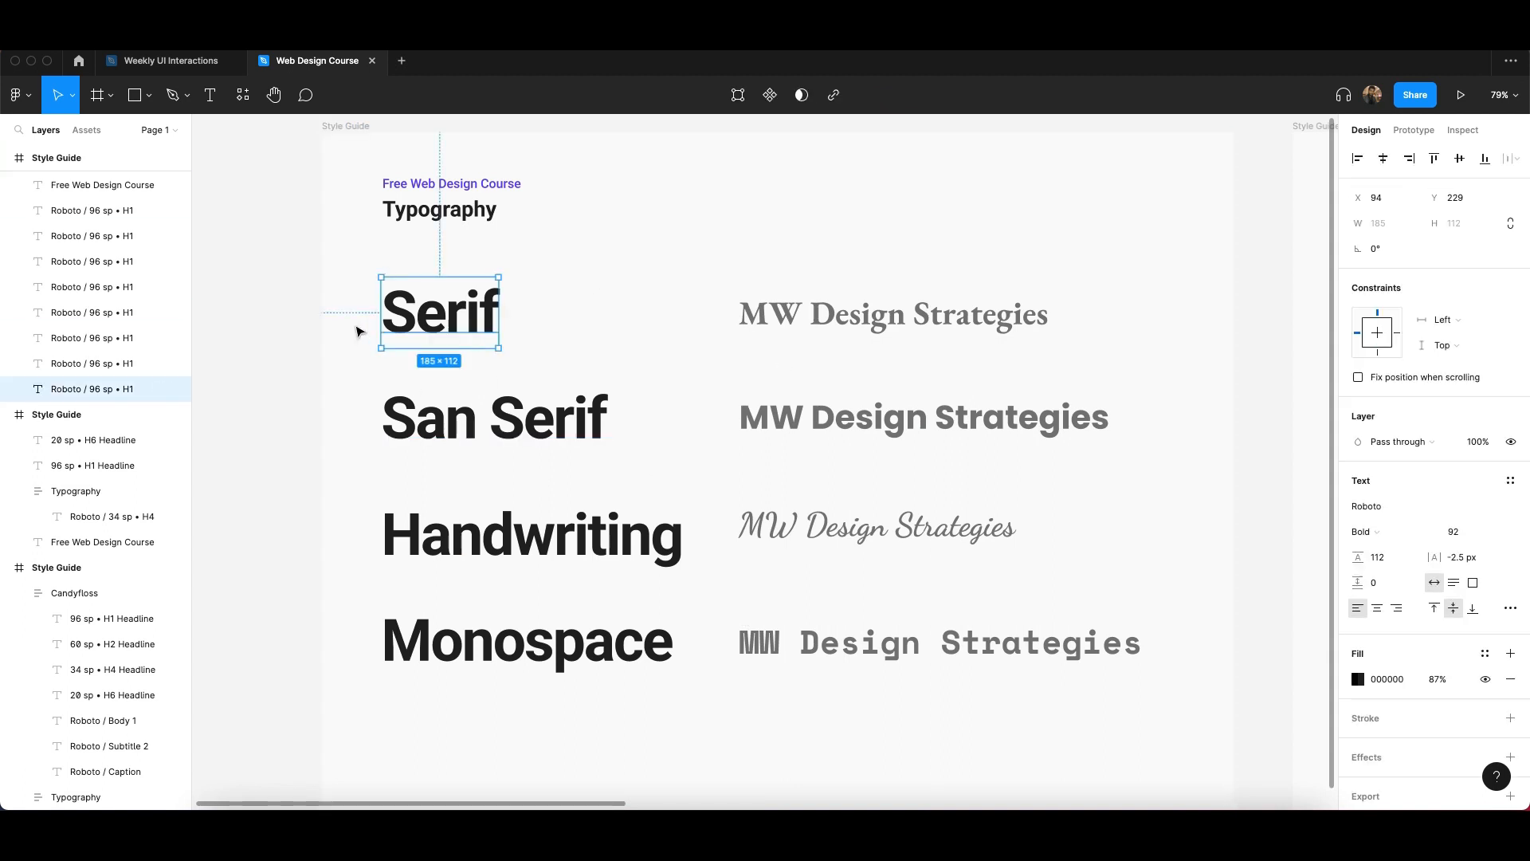
pyautogui.click(275, 289)
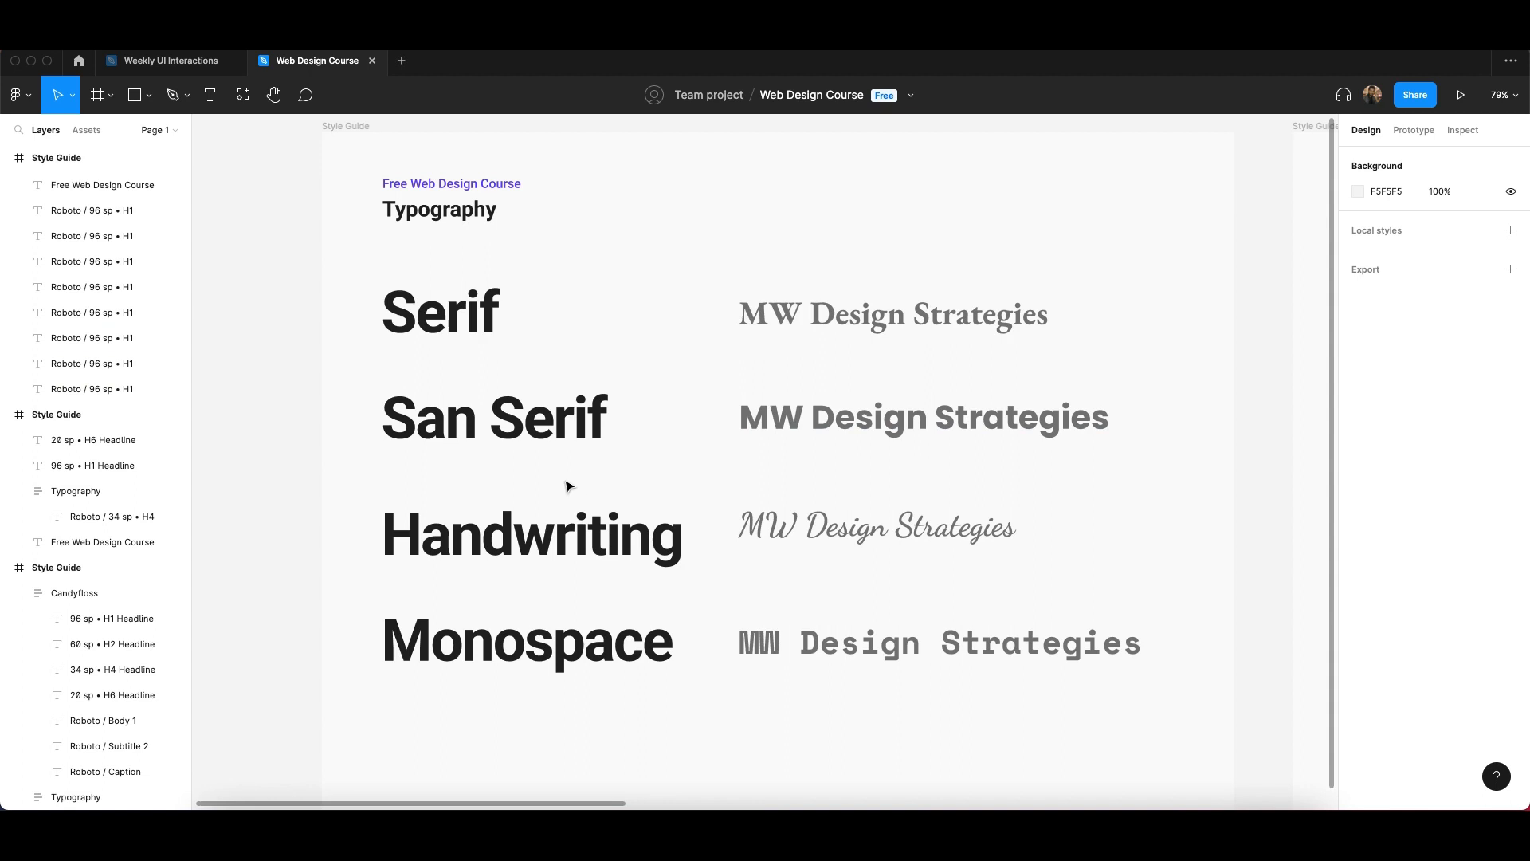
pyautogui.click(562, 548)
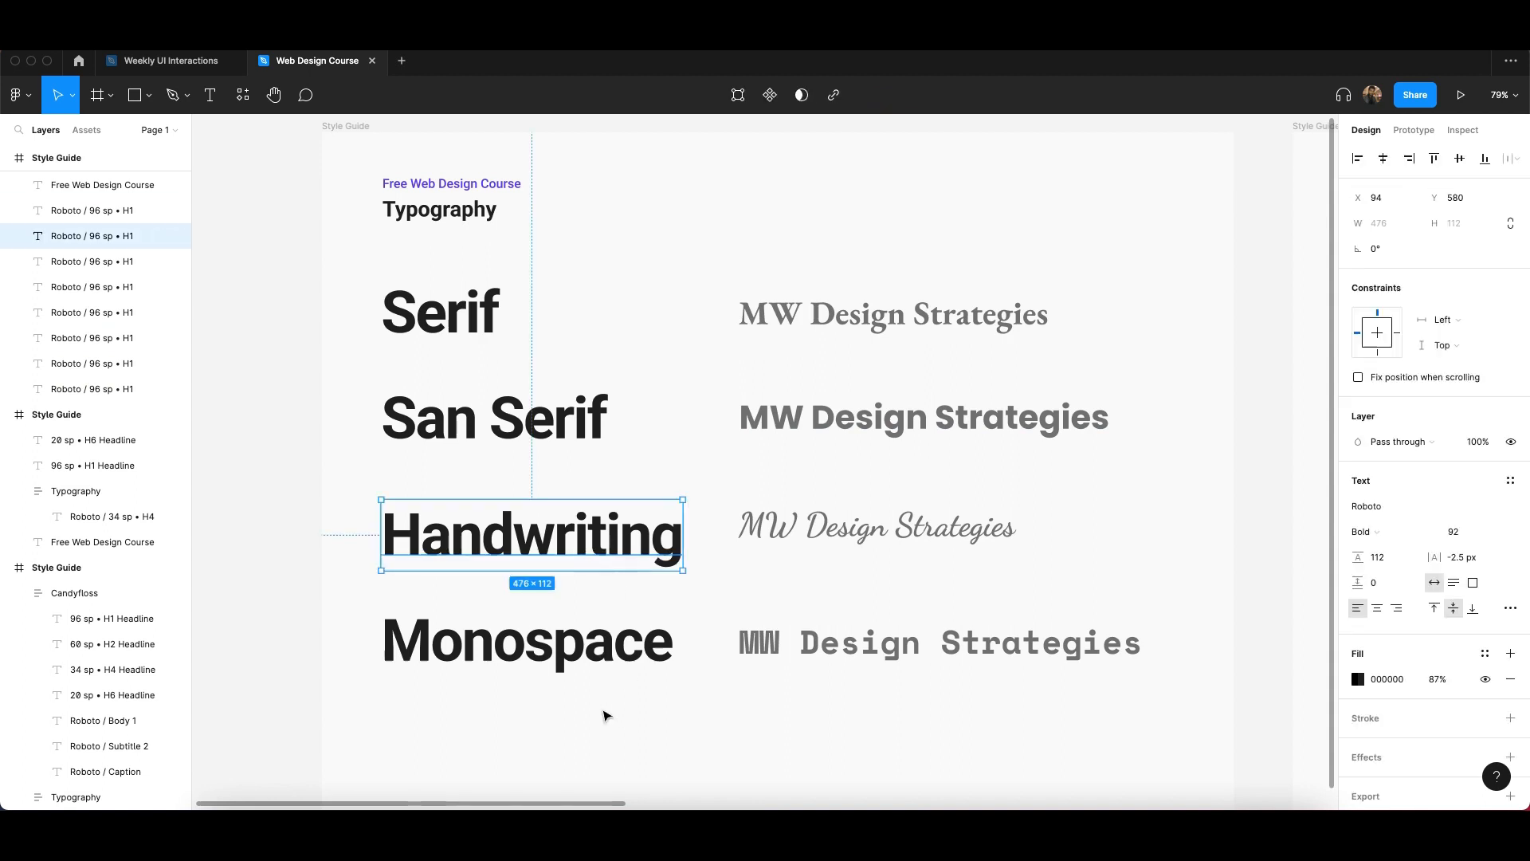
pyautogui.click(564, 669)
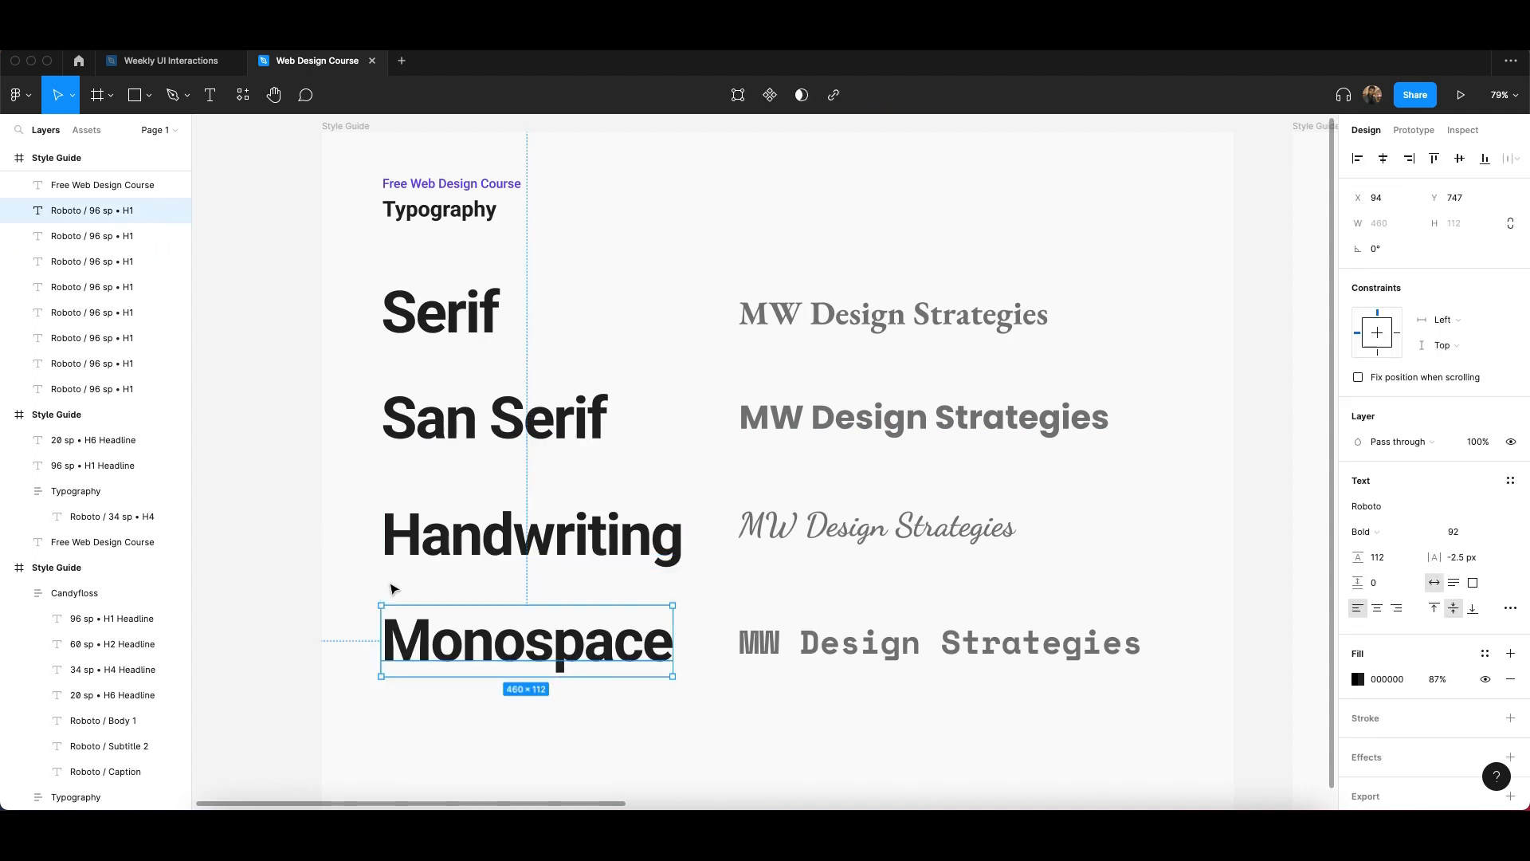
pyautogui.click(325, 395)
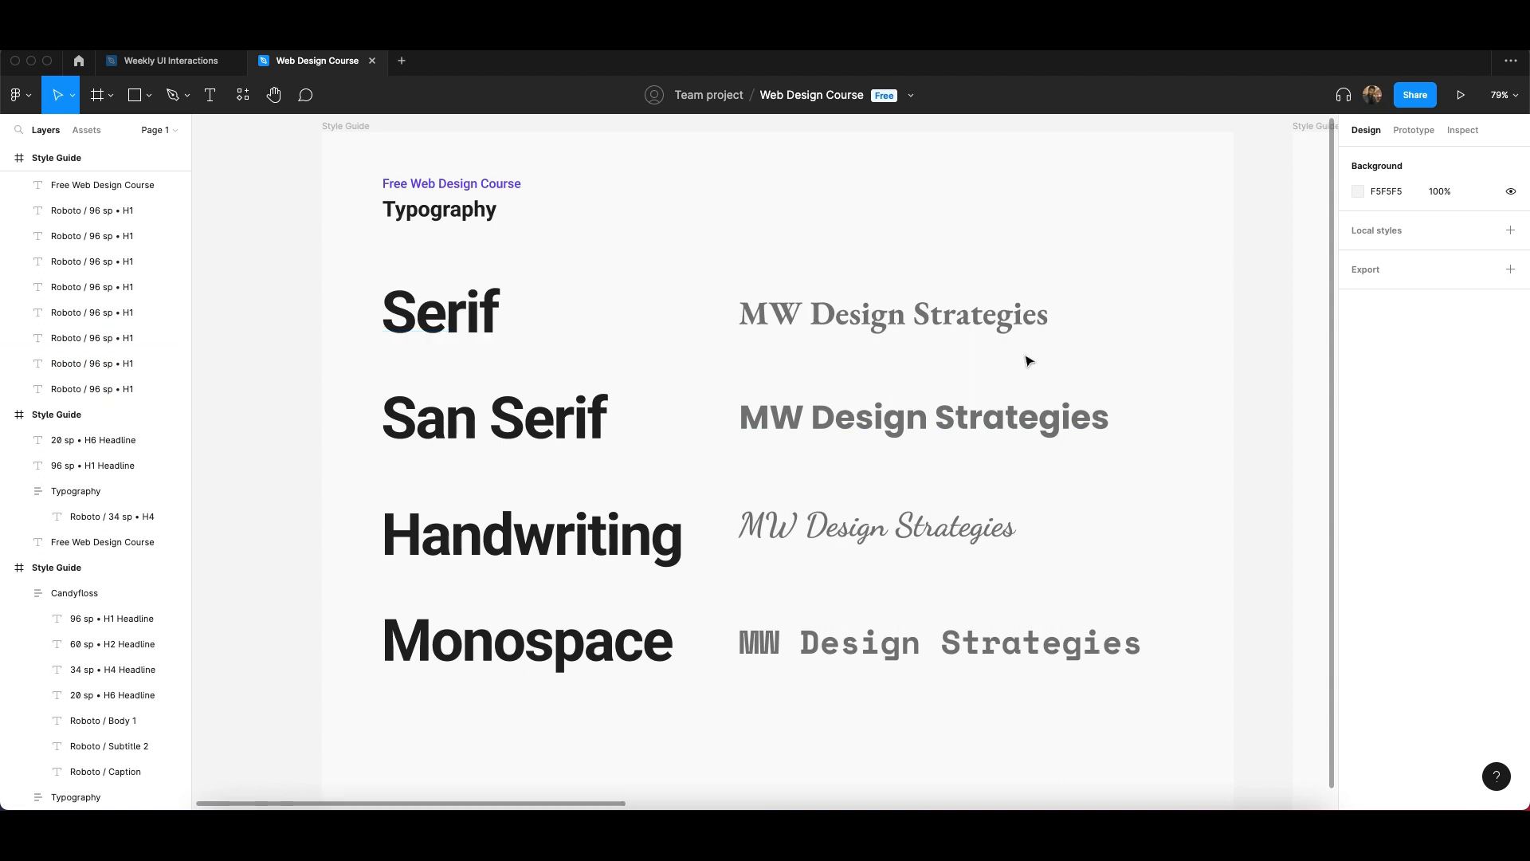
# Examine the letterforms of the serif "MW Design Strategies" sample up close, and return to the overview of all four typeface categories.
pyautogui.scroll(5, 969, 287)
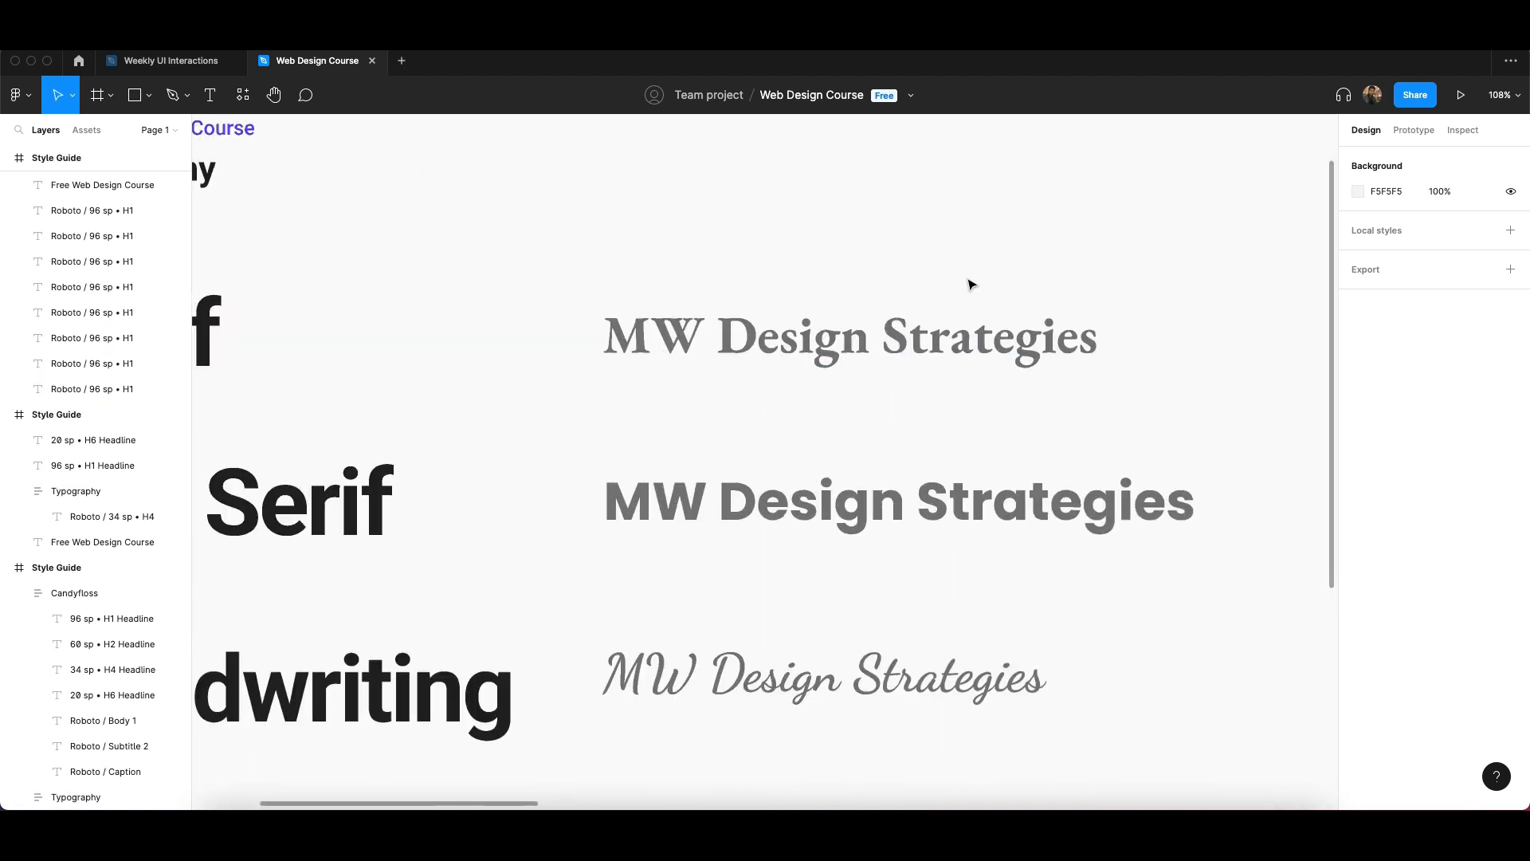
pyautogui.scroll(2, 524, 358)
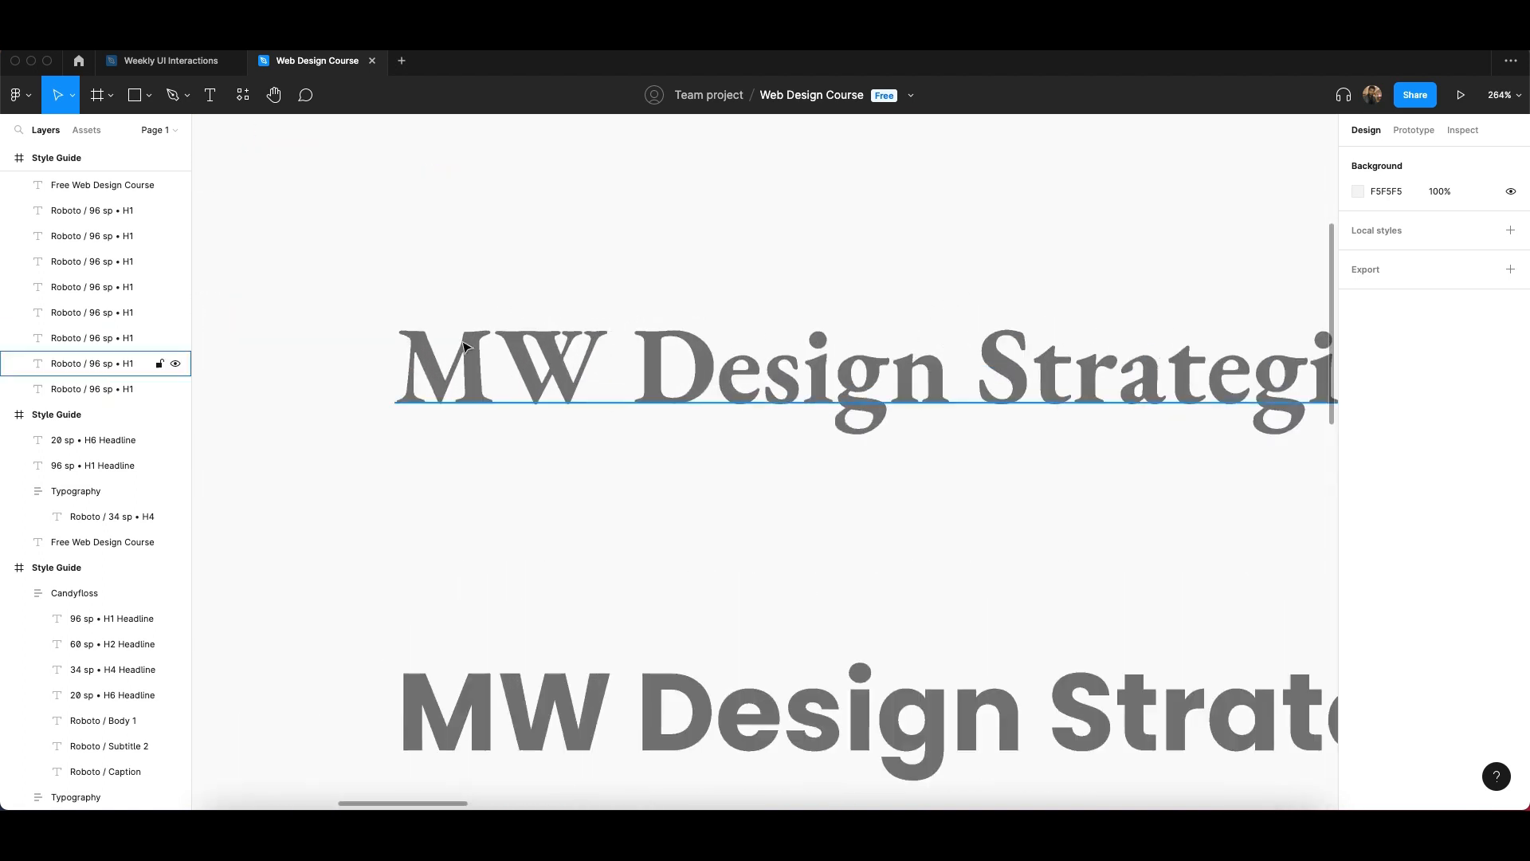
pyautogui.scroll(-3, 843, 423)
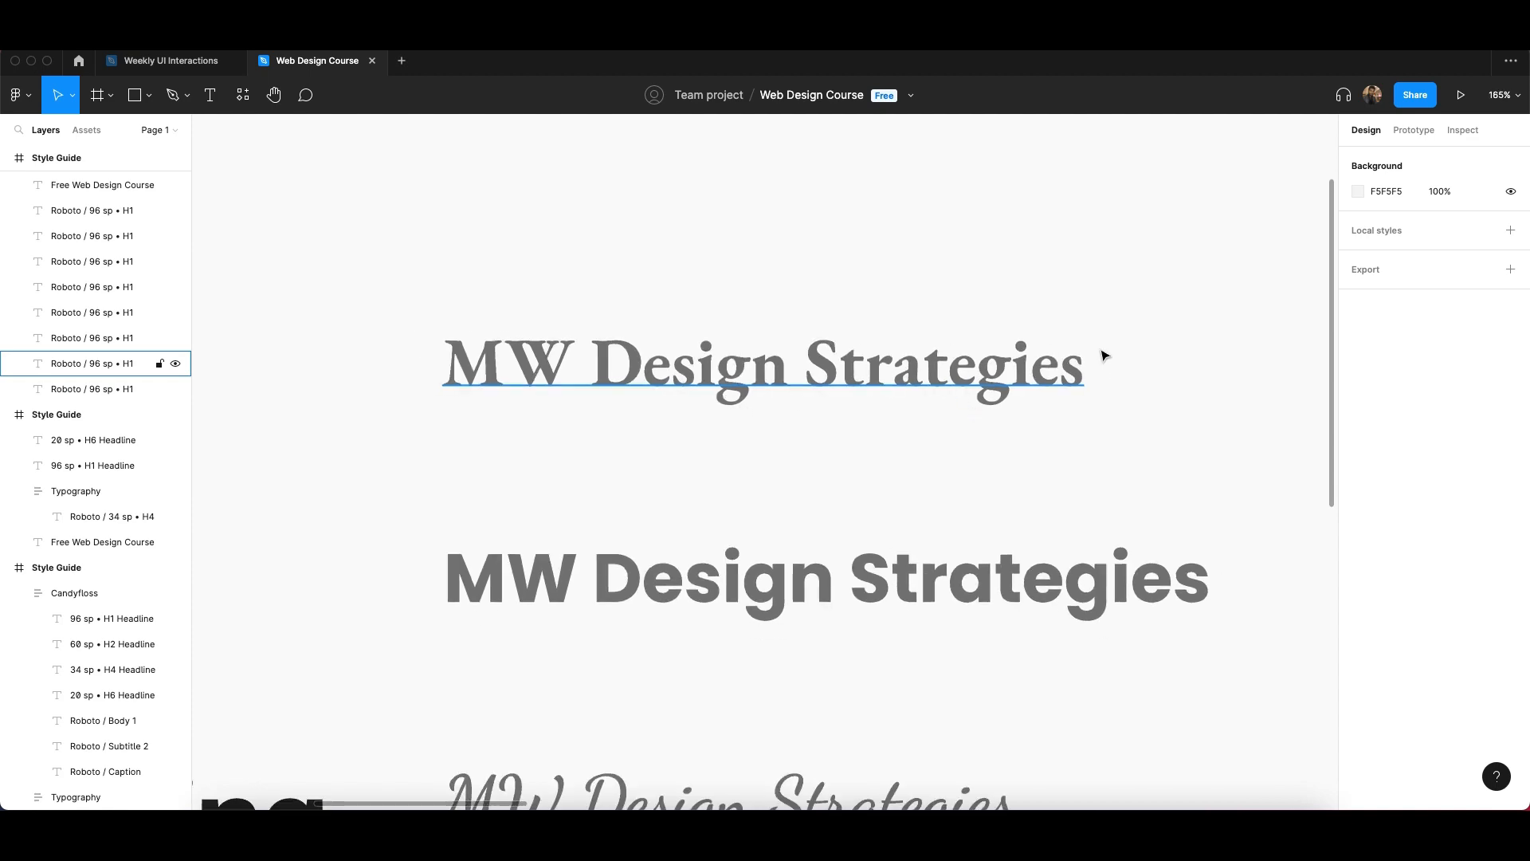
pyautogui.scroll(-2, 1102, 354)
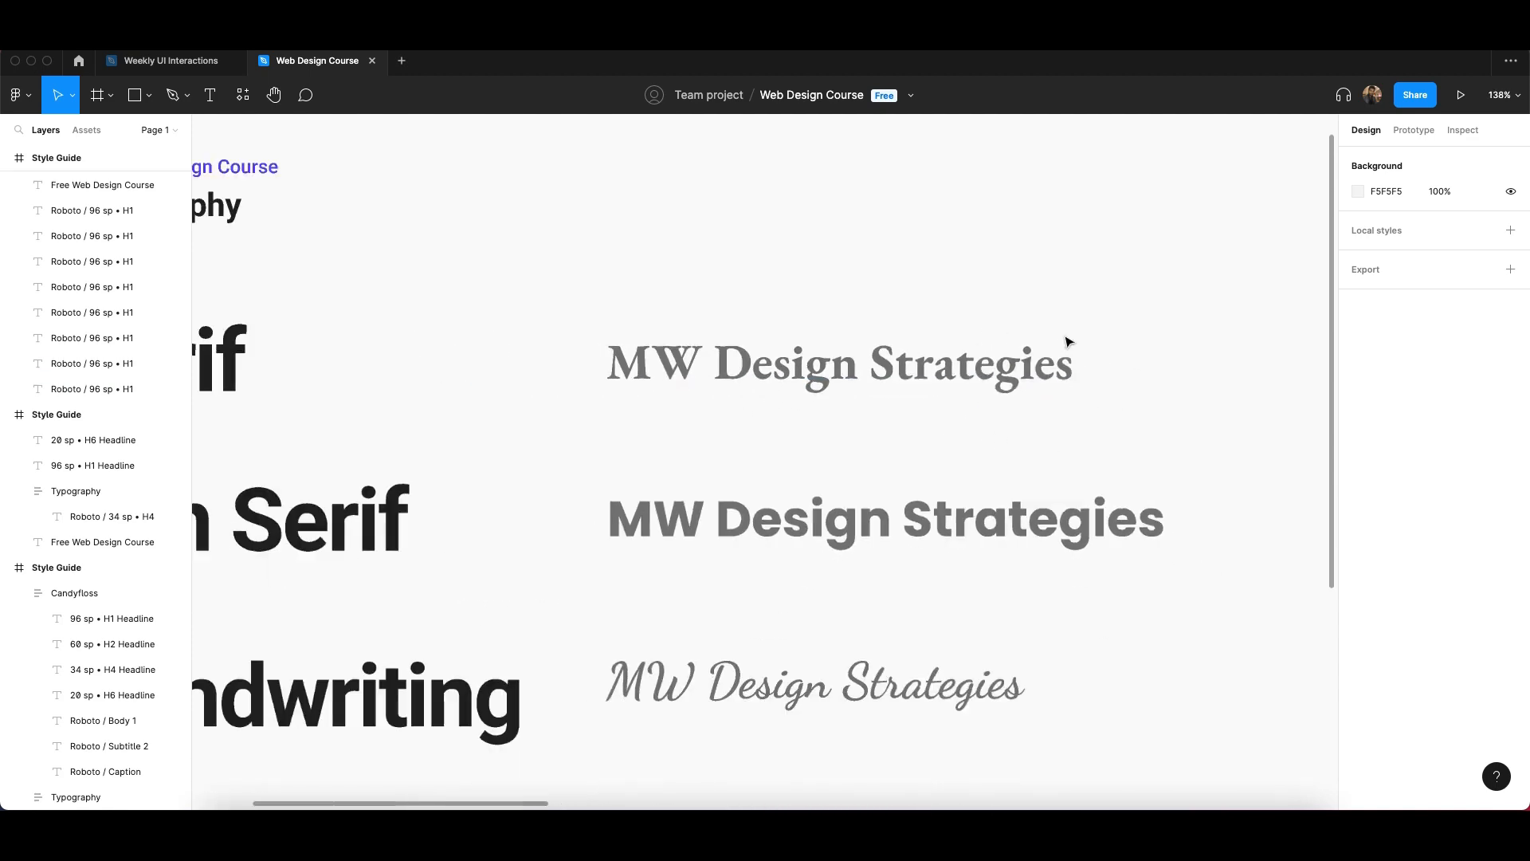
pyautogui.scroll(-2, 1036, 355)
pyautogui.scroll(3, 701, 354)
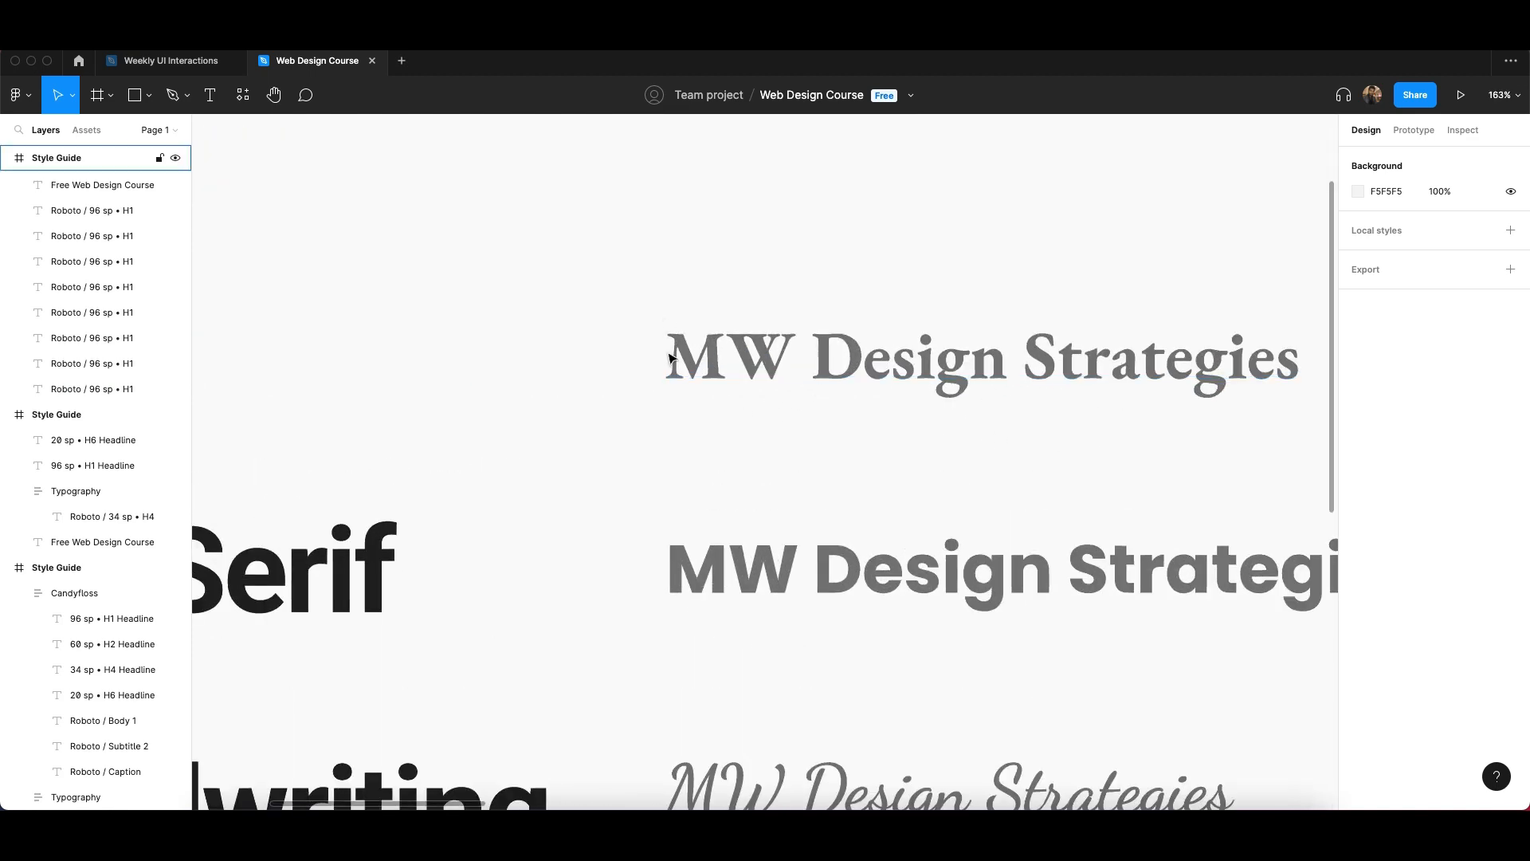
pyautogui.scroll(5, 677, 355)
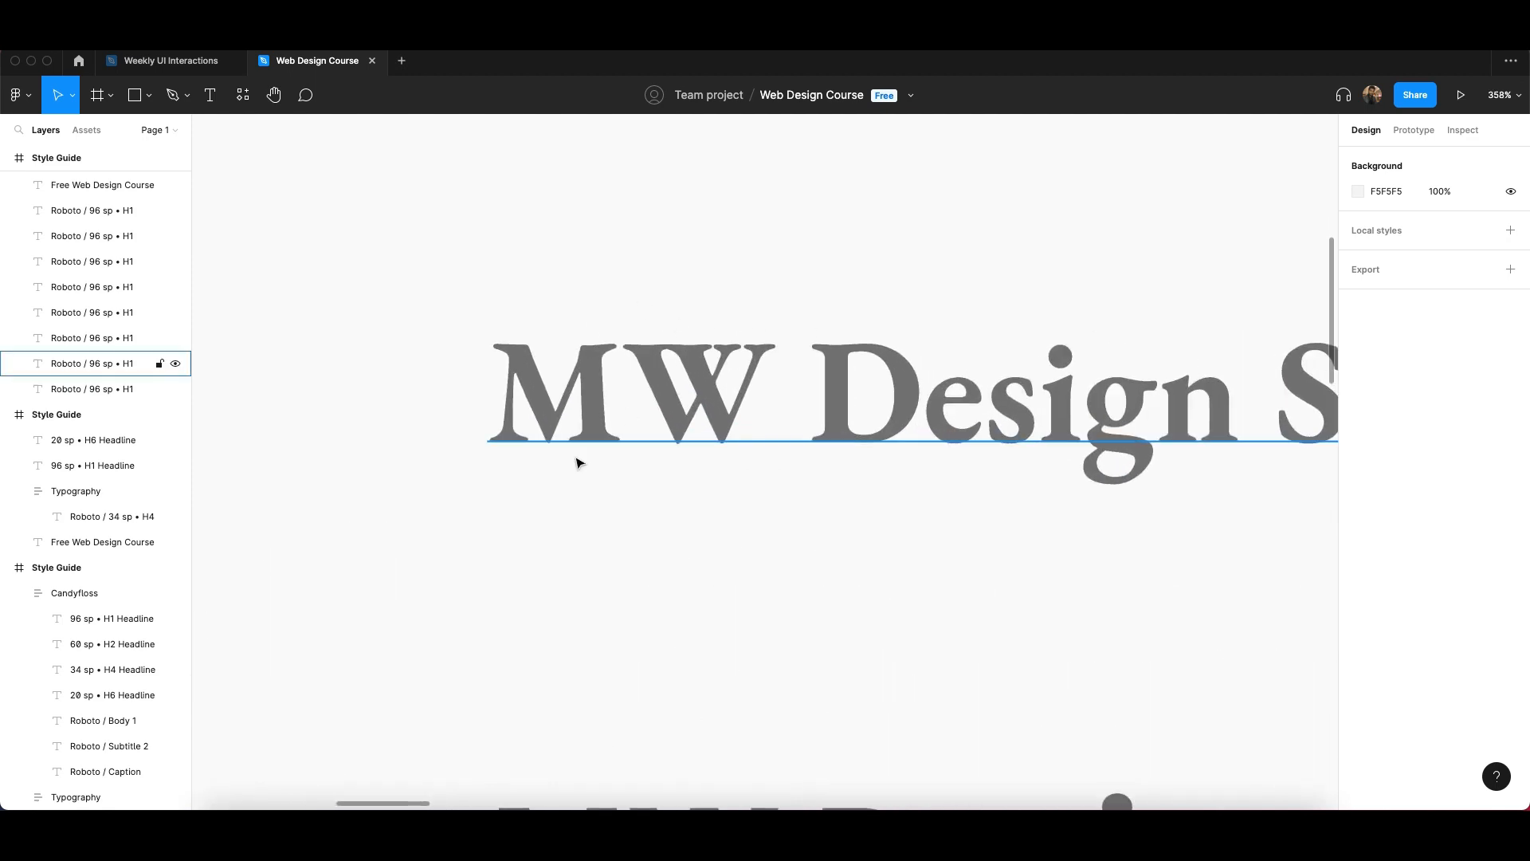
pyautogui.scroll(-10, 578, 462)
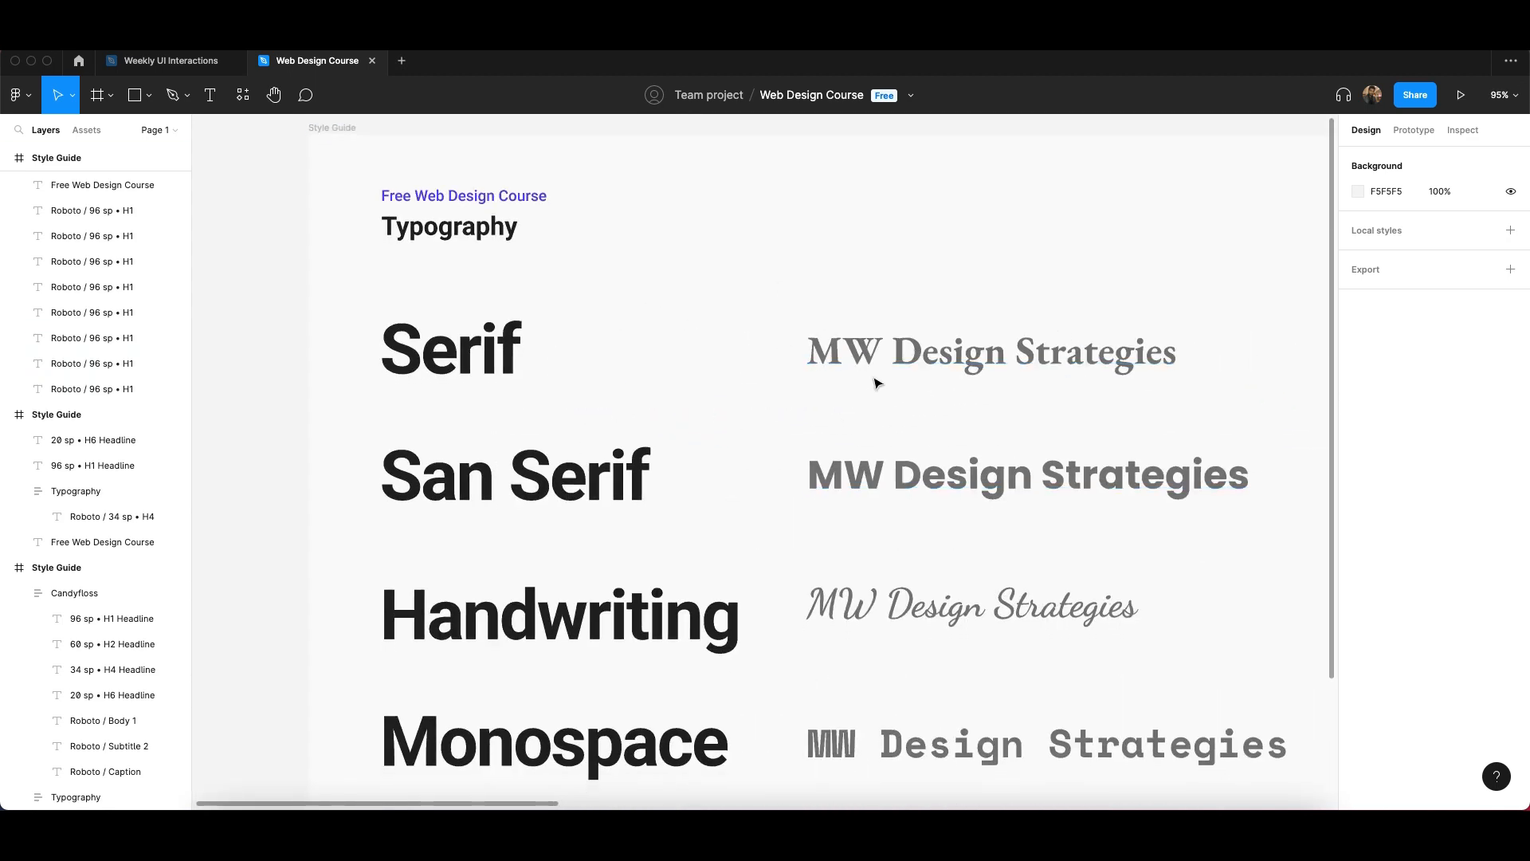
pyautogui.scroll(-1, 775, 365)
pyautogui.scroll(-1, 956, 366)
pyautogui.hscroll(1, 1036, 355)
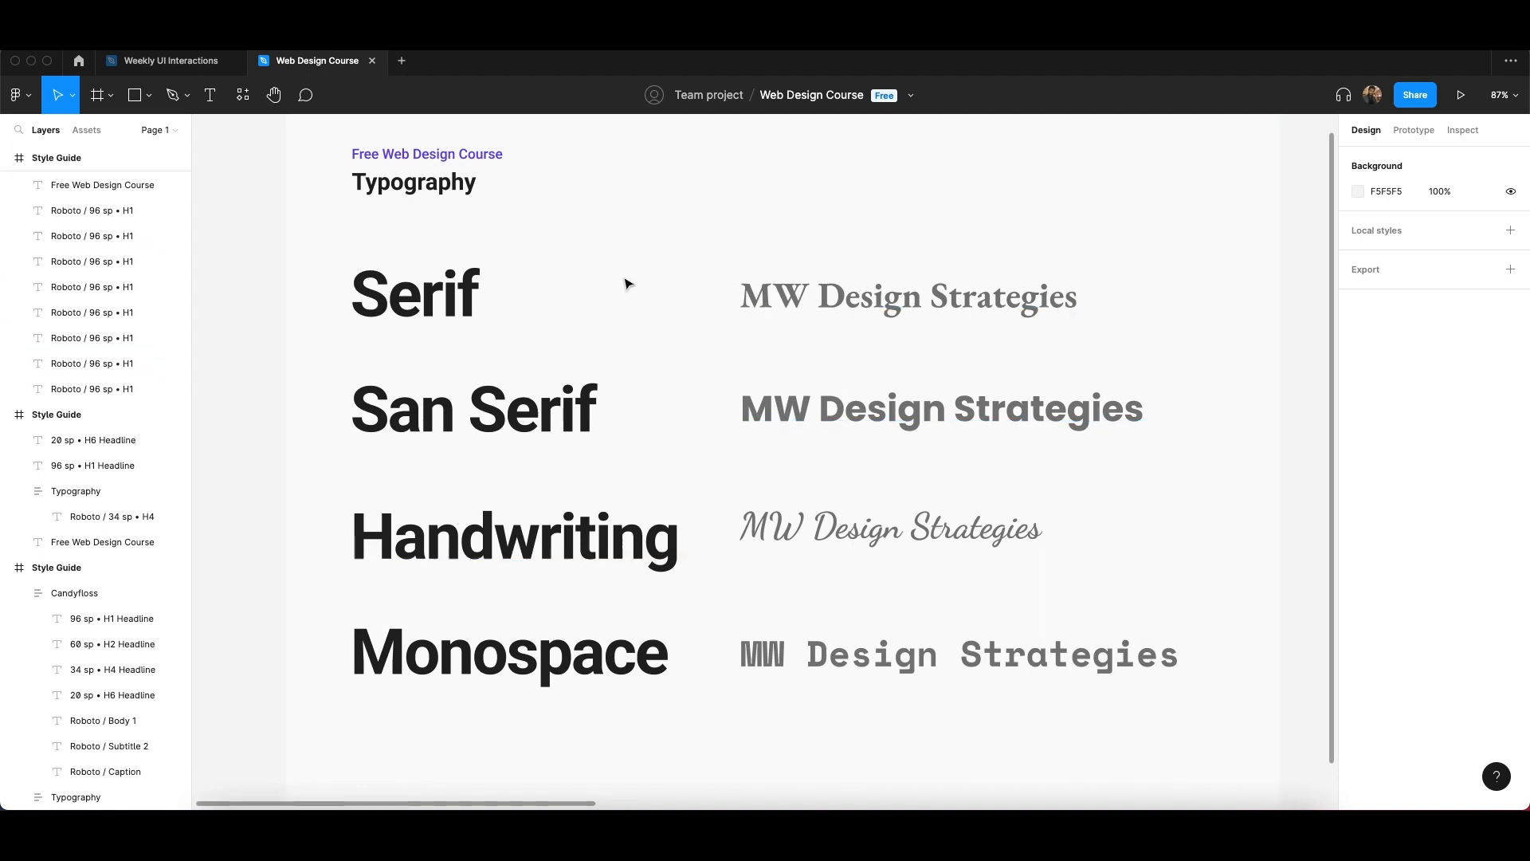
# Compare the San Serif label with its "MW Design Strategies" sample and inspect the sample's text properties.
pyautogui.scroll(1, 665, 330)
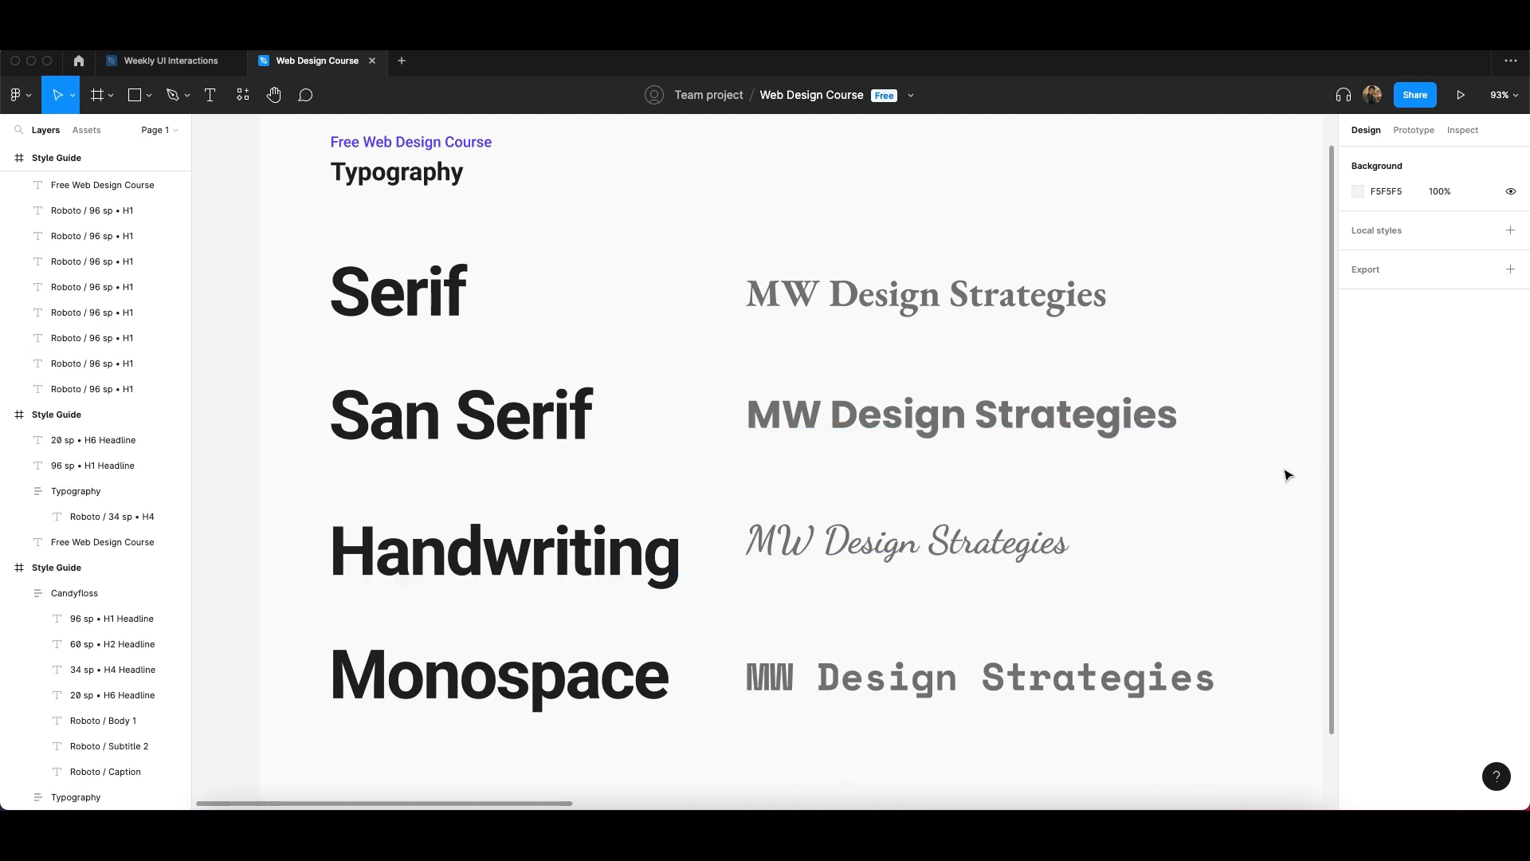
pyautogui.click(439, 416)
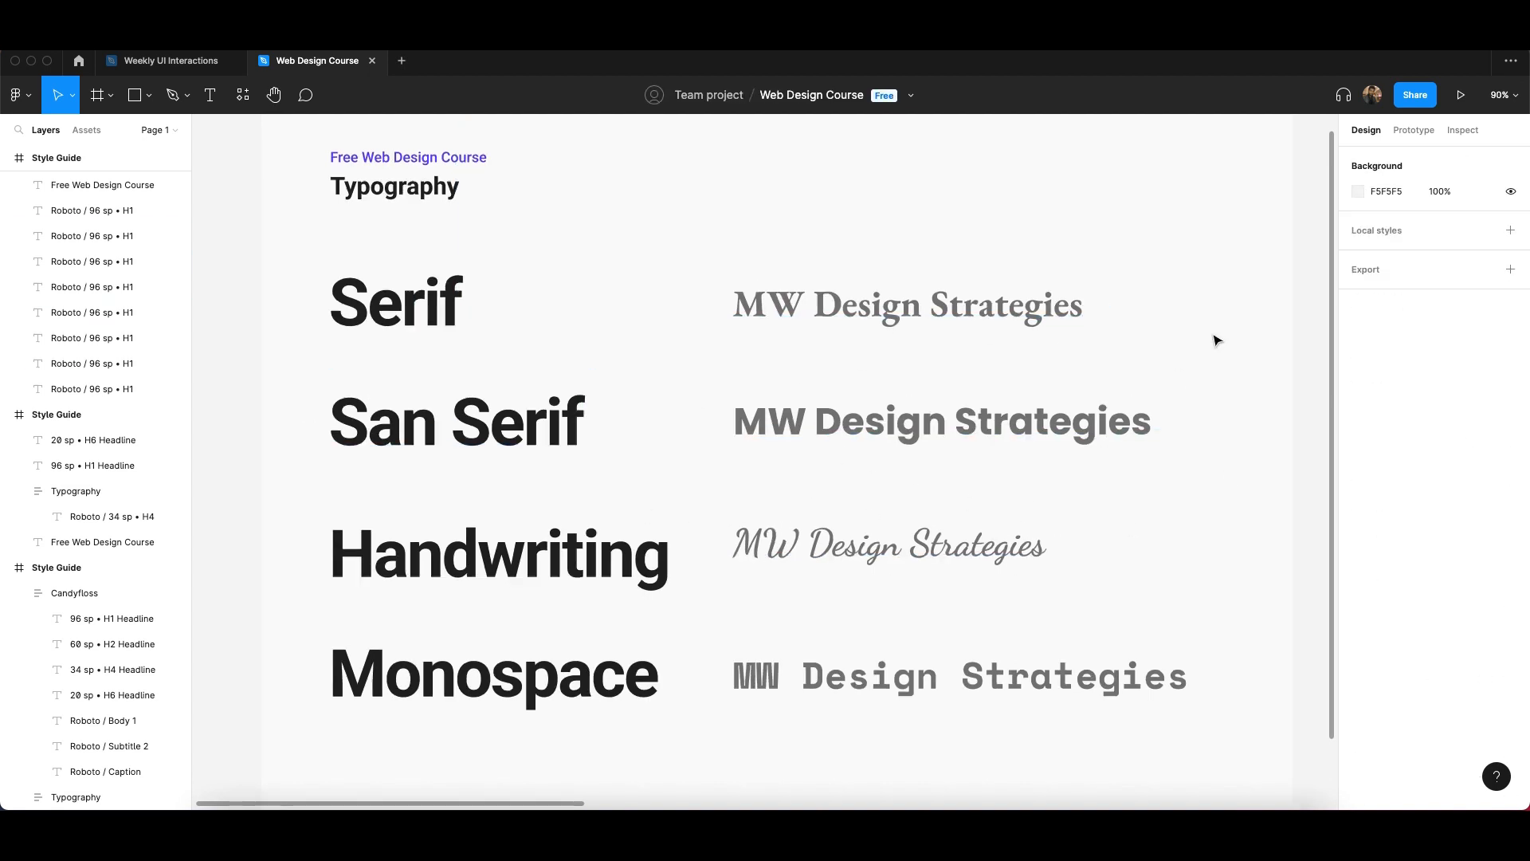
pyautogui.scroll(1, 1142, 352)
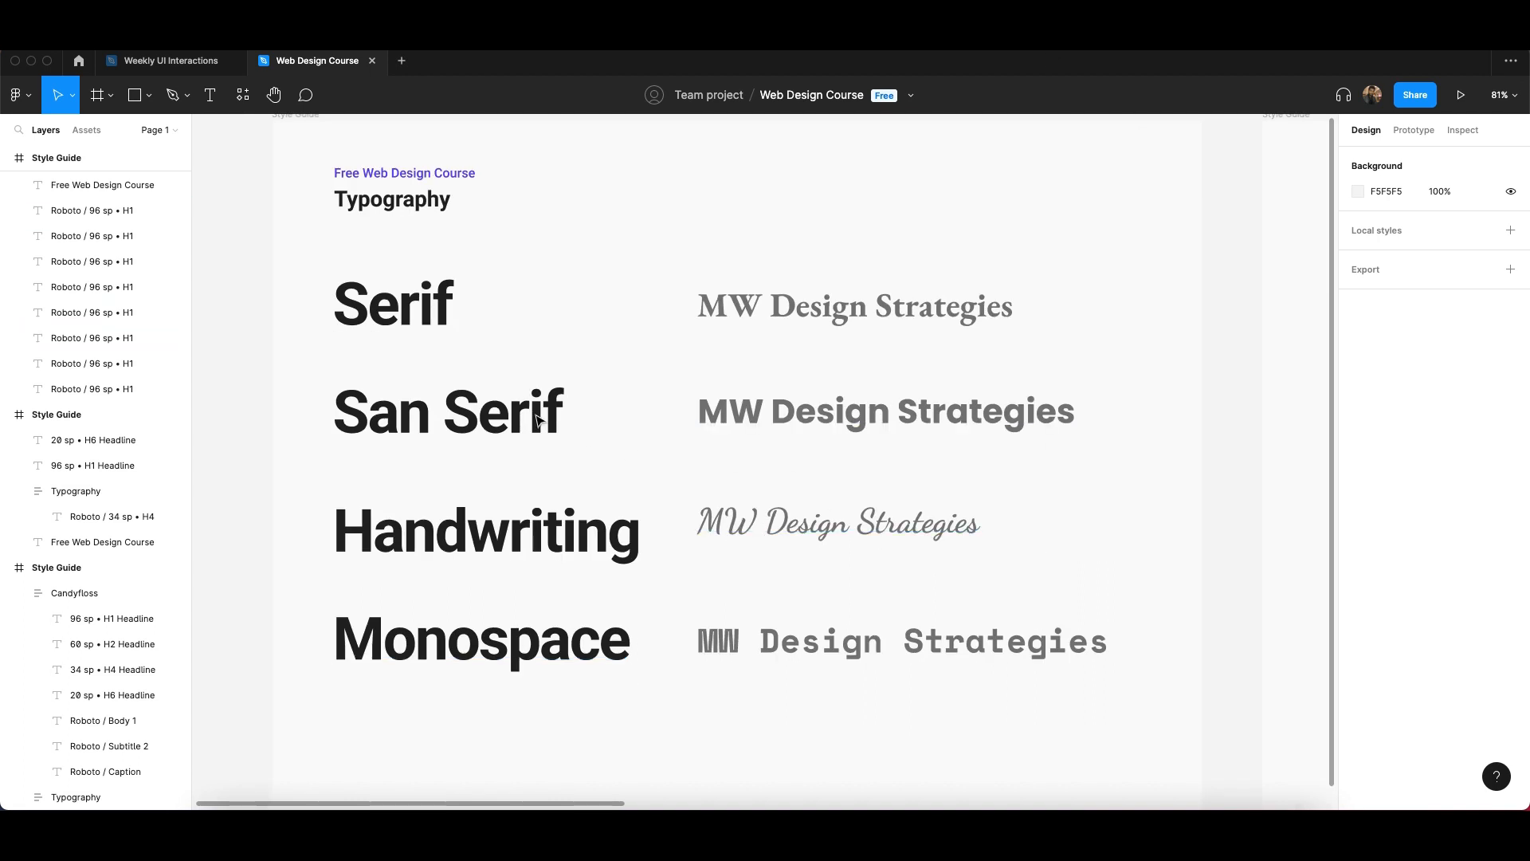
pyautogui.click(478, 415)
pyautogui.click(914, 435)
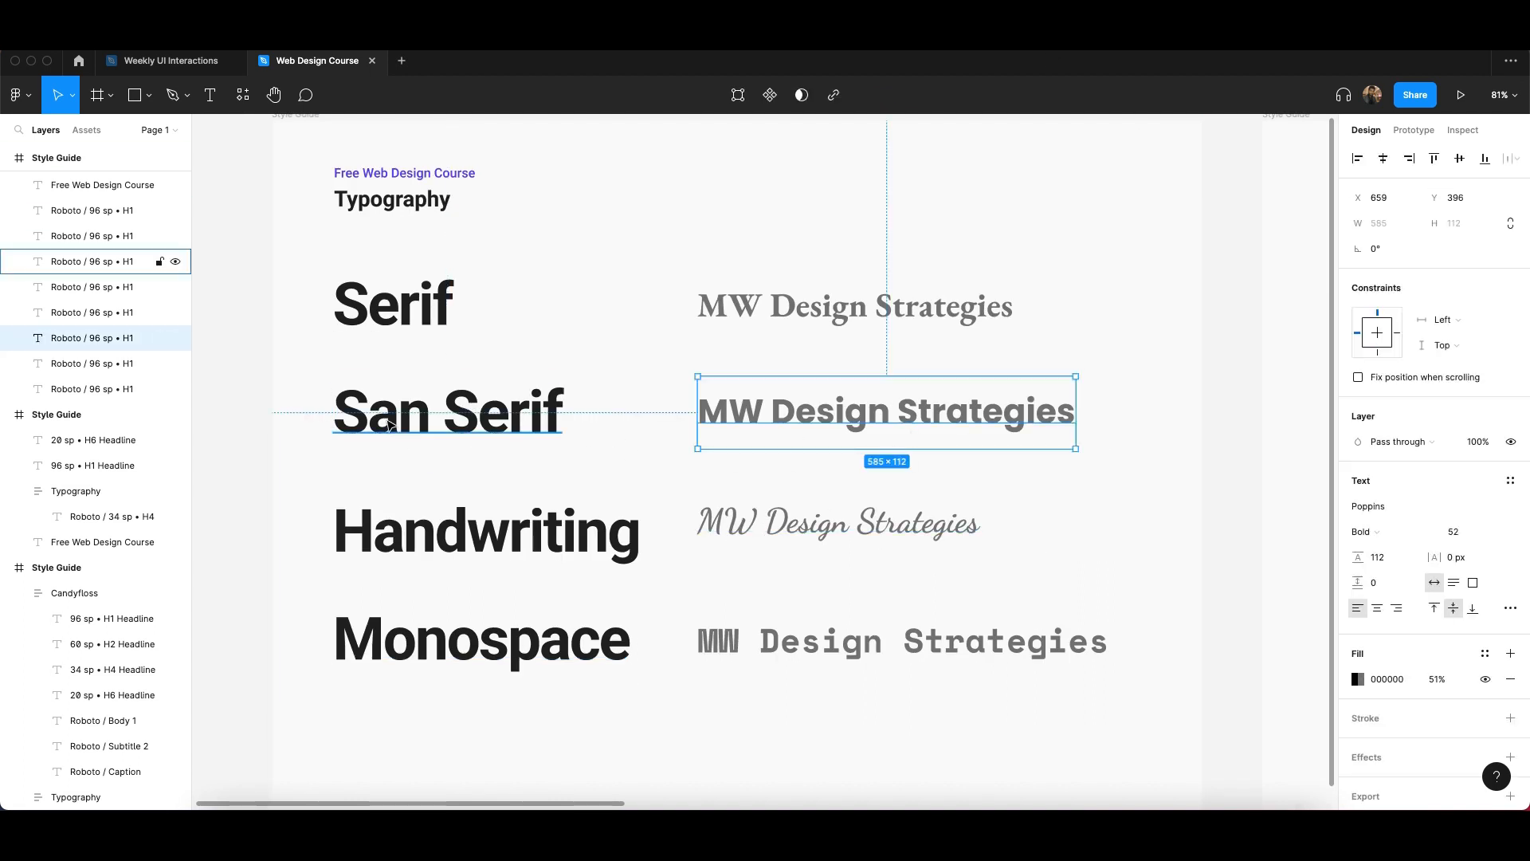
pyautogui.click(556, 415)
pyautogui.click(600, 310)
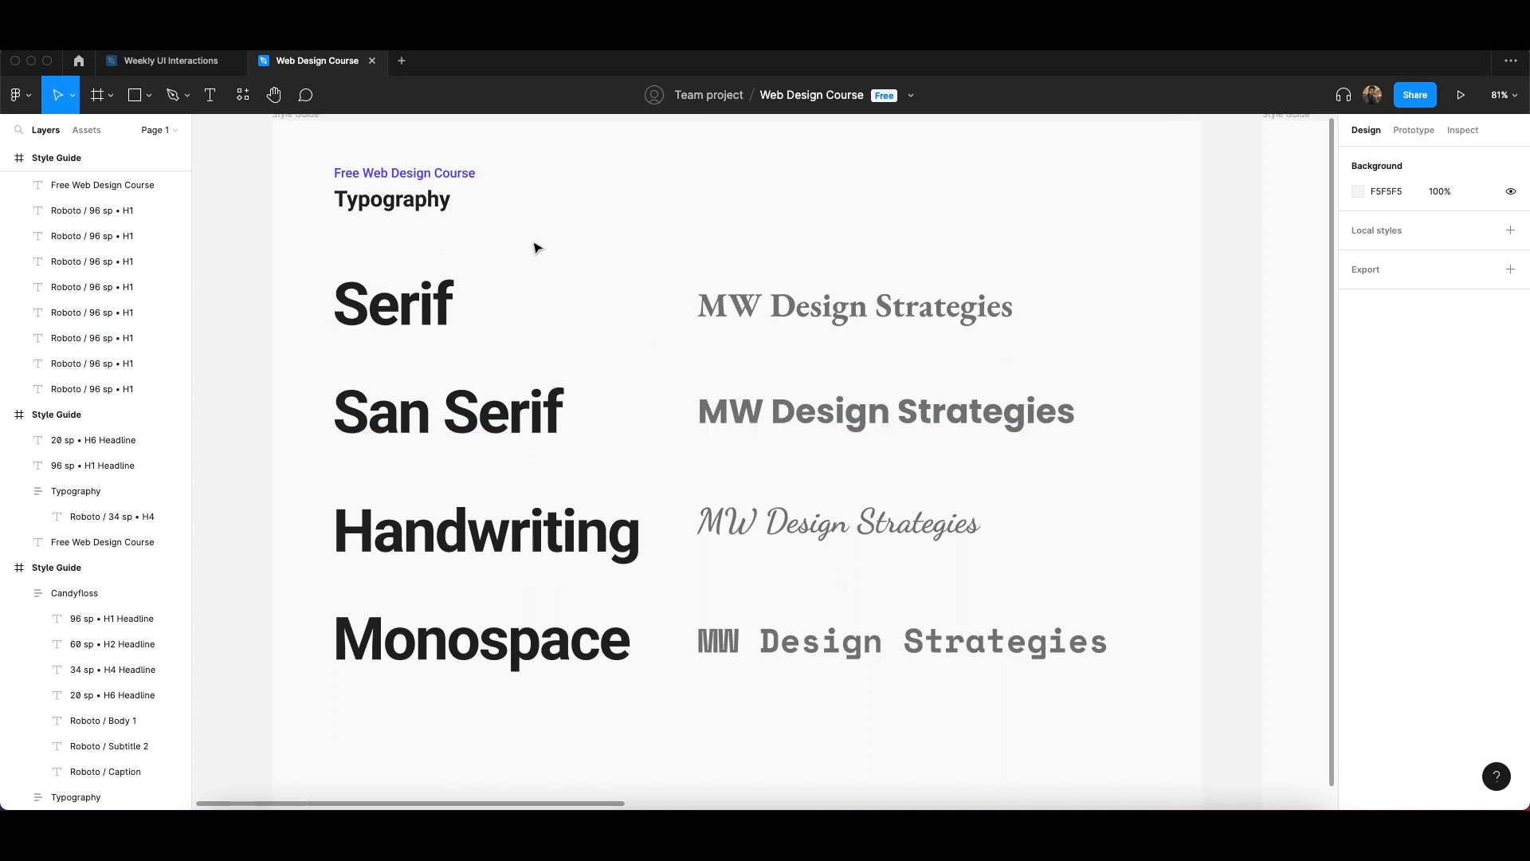
# Go to the Style Guide frame with the Roboto type scale and inspect the text properties of the H1 headline.
pyautogui.scroll(1, 633, 289)
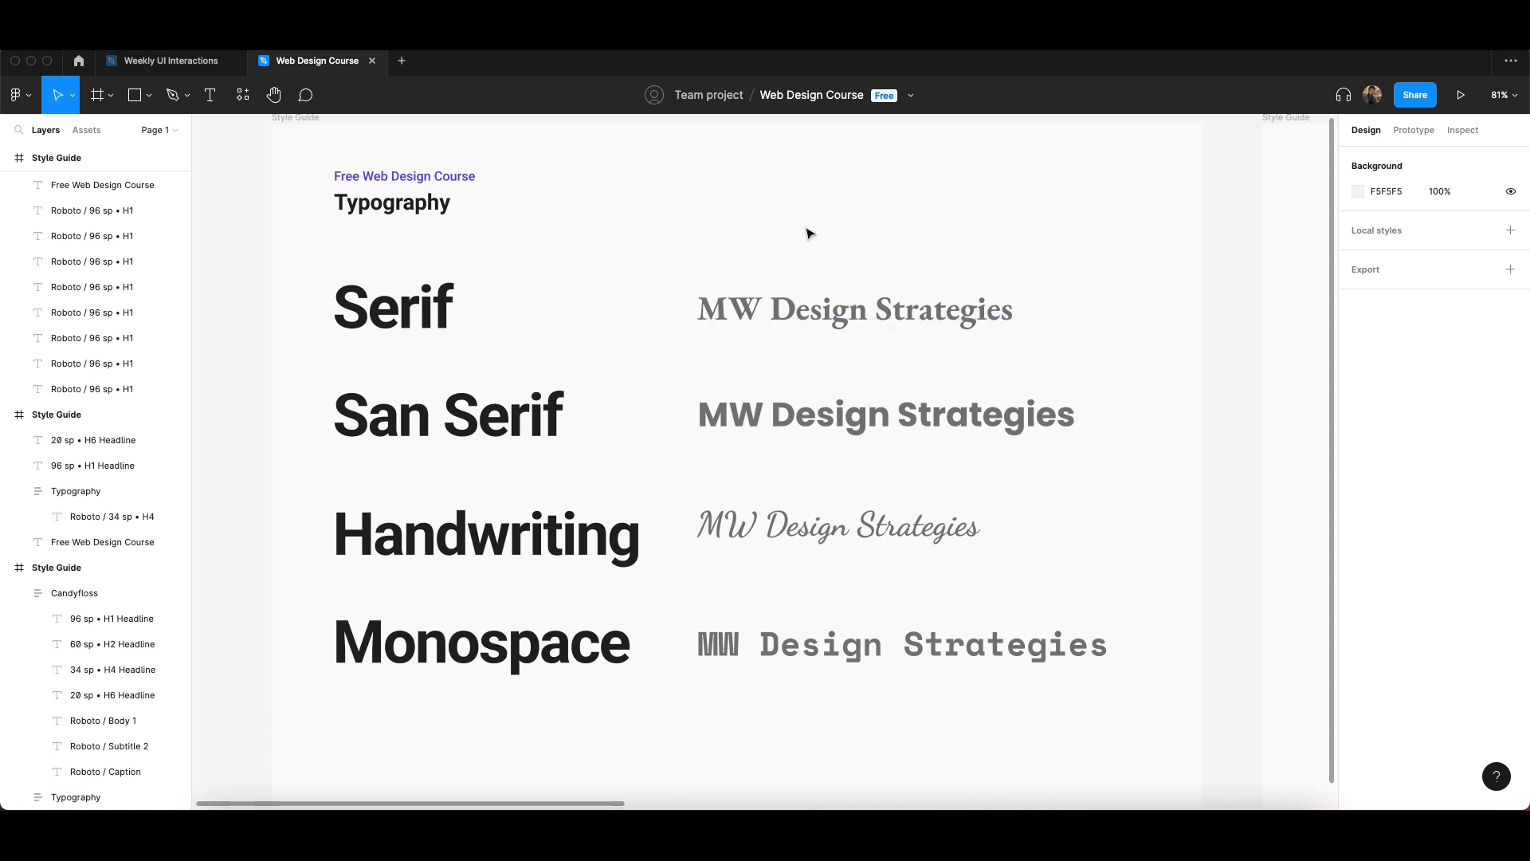
pyautogui.hscroll(2, 949, 263)
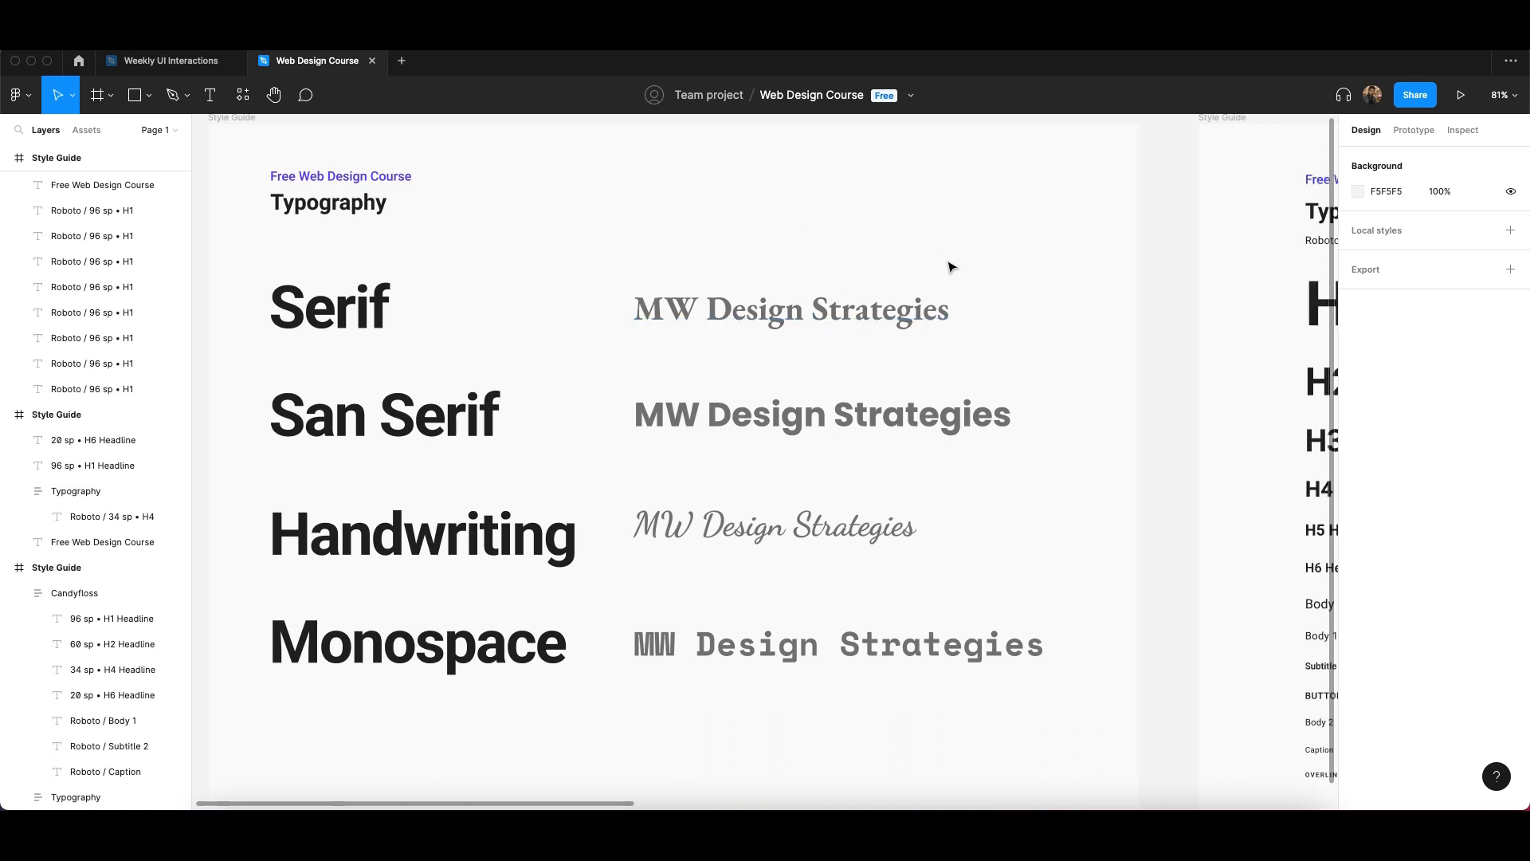
pyautogui.hscroll(-1, 949, 266)
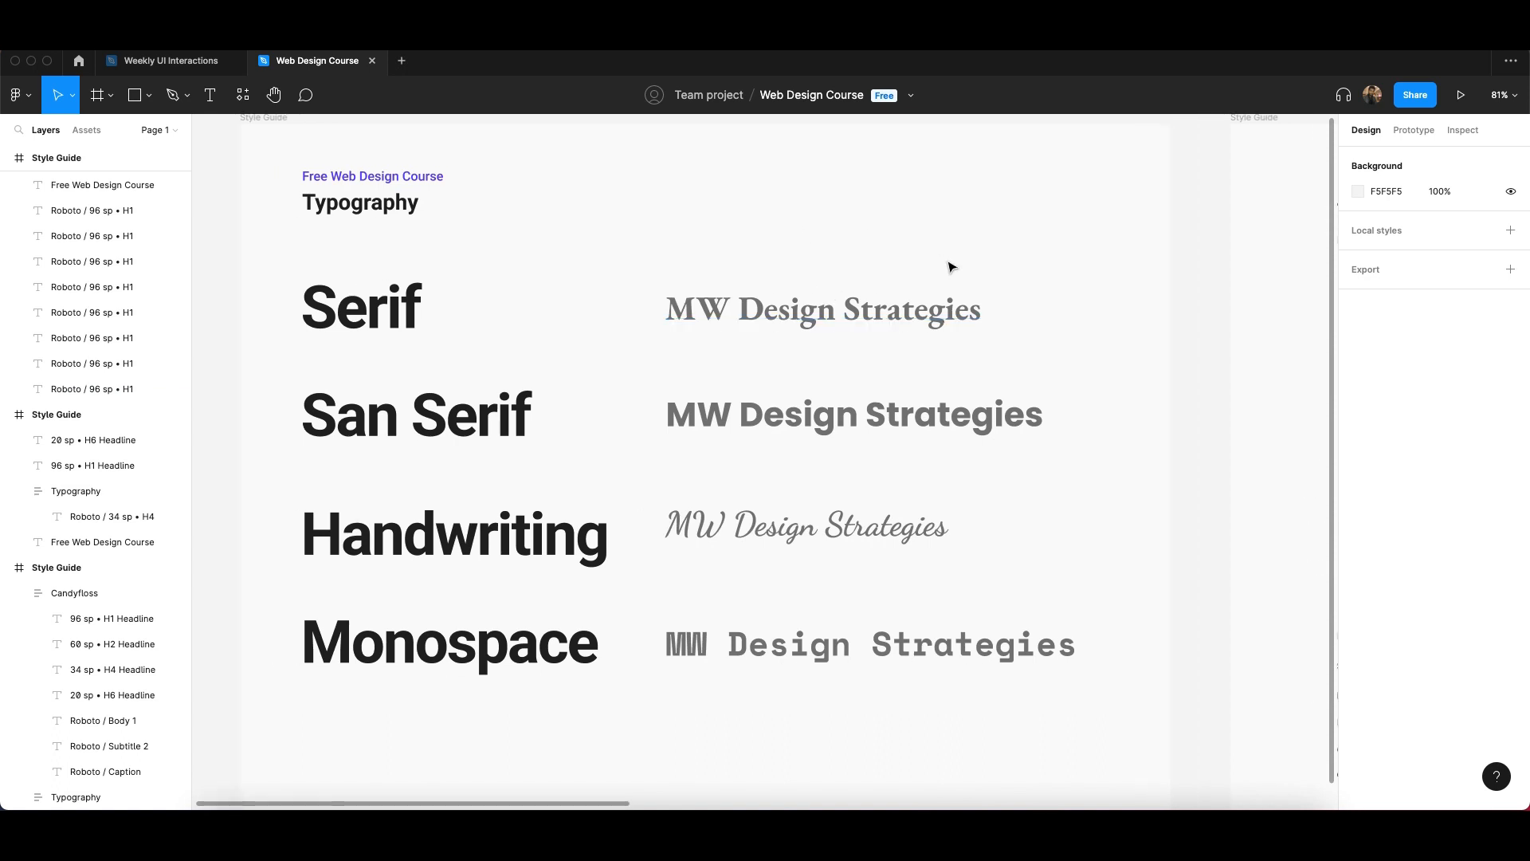
pyautogui.hscroll(10, 949, 267)
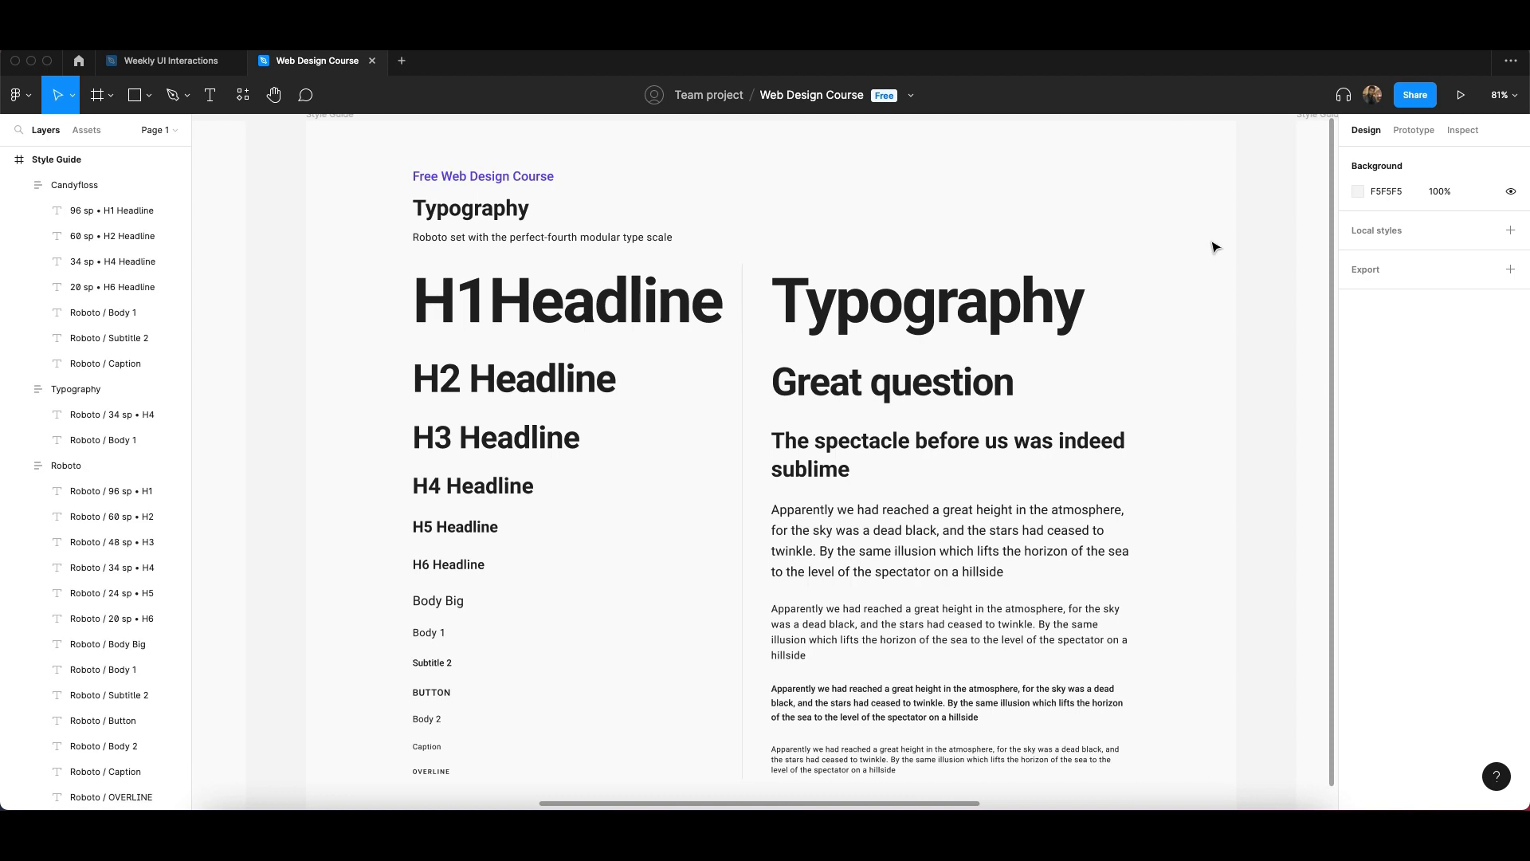
pyautogui.click(659, 323)
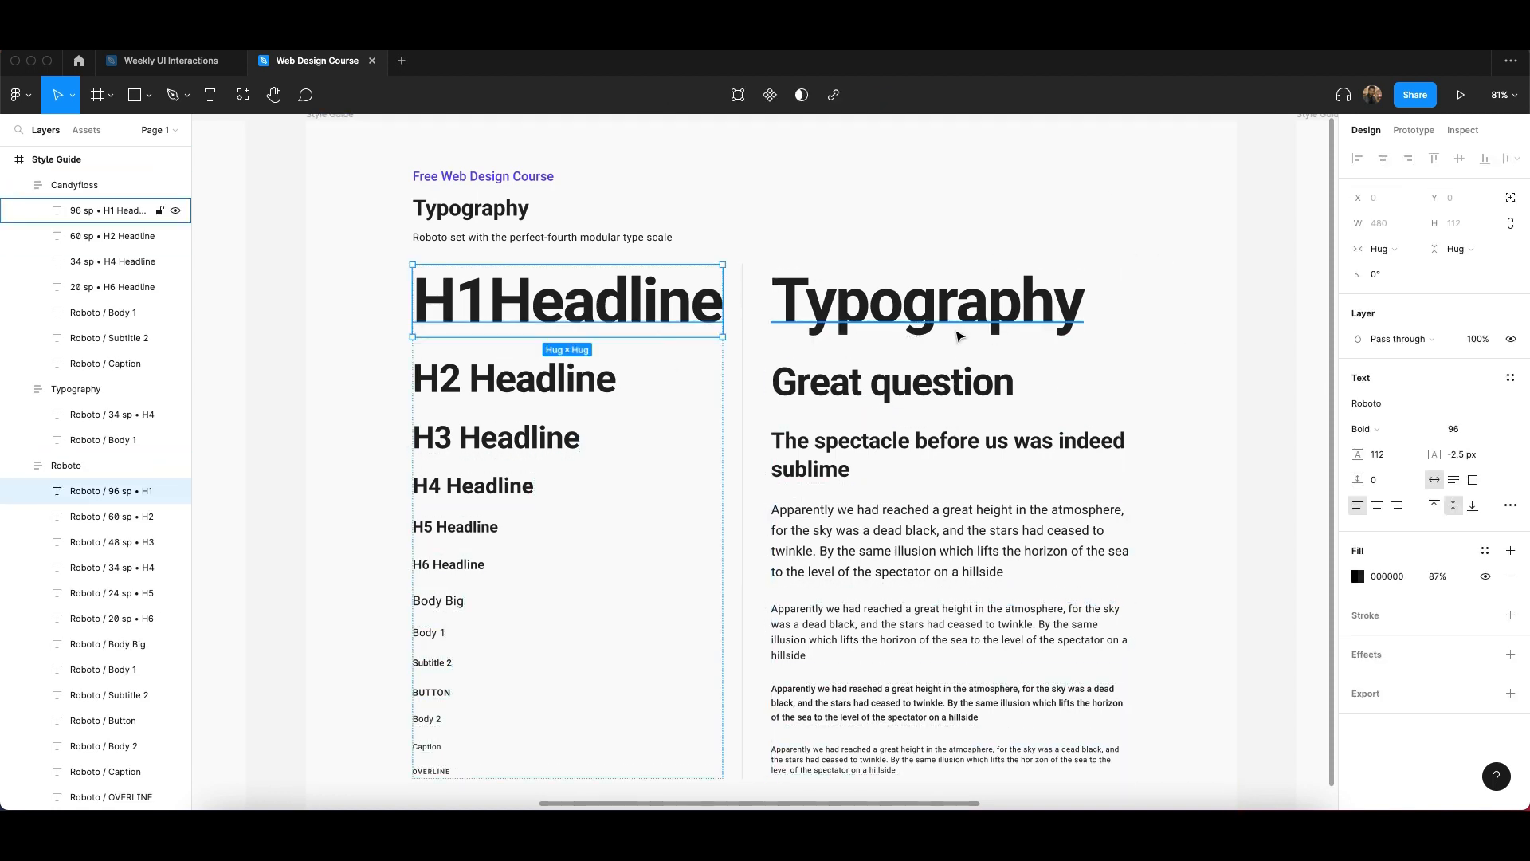
pyautogui.click(998, 268)
pyautogui.click(945, 239)
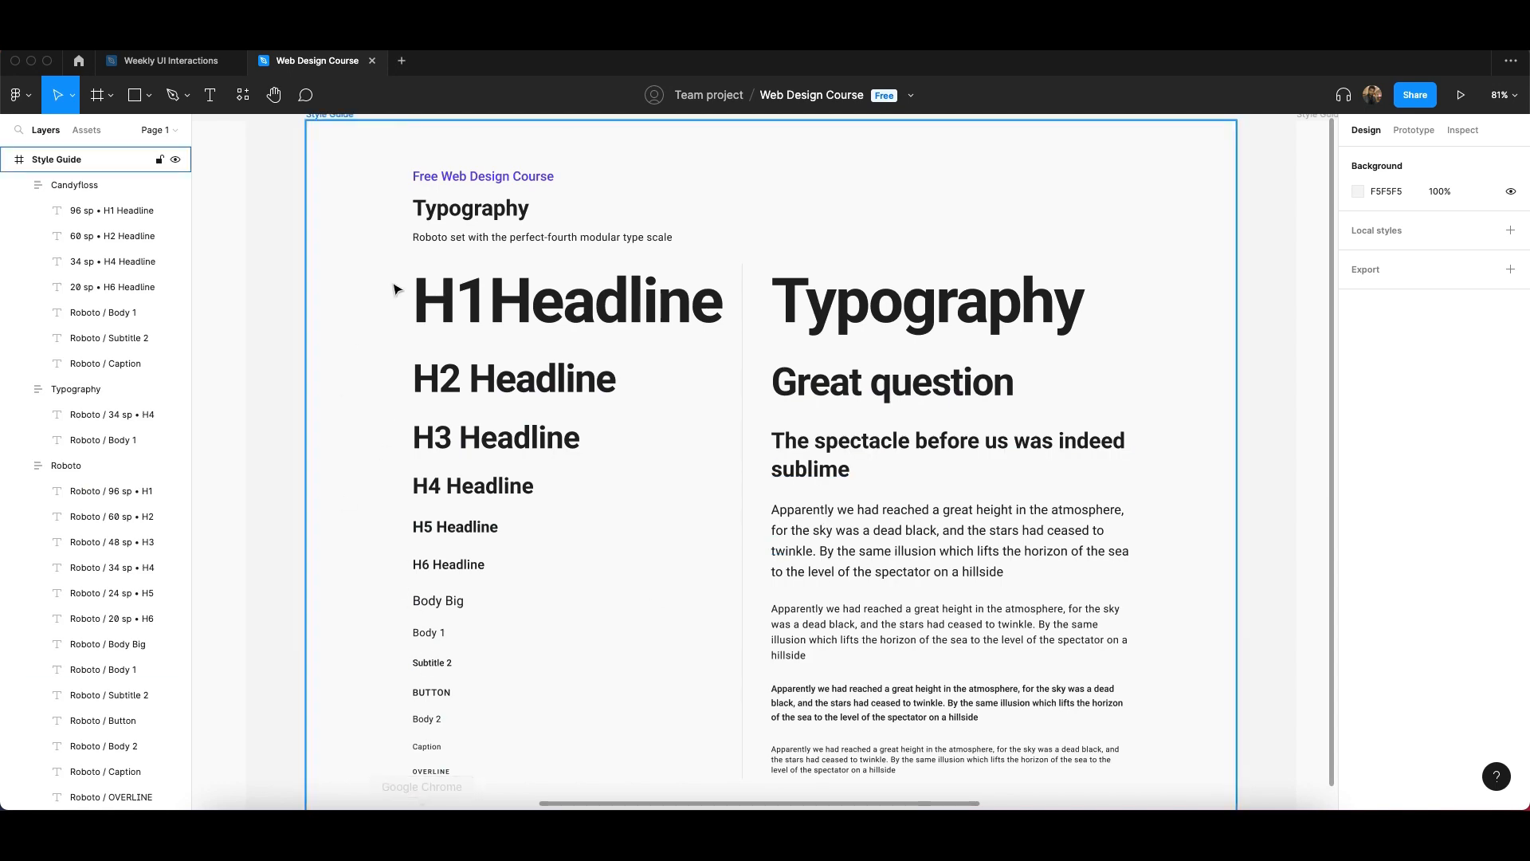
# Inspect the text properties of the H2 through H6 headlines in the Roboto type scale, one after another.
pyautogui.doubleClick(571, 380)
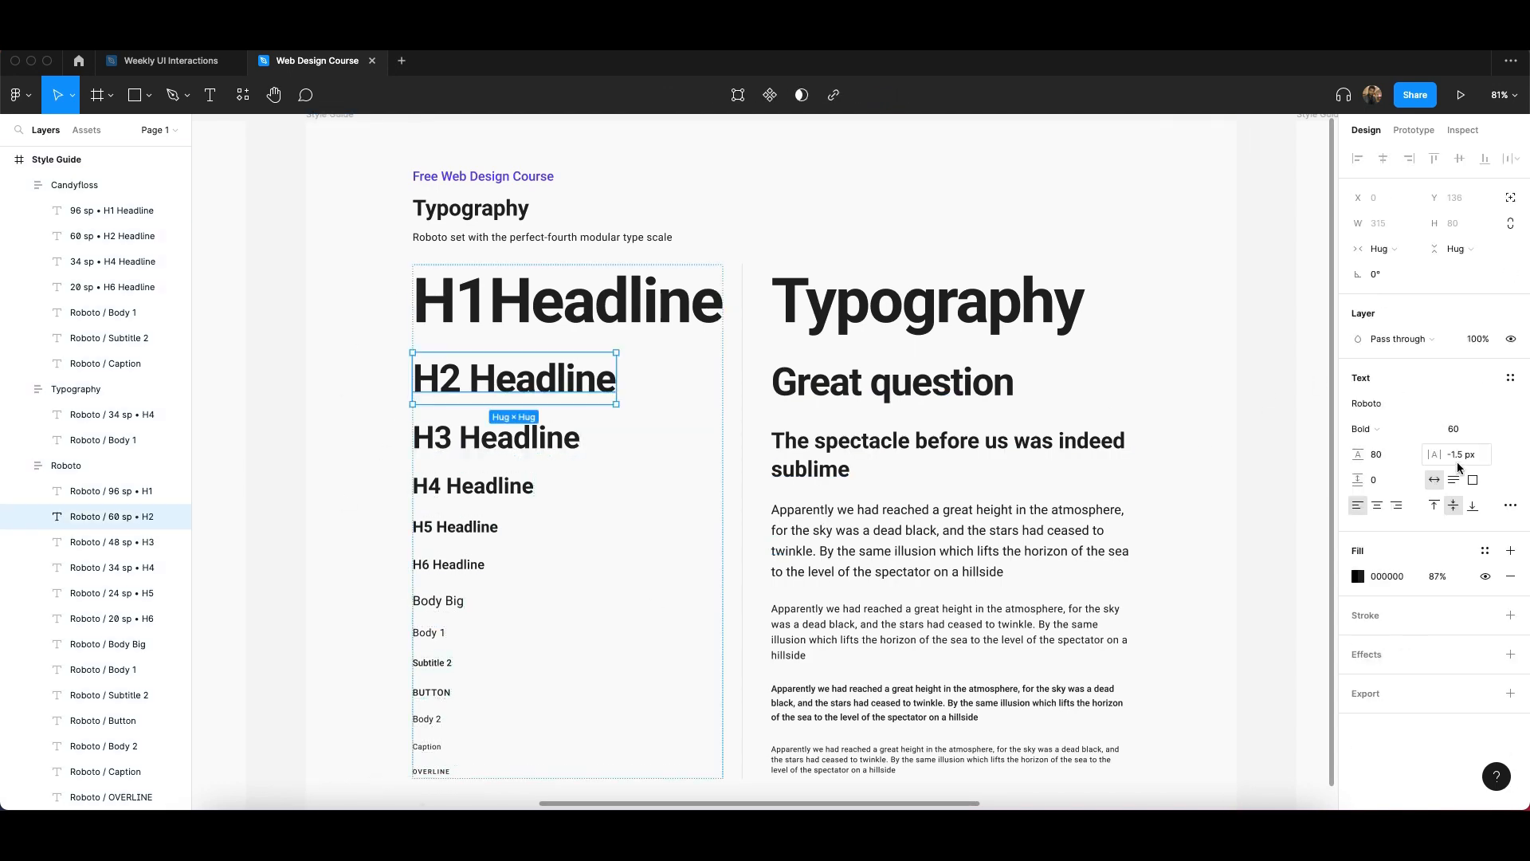
pyautogui.press('Tab')
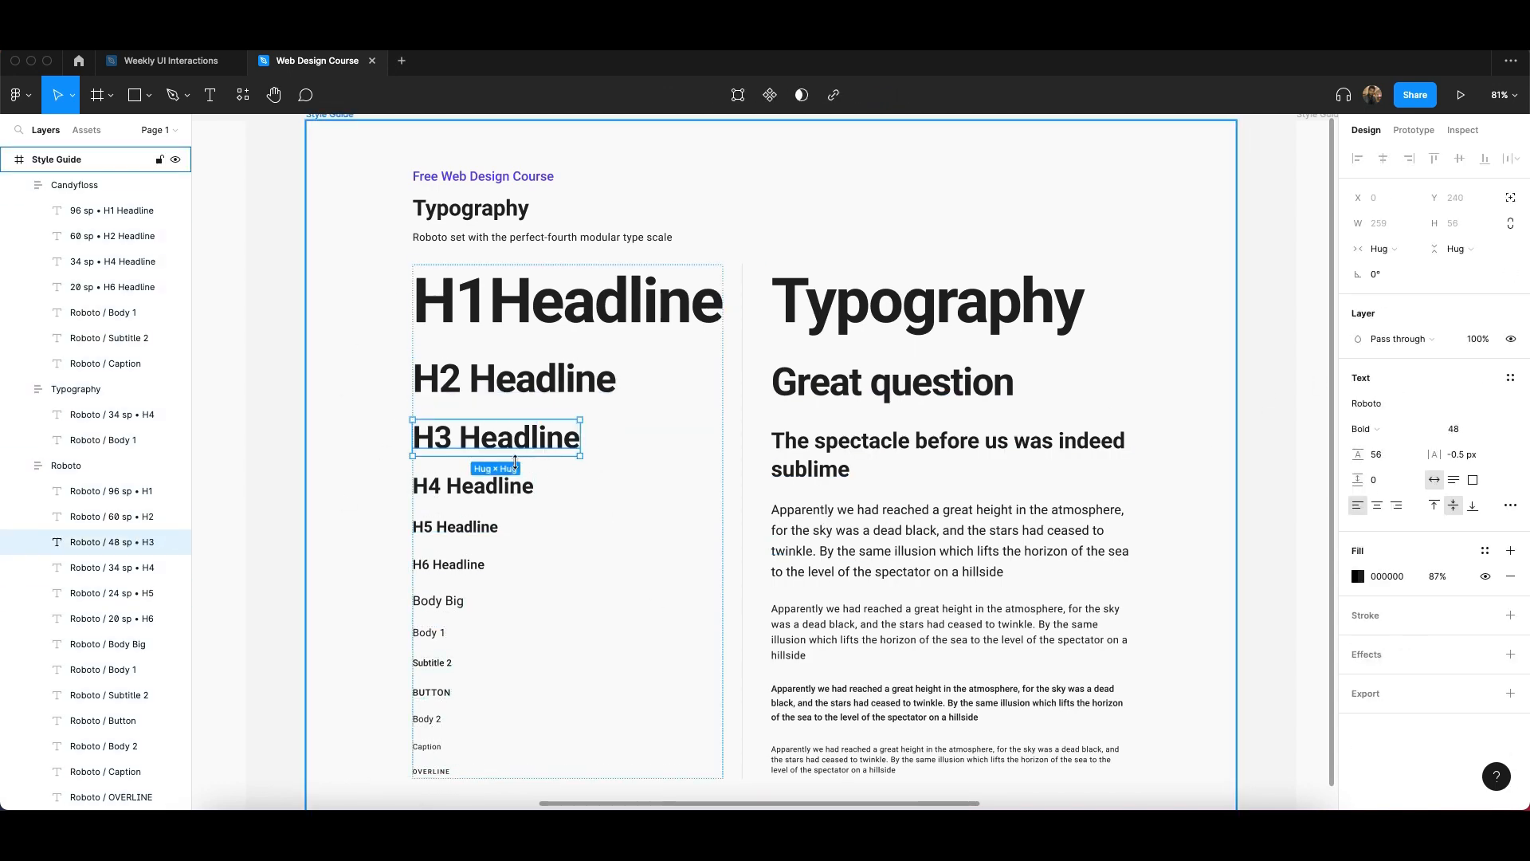
pyautogui.scroll(1, 515, 463)
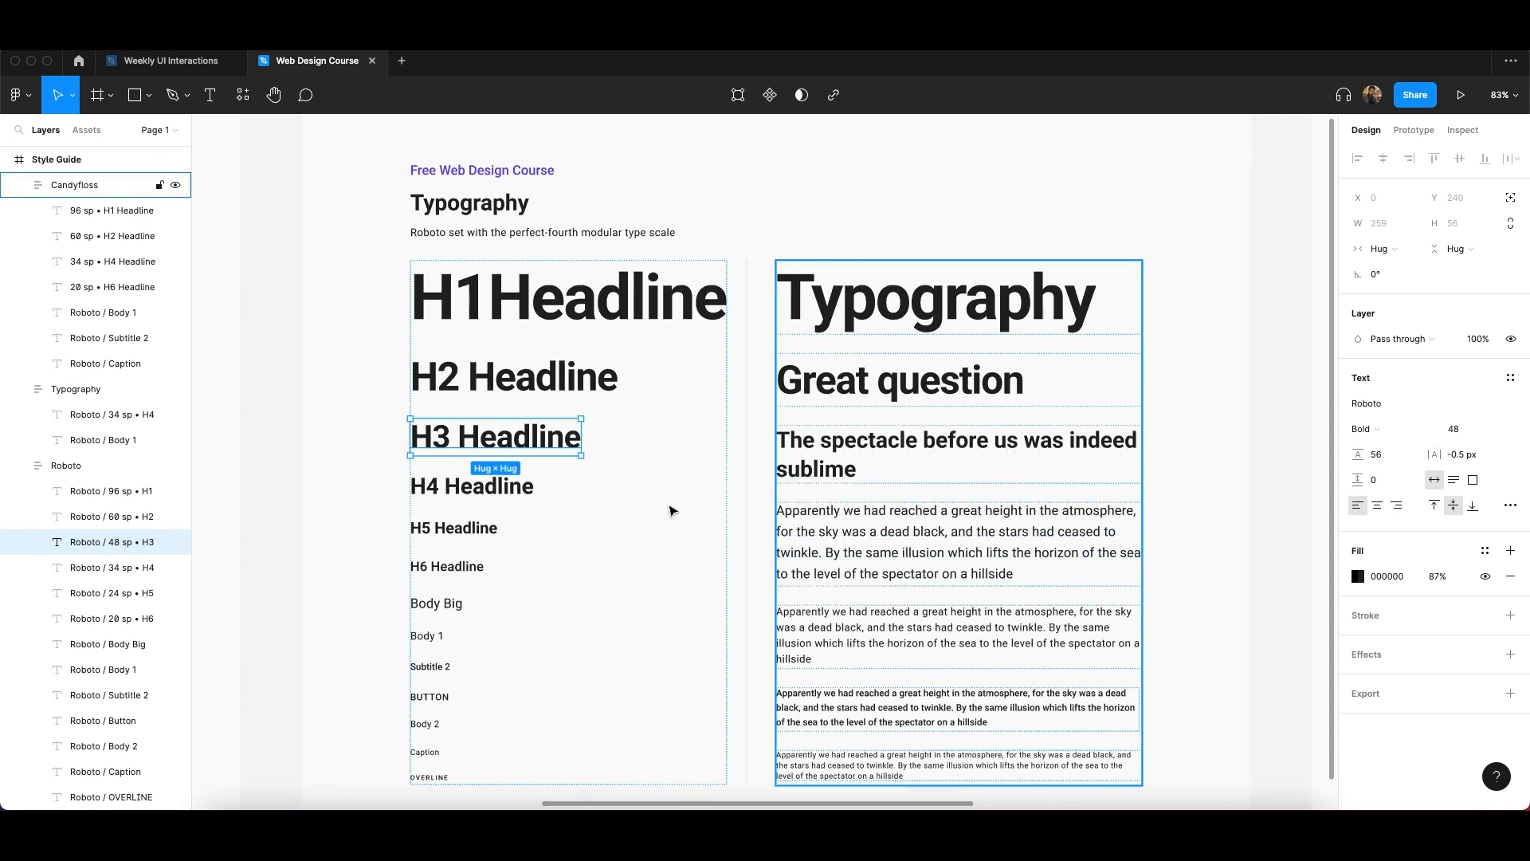
pyautogui.press('Tab')
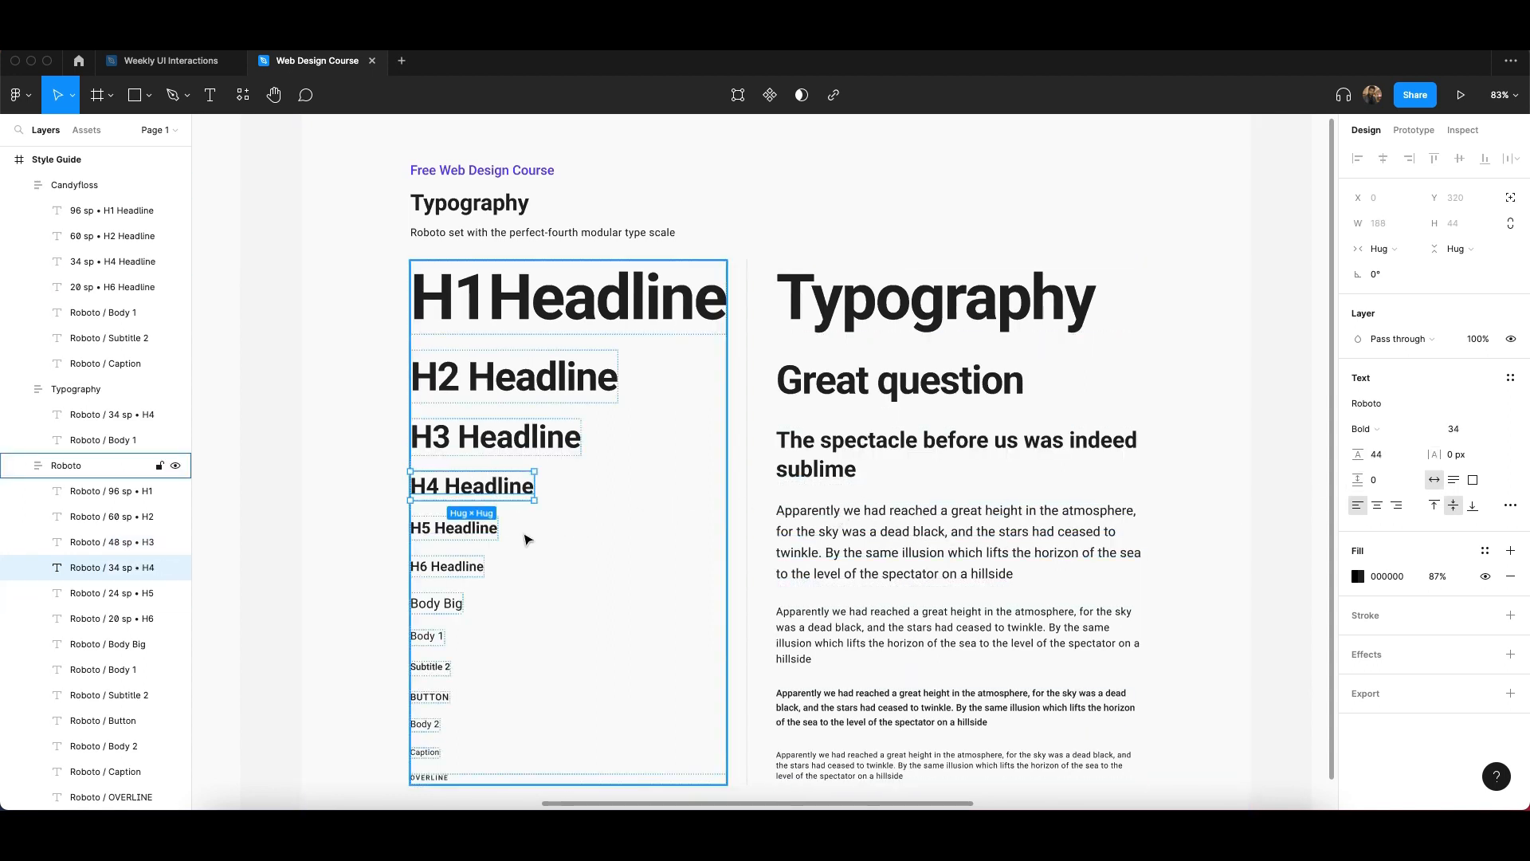
pyautogui.press('Tab')
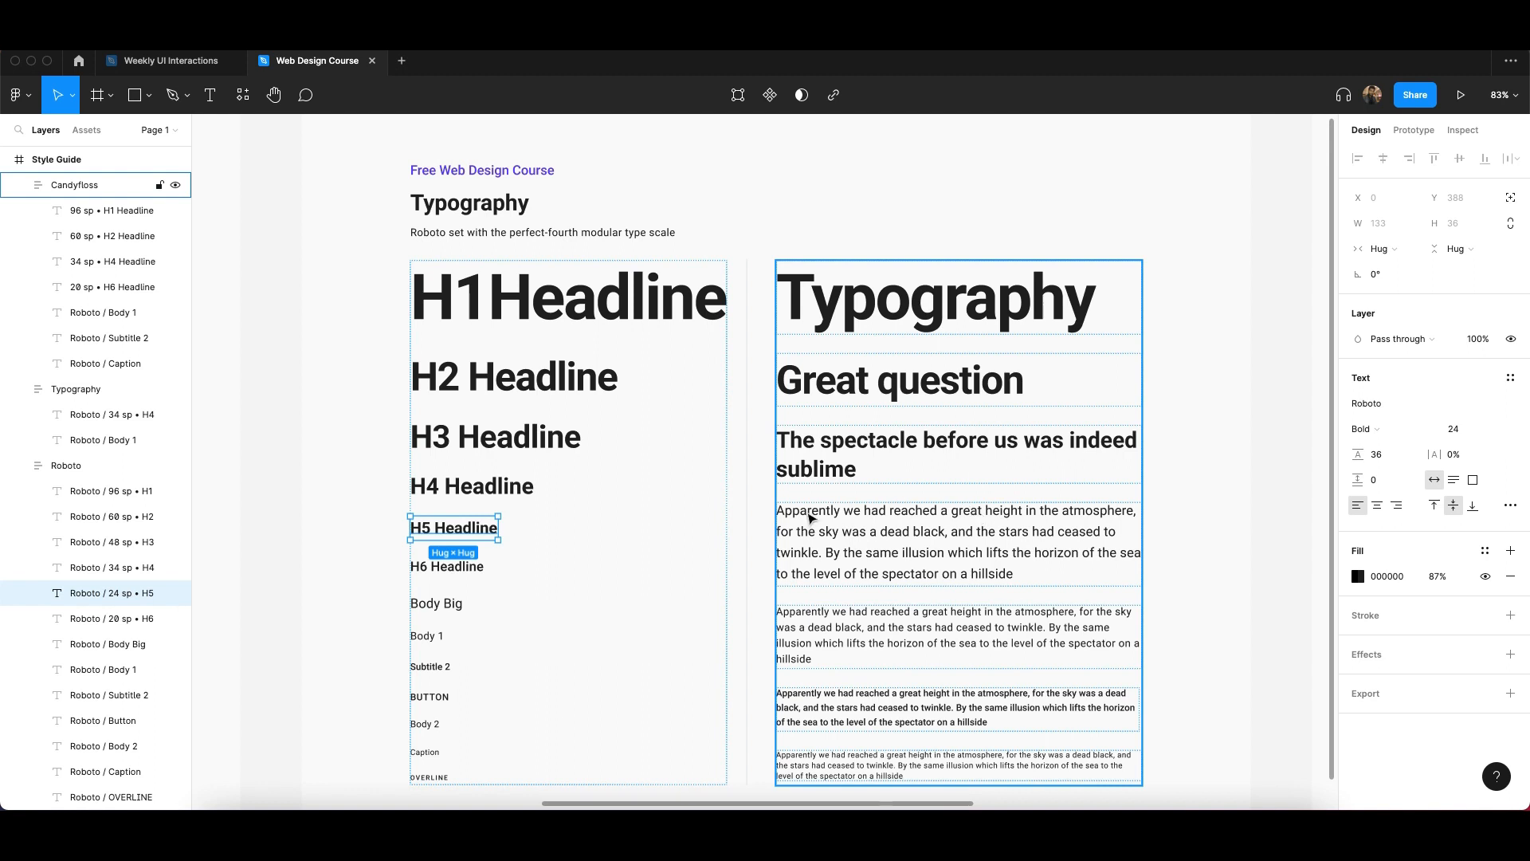
pyautogui.press('Tab')
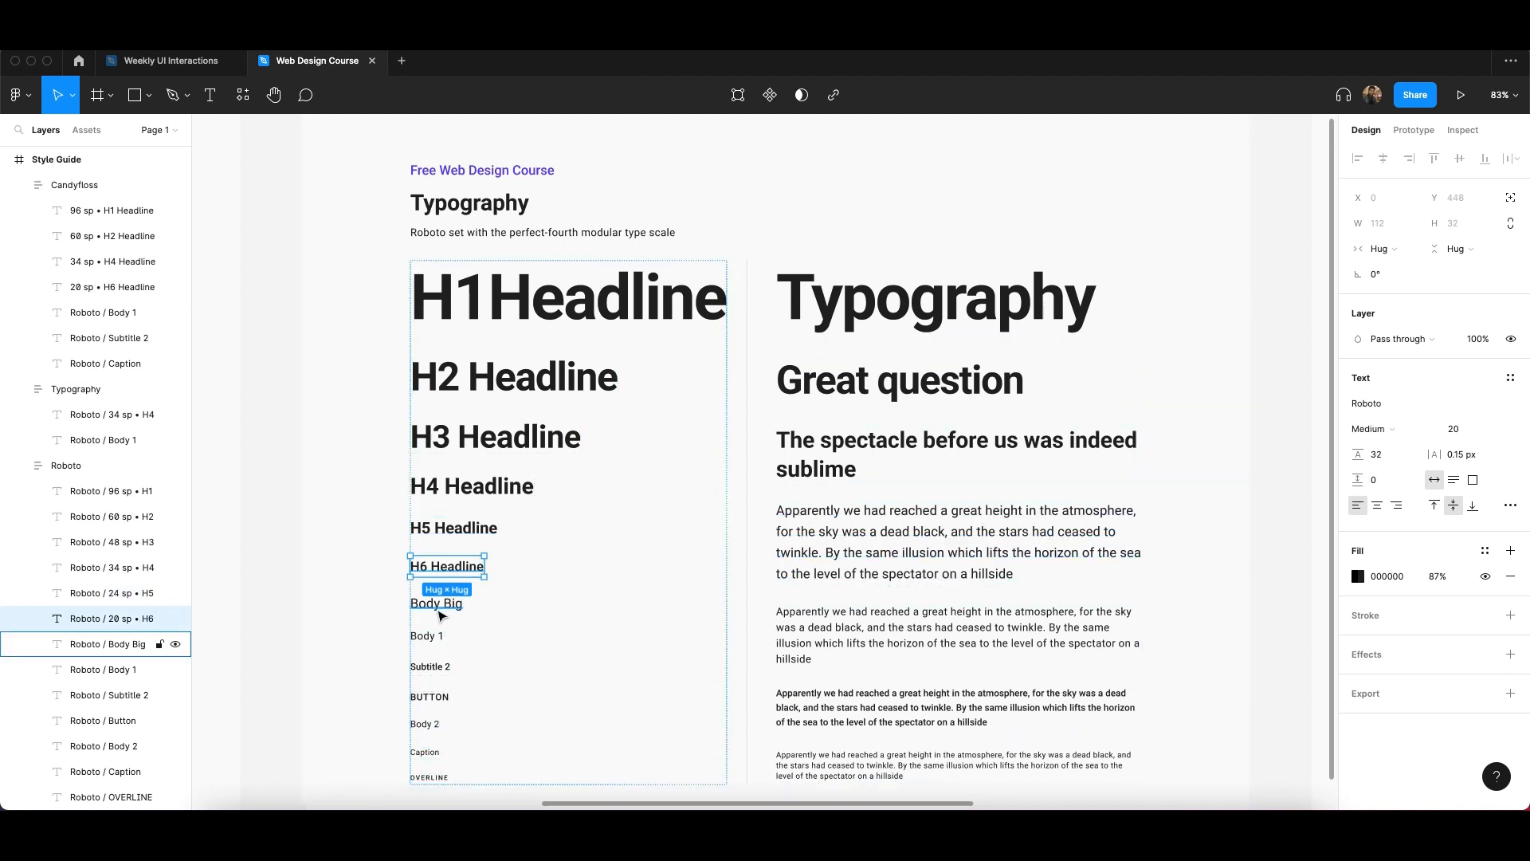
# Examine the smaller Roboto text styles from Body Big down to OVERLINE, and clear the selection.
pyautogui.press('Tab')
pyautogui.press('Tab')
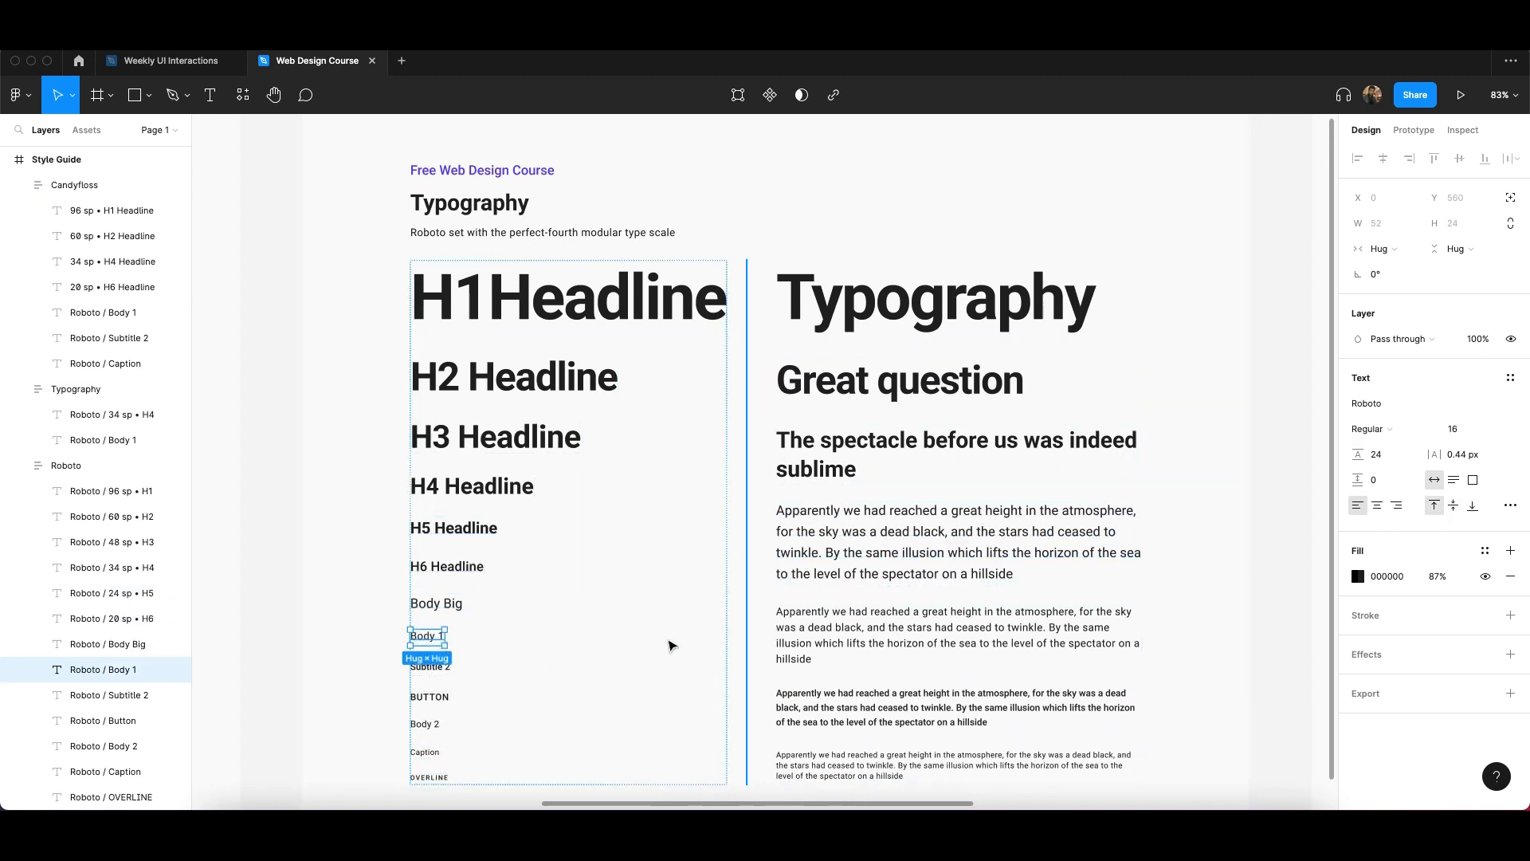
pyautogui.scroll(-1, 669, 645)
pyautogui.press('Tab')
pyautogui.press('Tab')
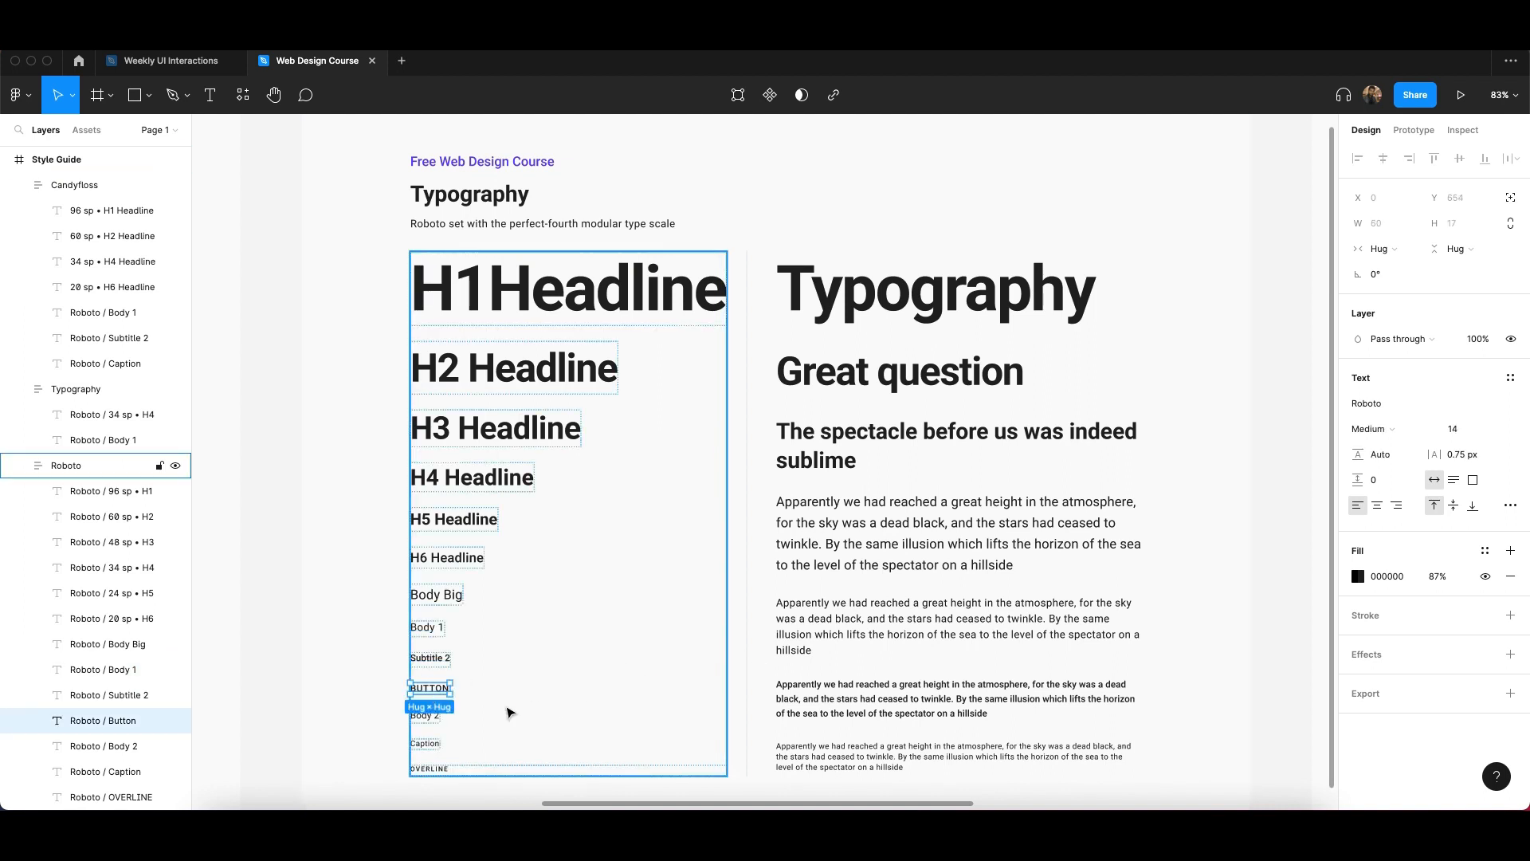
pyautogui.click(424, 720)
pyautogui.click(401, 746)
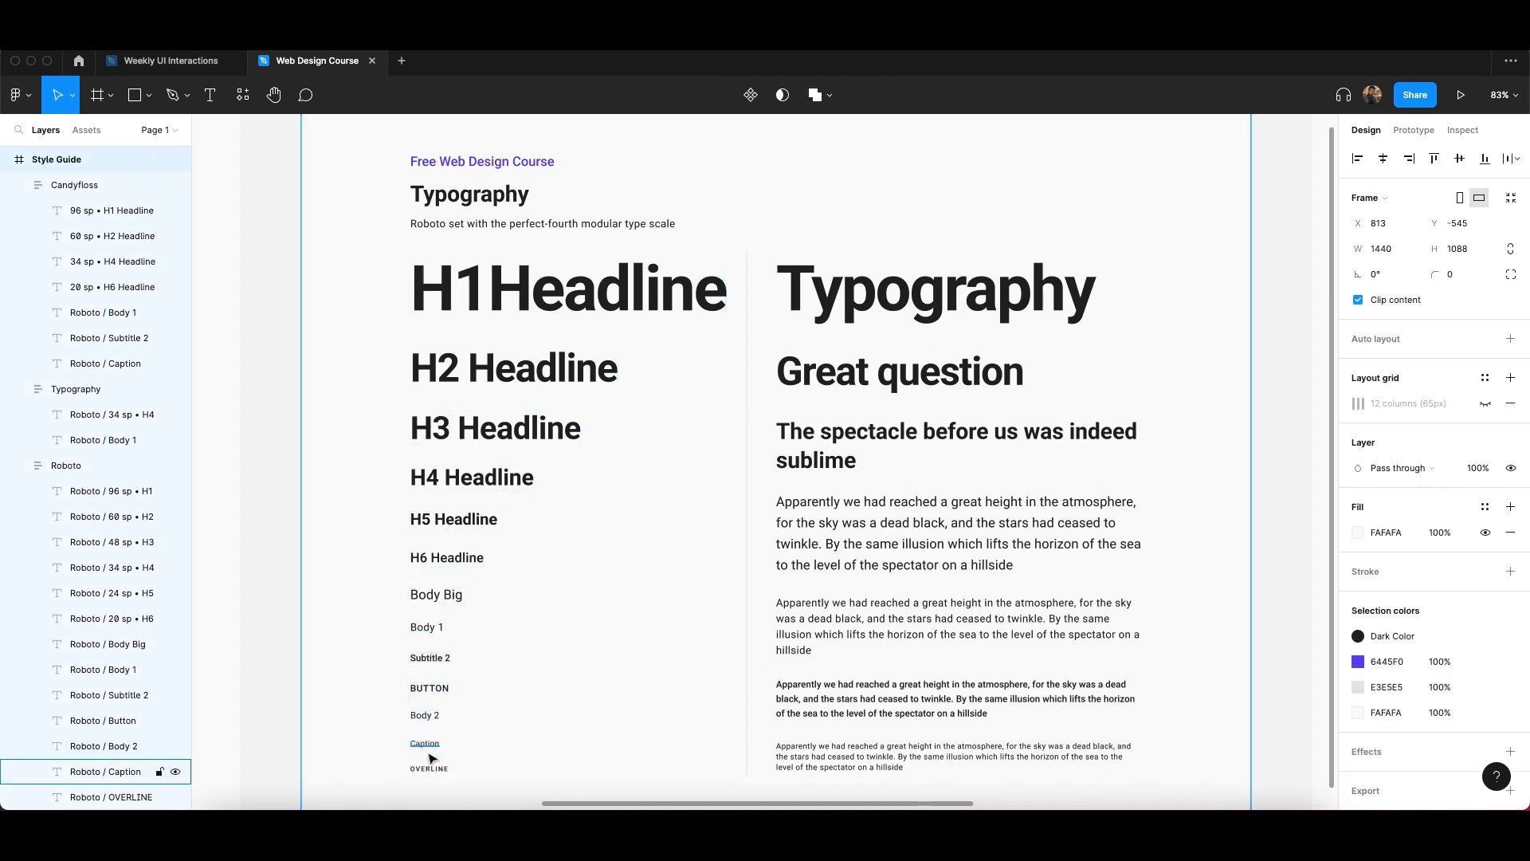
pyautogui.keyDown('super'); pyautogui.click(429, 753); pyautogui.keyUp('super')
pyautogui.click(436, 771)
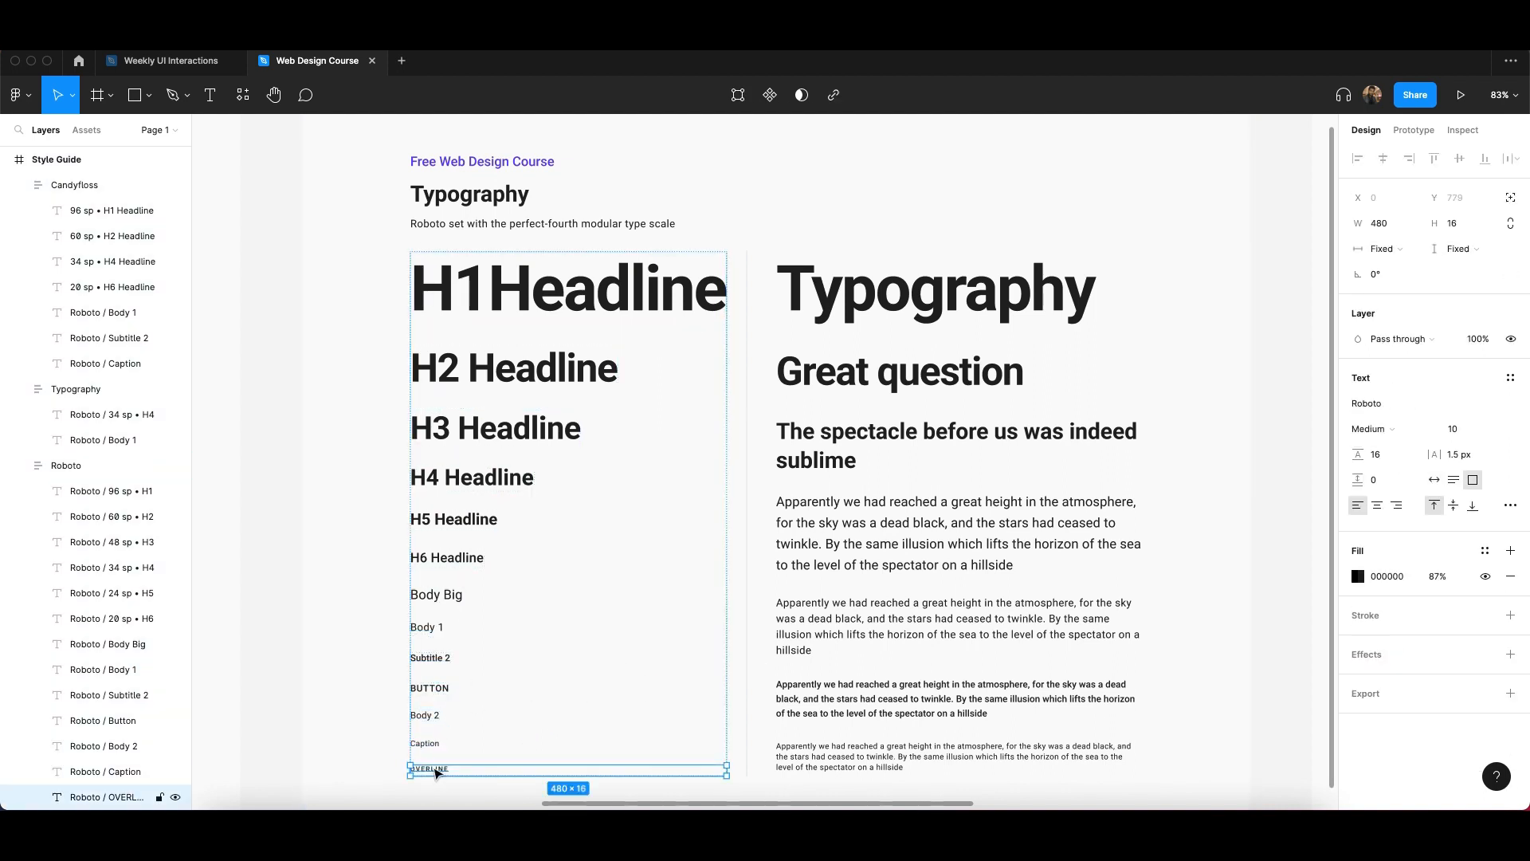
pyautogui.click(324, 605)
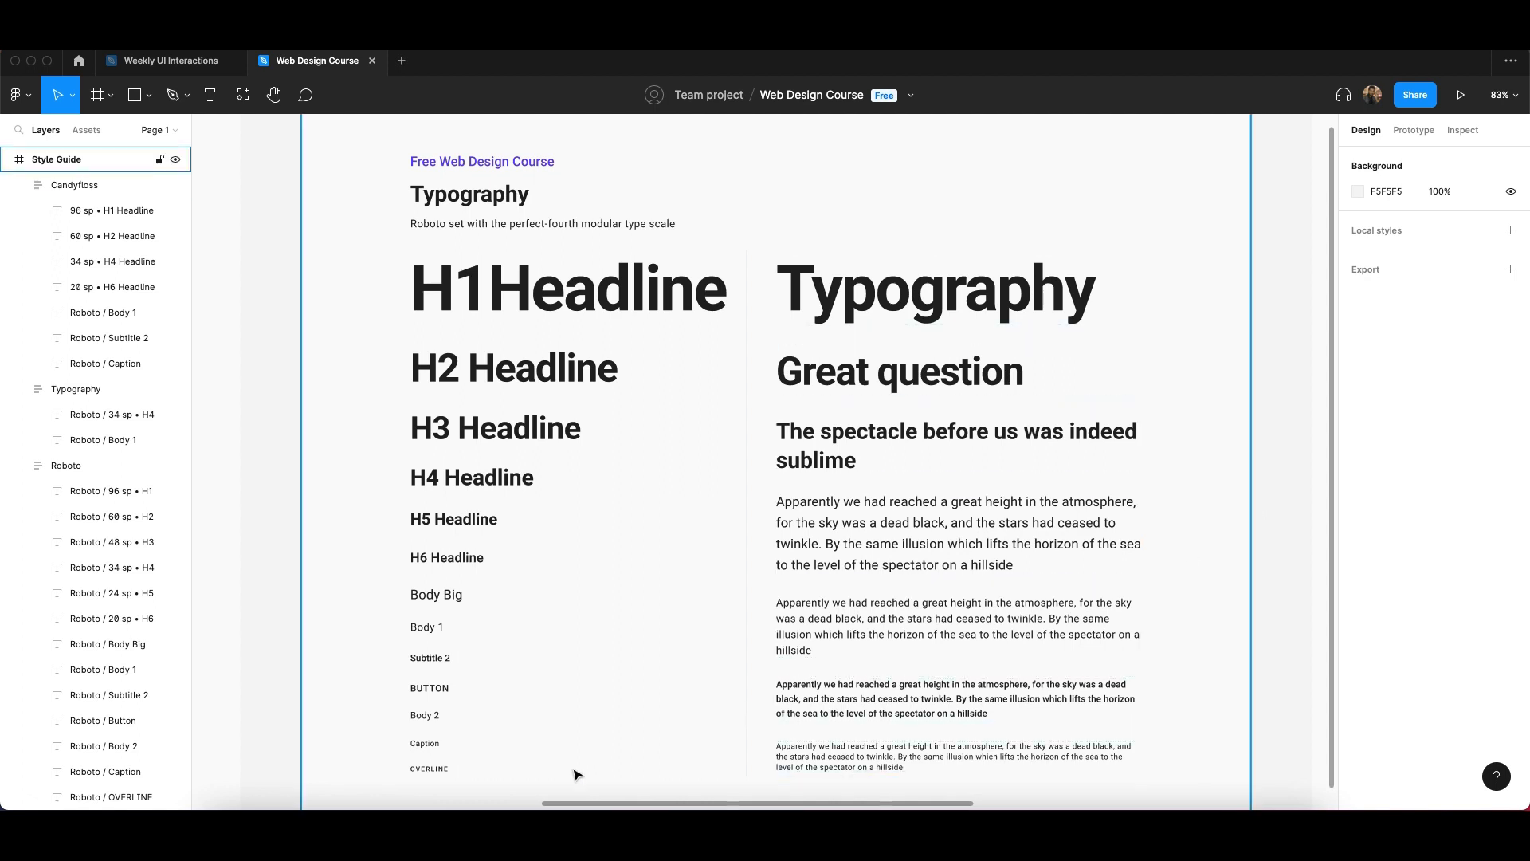
# Inspect the text properties of the OVERLINE style at the end of the Roboto type scale, and clear the selection.
pyautogui.keyDown('super'); pyautogui.click(467, 770); pyautogui.keyUp('super')
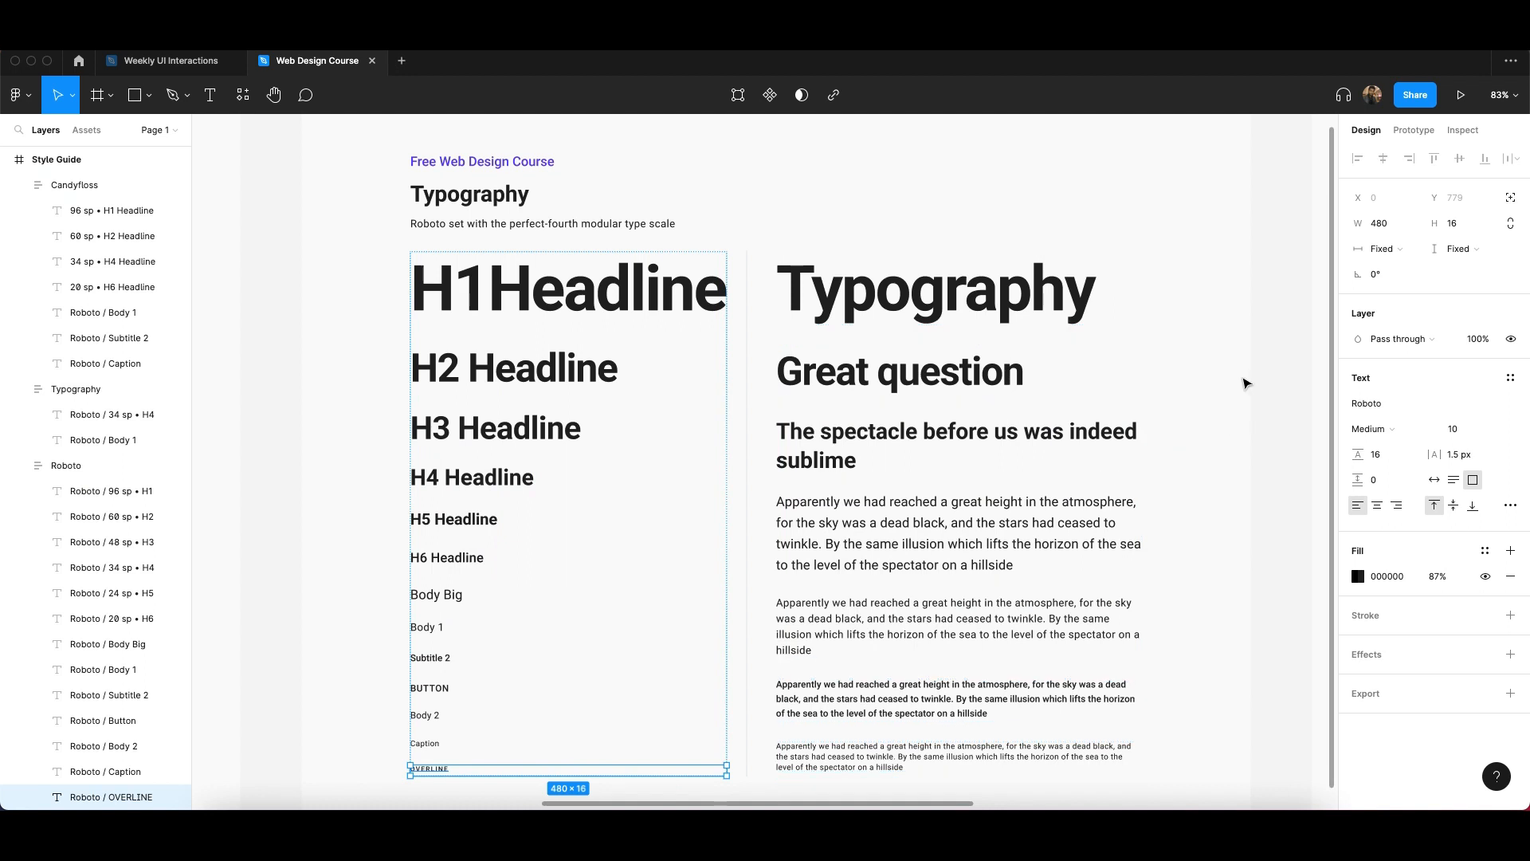
pyautogui.click(1237, 385)
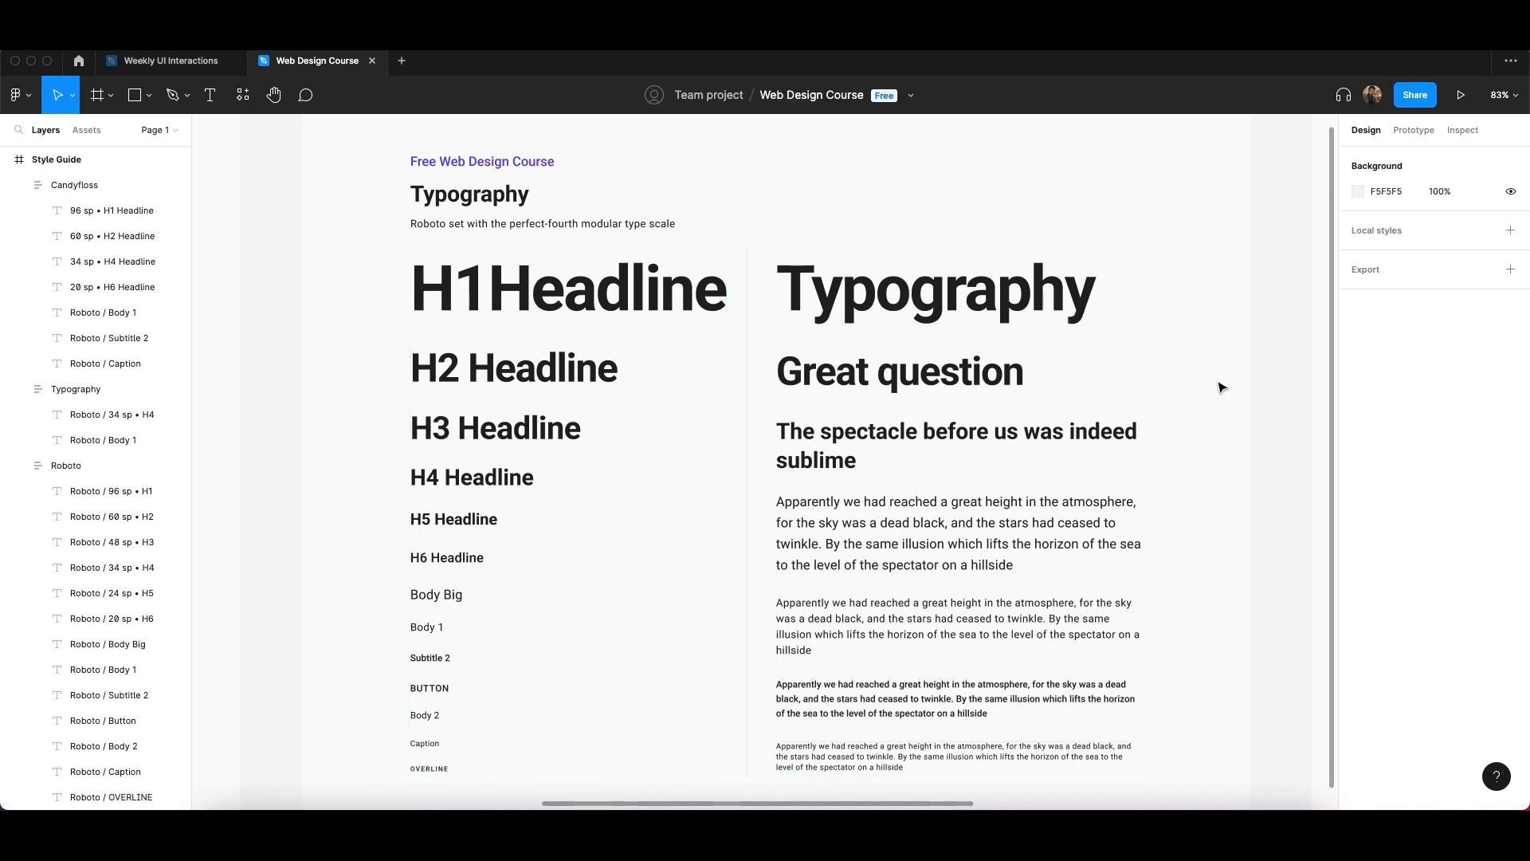
pyautogui.scroll(-1, 1209, 405)
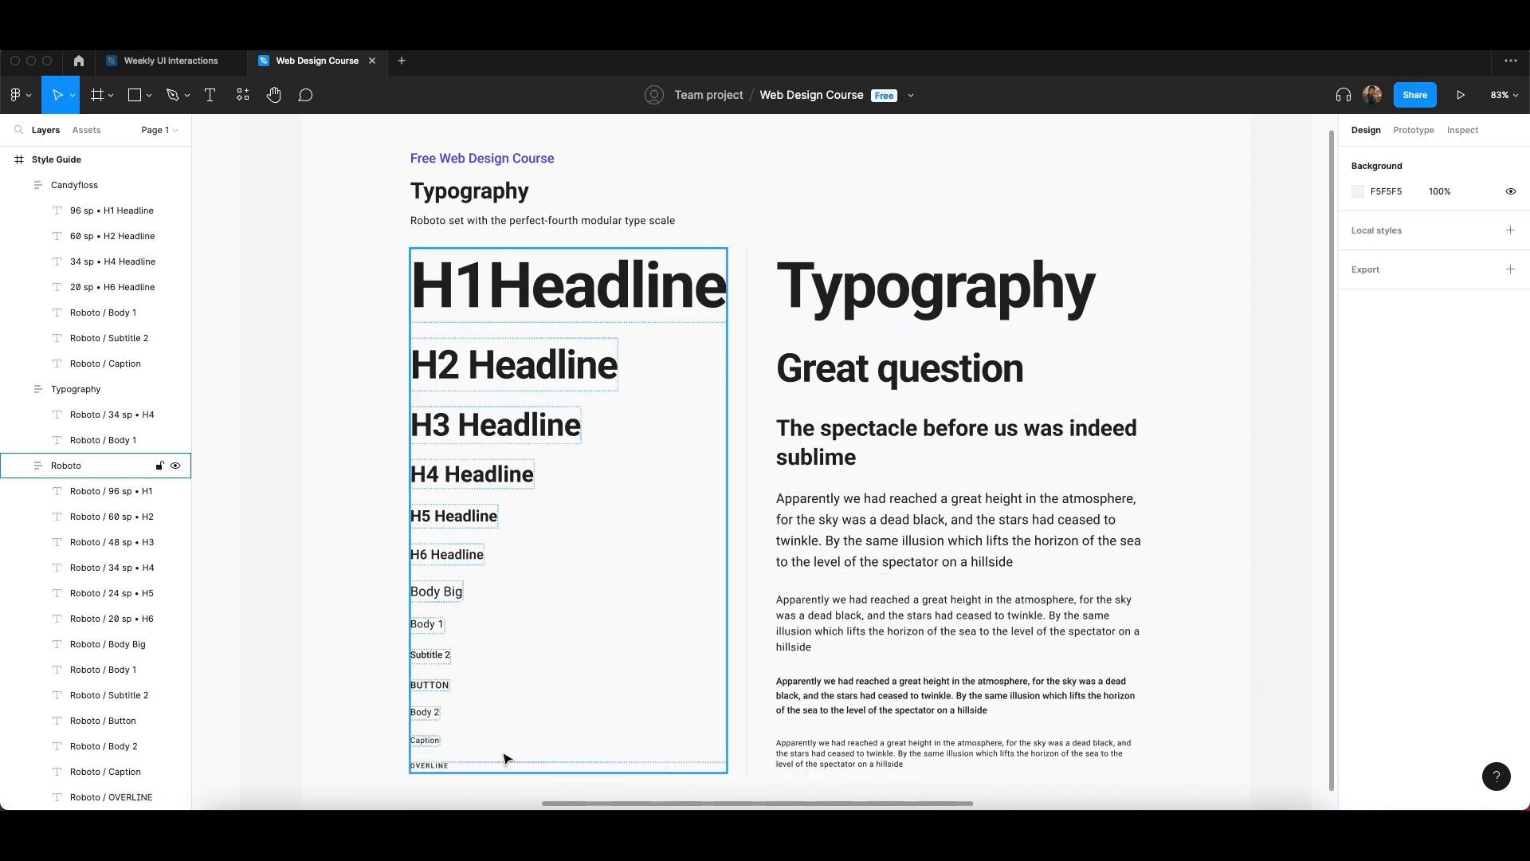
pyautogui.doubleClick(439, 765)
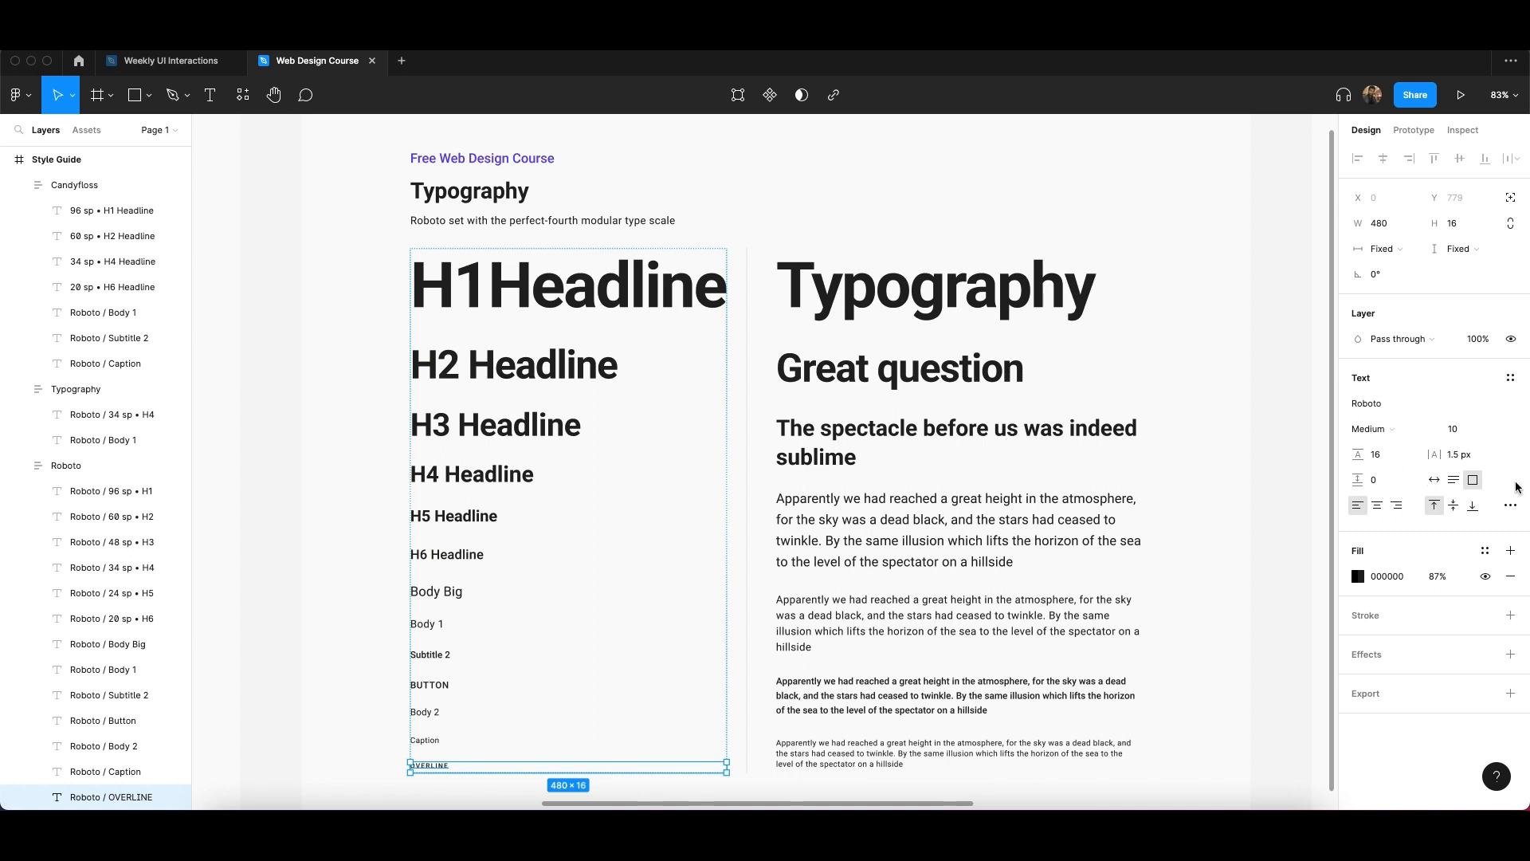
pyautogui.click(1249, 408)
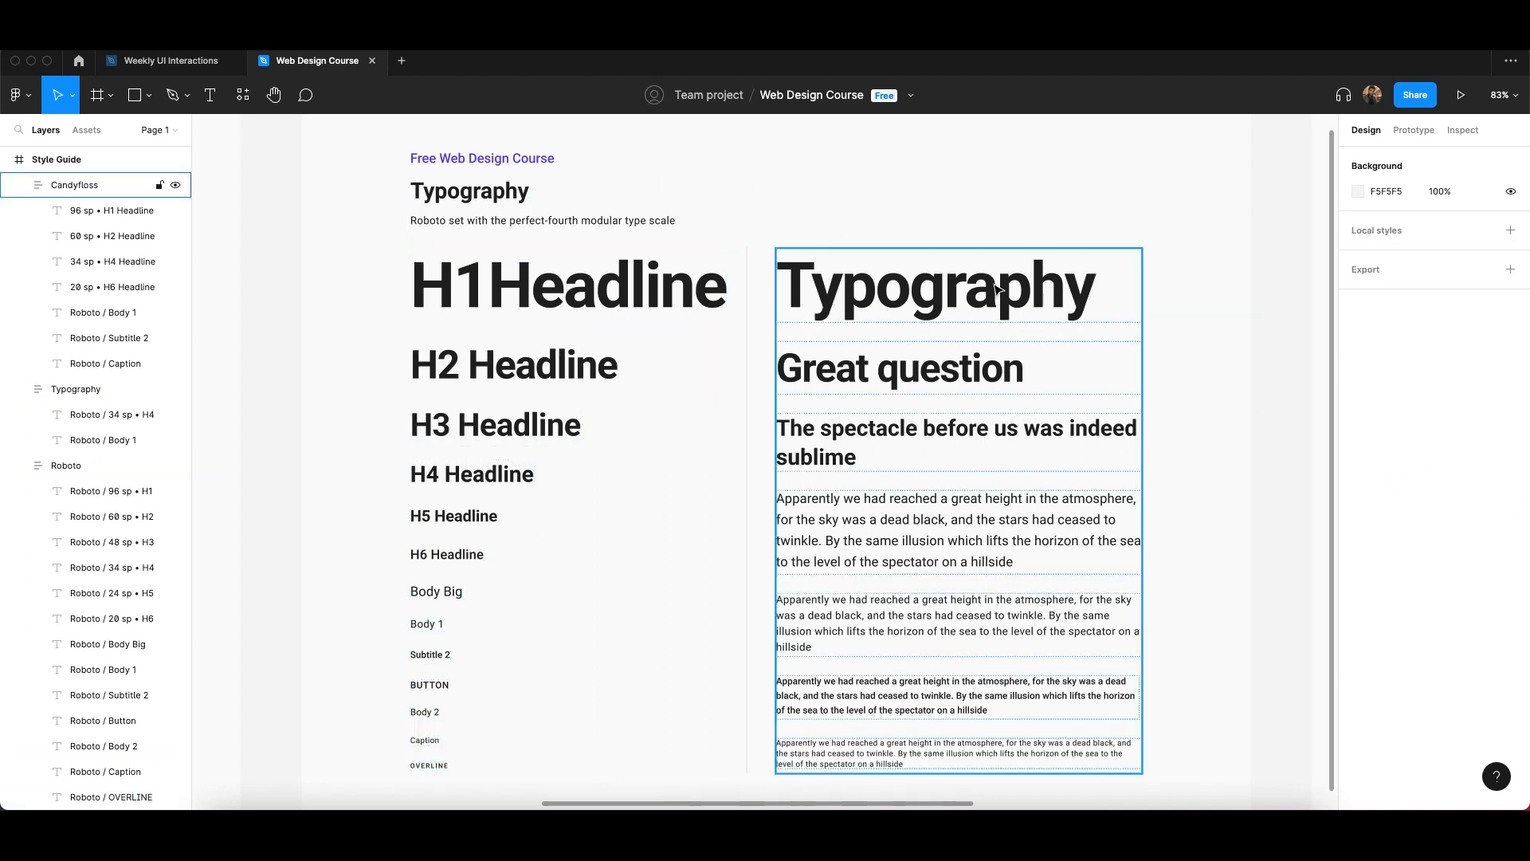
pyautogui.scroll(-1, 1205, 331)
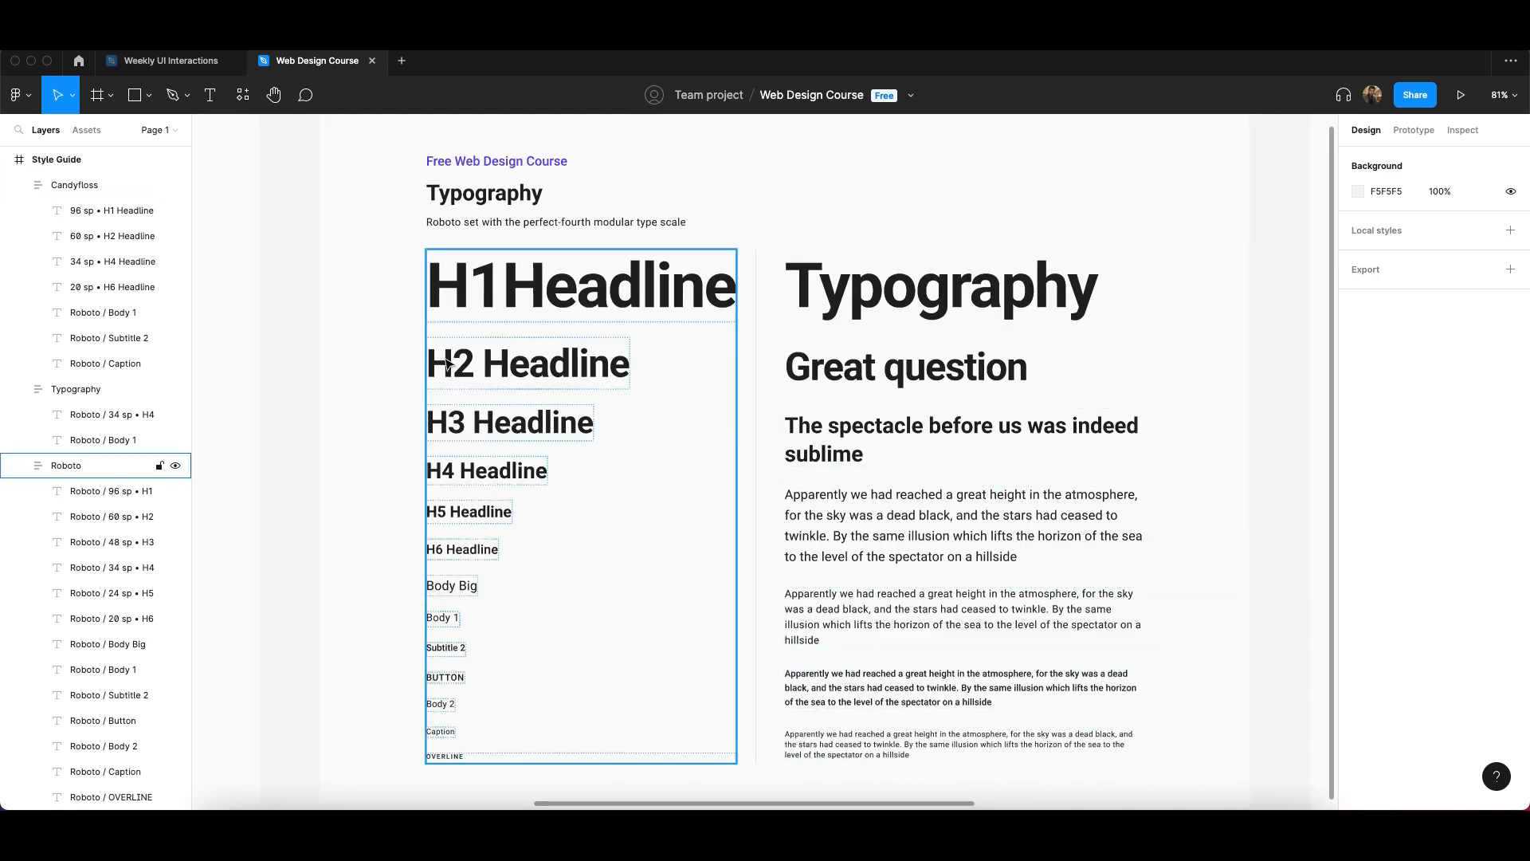
pyautogui.scroll(-1, 430, 478)
pyautogui.click(1267, 673)
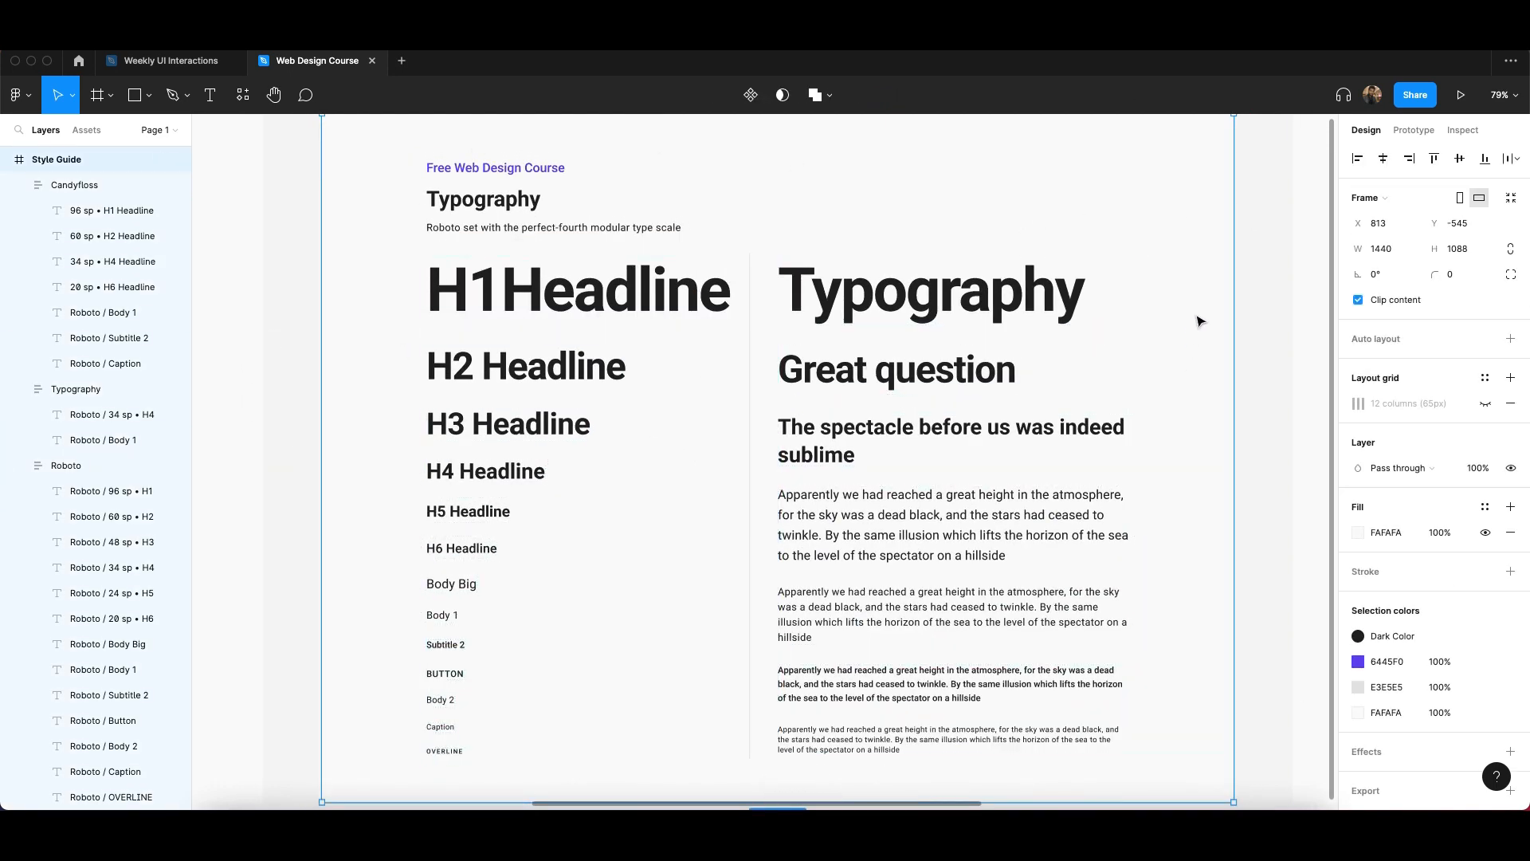
pyautogui.click(1261, 318)
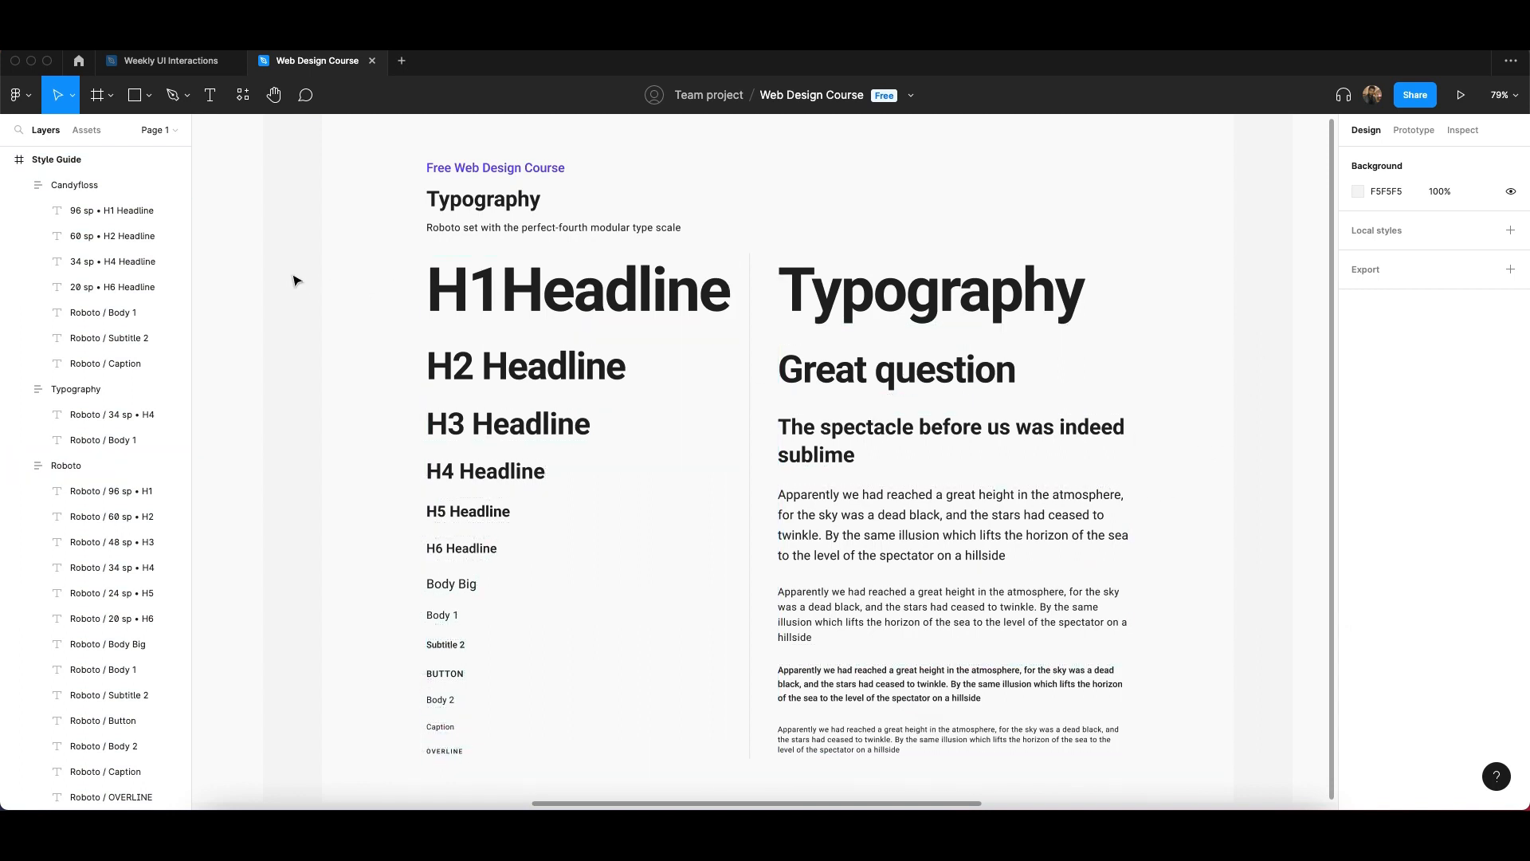
# Inspect the text properties of the "Typography", "Great question" and "The spectacle before us was indeed sublime" sample headlines, and clear the selection.
pyautogui.scroll(-1, 295, 280)
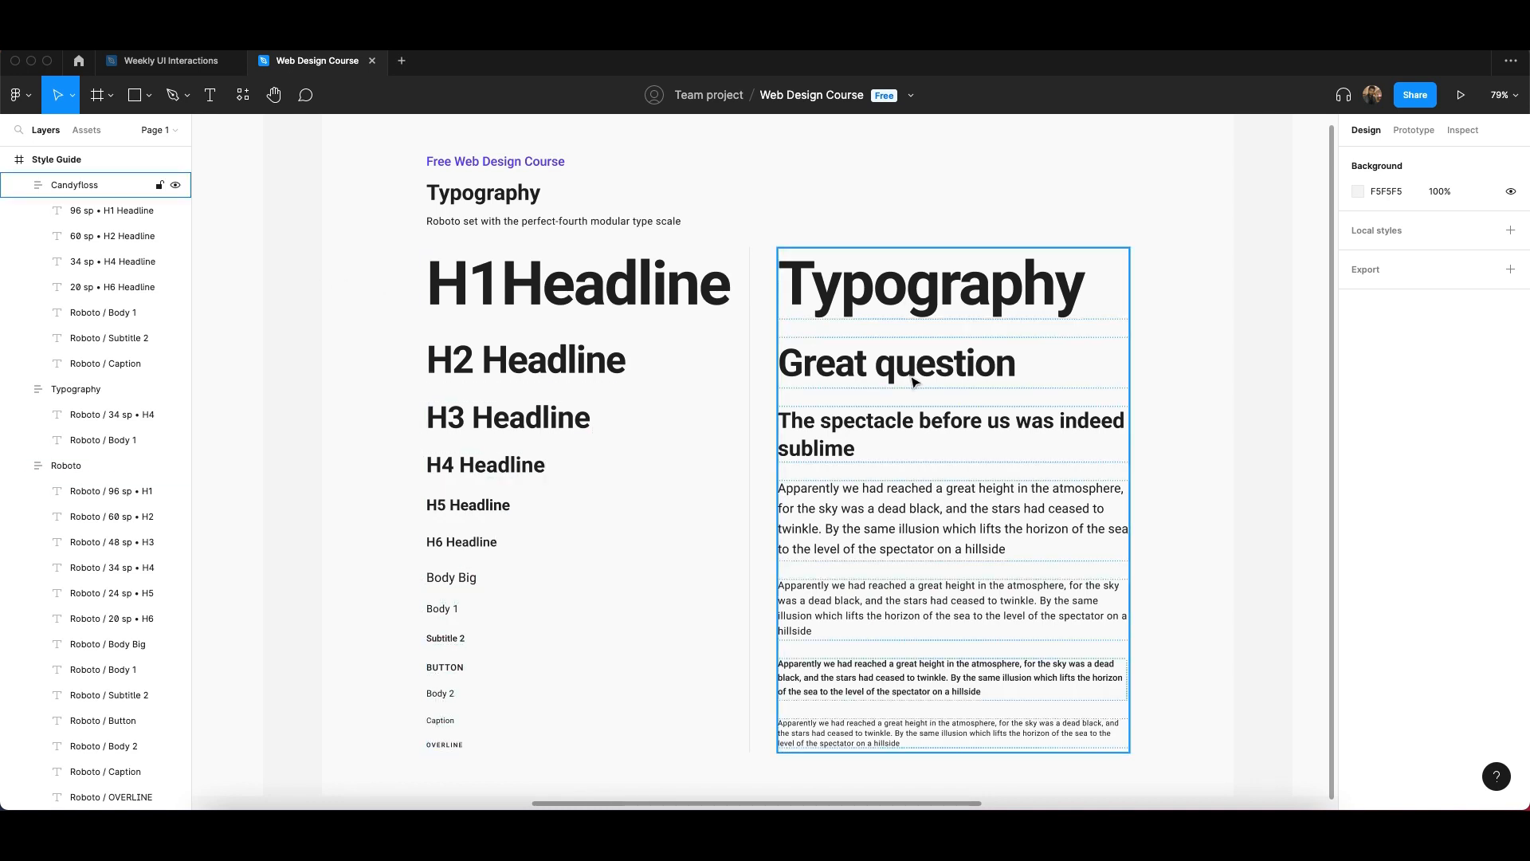
pyautogui.scroll(1, 959, 518)
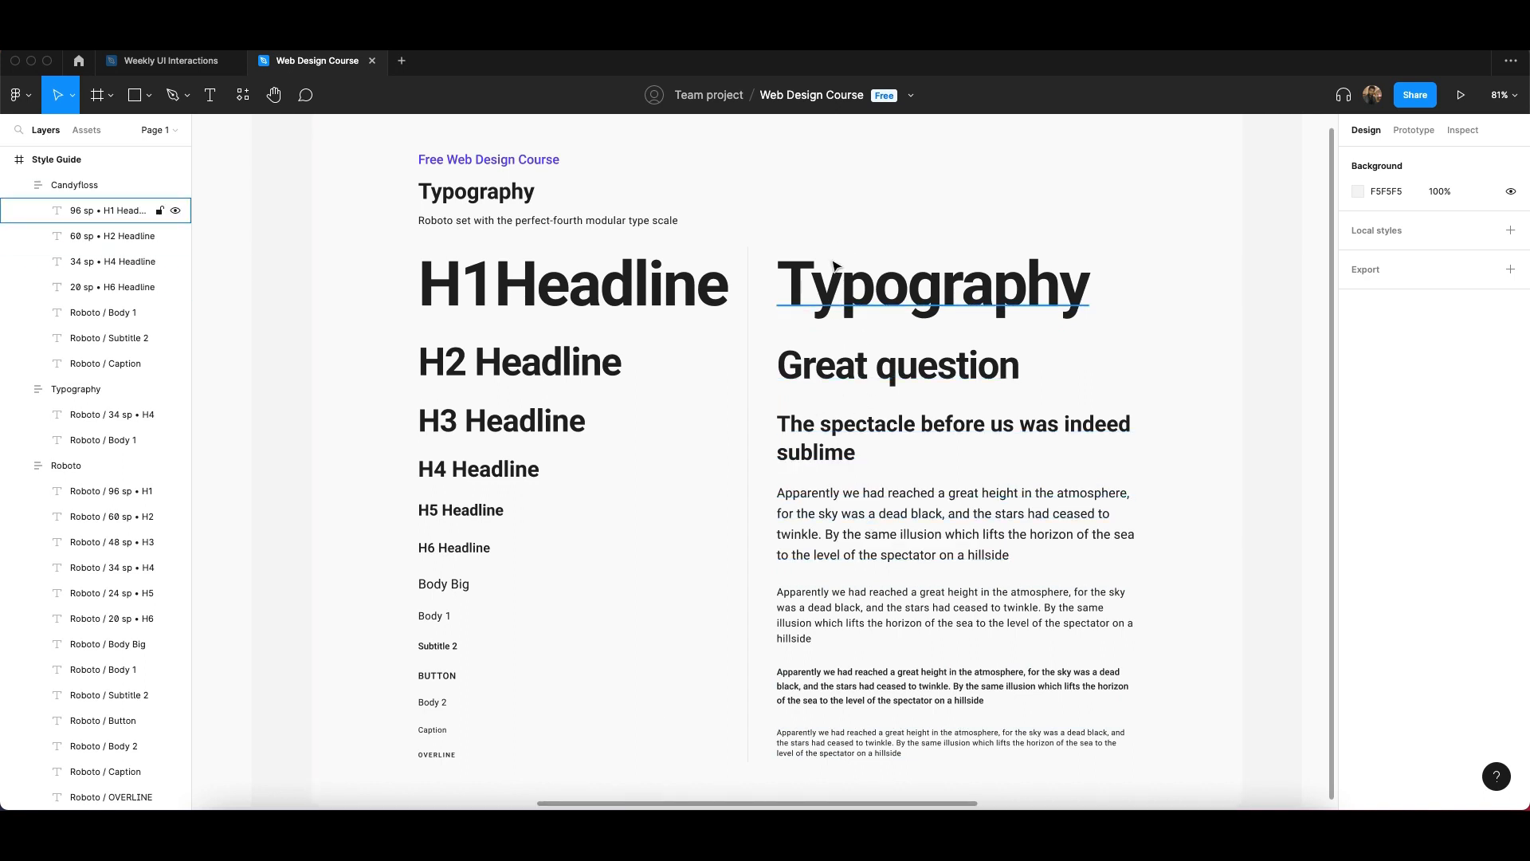
pyautogui.click(1125, 311)
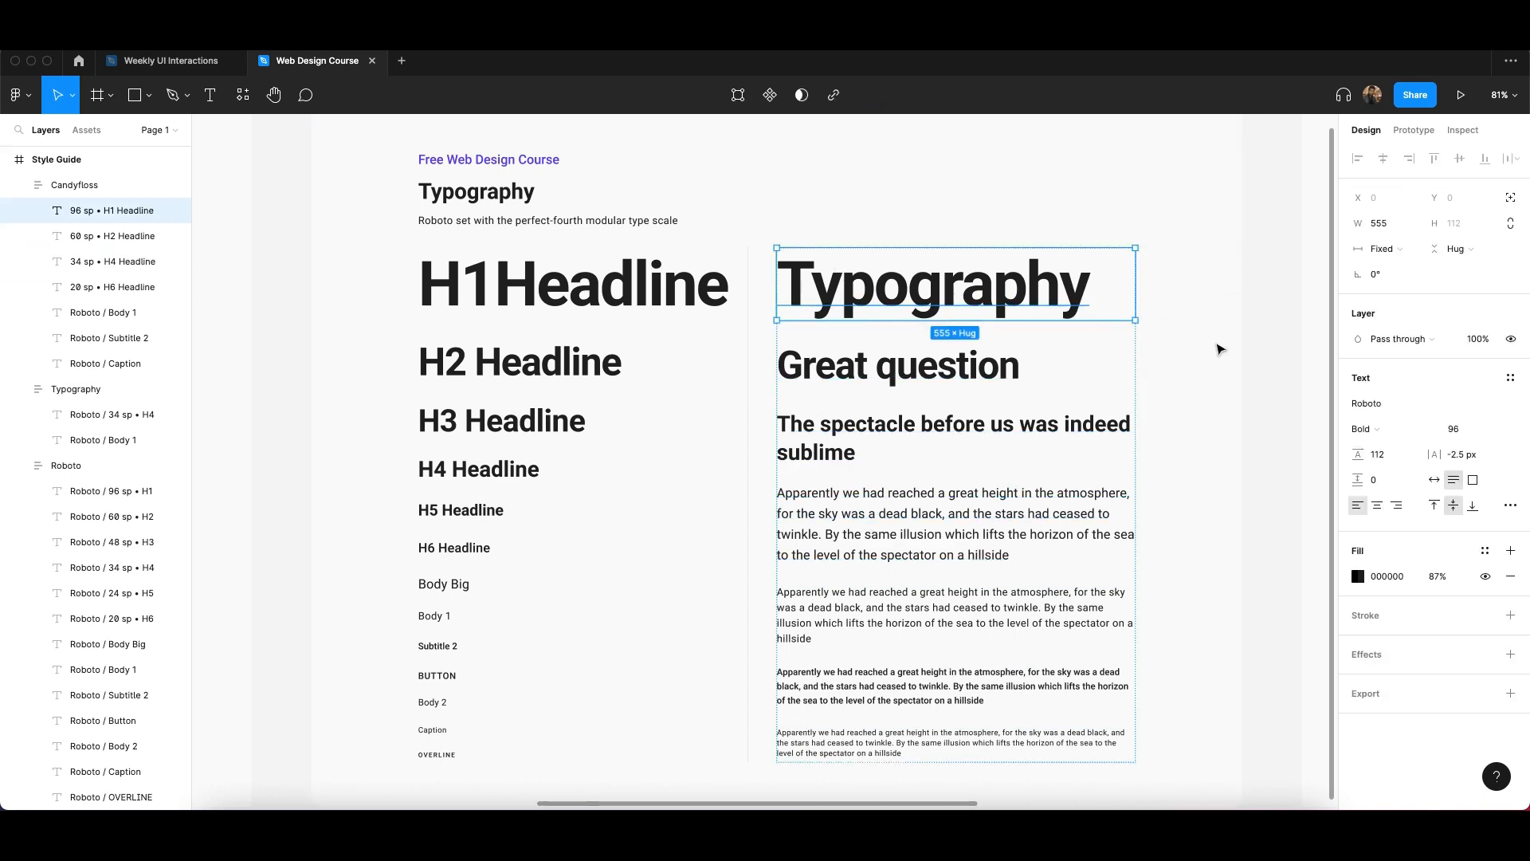
pyautogui.click(947, 381)
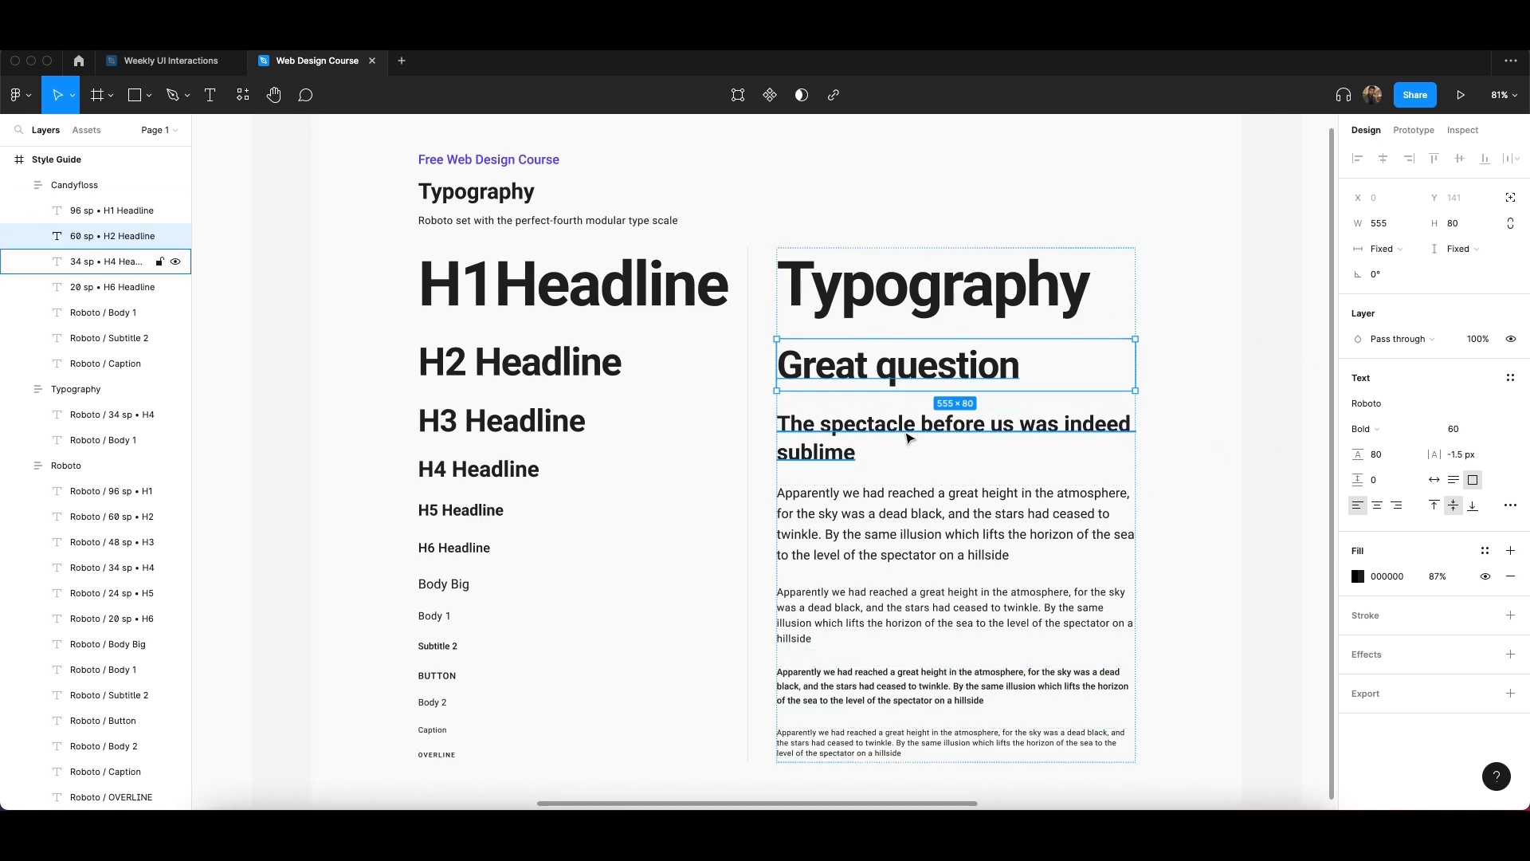
pyautogui.click(909, 437)
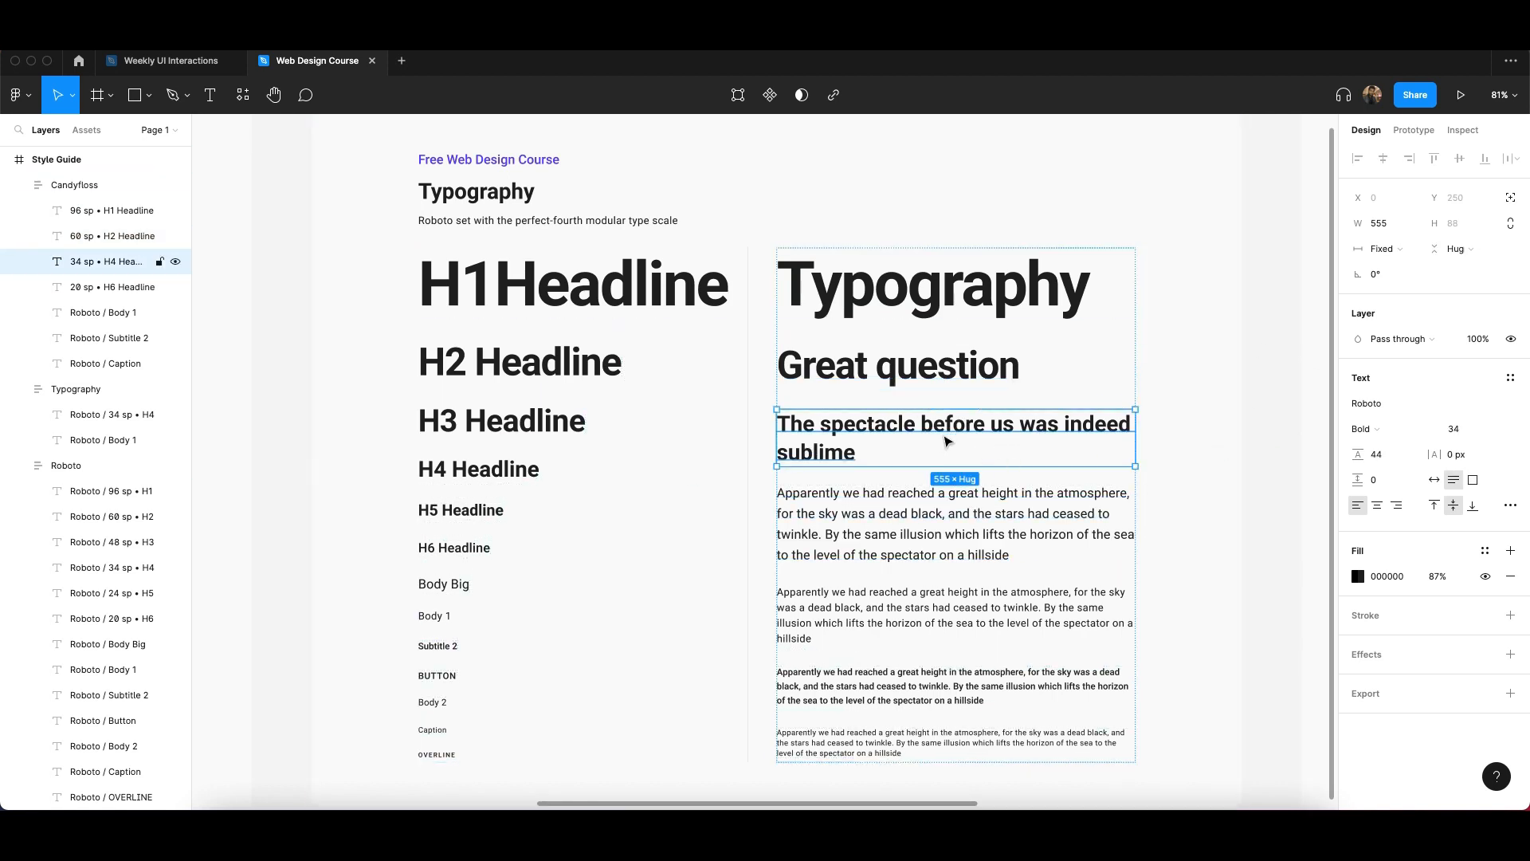
pyautogui.scroll(-1, 953, 507)
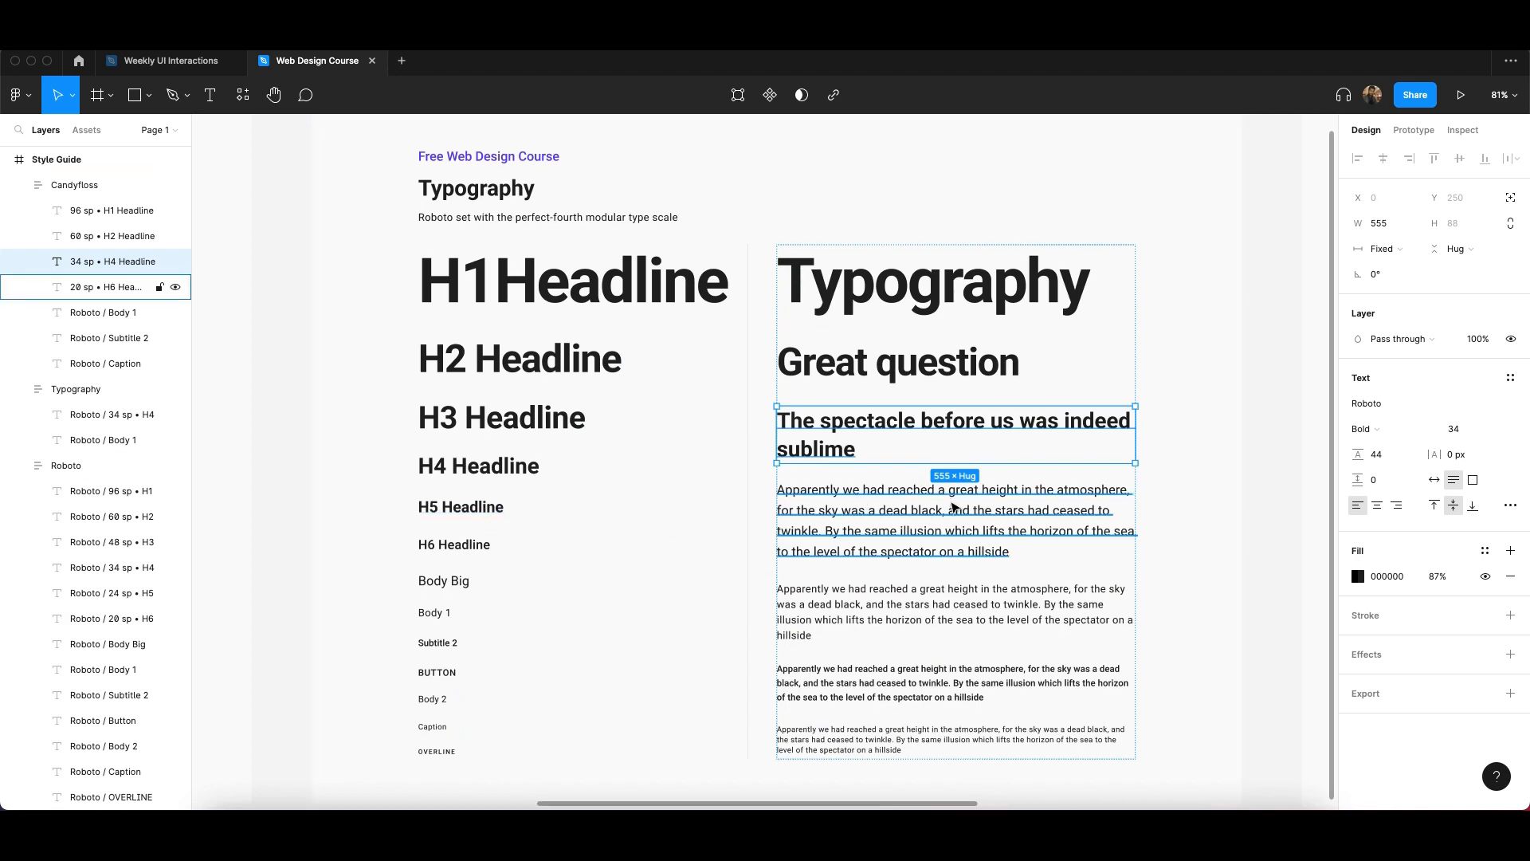
pyautogui.click(1165, 652)
# Examine the body styles in the type scale and inspect the text properties of the Body 1 sample paragraph.
pyautogui.scroll(-3, 837, 621)
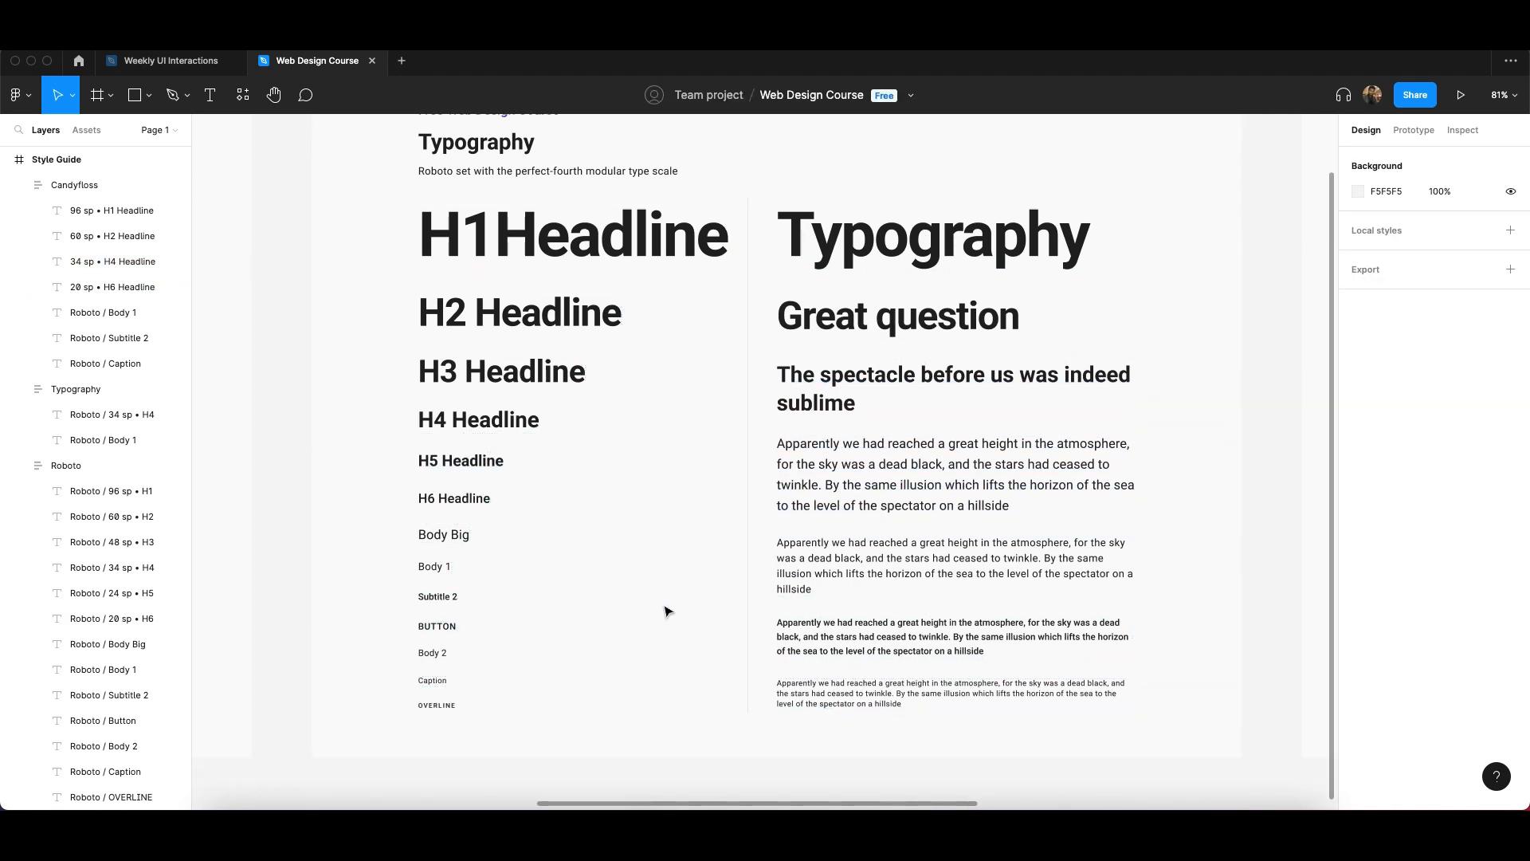
pyautogui.scroll(5, 418, 573)
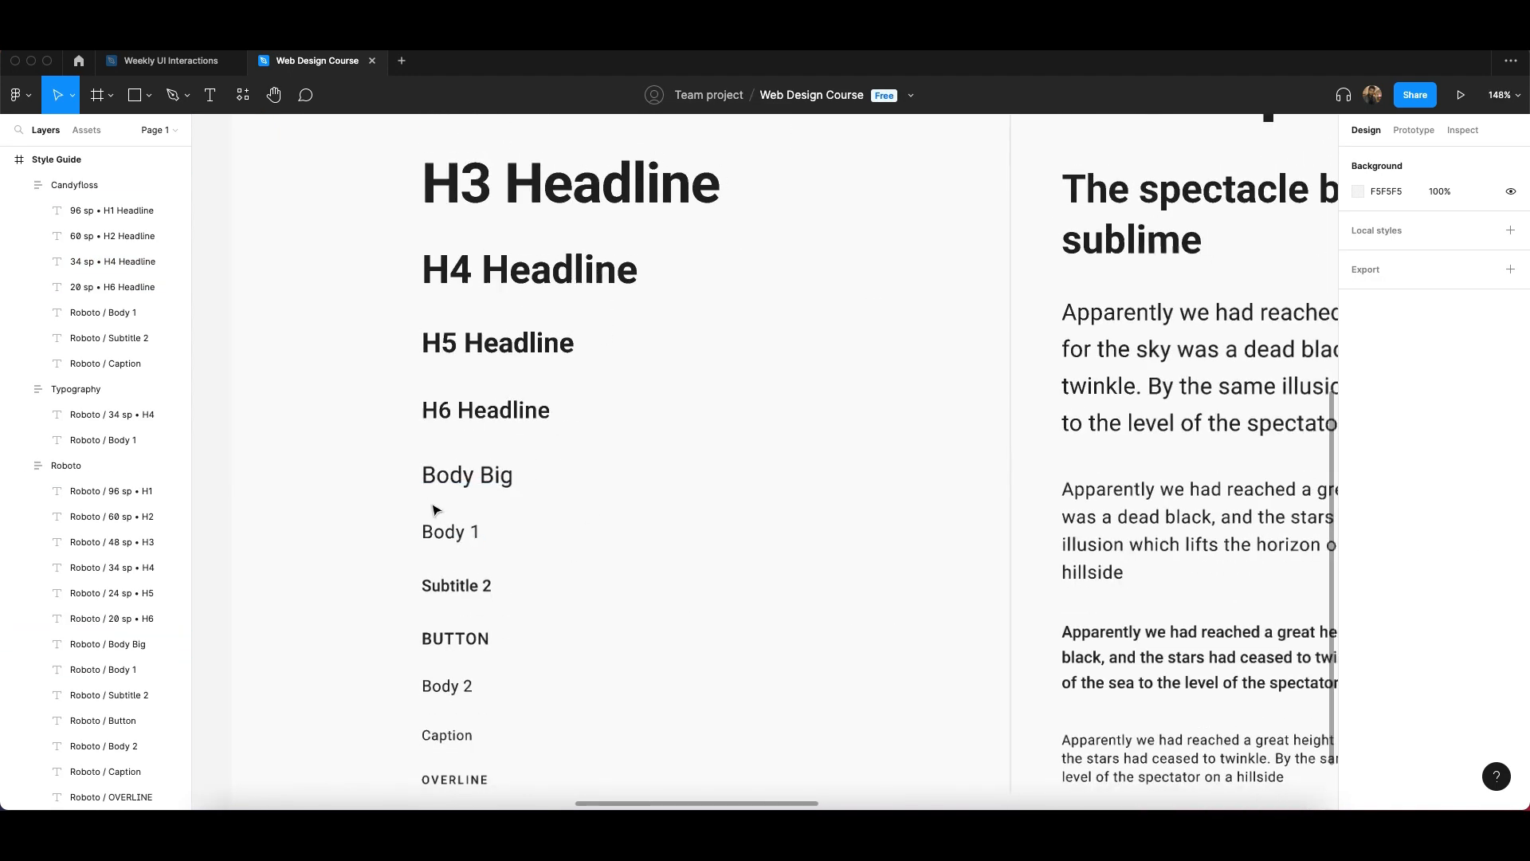
pyautogui.scroll(-5, 436, 510)
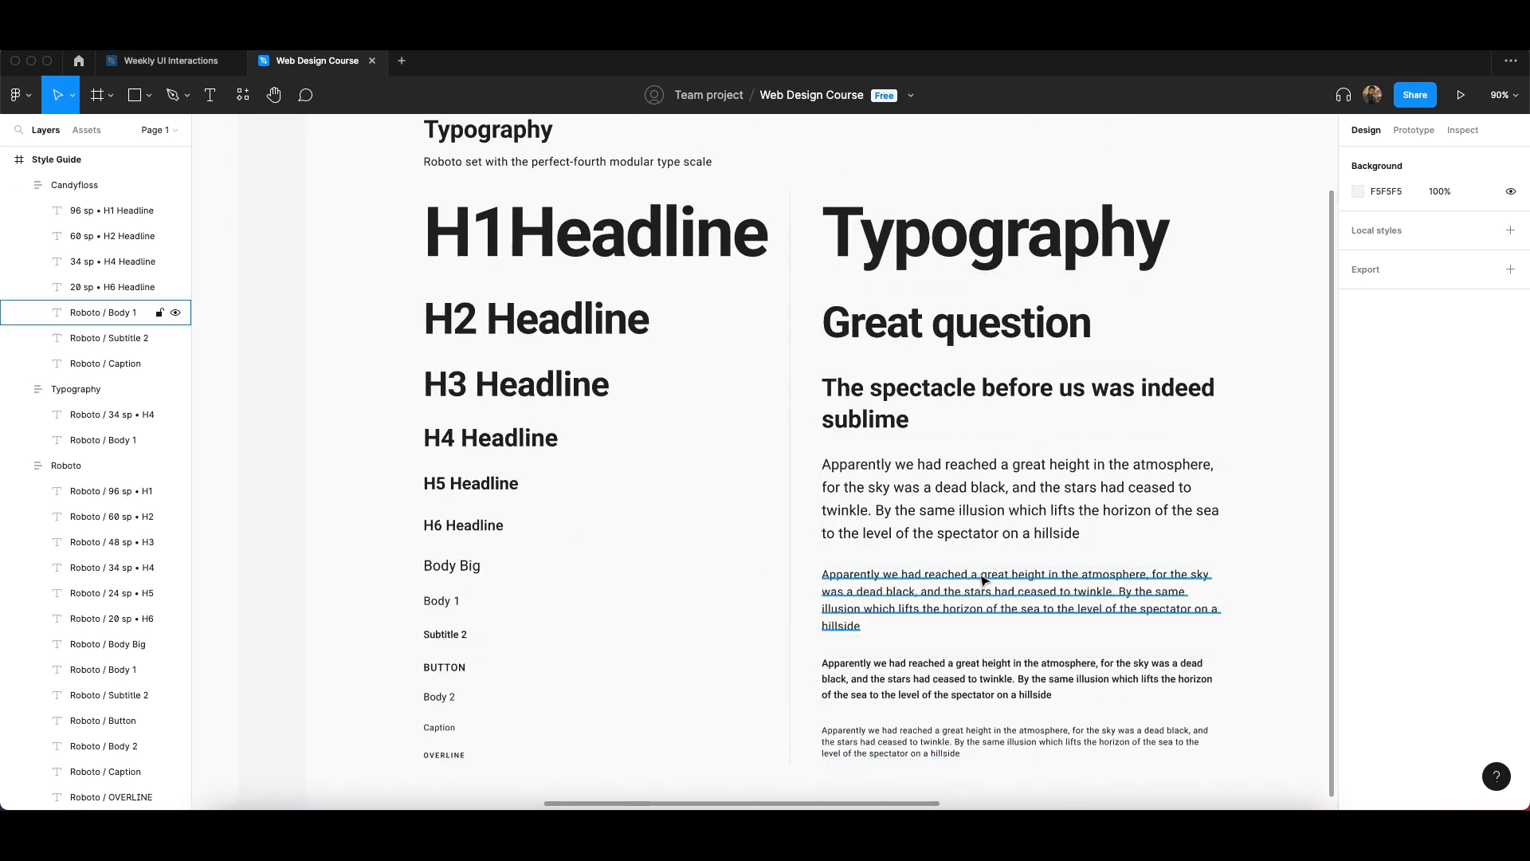
pyautogui.click(985, 580)
pyautogui.click(1294, 585)
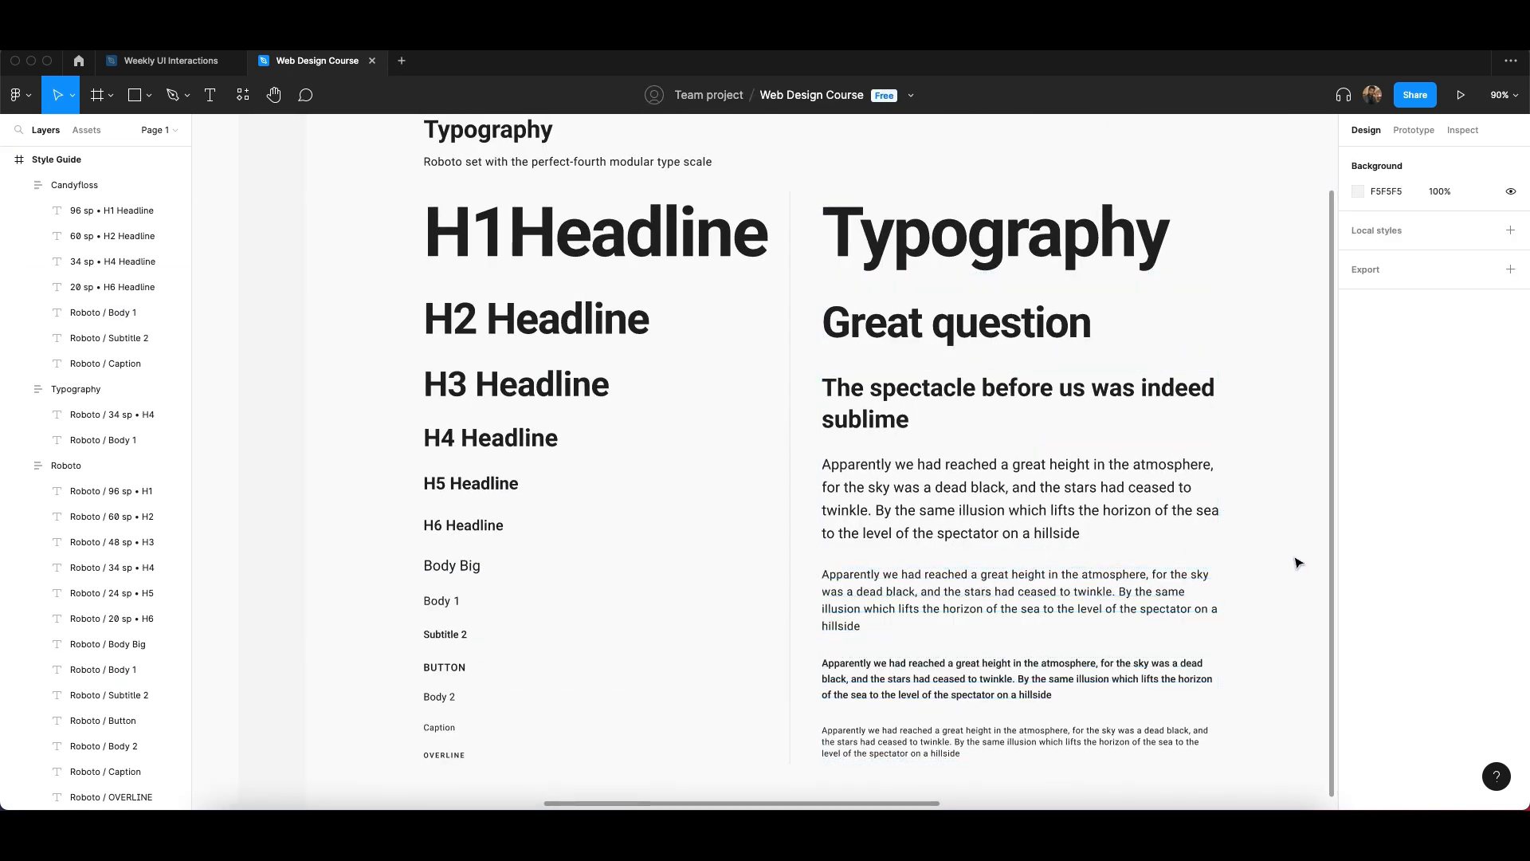
pyautogui.click(1050, 605)
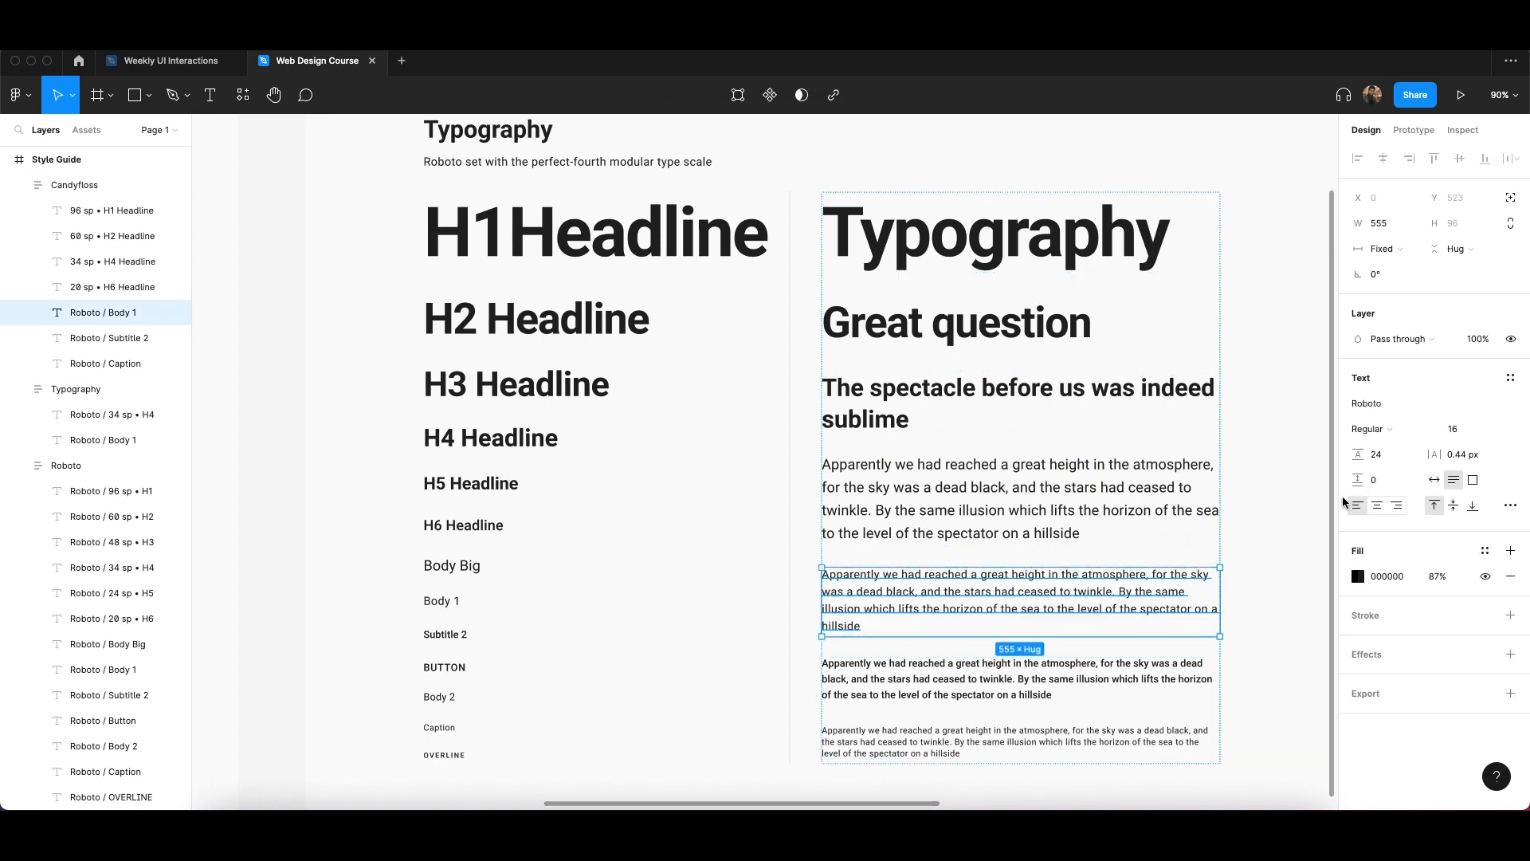
pyautogui.click(1273, 476)
pyautogui.click(1271, 538)
pyautogui.scroll(1, 1219, 569)
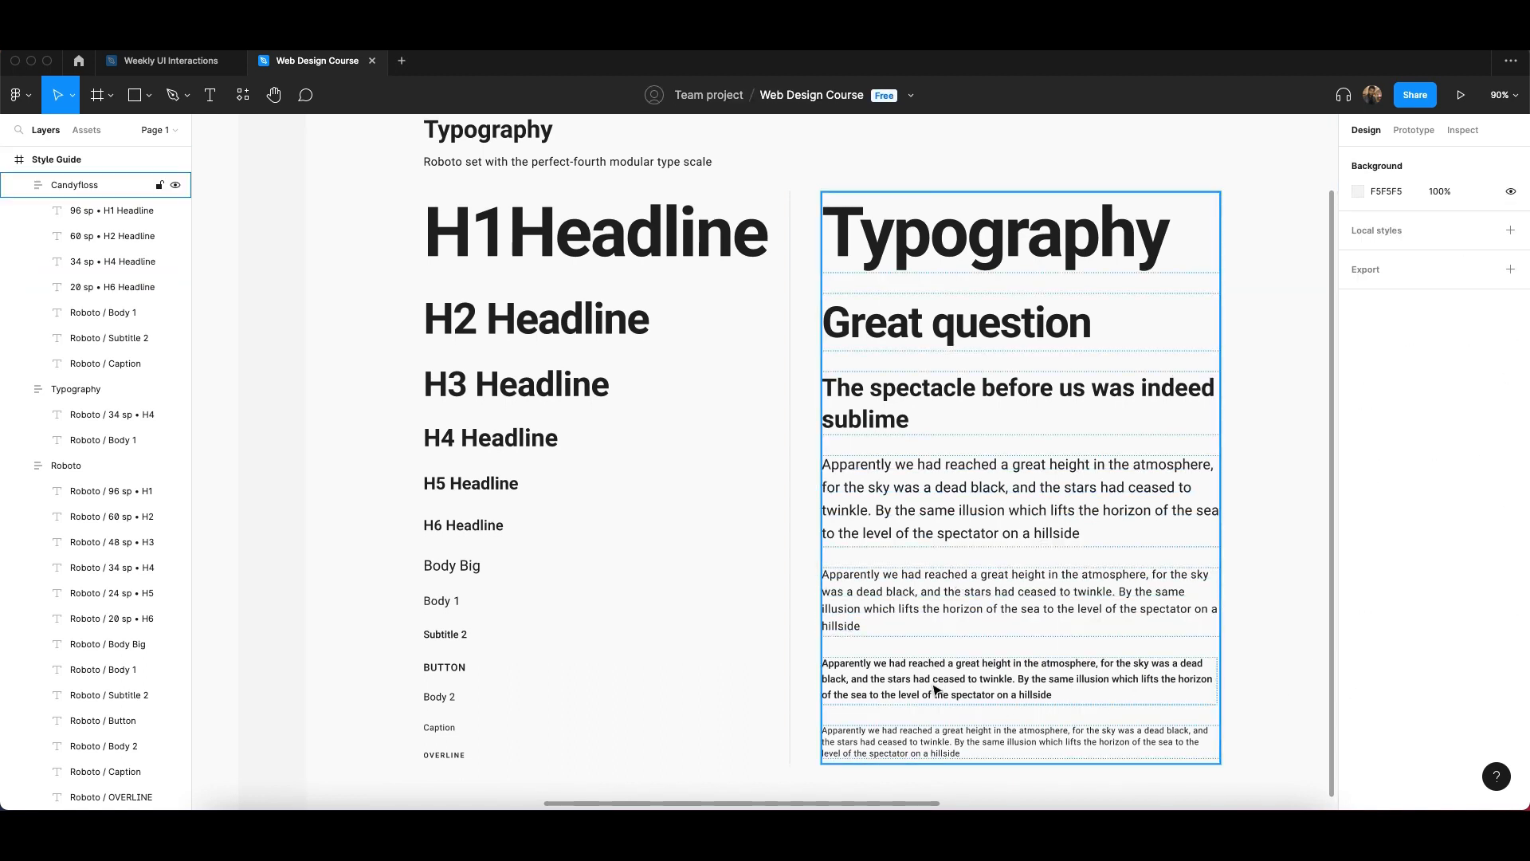
pyautogui.doubleClick(964, 590)
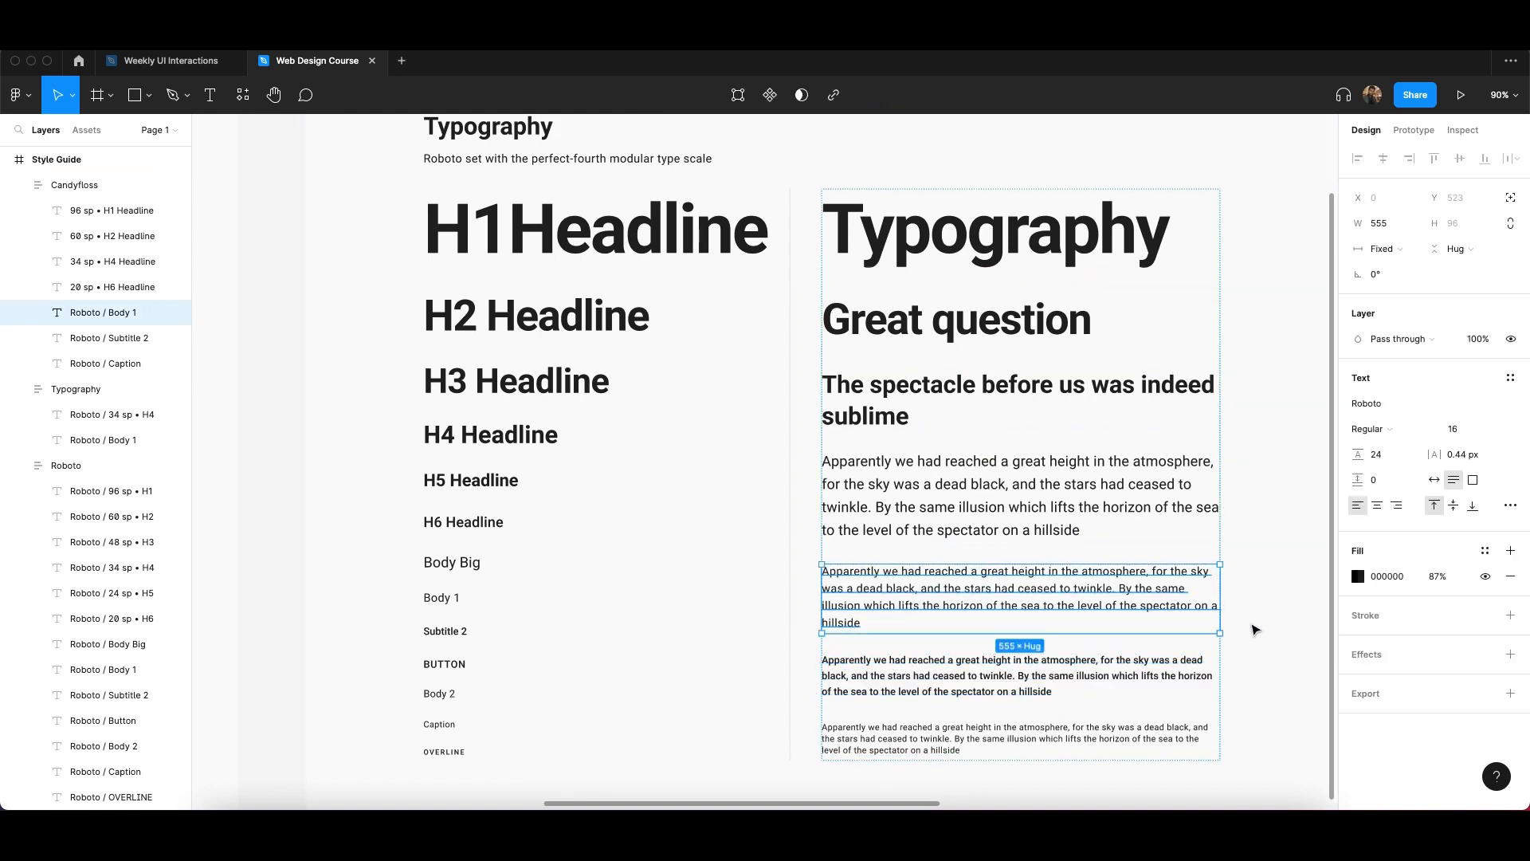
pyautogui.click(1267, 579)
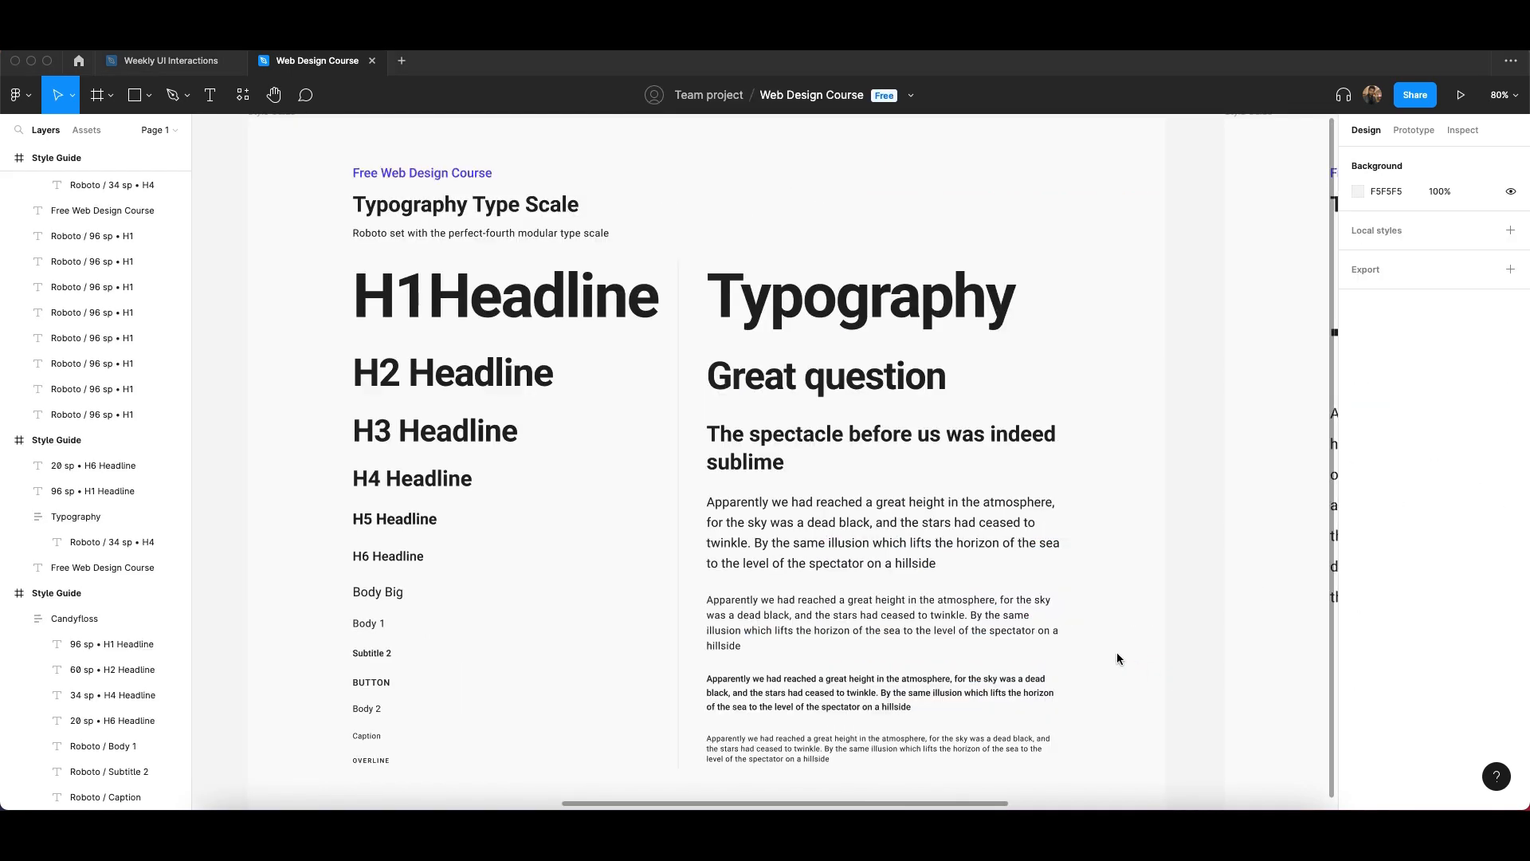
# Go to the Style Guide frame with "The Title" above a long paragraph and inspect the title's text properties.
pyautogui.hscroll(15, 1117, 655)
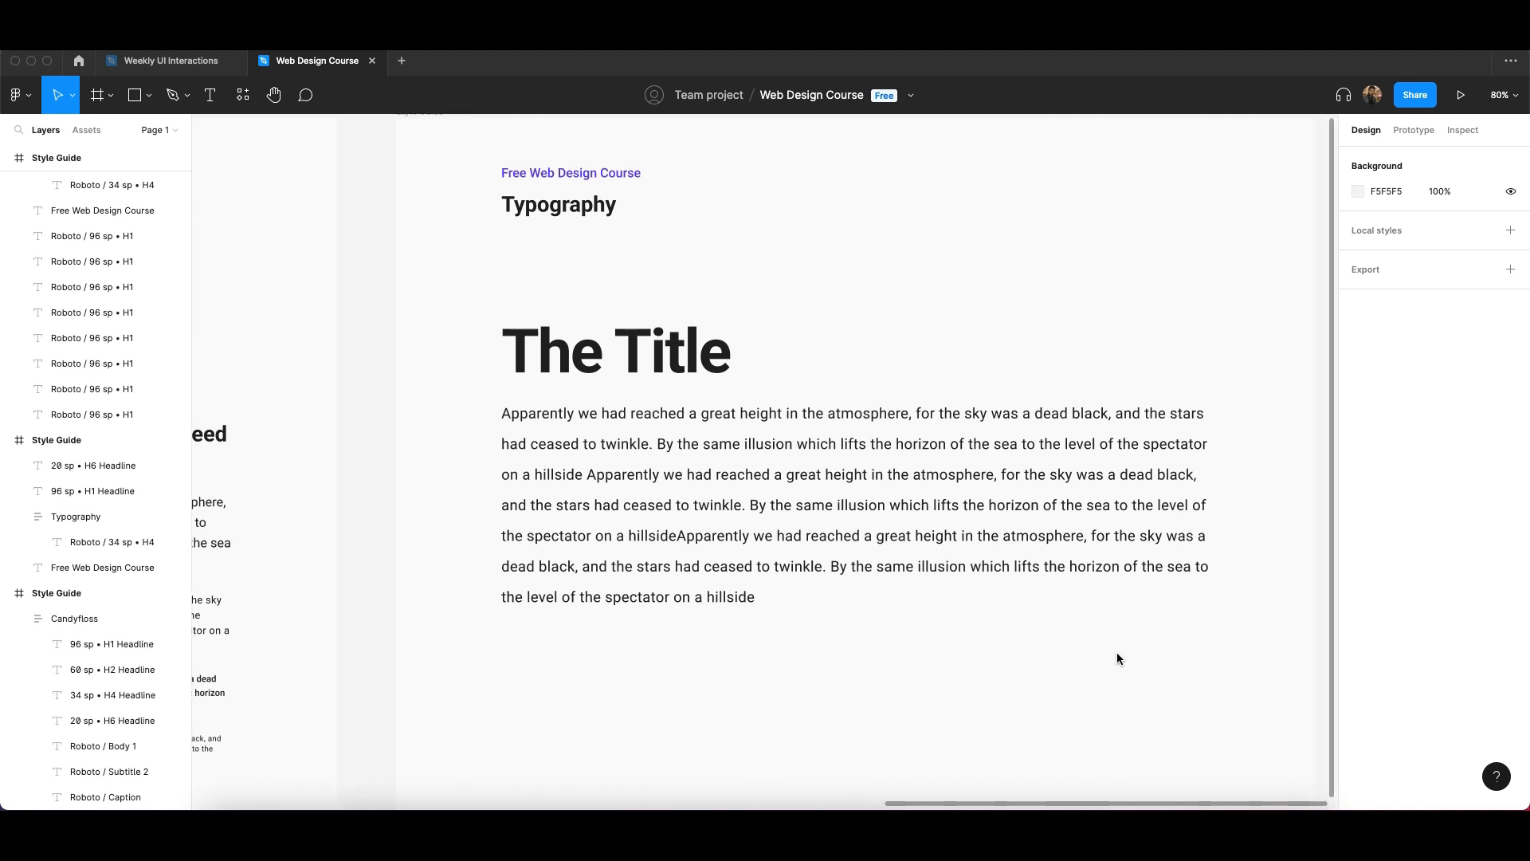
pyautogui.hscroll(3, 1116, 655)
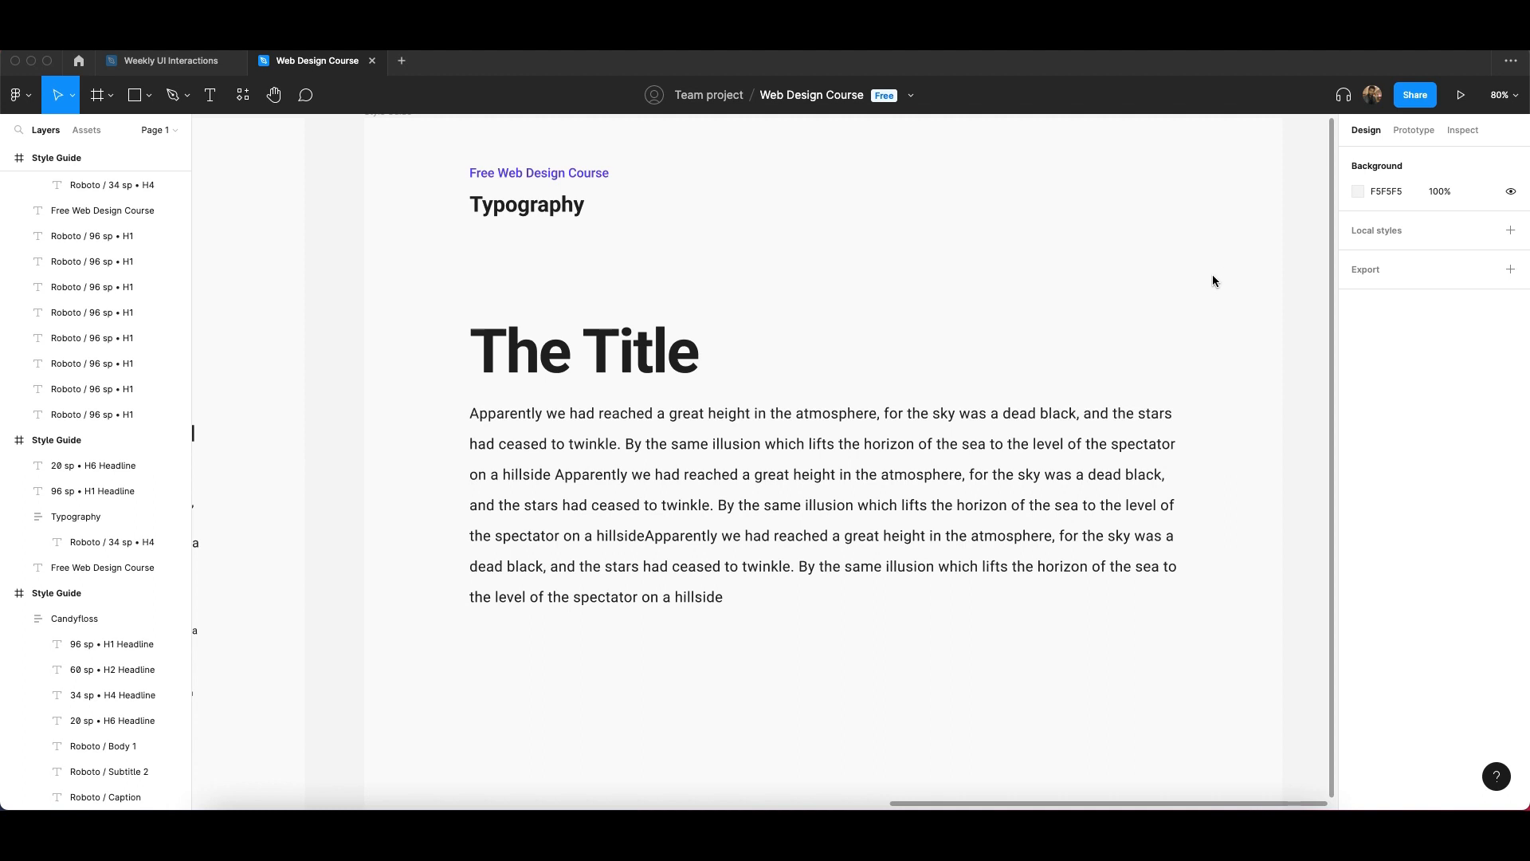
pyautogui.click(668, 362)
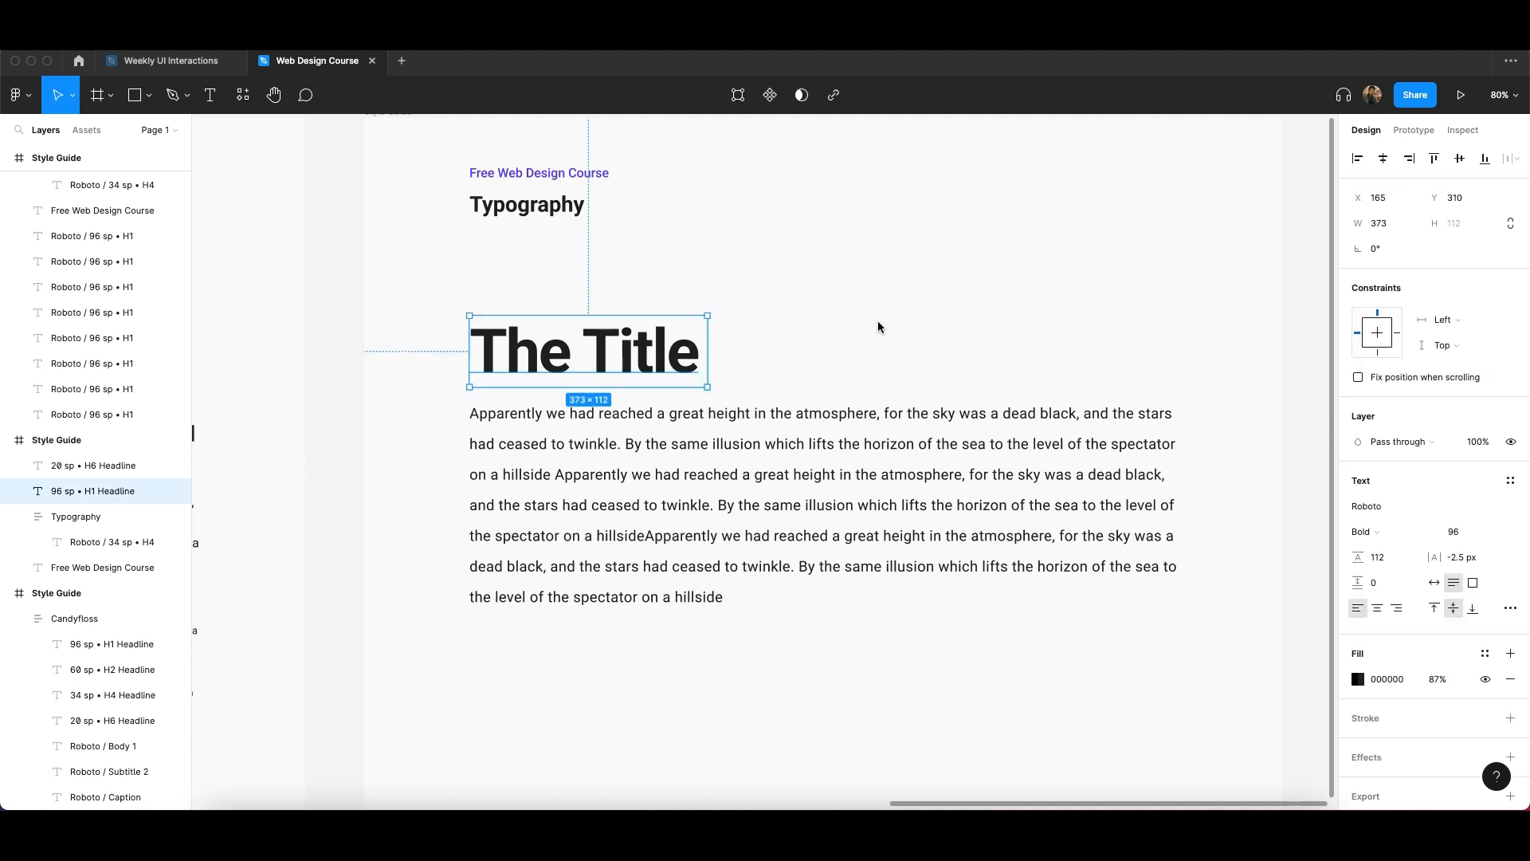
pyautogui.click(846, 341)
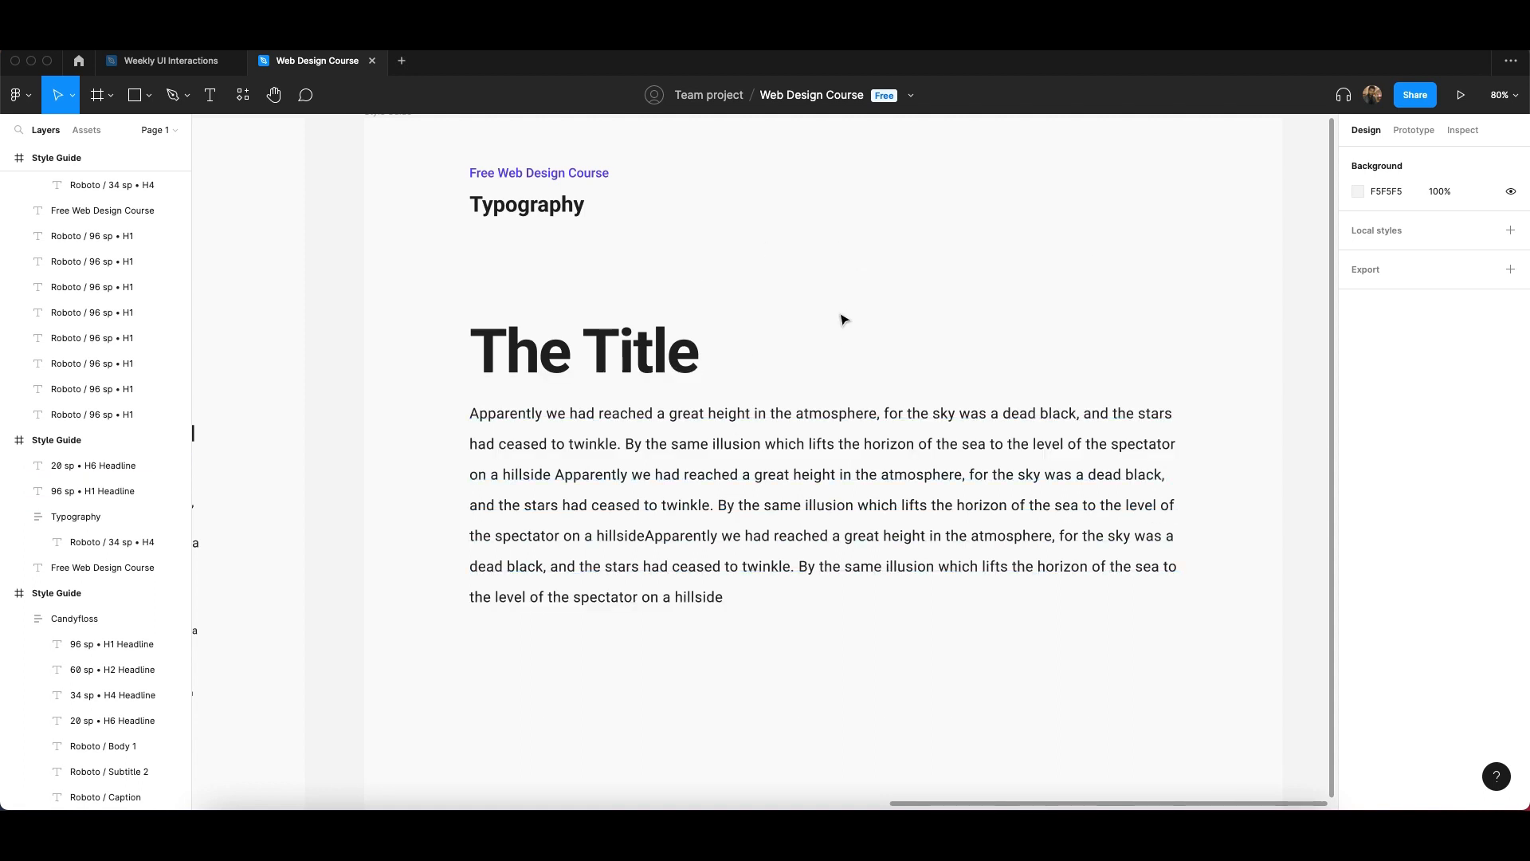
pyautogui.click(687, 361)
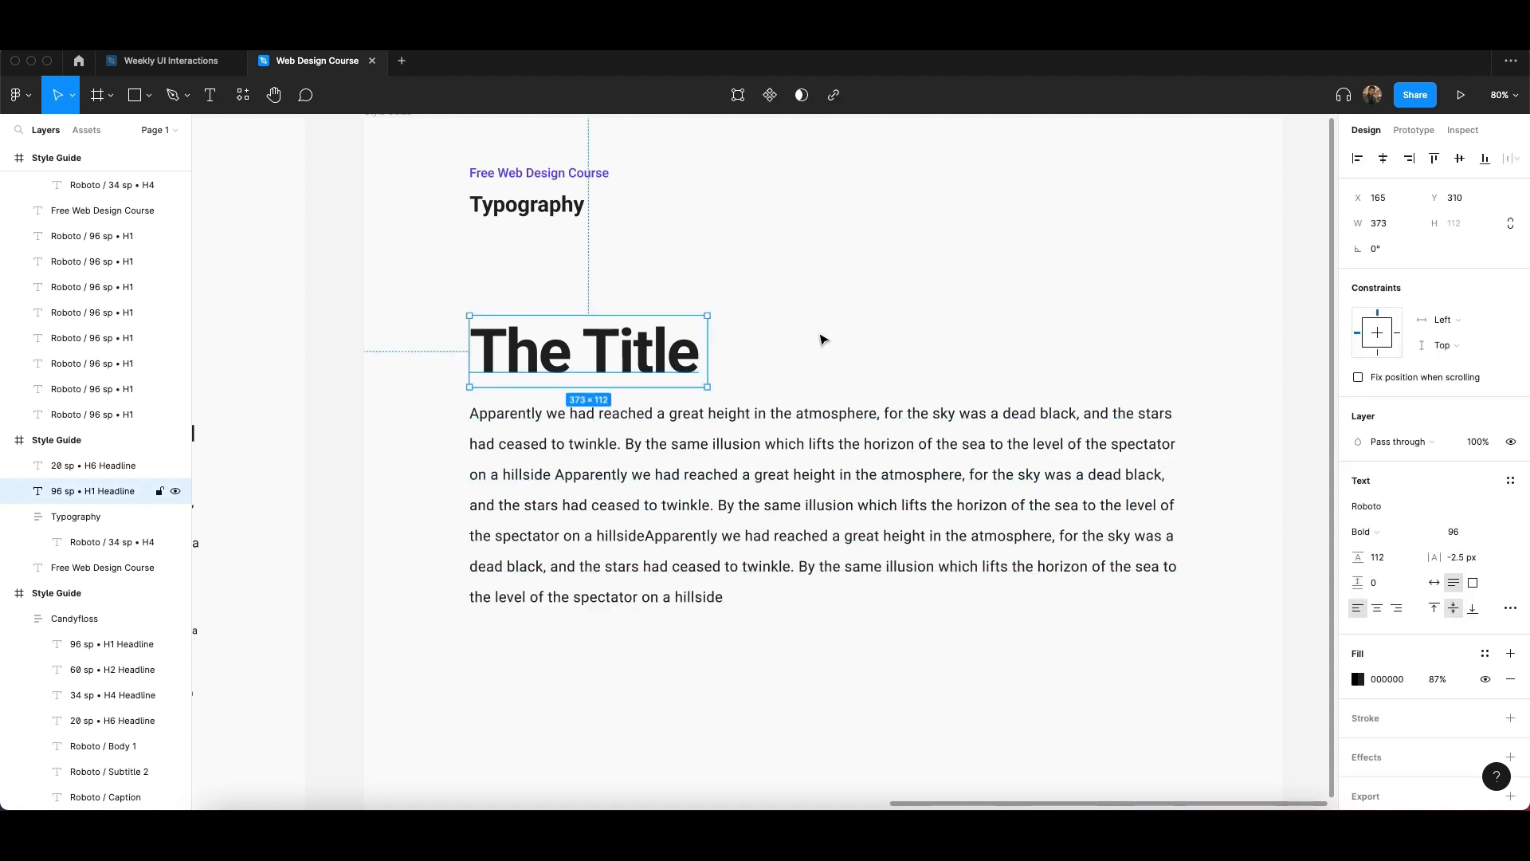
pyautogui.click(884, 337)
pyautogui.click(672, 380)
pyautogui.click(998, 279)
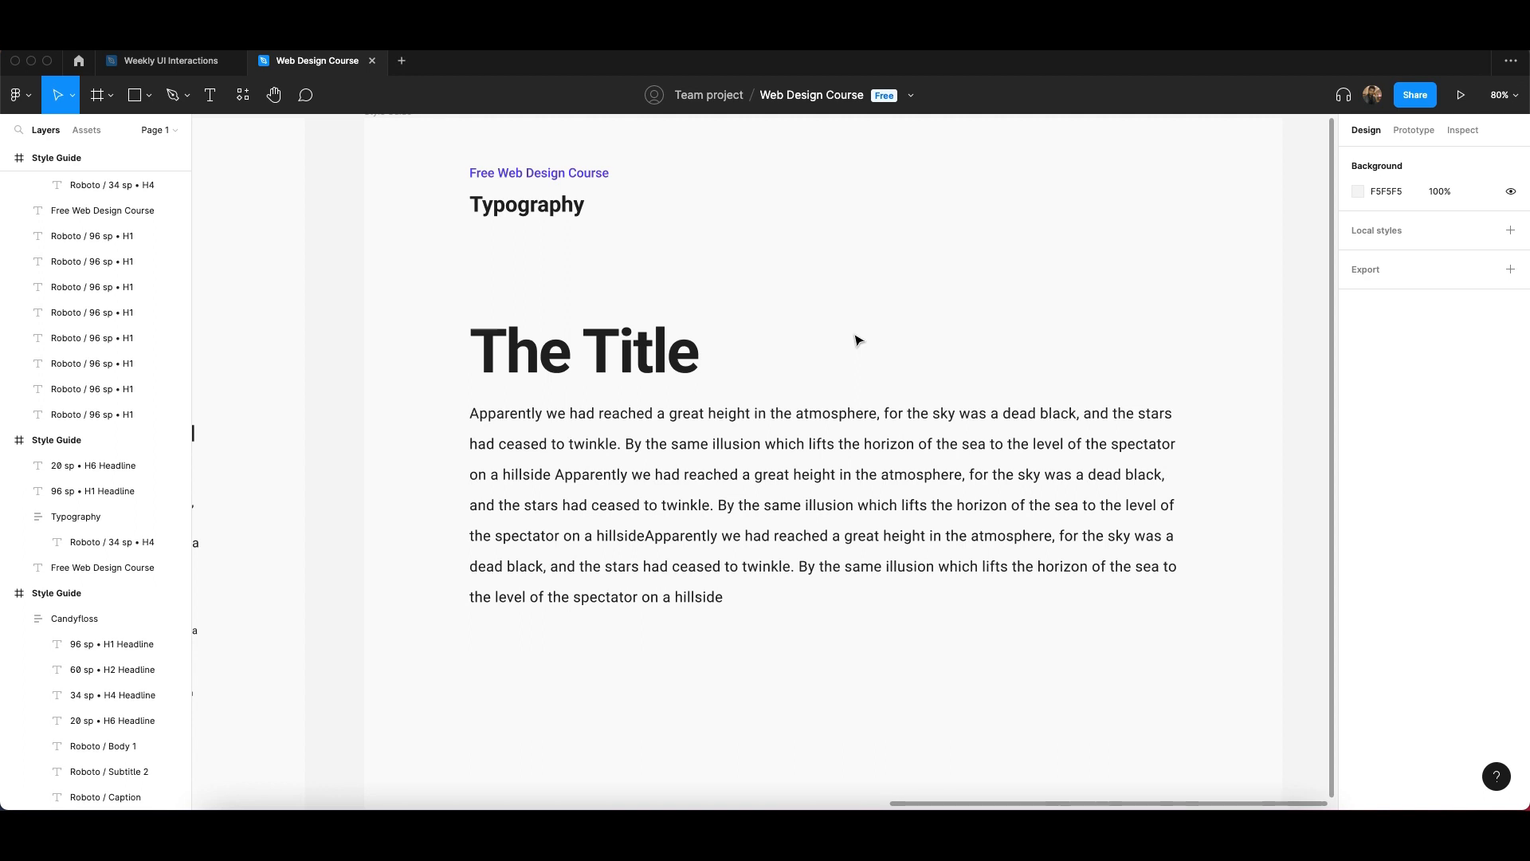
pyautogui.click(631, 361)
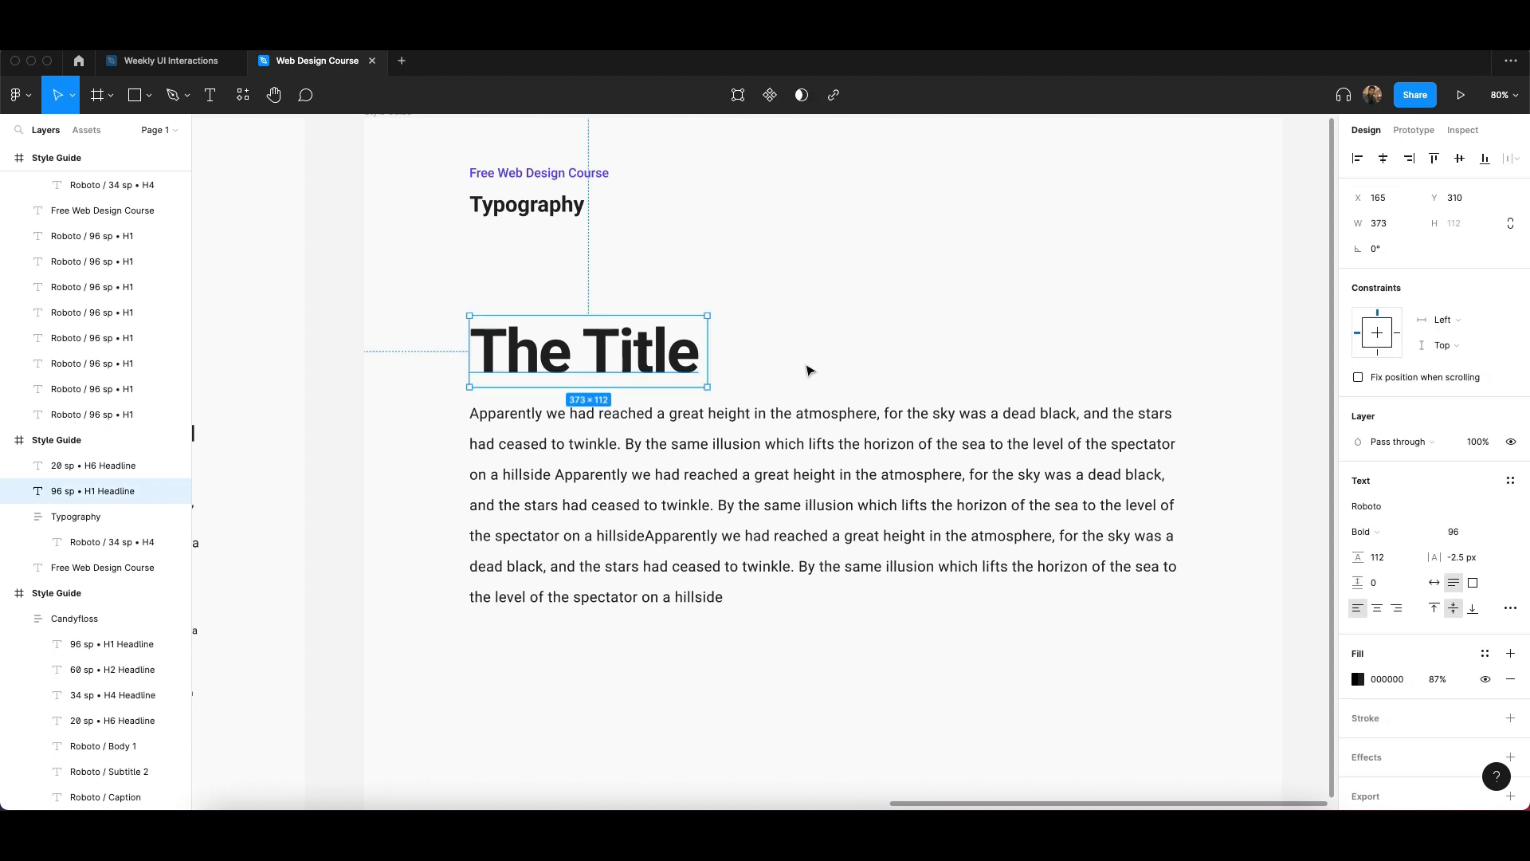
pyautogui.click(810, 325)
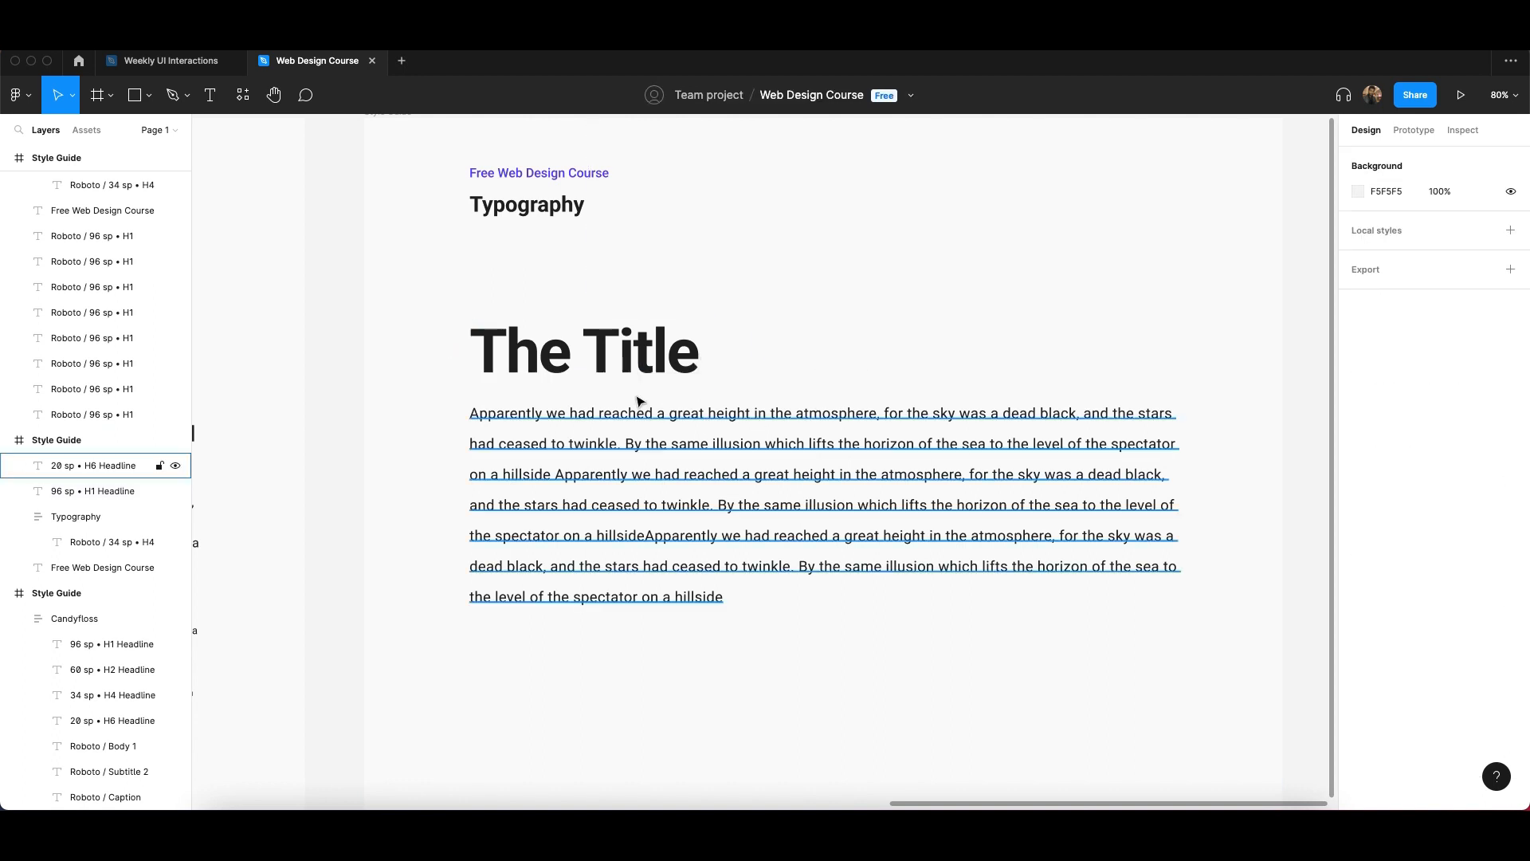
pyautogui.click(620, 373)
pyautogui.click(844, 350)
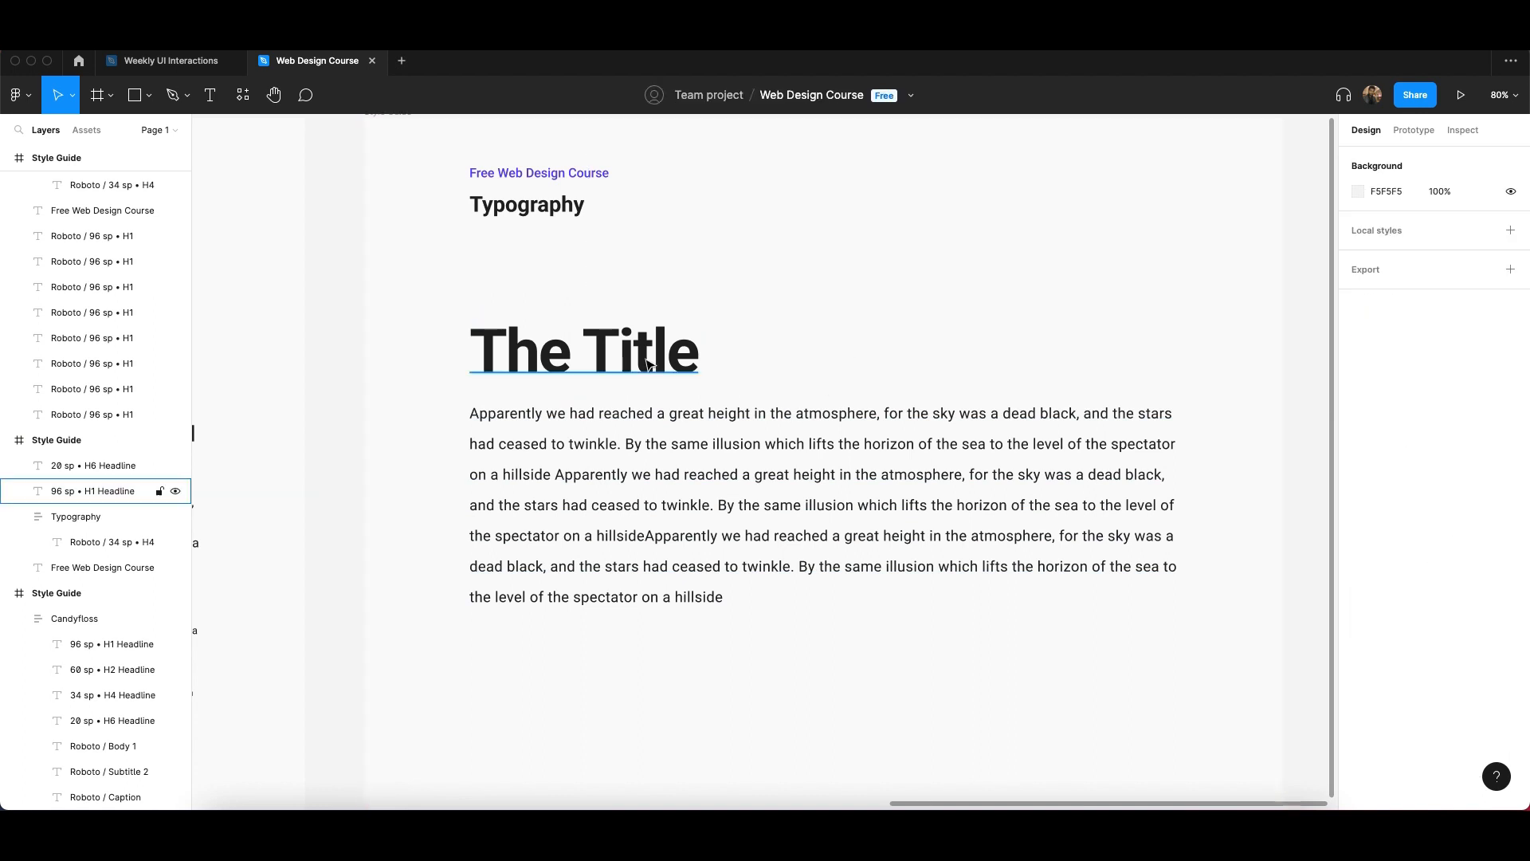
# Set the font of "The Title" to Rowdies and widen its text box to 441 so it fits on one line.
pyautogui.click(674, 363)
pyautogui.scroll(-2, 1498, 438)
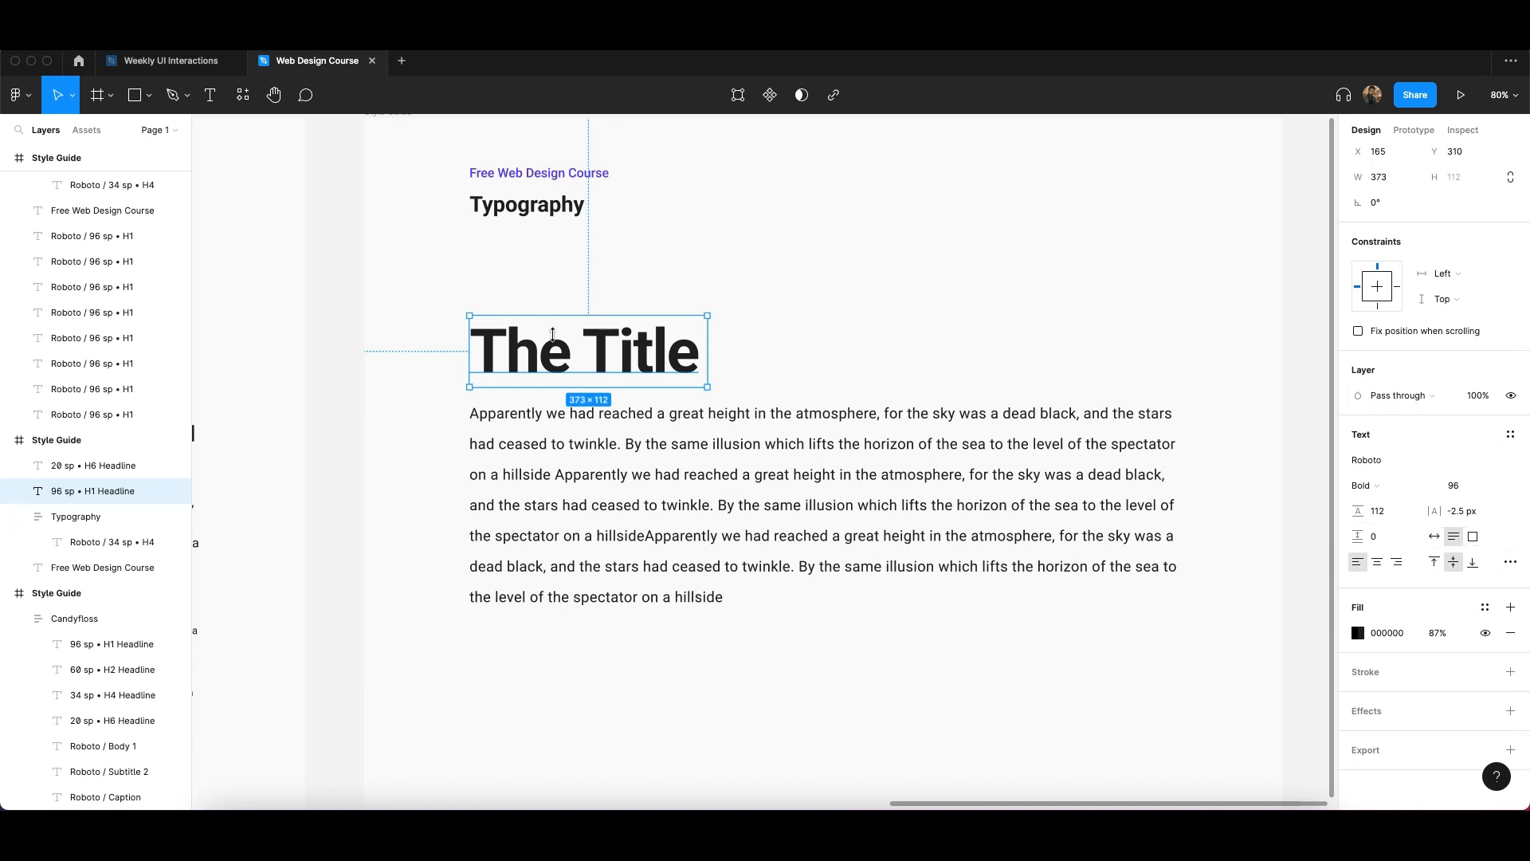
pyautogui.click(1392, 461)
pyautogui.doubleClick(1393, 460)
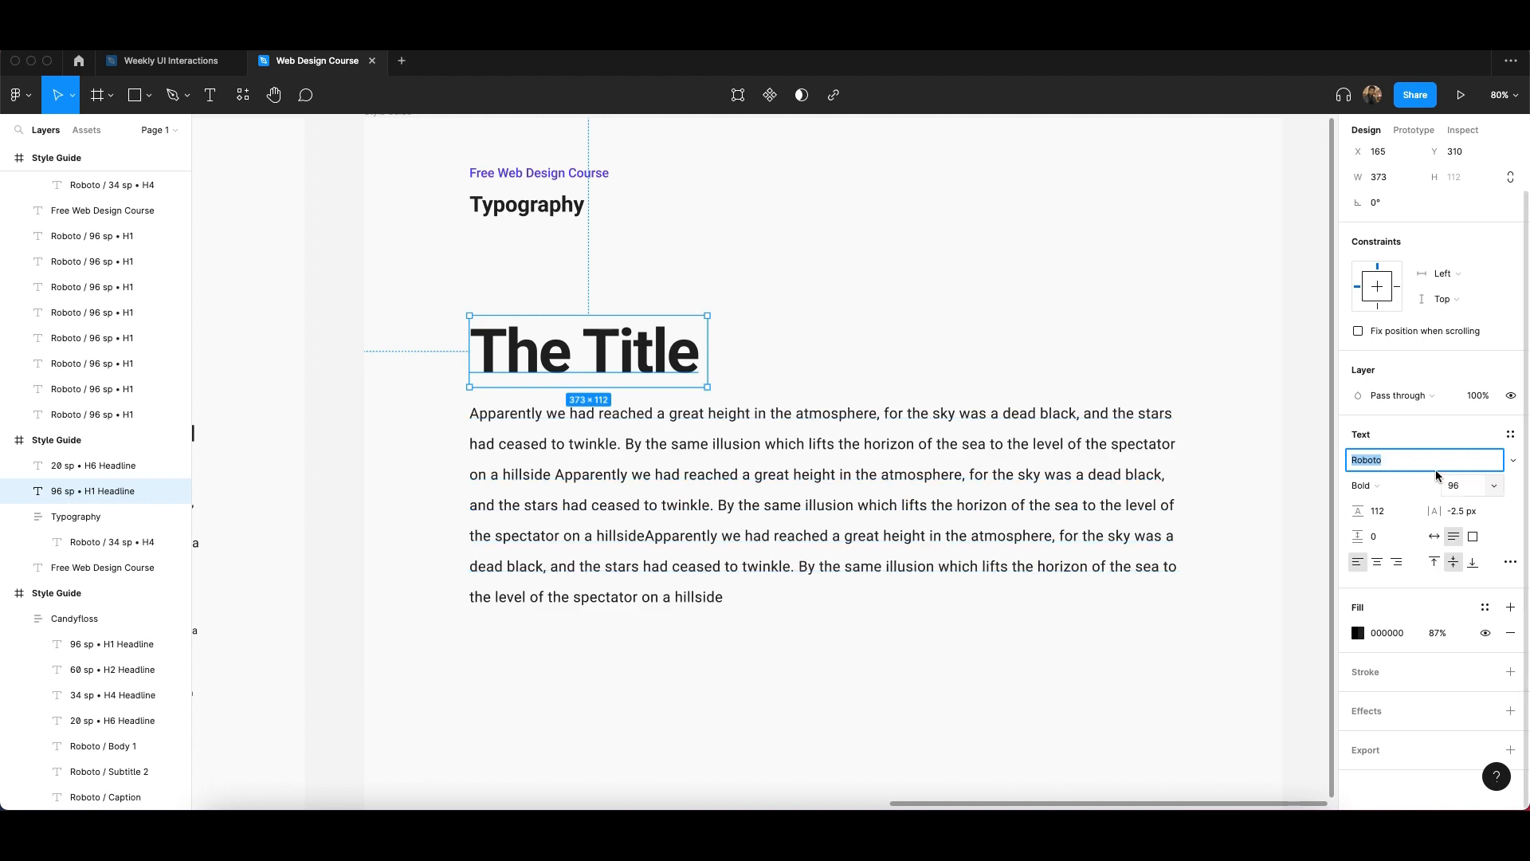
pyautogui.click(1513, 462)
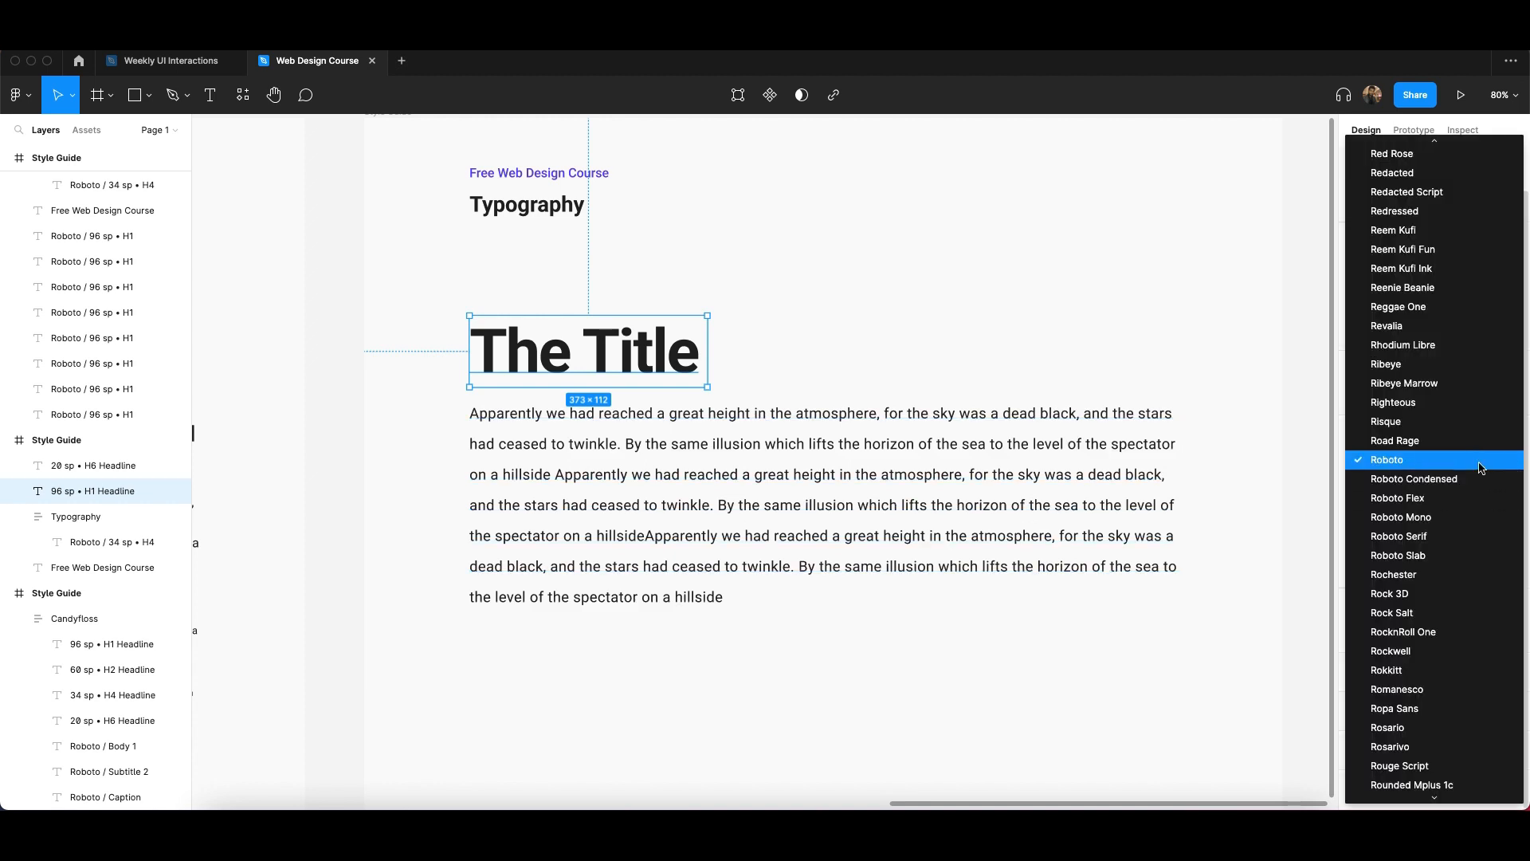
pyautogui.scroll(-5, 1480, 468)
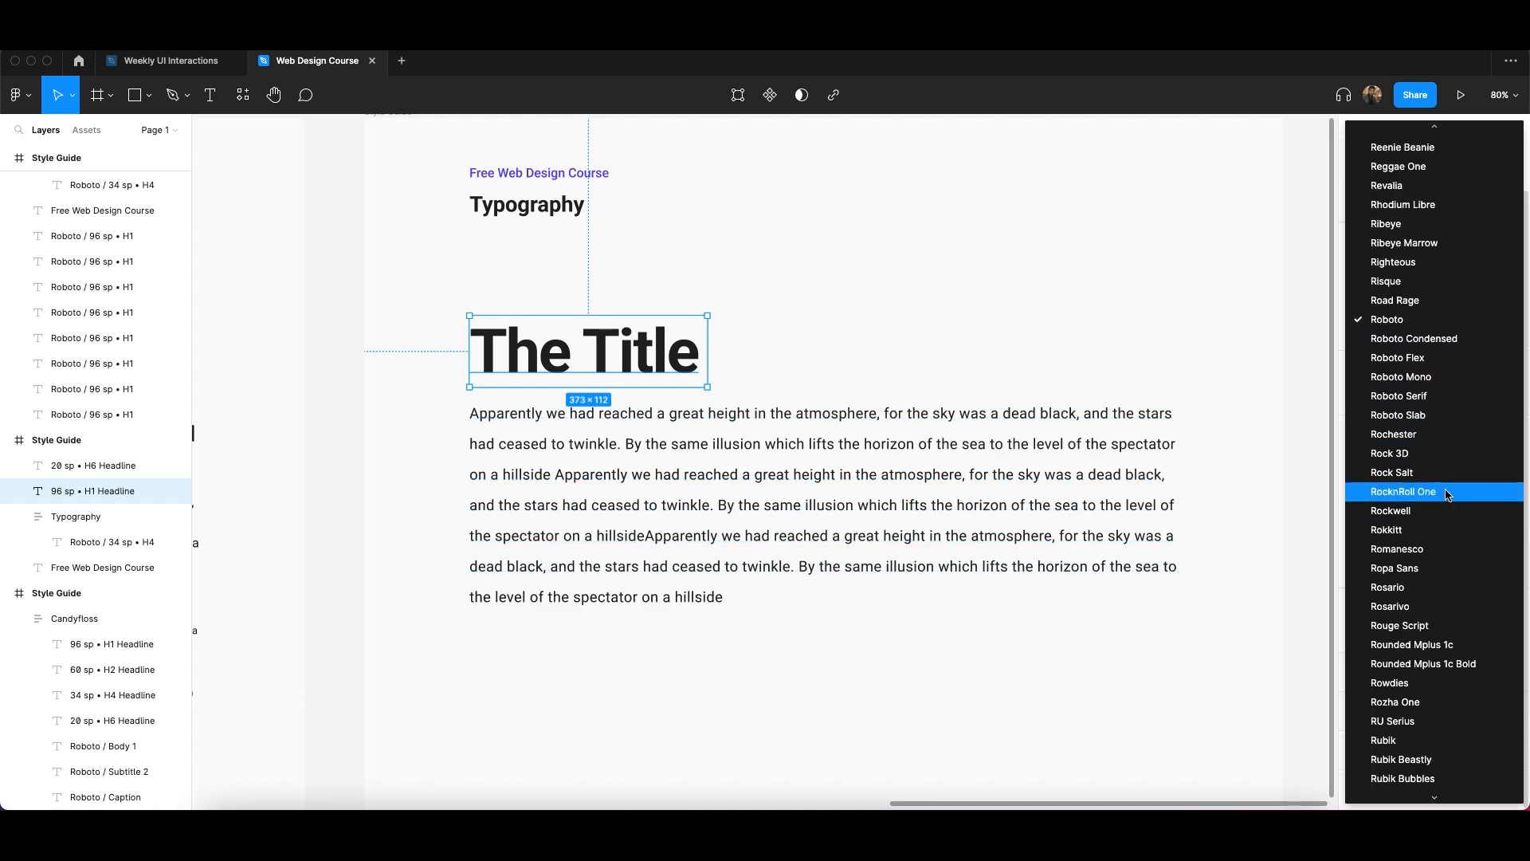
pyautogui.scroll(-6, 1446, 494)
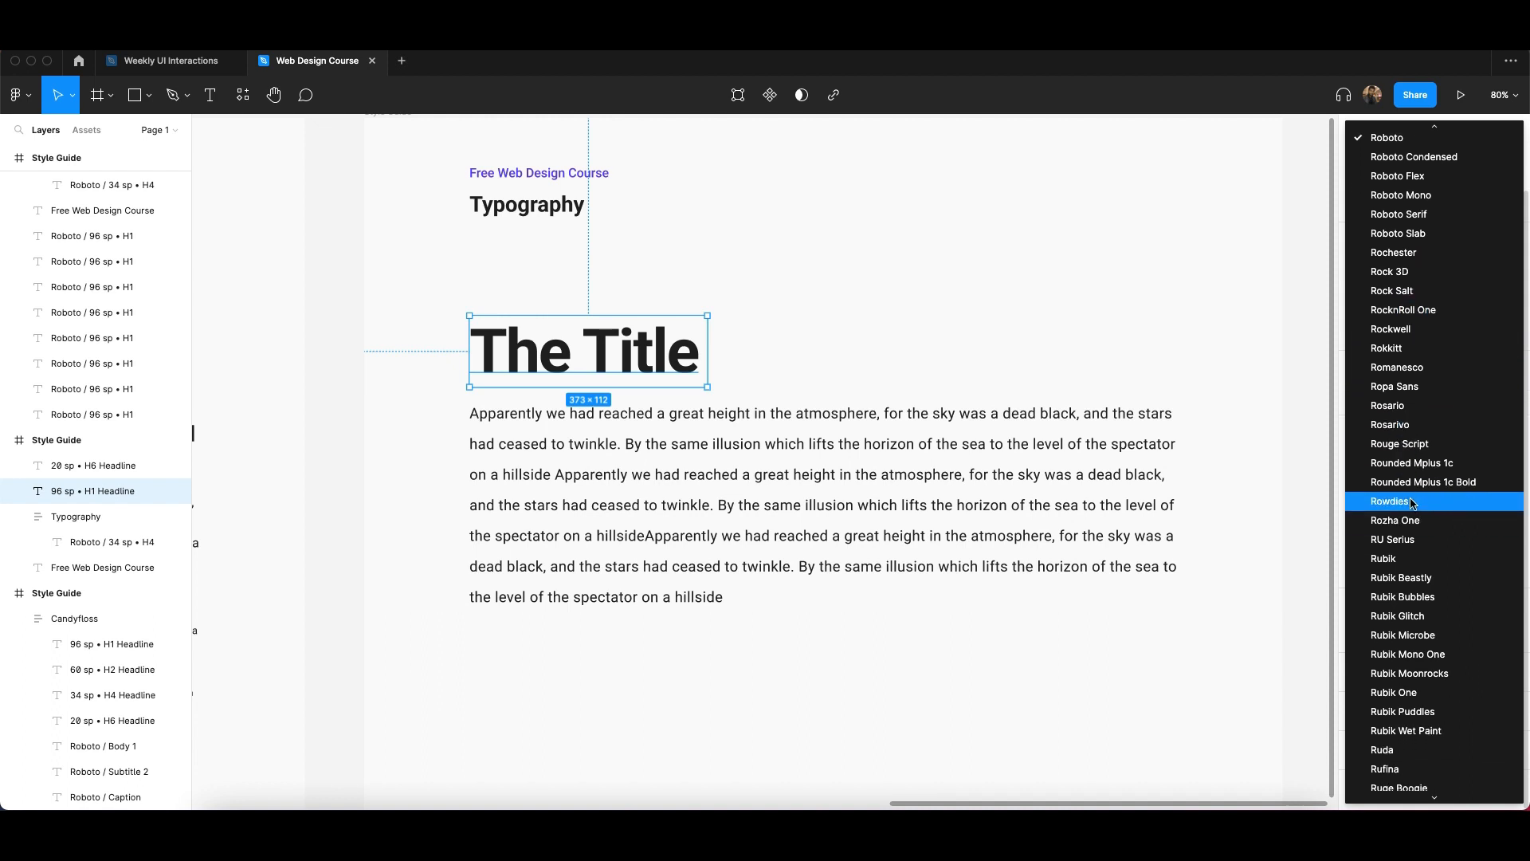
pyautogui.click(1411, 502)
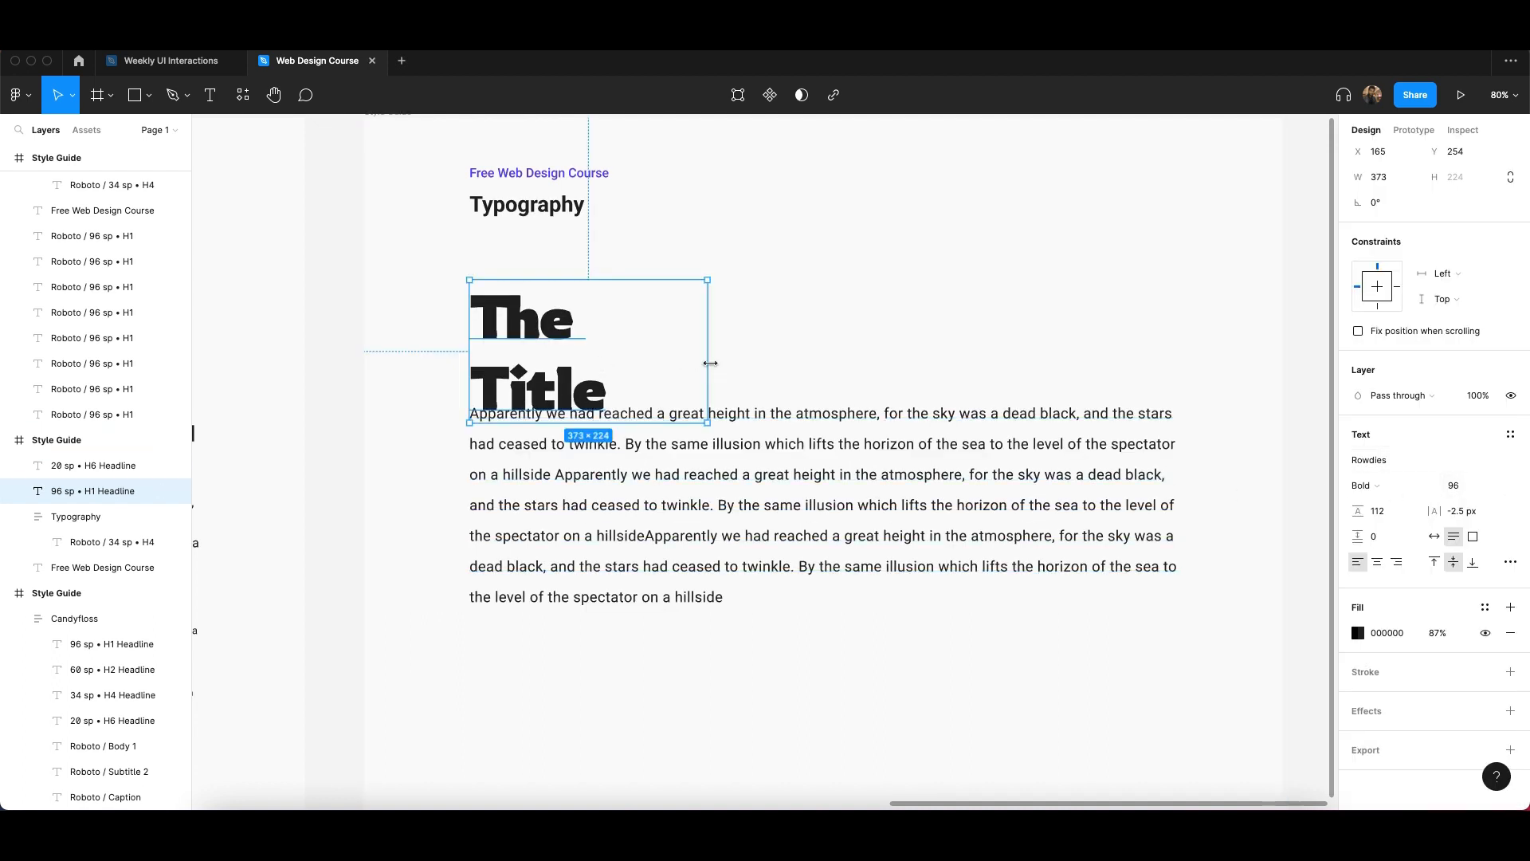
pyautogui.moveTo(710, 363); pyautogui.dragTo(750, 358)
# Set the title's font to Sarpanch and move the title down closer to the paragraph, at Y 321.
pyautogui.click(1514, 461)
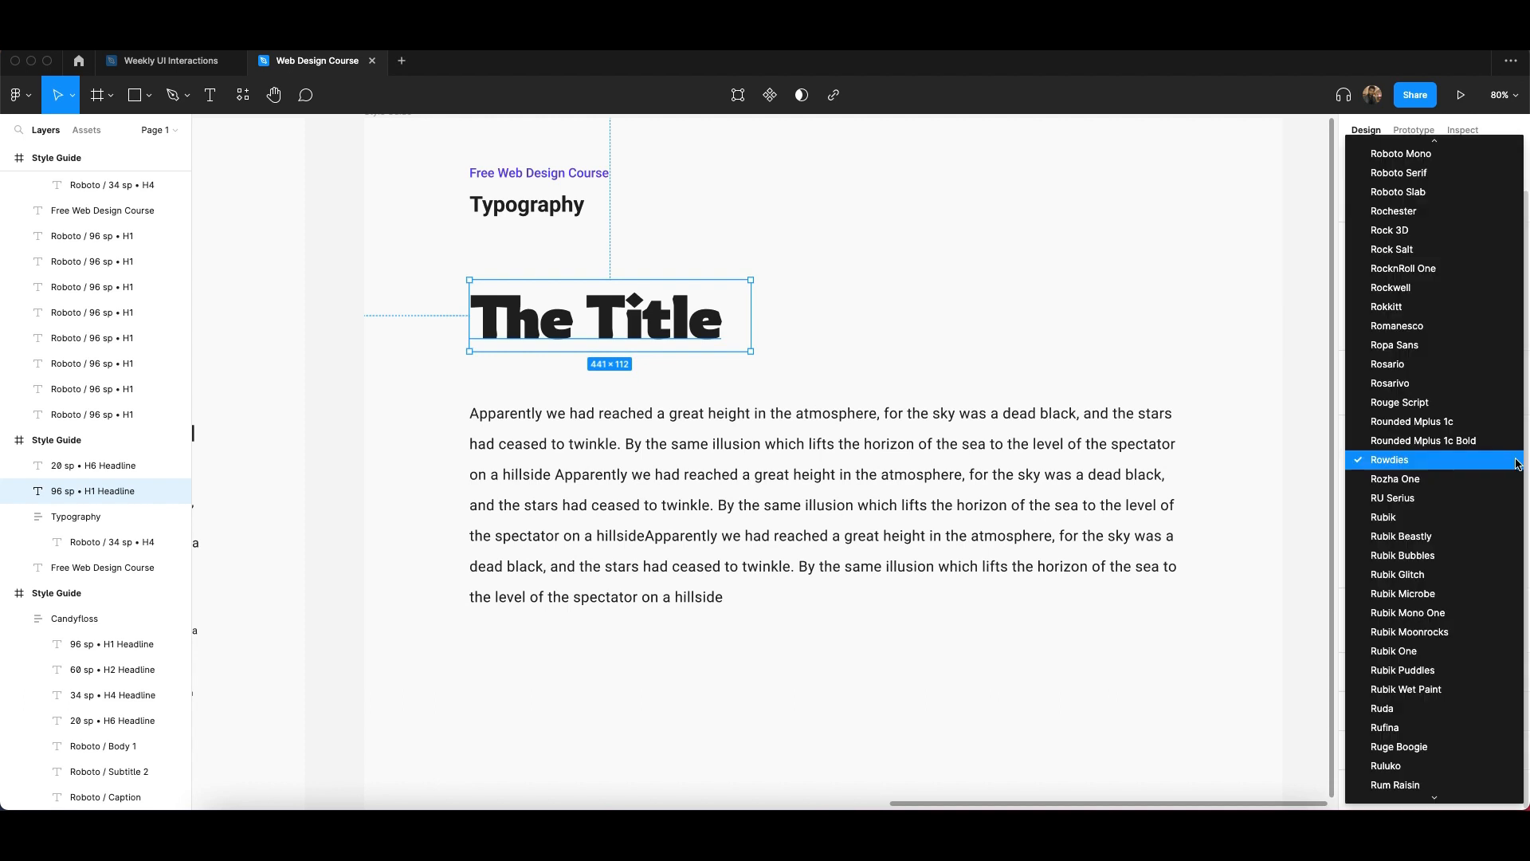
pyautogui.scroll(-5, 1466, 518)
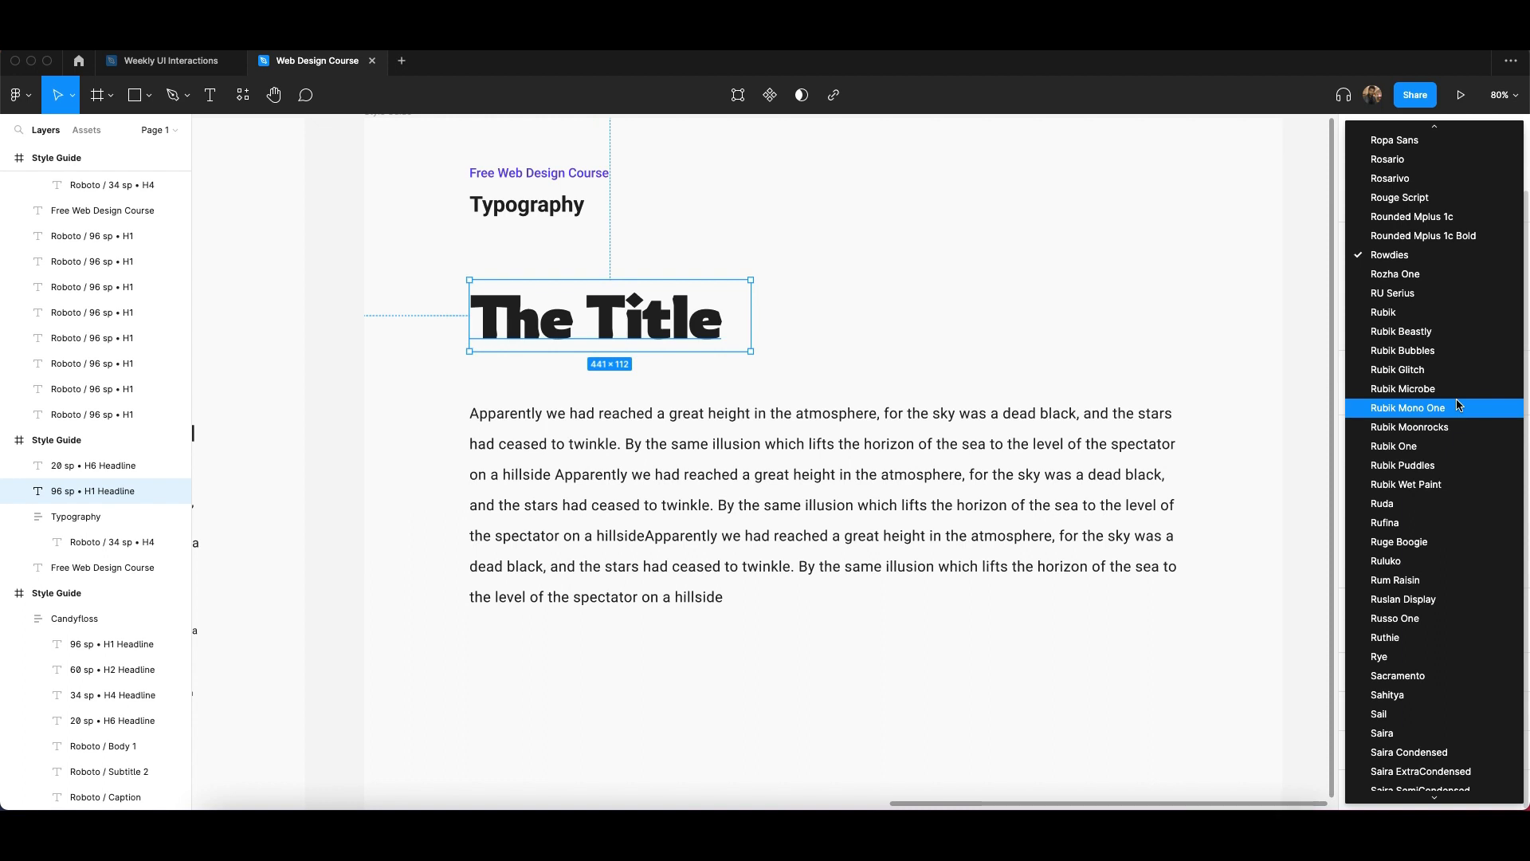
pyautogui.scroll(-6, 1426, 430)
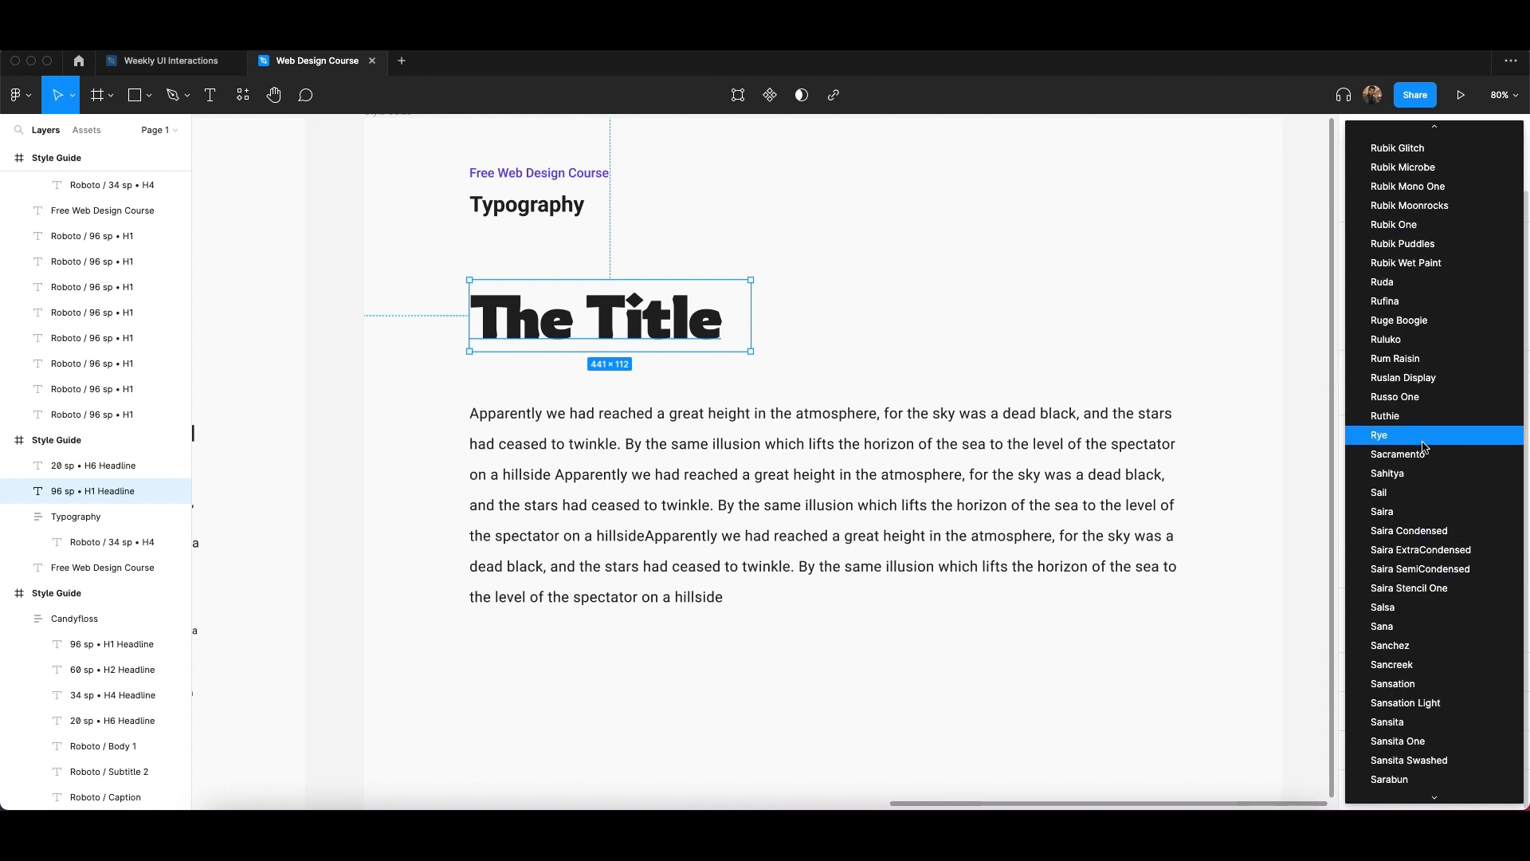
pyautogui.scroll(-8, 1423, 446)
pyautogui.click(1440, 454)
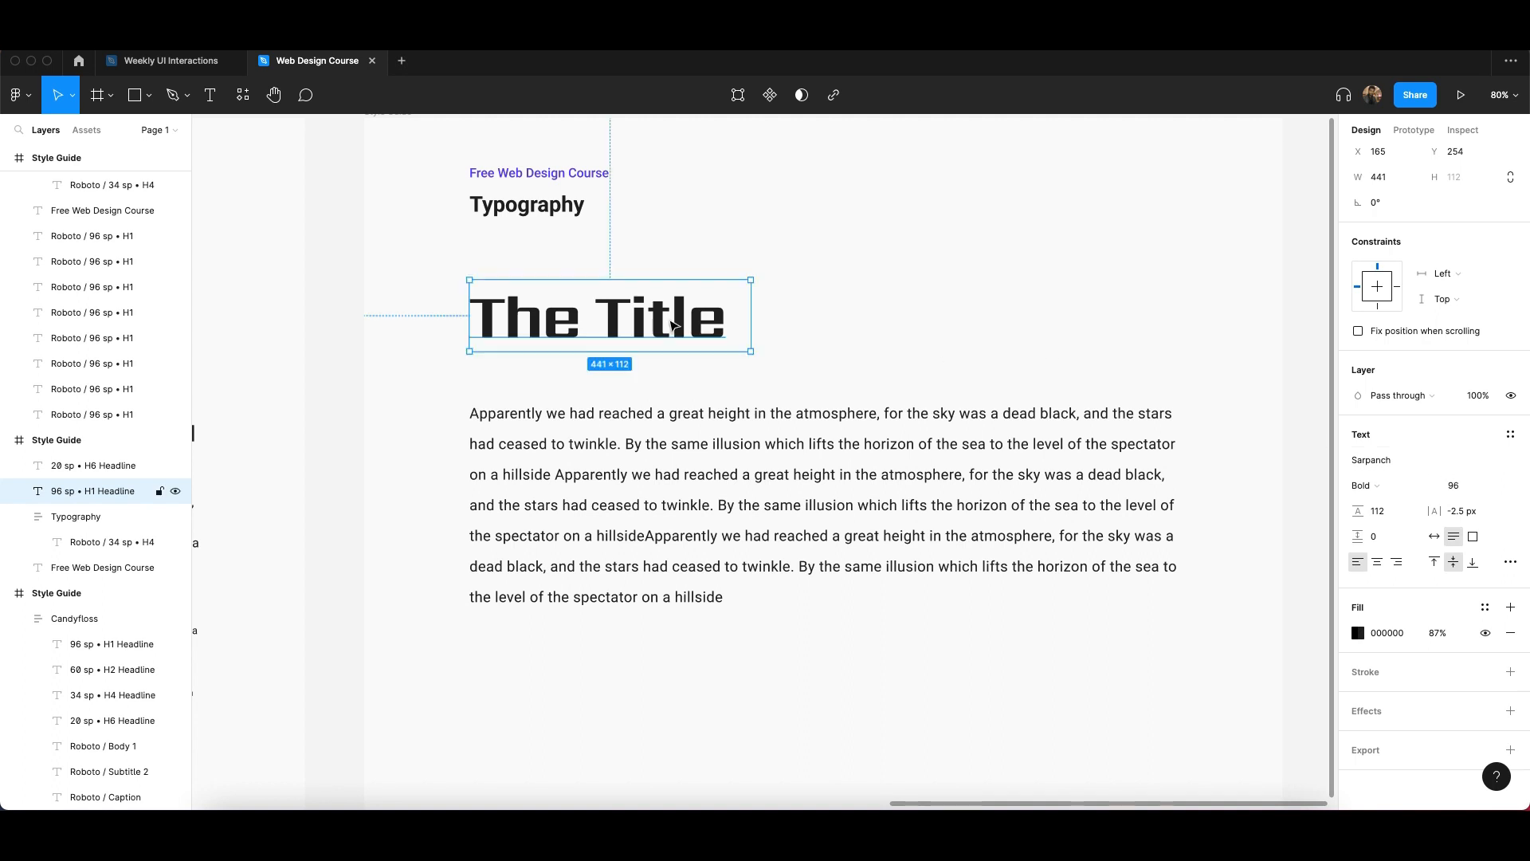
pyautogui.moveTo(670, 325); pyautogui.dragTo(672, 369)
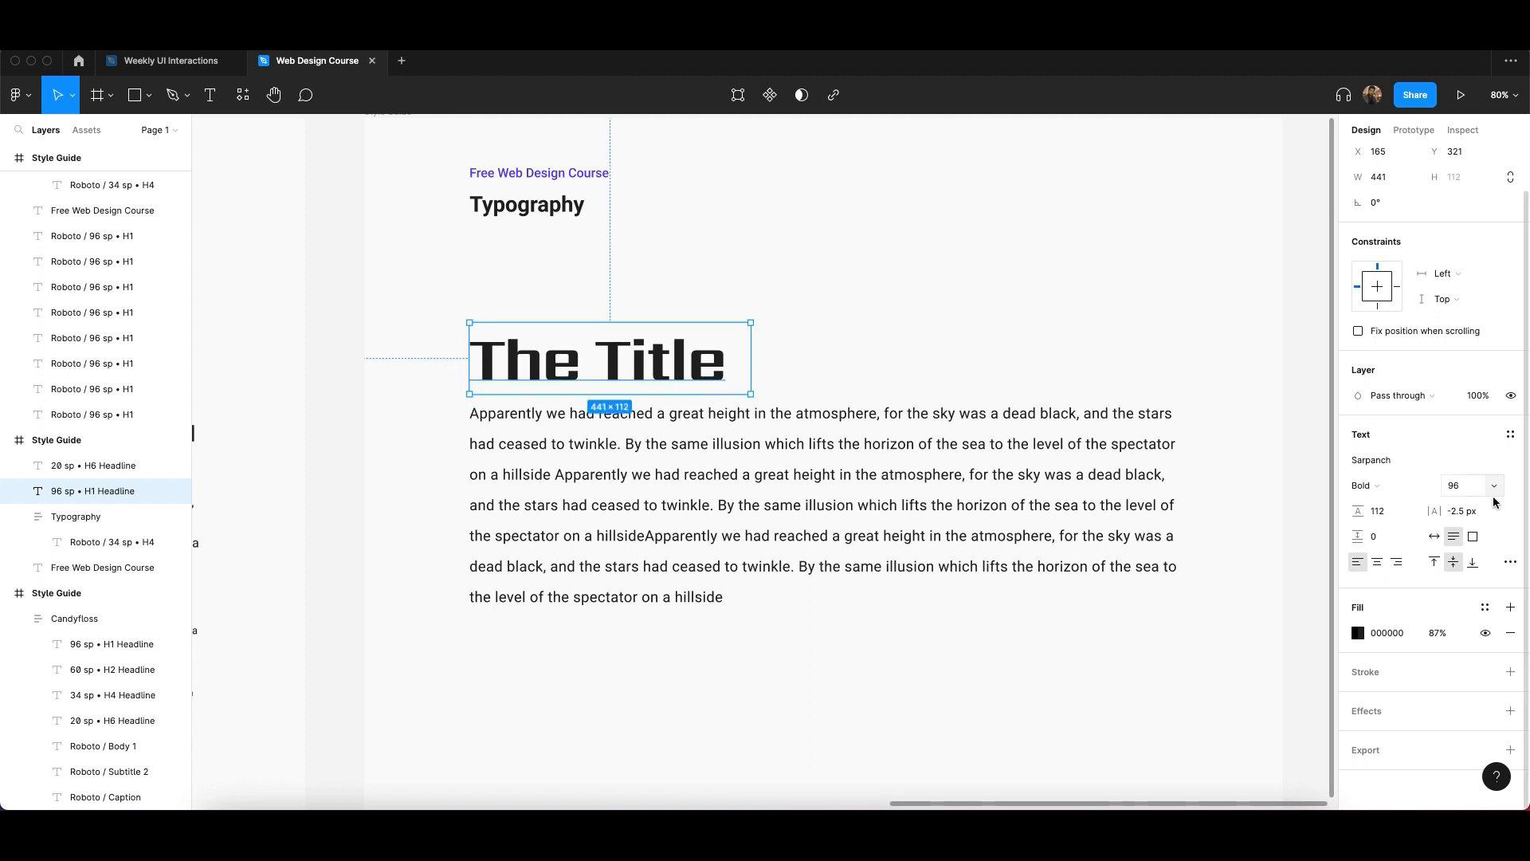
# Try Sedgwick Ave as the title's font.
pyautogui.click(1429, 467)
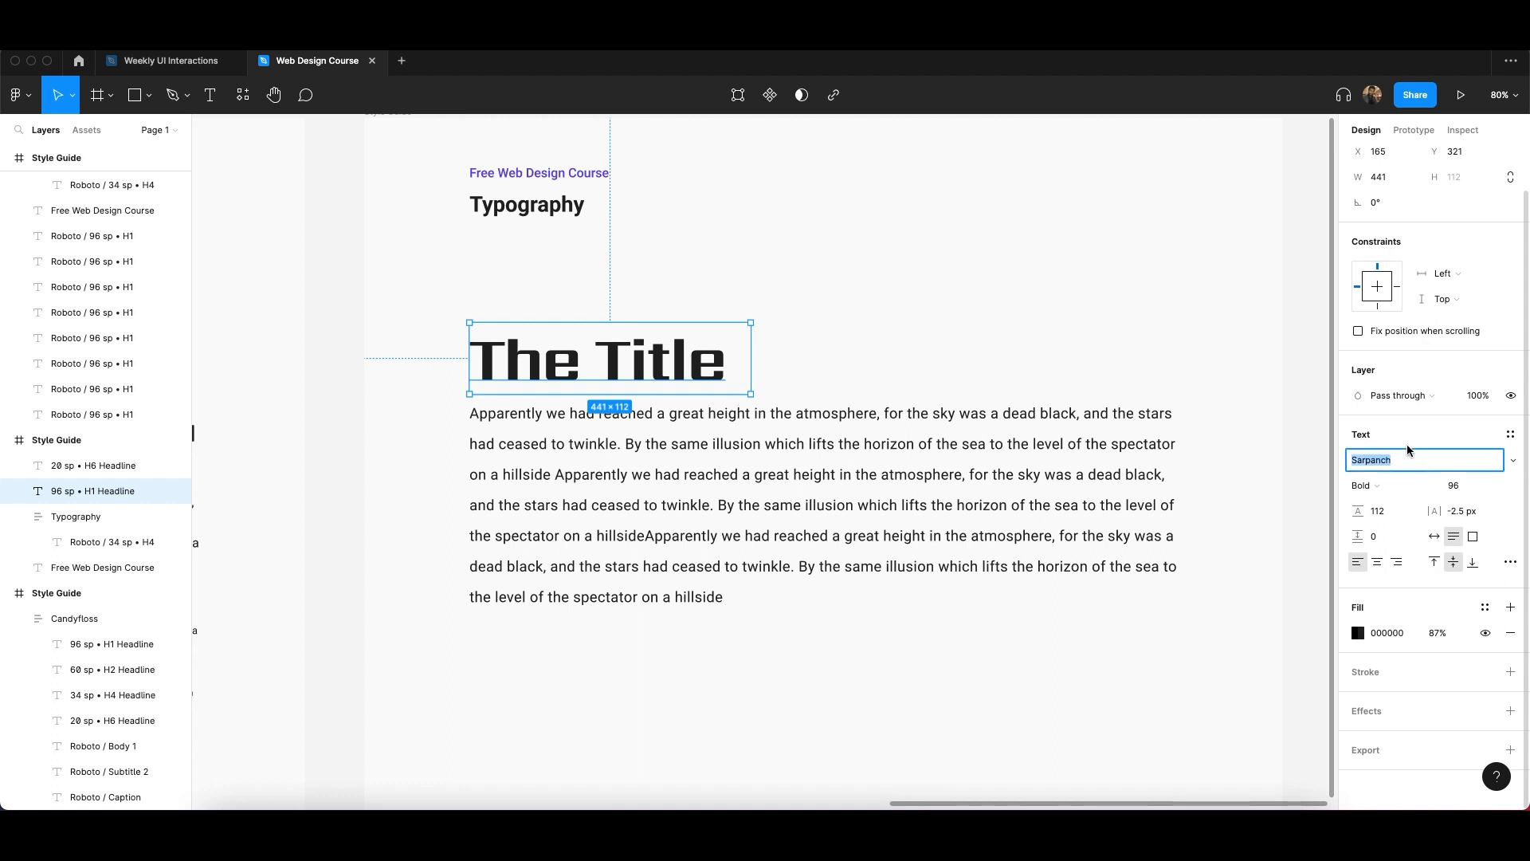
pyautogui.click(1512, 460)
pyautogui.scroll(-4, 1438, 478)
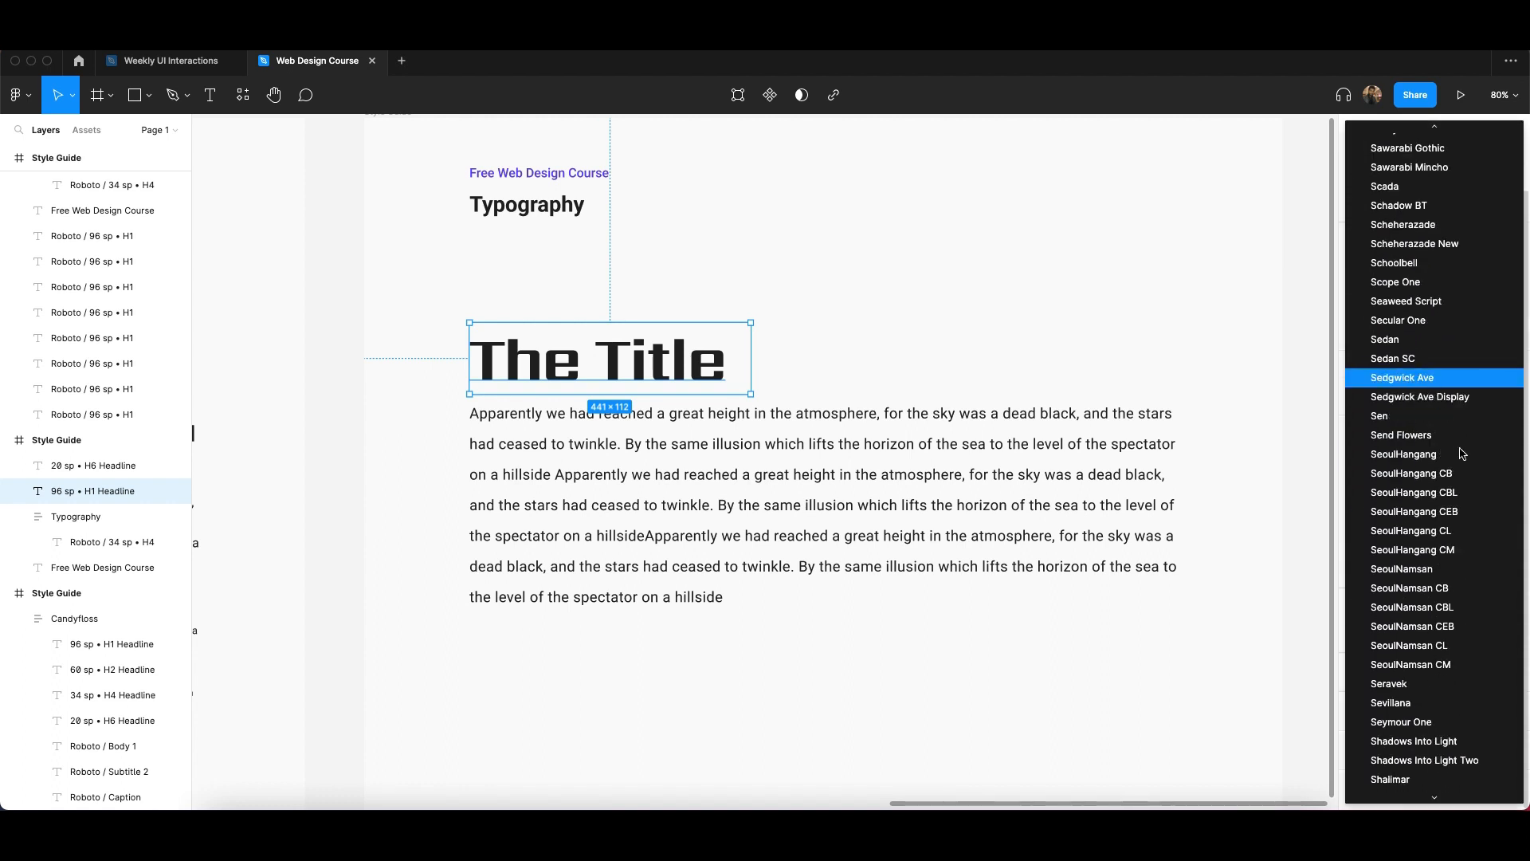
pyautogui.click(1410, 378)
# Undo the font, width and position changes made to the title, back to Roboto Bold.
pyautogui.press('super+z')
pyautogui.press('super+z')
pyautogui.press('super+z')
pyautogui.press('super+z')
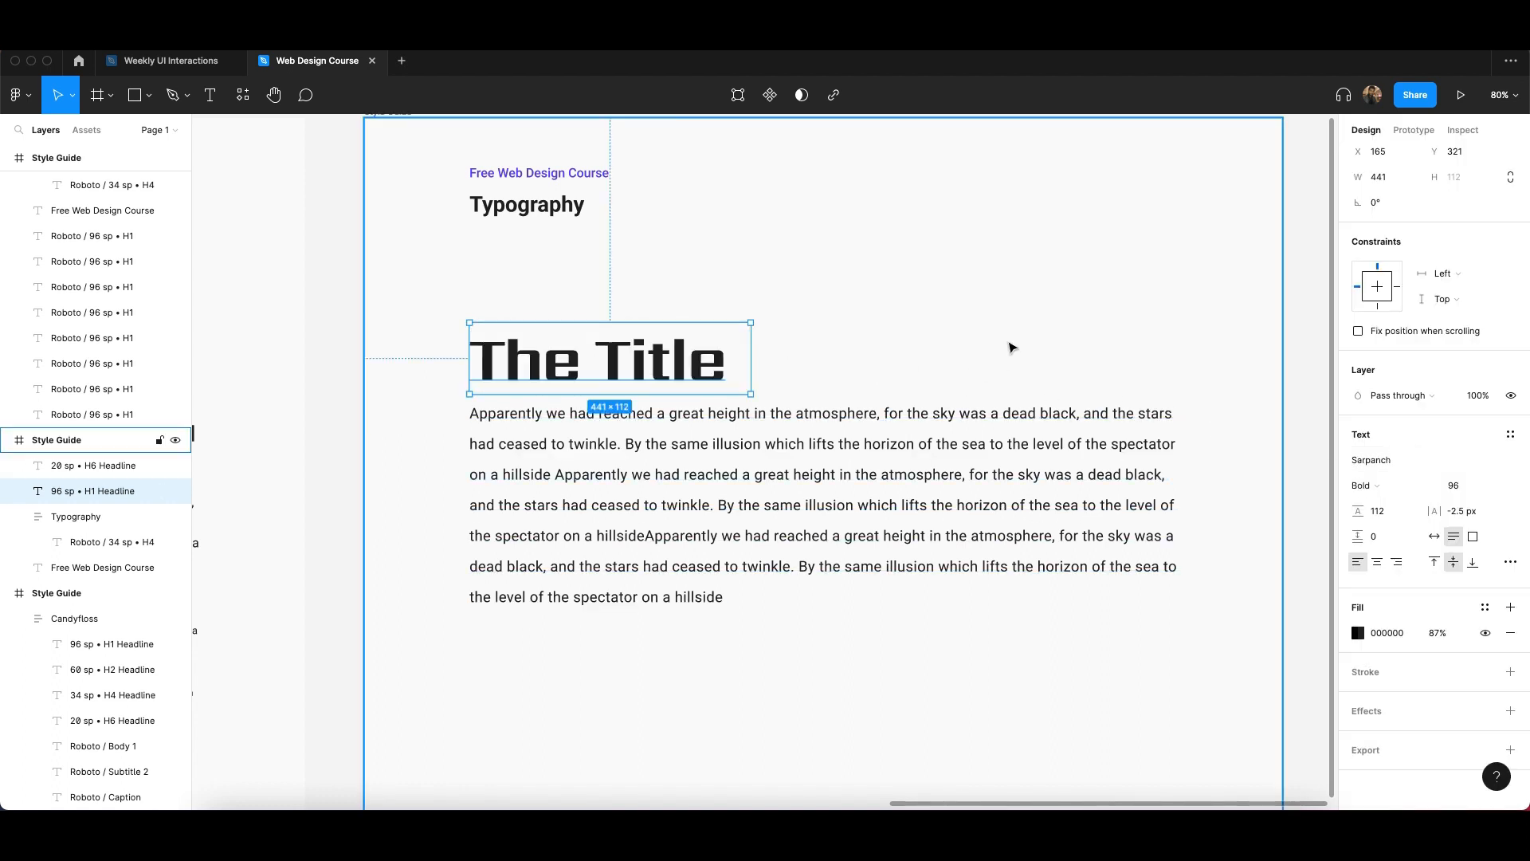
pyautogui.press('super+z')
pyautogui.press('super+z')
pyautogui.press('super+z')
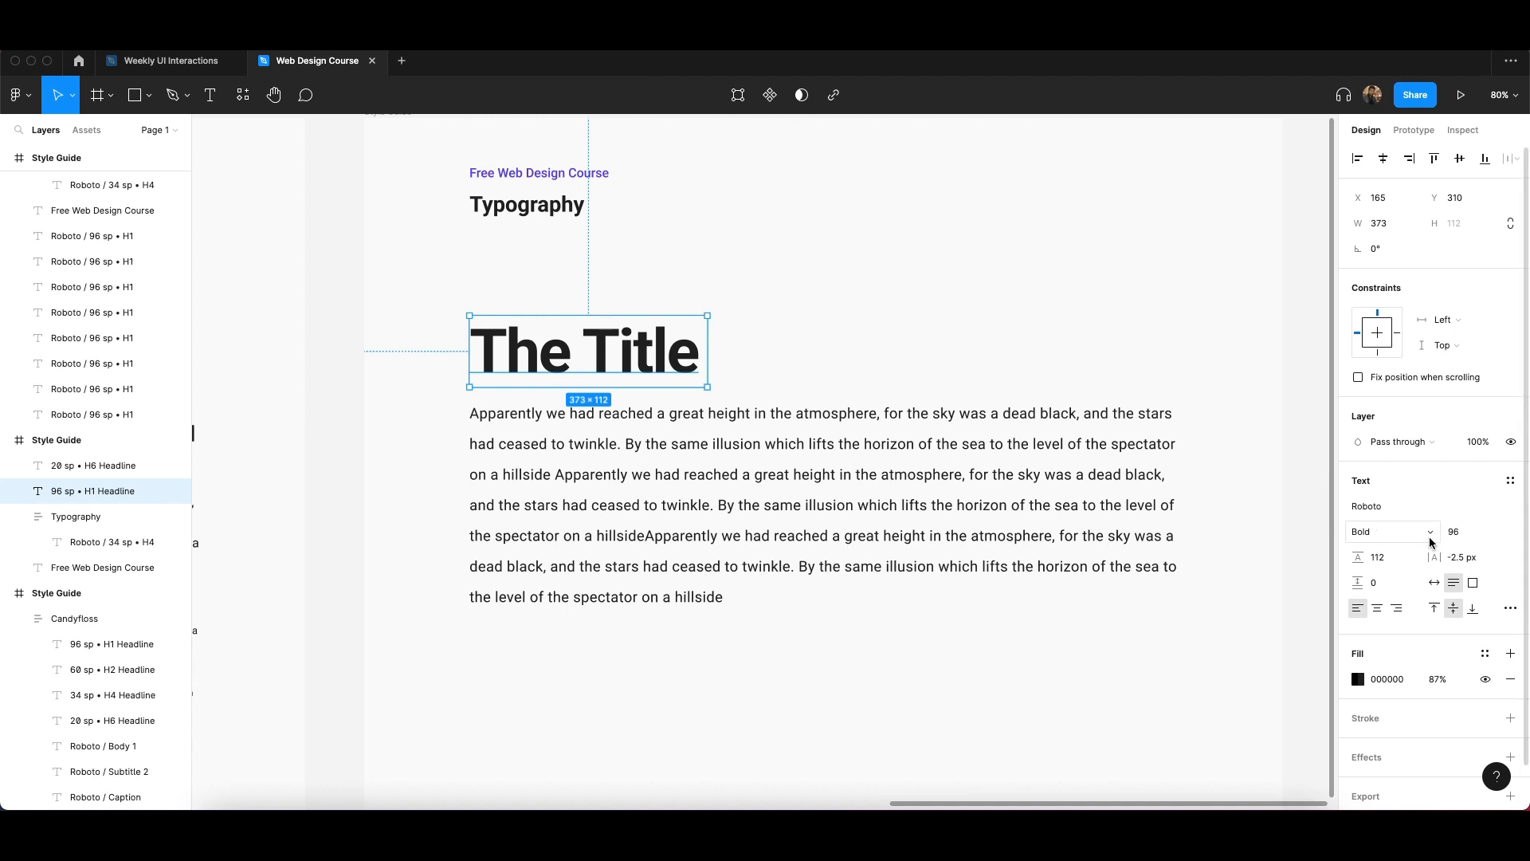
# Try the Thin and ExtraLight weights of Roboto on the title, and set it to Regular.
pyautogui.click(1409, 539)
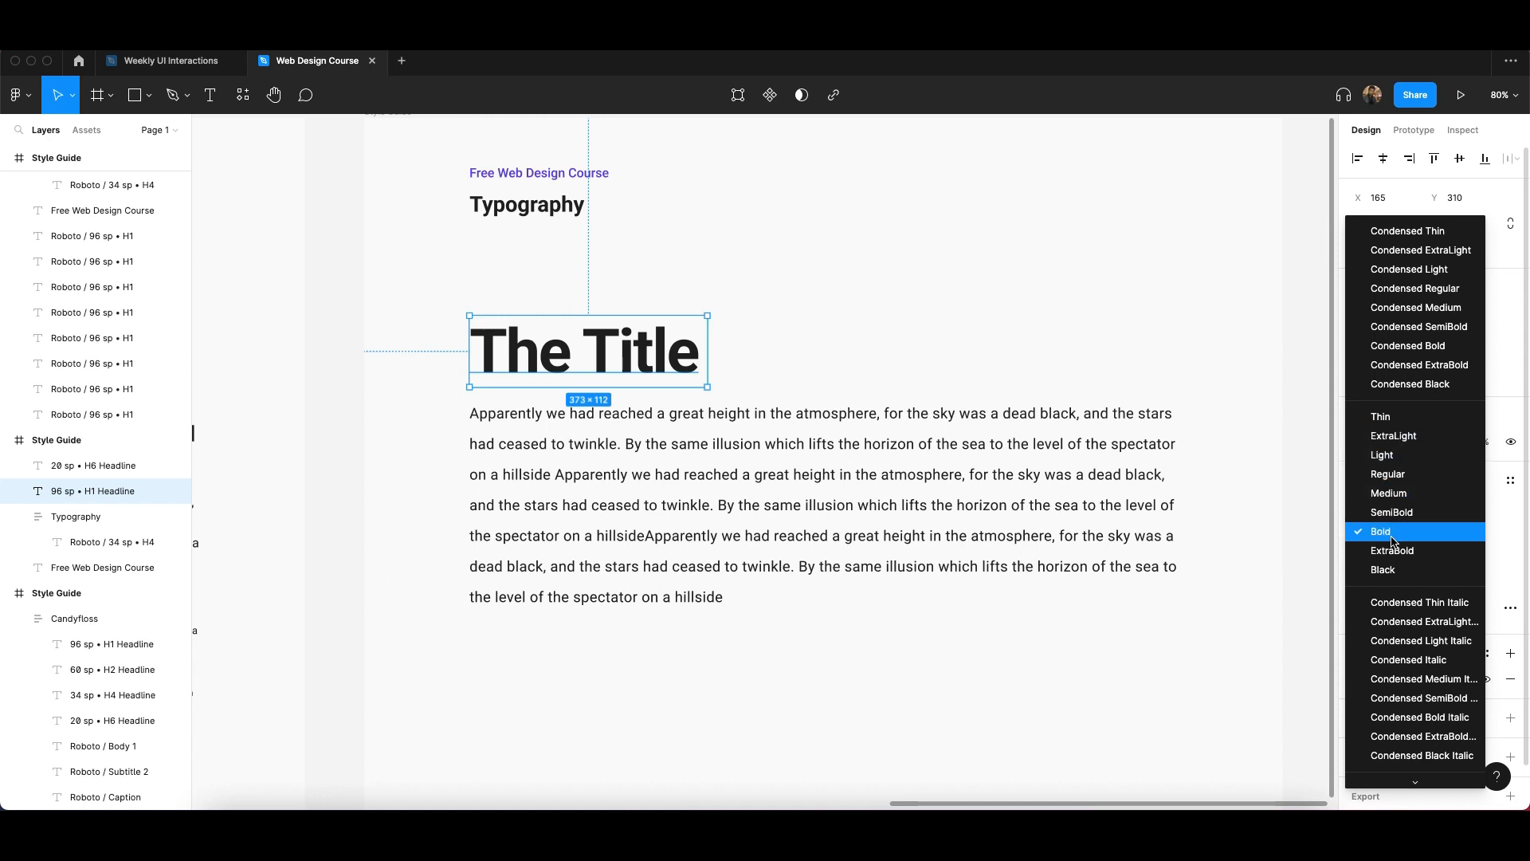
pyautogui.click(1390, 532)
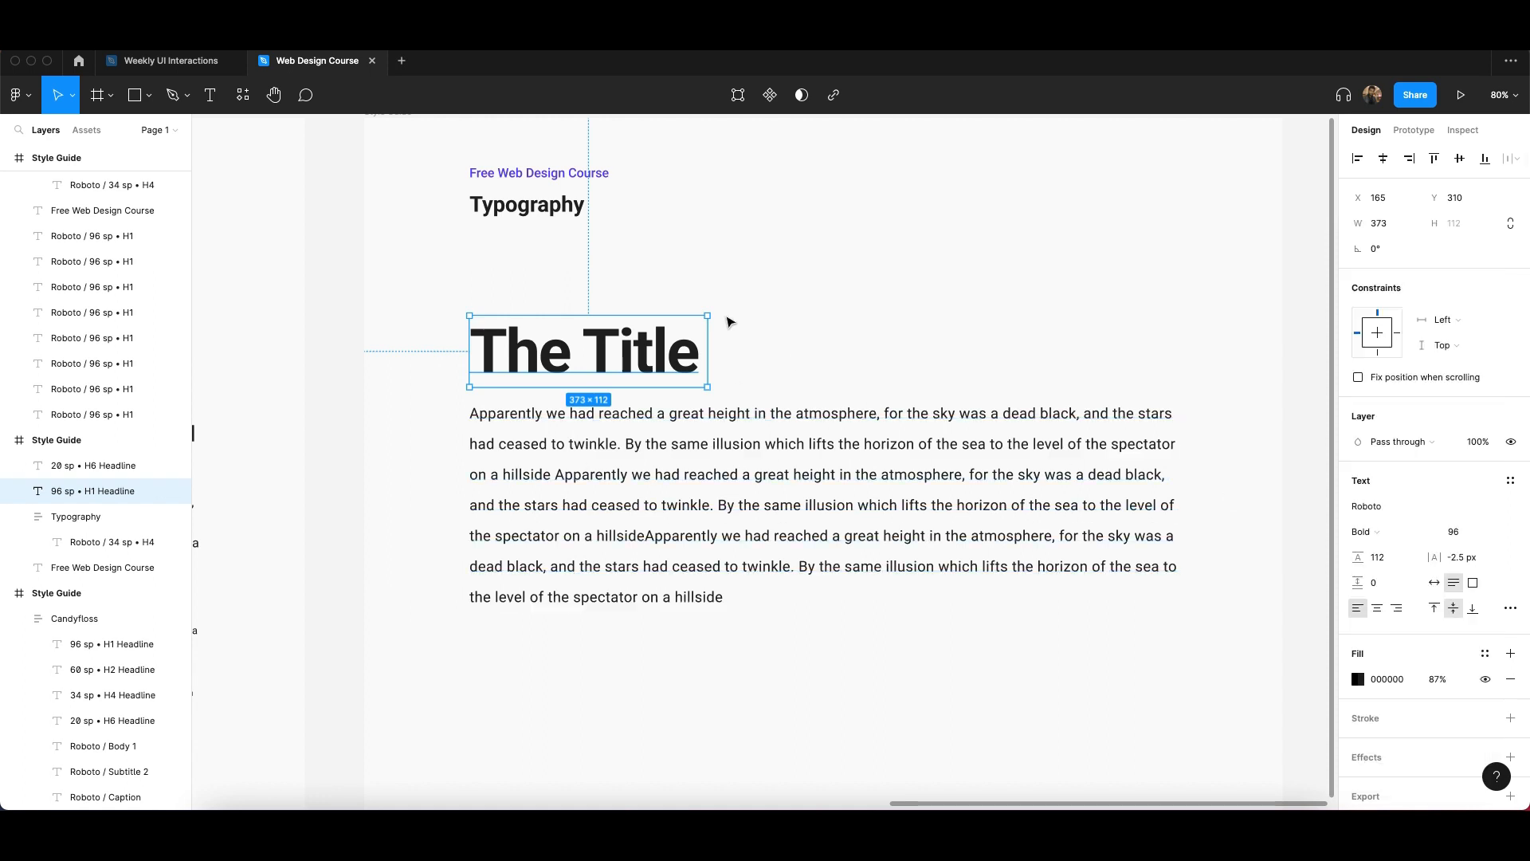
pyautogui.click(1389, 531)
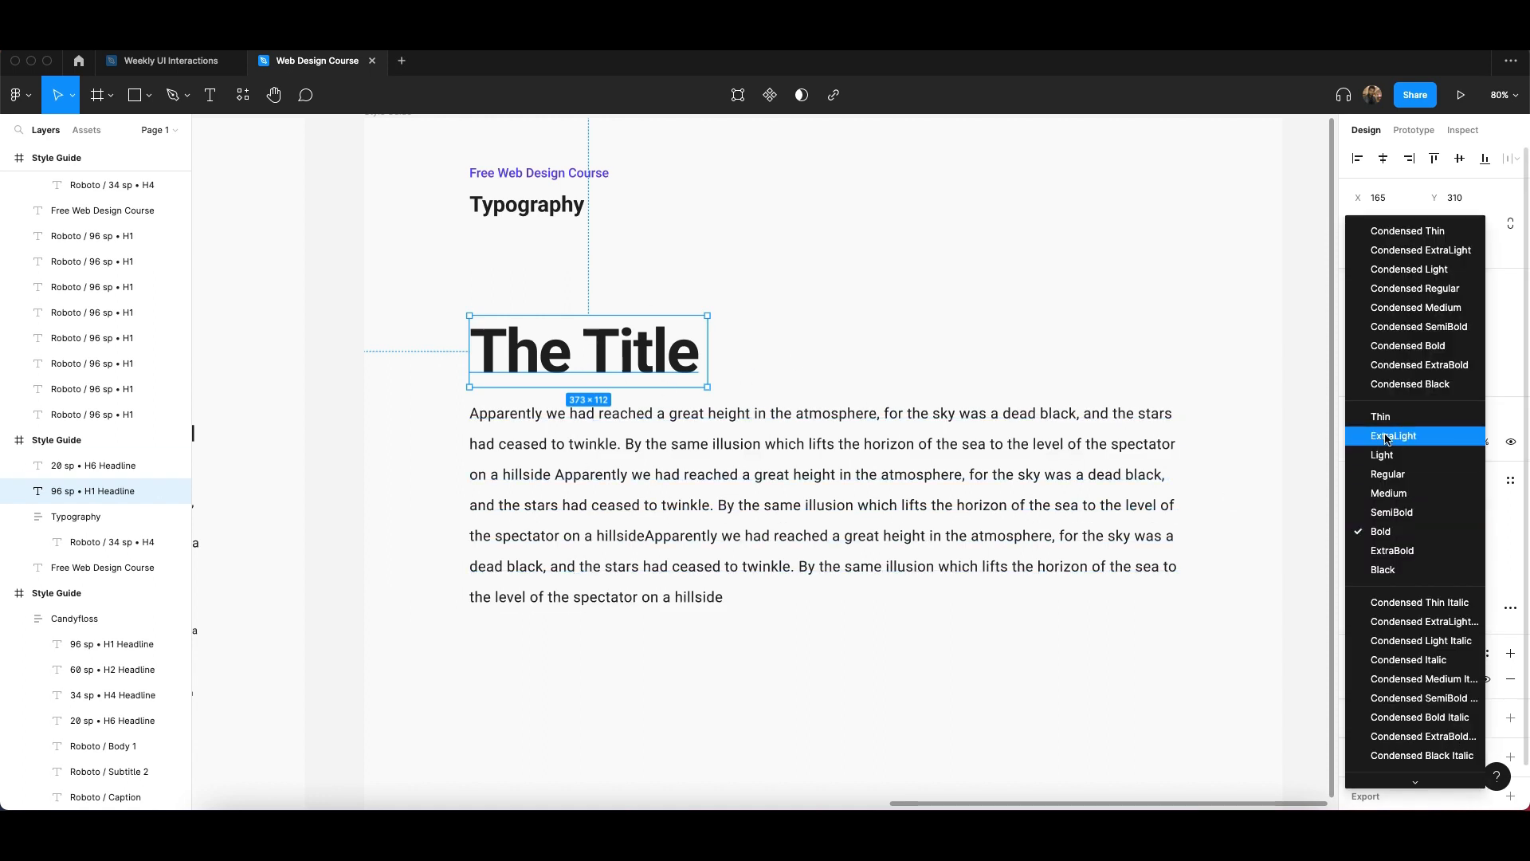
pyautogui.click(1388, 416)
pyautogui.click(1379, 527)
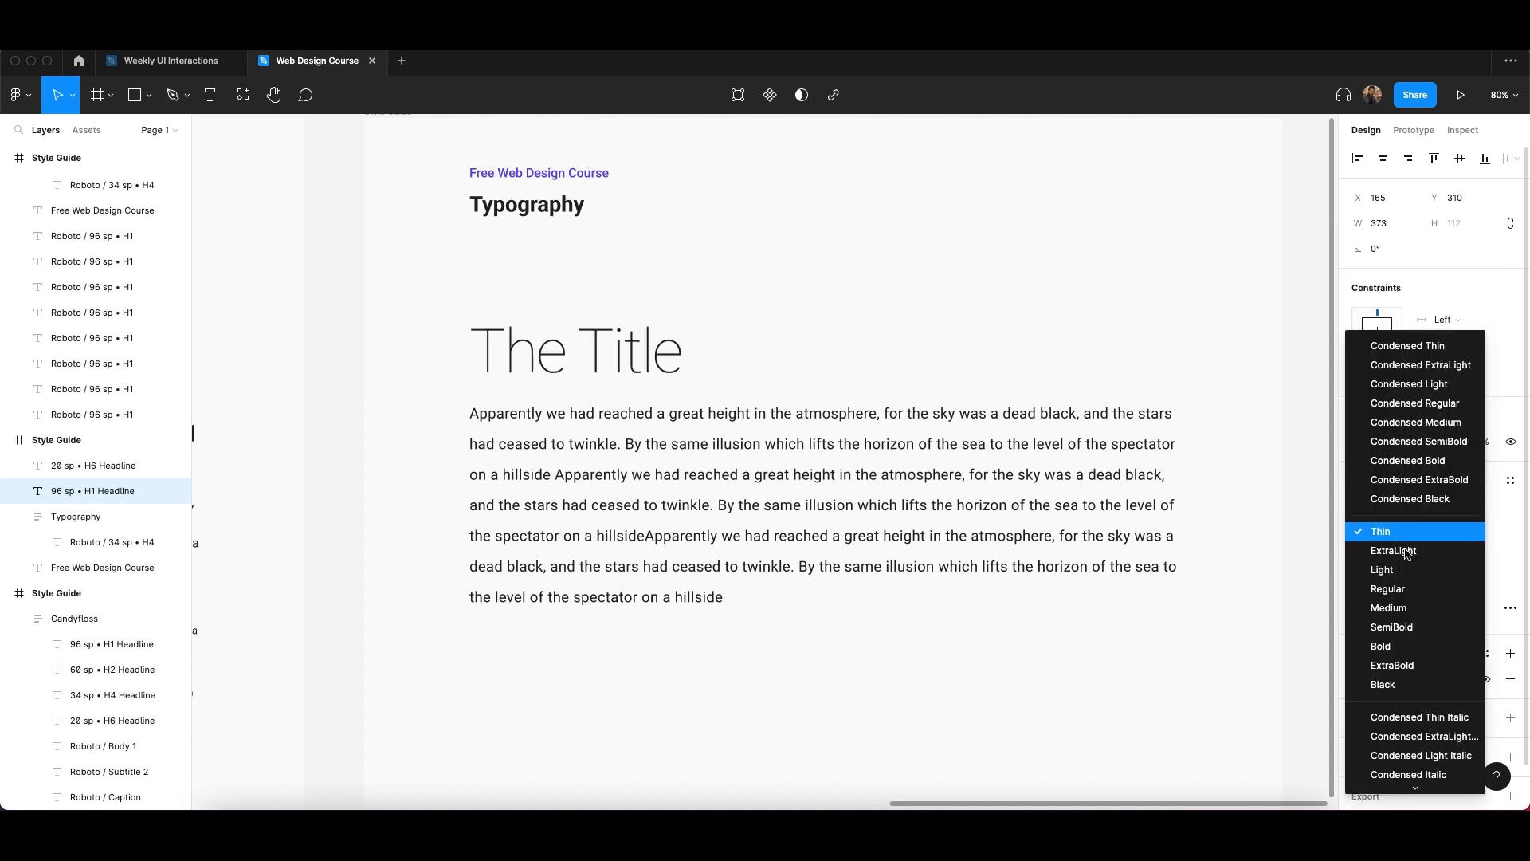
pyautogui.click(1401, 551)
pyautogui.click(1394, 539)
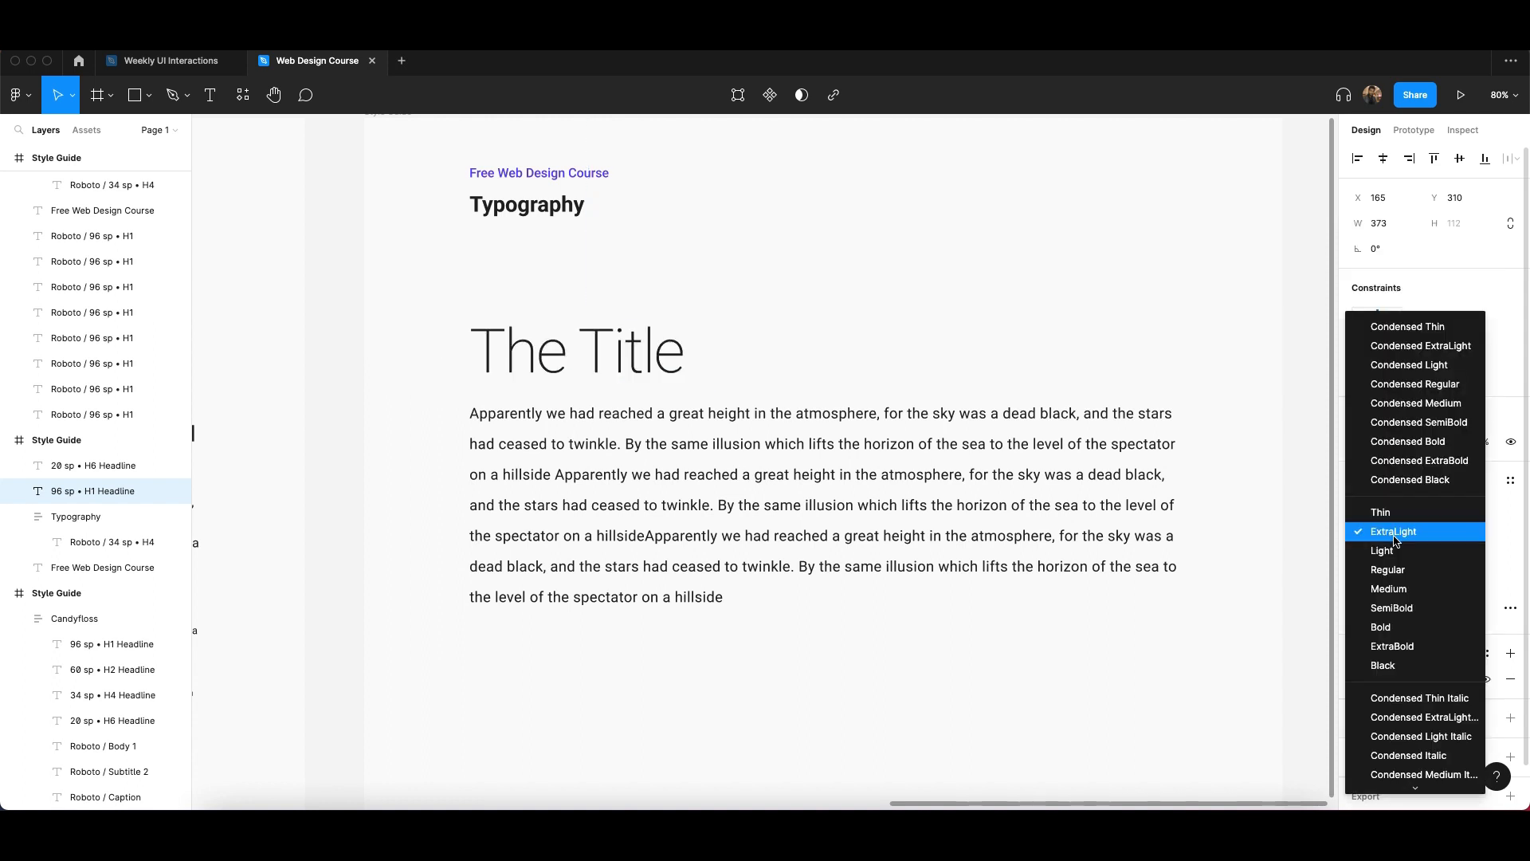
pyautogui.click(1401, 569)
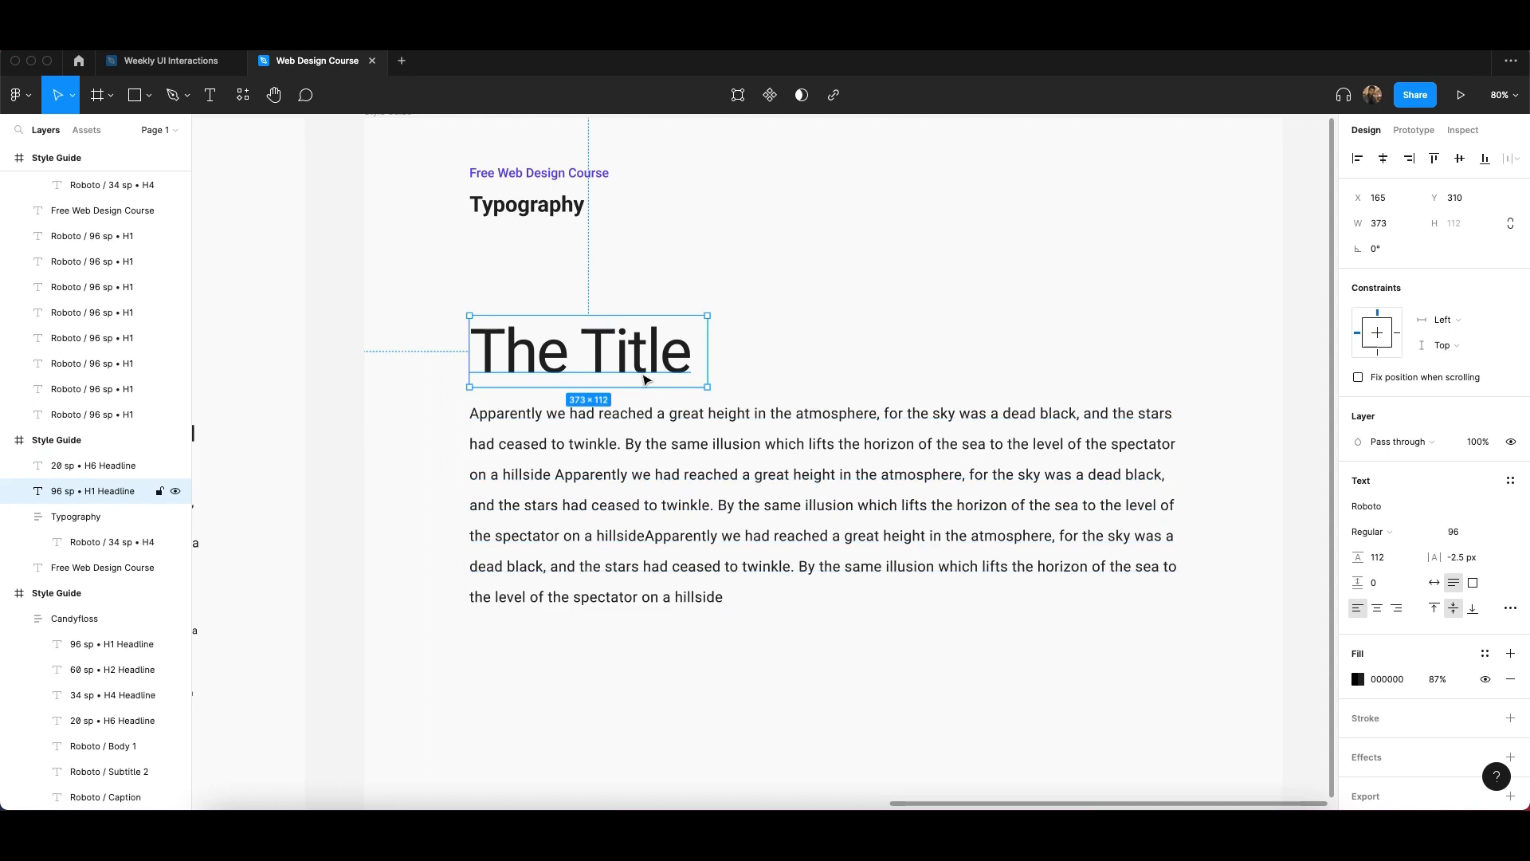
pyautogui.click(870, 337)
pyautogui.click(682, 343)
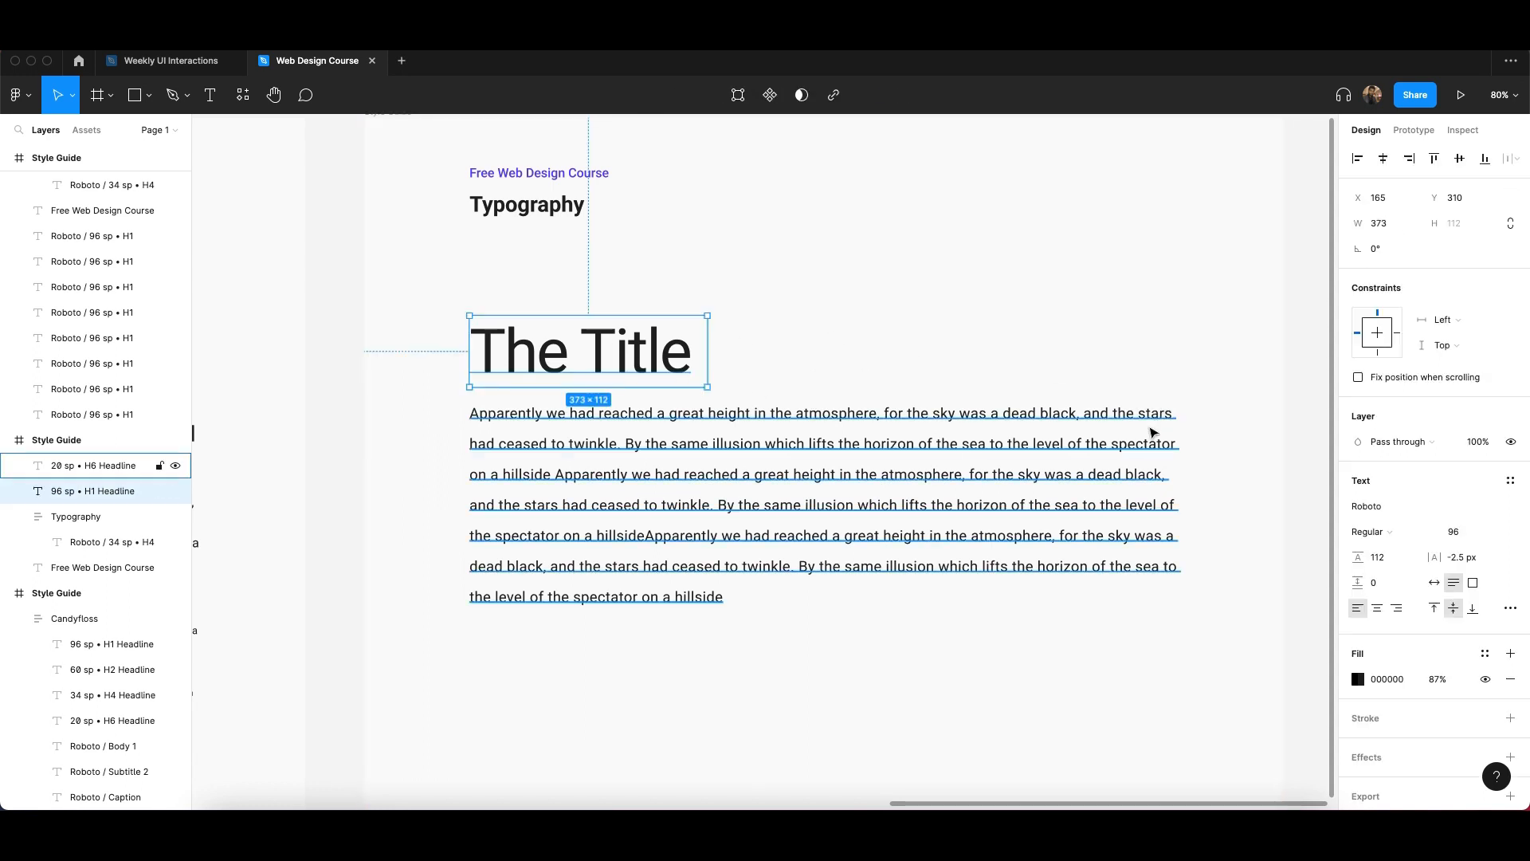
# Try the Medium, SemiBold and Bold weights on the title, and set it to ExtraBold.
pyautogui.click(1375, 540)
pyautogui.click(1394, 550)
pyautogui.click(1399, 538)
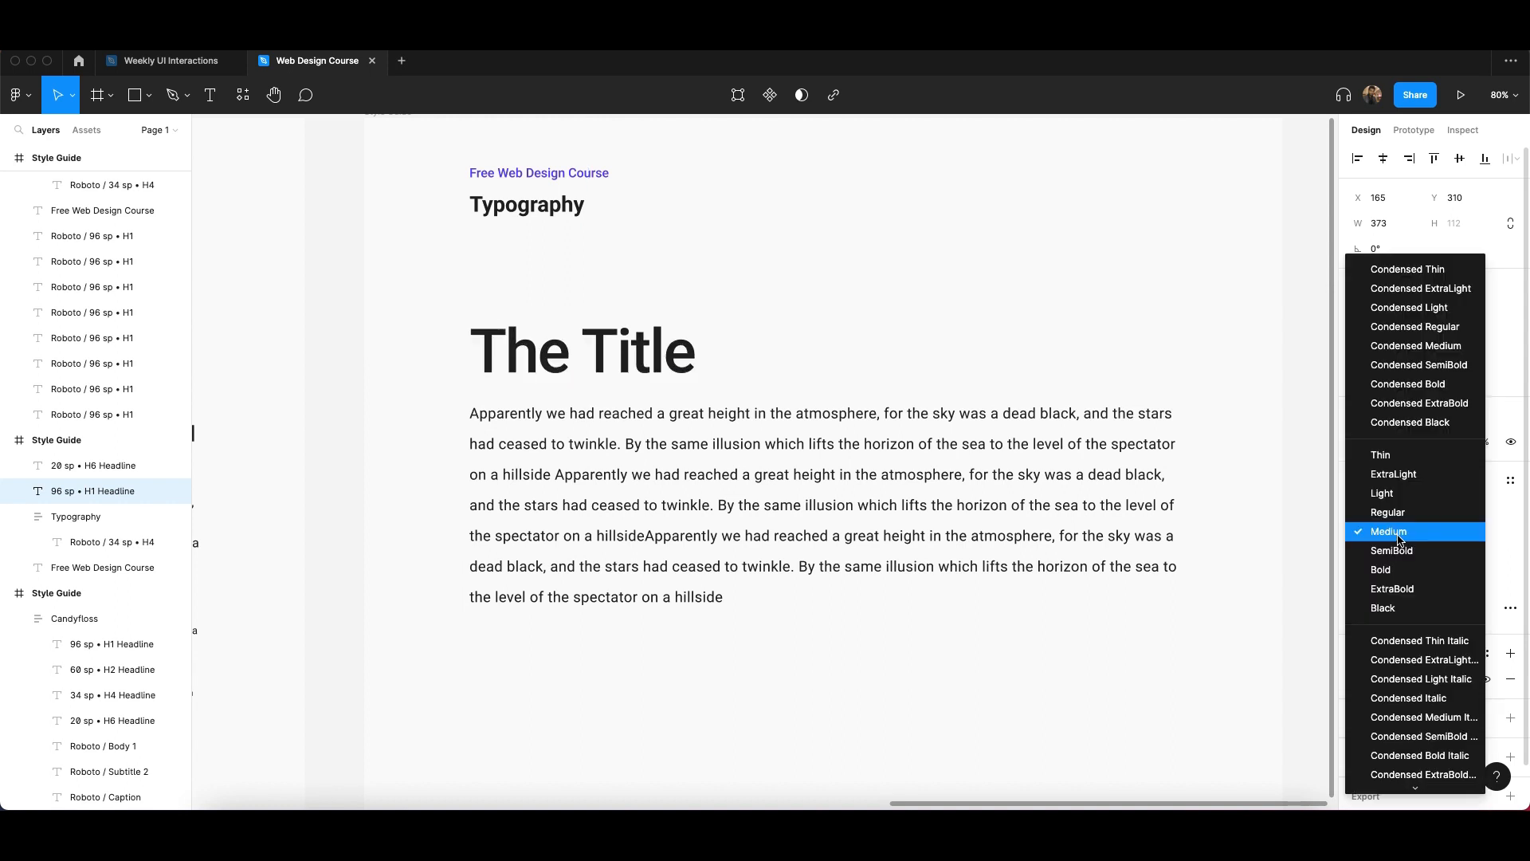
pyautogui.click(1391, 550)
pyautogui.click(1400, 540)
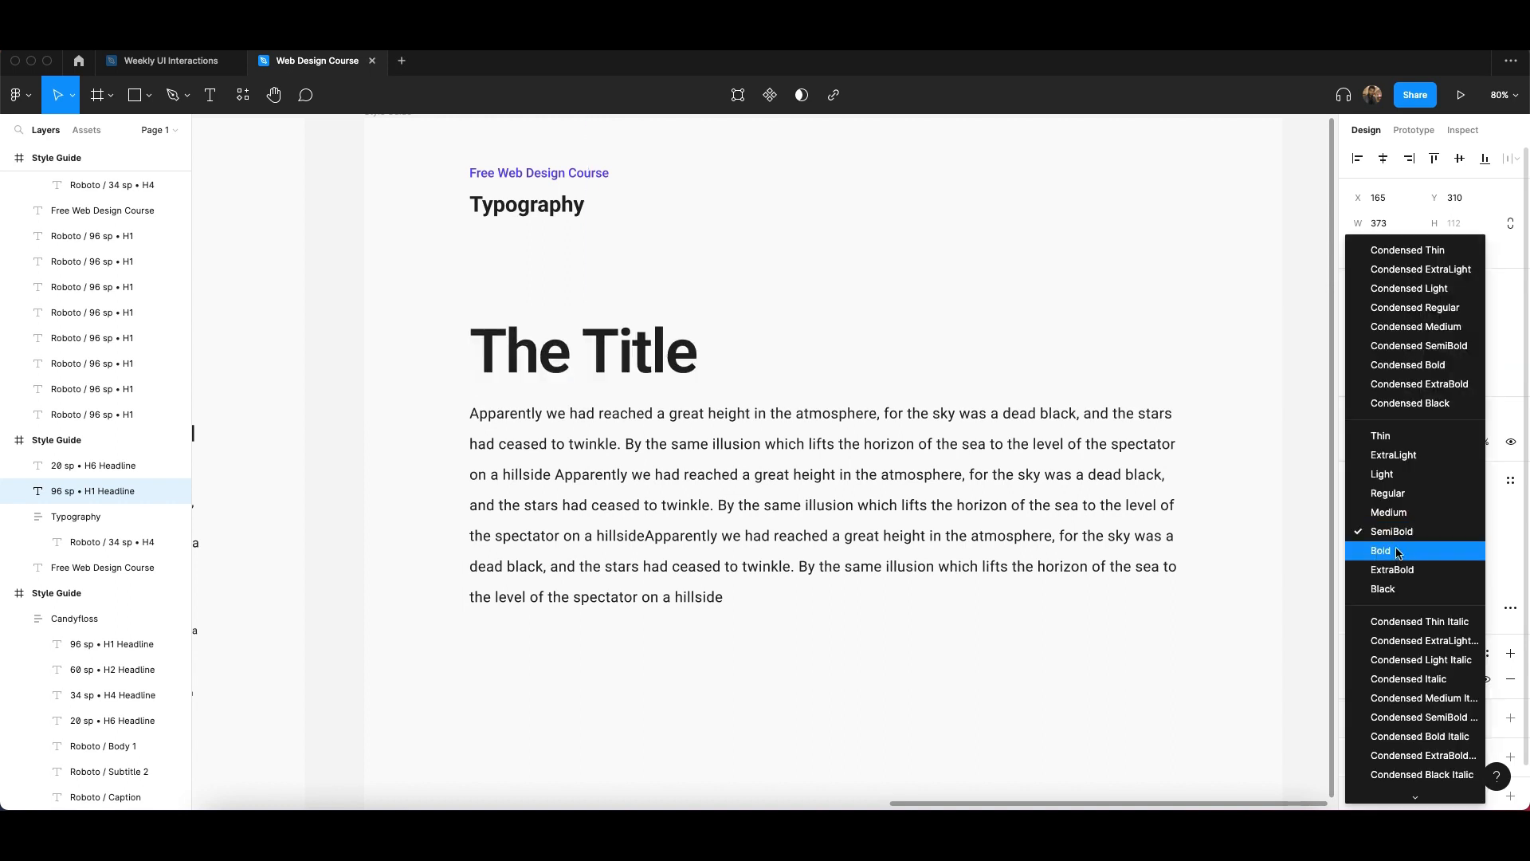
pyautogui.click(1396, 551)
pyautogui.click(1379, 532)
pyautogui.click(1388, 548)
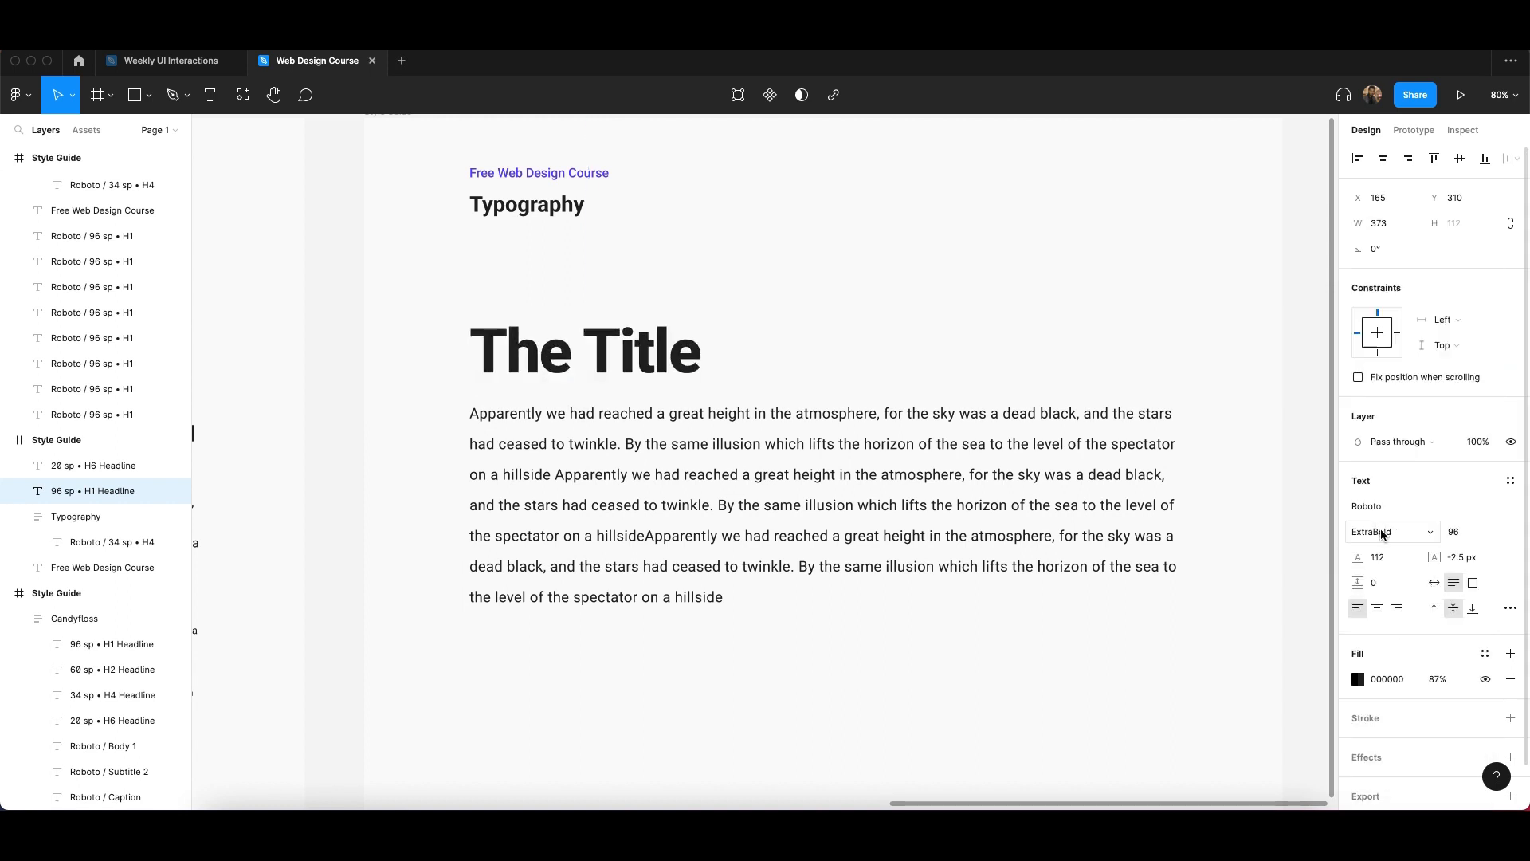
# Examine the title up close against the paragraph and review its weight options, keeping ExtraBold.
pyautogui.scroll(5, 668, 328)
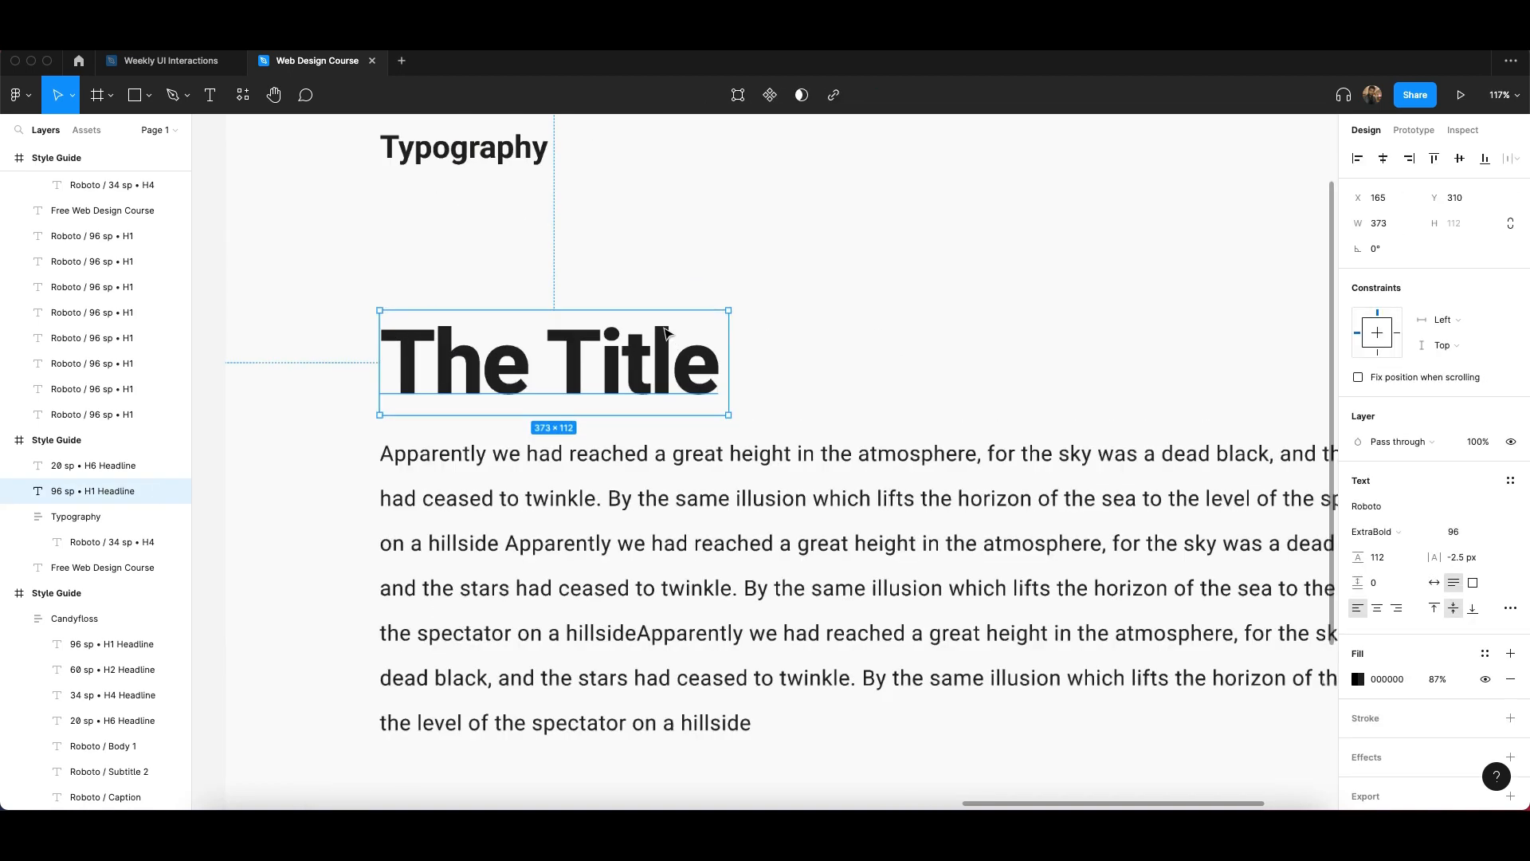
pyautogui.click(861, 349)
pyautogui.scroll(-8, 390, 383)
pyautogui.scroll(6, 468, 395)
pyautogui.click(449, 371)
pyautogui.hscroll(-1, 945, 434)
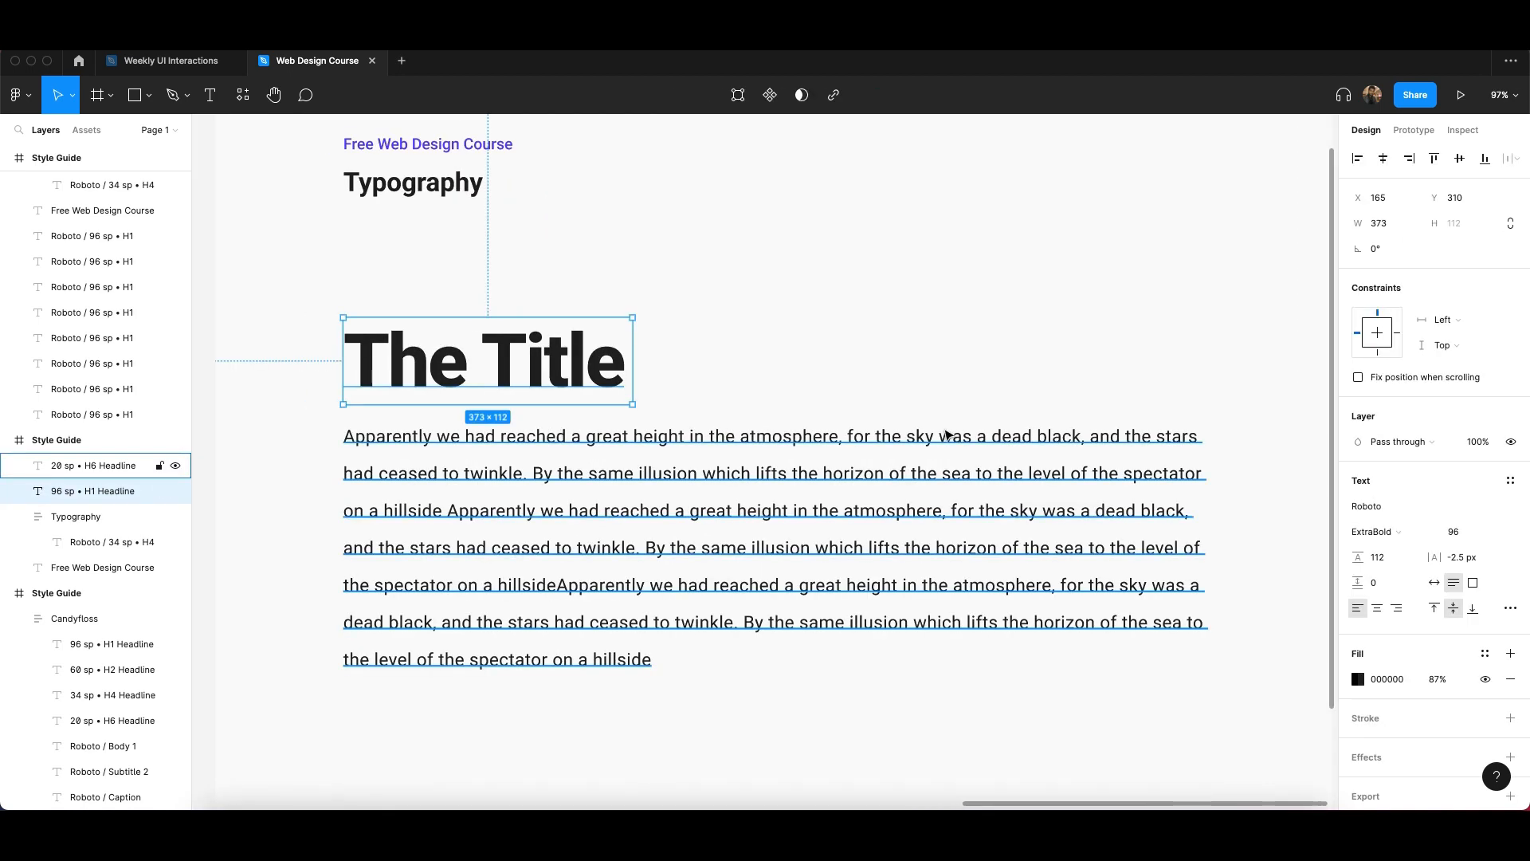
pyautogui.scroll(-1, 946, 434)
pyautogui.click(1392, 531)
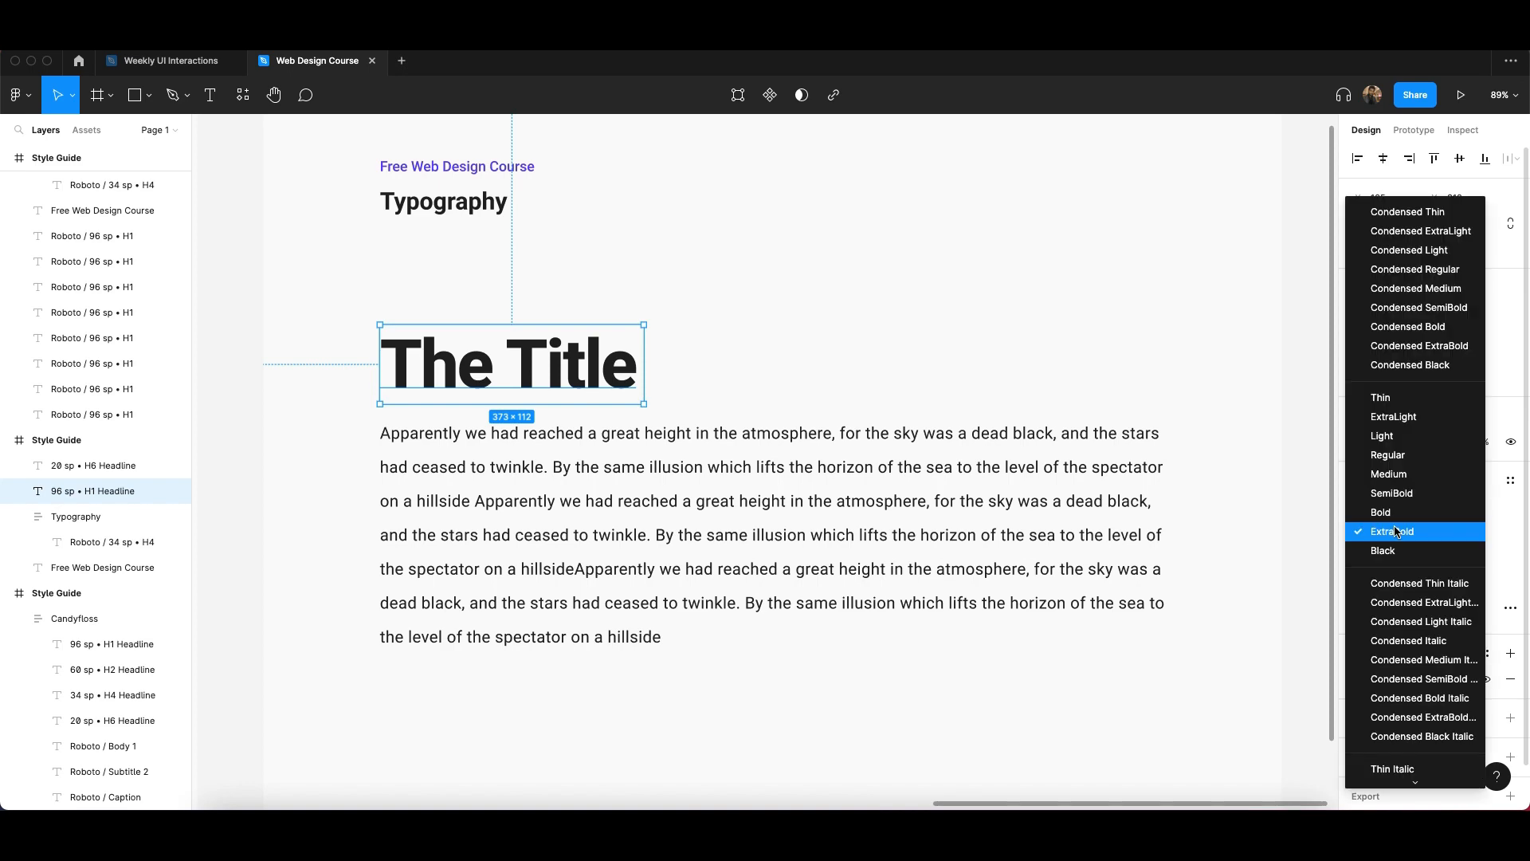
pyautogui.click(1395, 531)
# Compare the text properties of the paragraph with those of the title, and clear the selection.
pyautogui.click(737, 379)
pyautogui.scroll(-1, 833, 383)
pyautogui.click(857, 480)
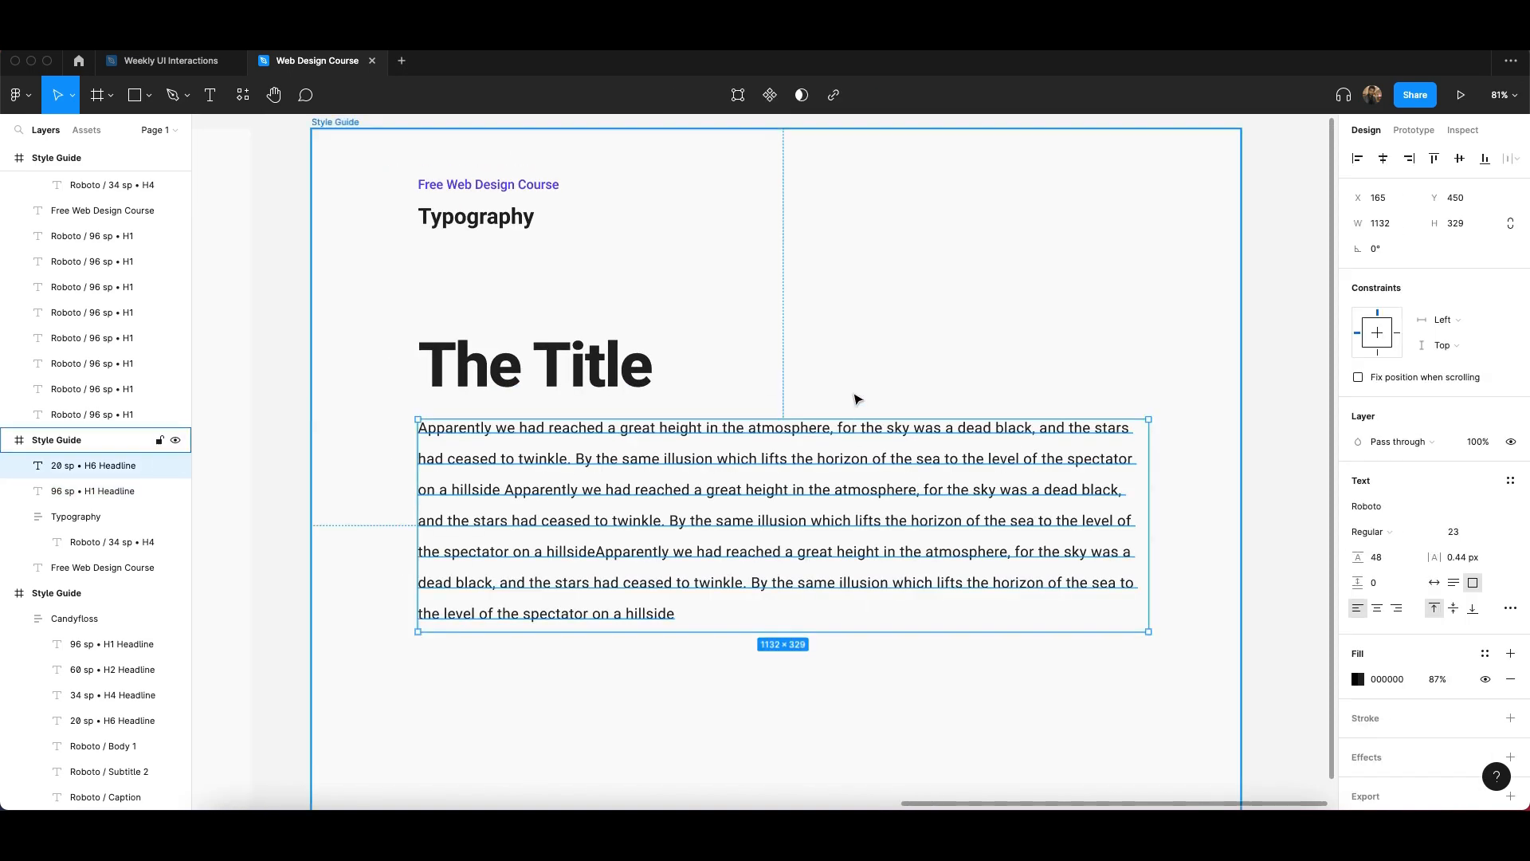
pyautogui.scroll(1, 854, 393)
pyautogui.click(845, 378)
pyautogui.click(582, 367)
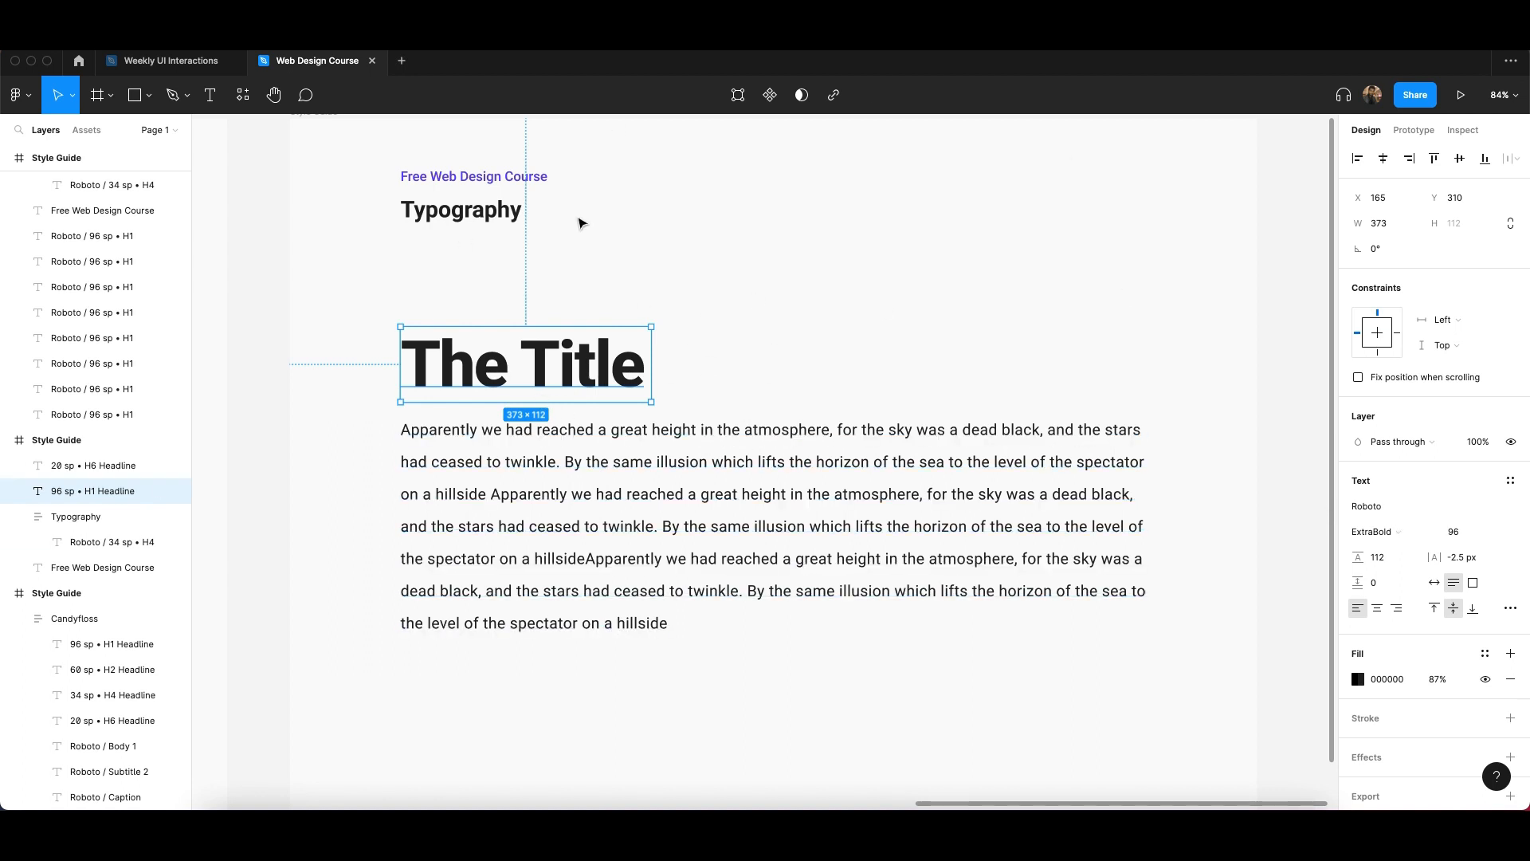
pyautogui.click(851, 287)
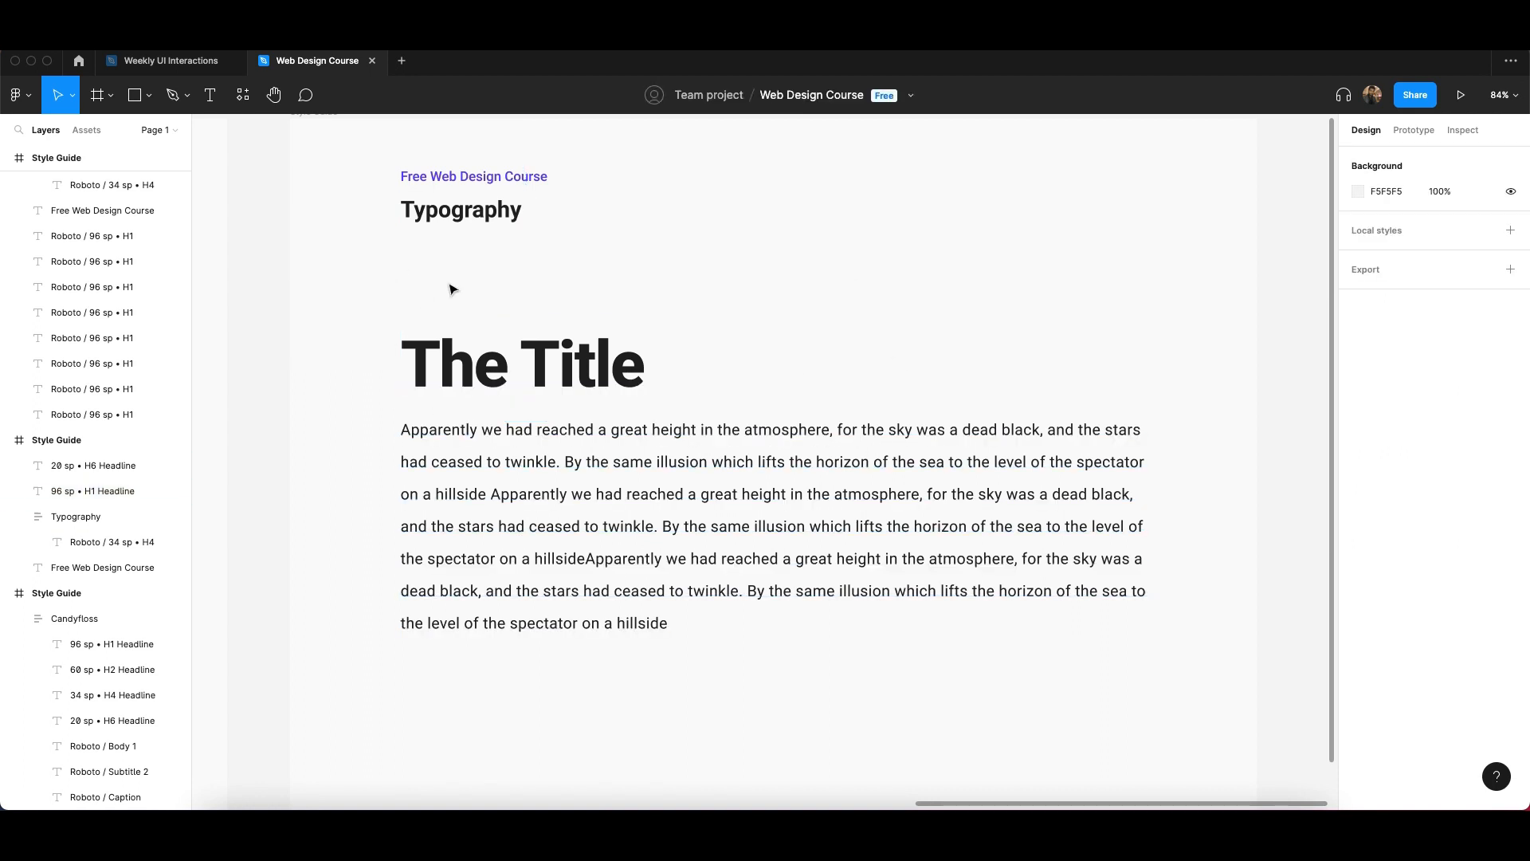
# Set the weight of "The Title" to Regular.
pyautogui.click(574, 363)
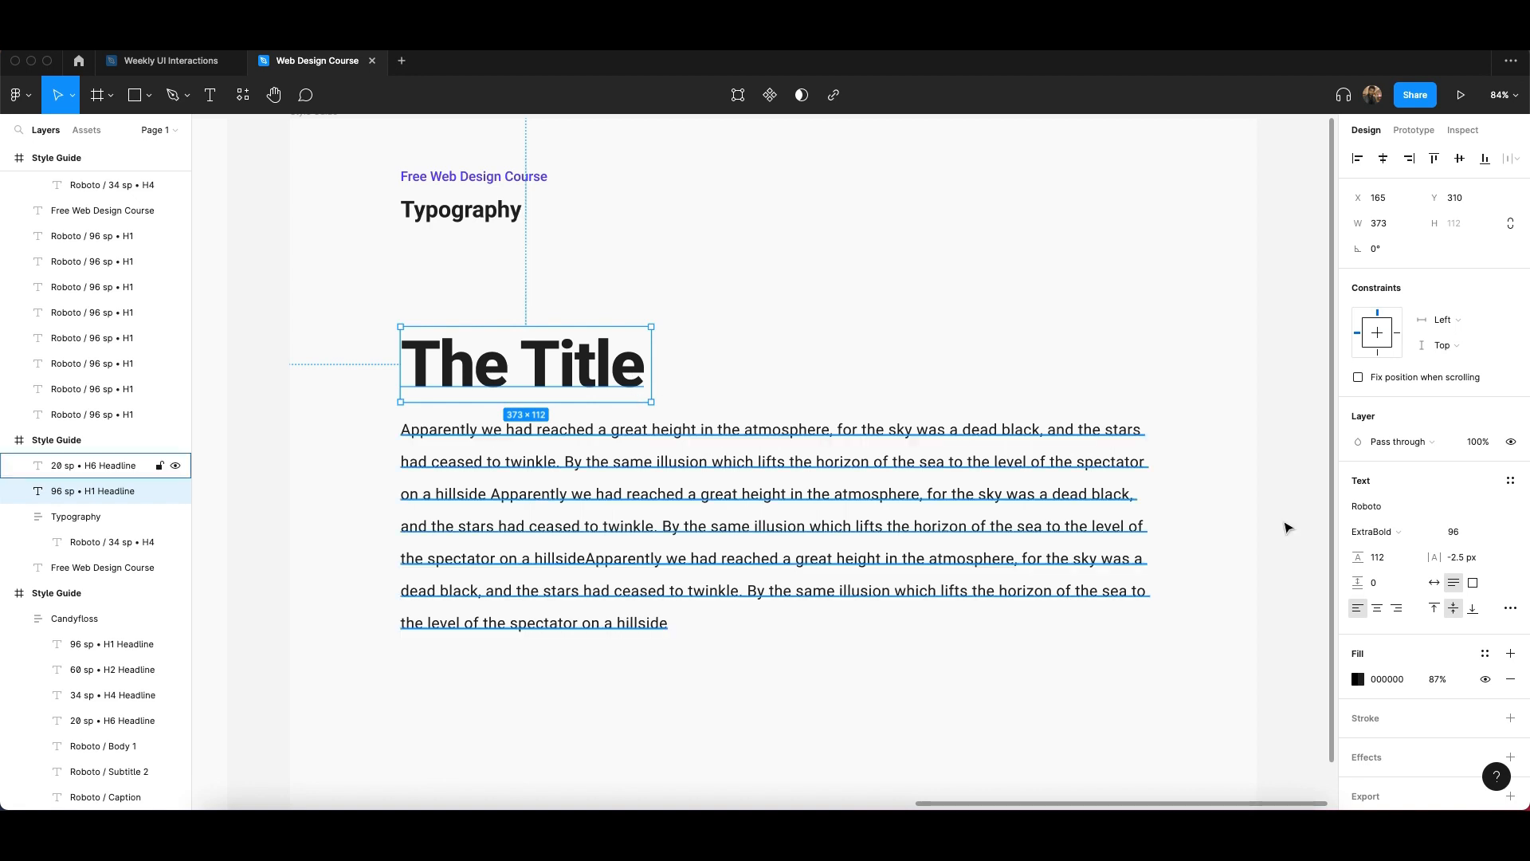
pyautogui.click(1476, 534)
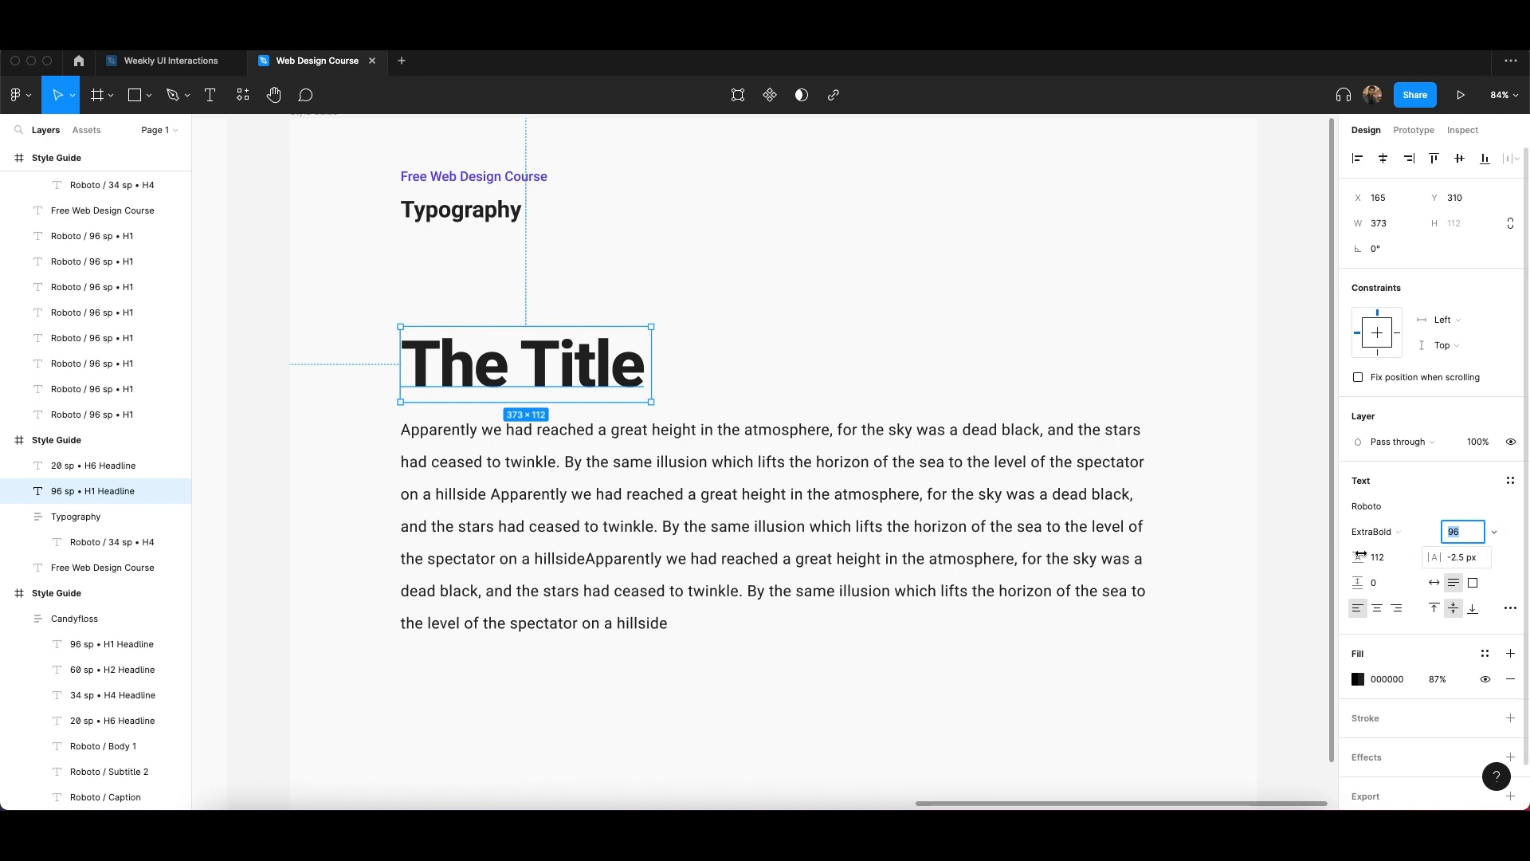
pyautogui.click(1413, 533)
pyautogui.click(1402, 531)
pyautogui.click(1403, 529)
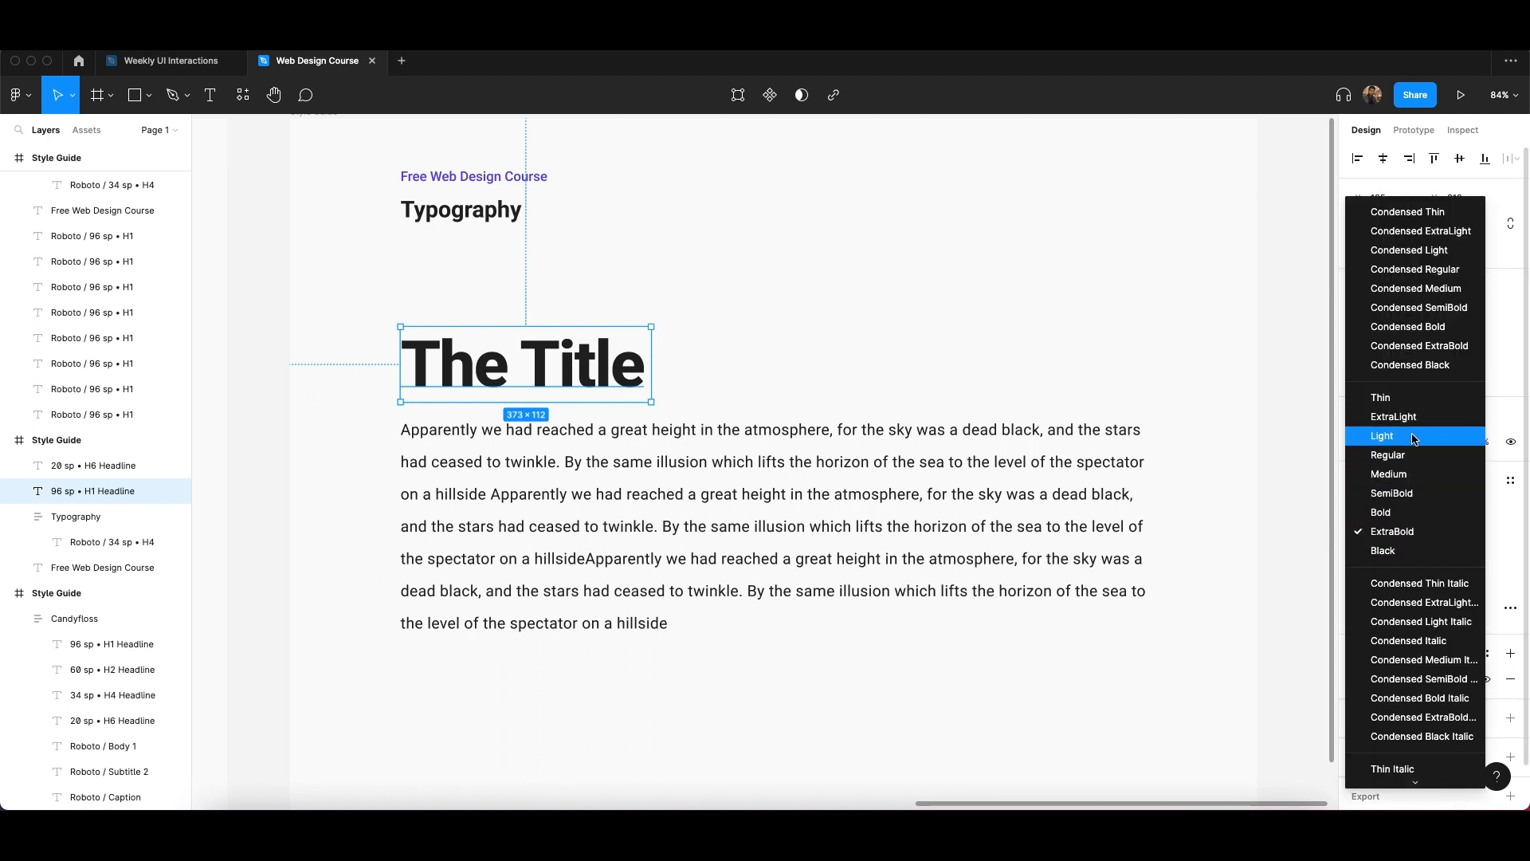
pyautogui.click(1403, 454)
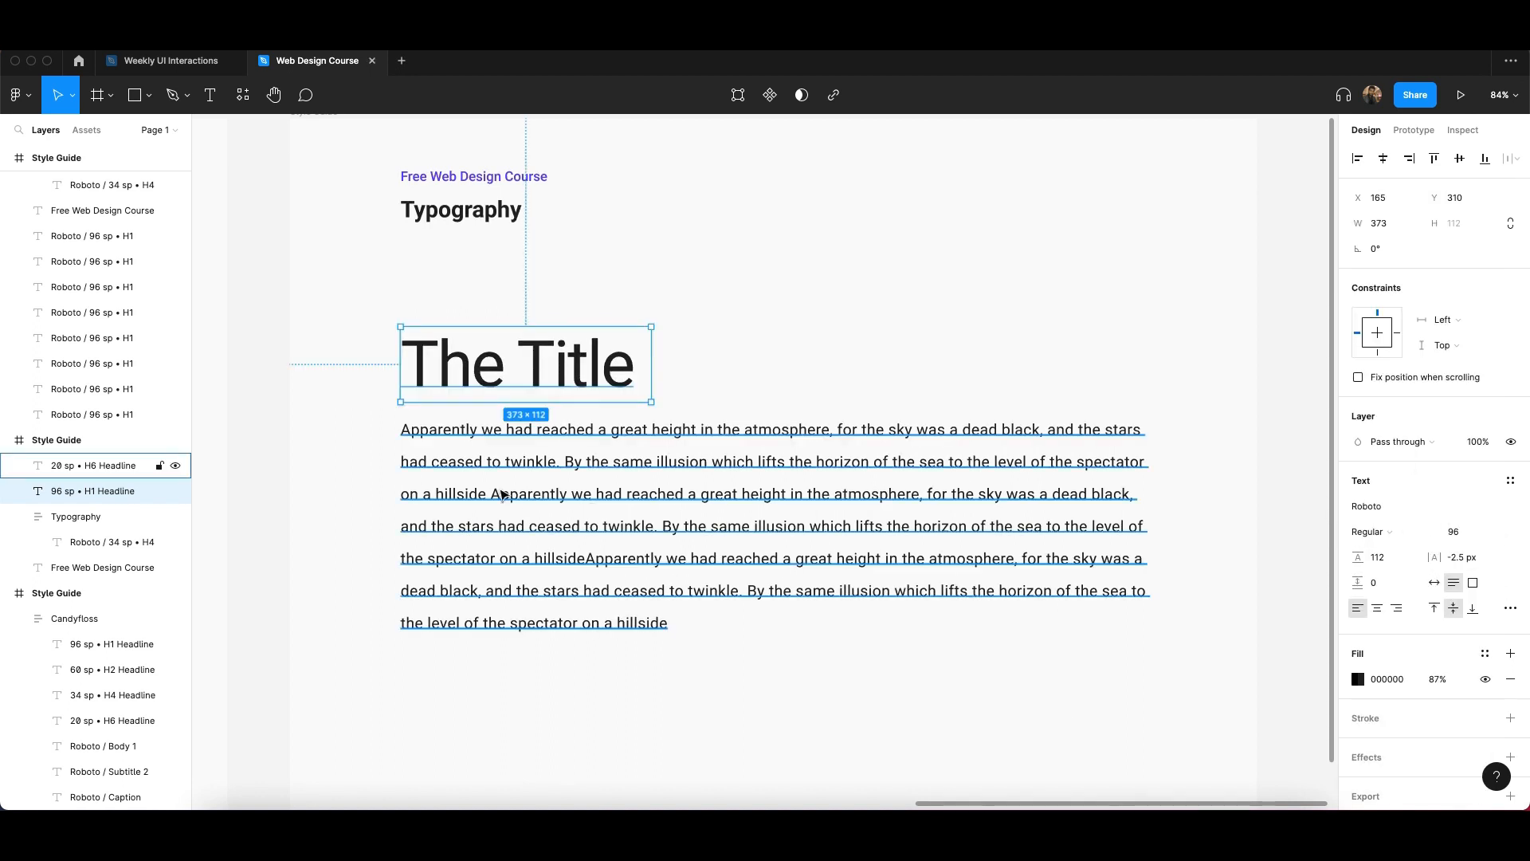
# Try font sizes 64 and 104 on "The Title", and set its size to 94.
pyautogui.click(1492, 532)
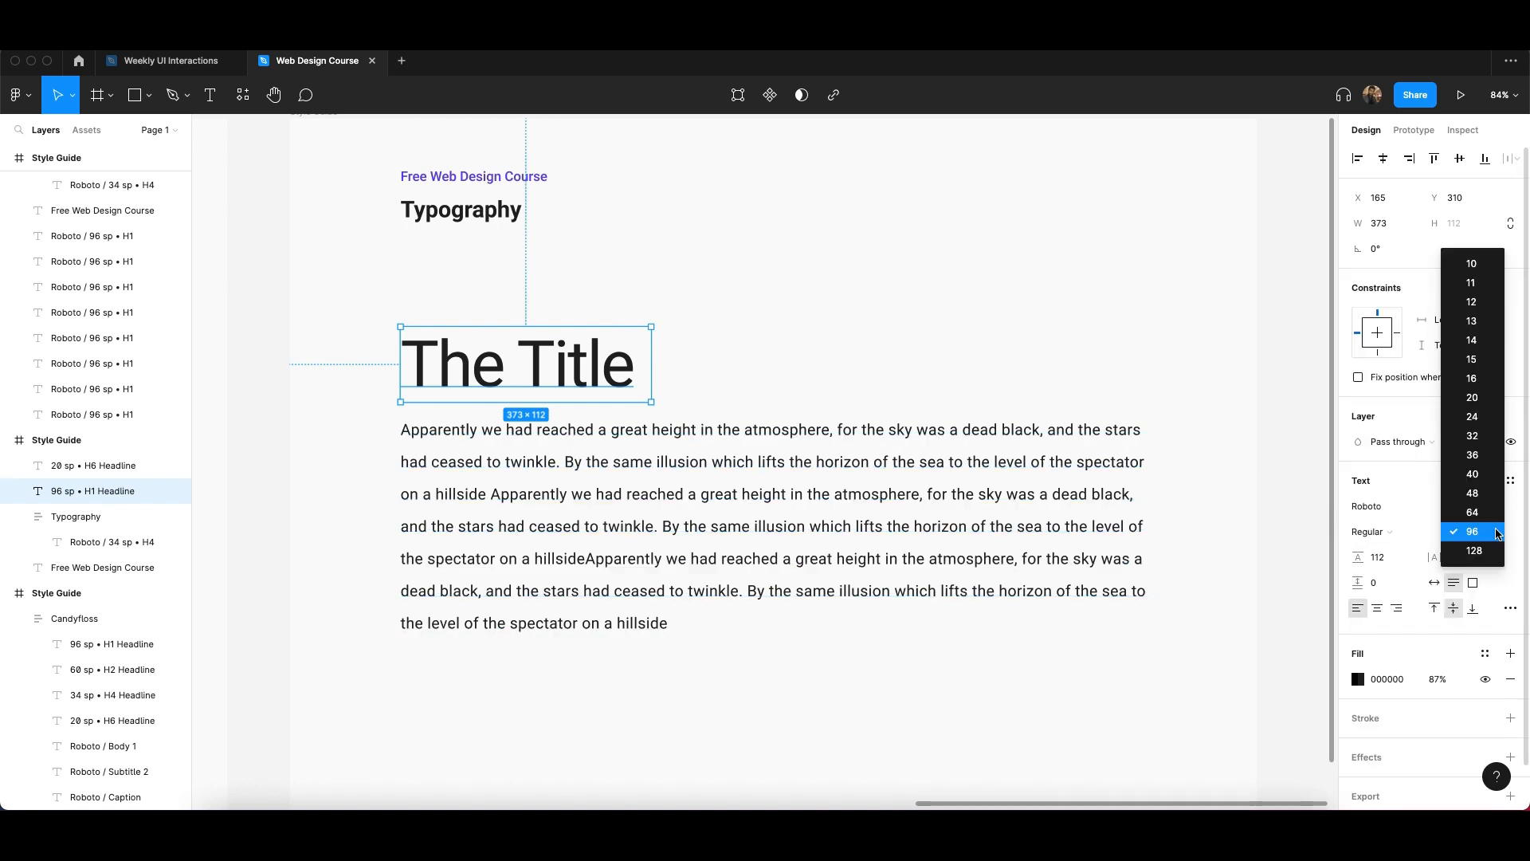
pyautogui.click(1490, 512)
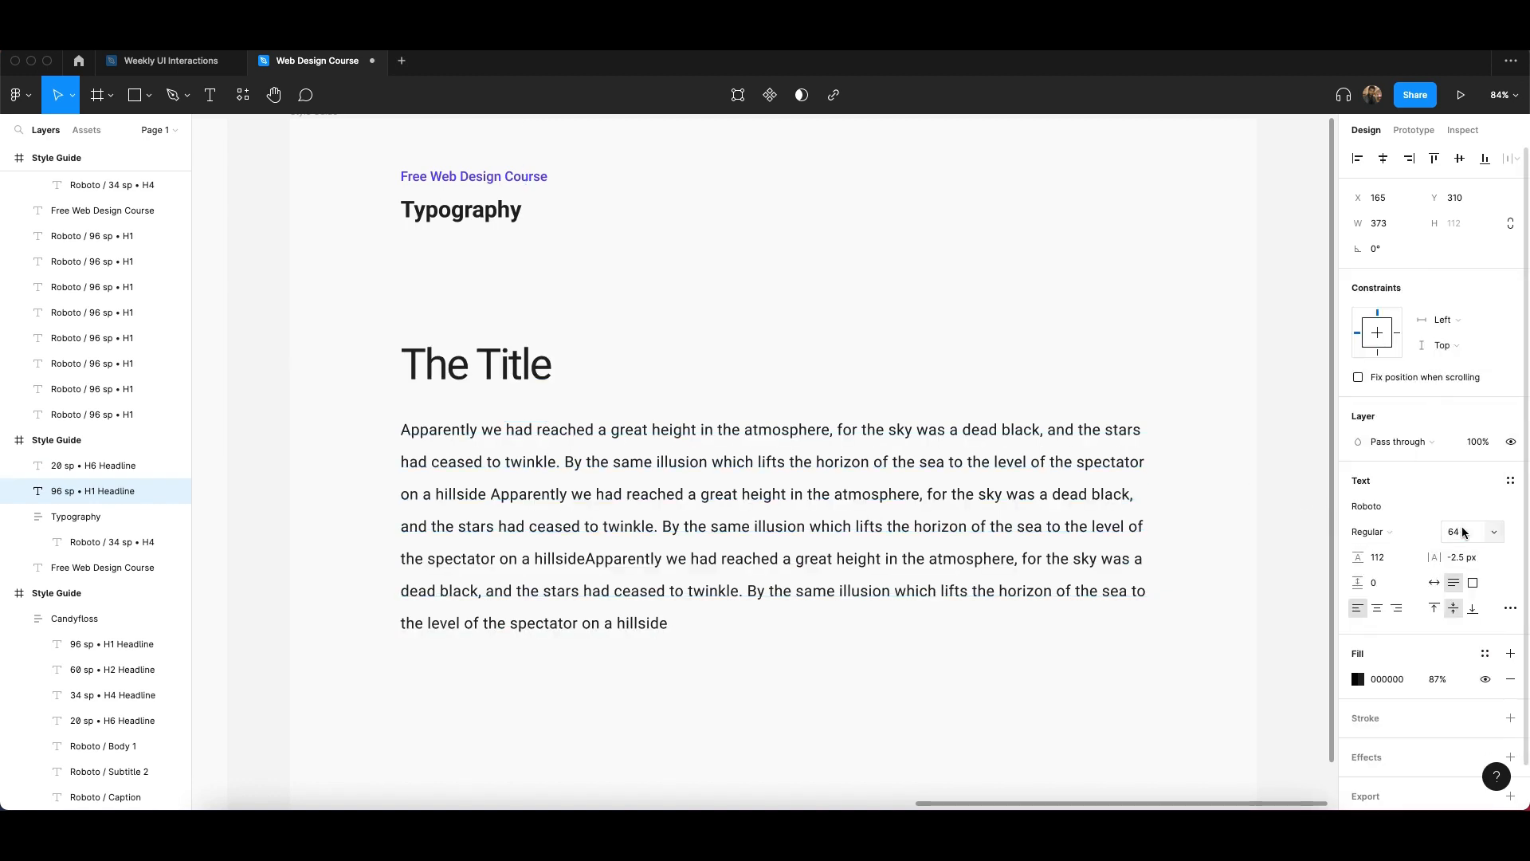
pyautogui.press('Up')
pyautogui.press('Up')
pyautogui.press('Up')
pyautogui.press('Up')
pyautogui.press('Up')
pyautogui.press('Up')
pyautogui.press('Up')
pyautogui.press('Up')
pyautogui.press('Up')
pyautogui.press('Up')
pyautogui.press('Up')
pyautogui.press('Up')
pyautogui.press('Up')
pyautogui.press('Up')
pyautogui.press('Up')
pyautogui.press('Up')
pyautogui.press('Up')
pyautogui.press('Up')
pyautogui.press('Up')
pyautogui.press('Up')
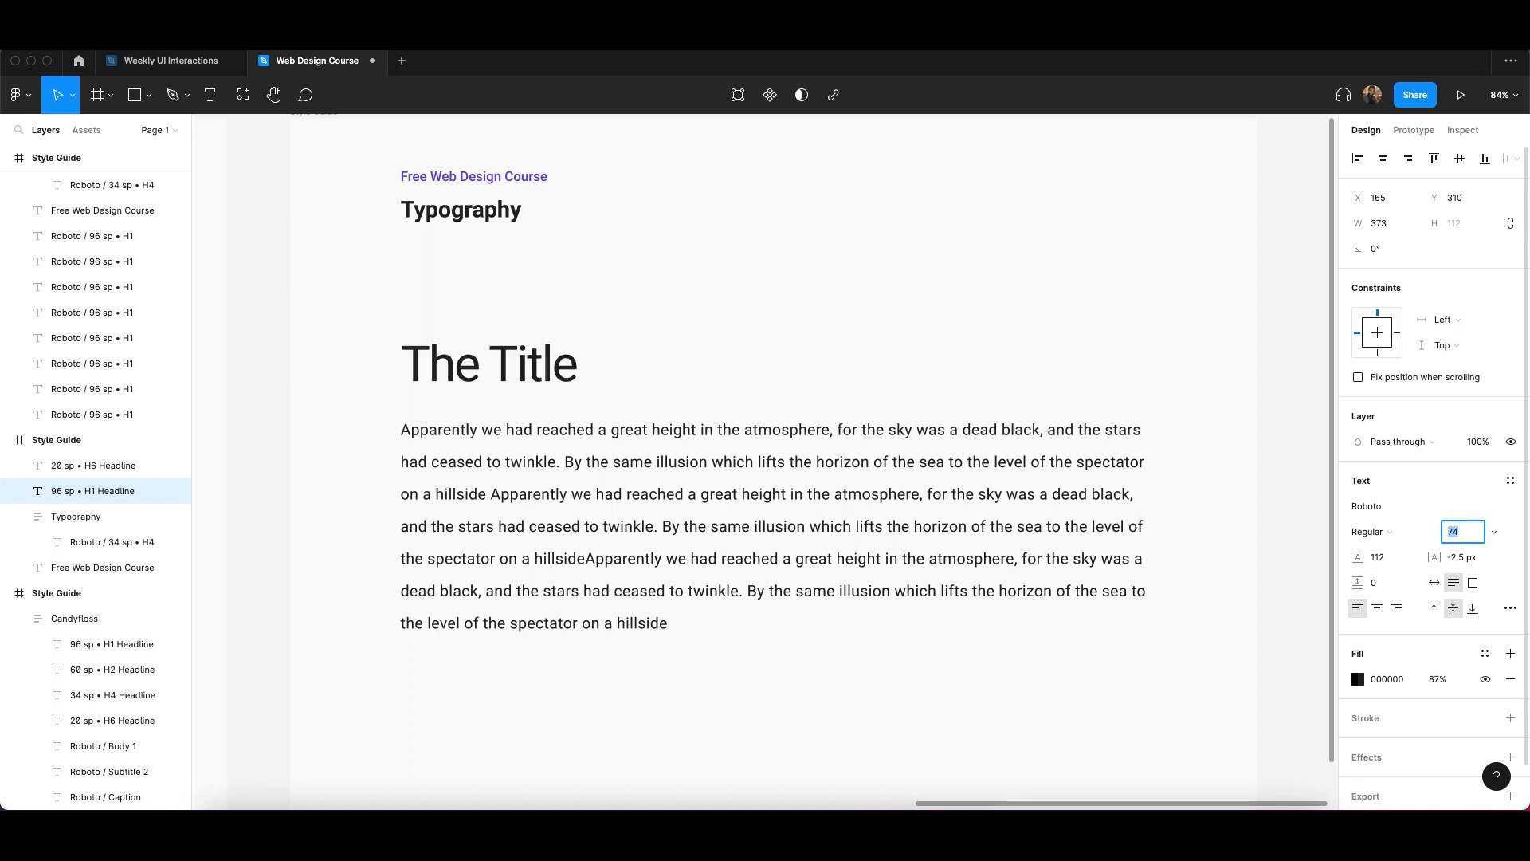
pyautogui.press('Up')
pyautogui.press('Up')
pyautogui.press('Up')
pyautogui.press('Up')
pyautogui.press('Up')
pyautogui.press('Up')
pyautogui.press('Up')
pyautogui.press('Up')
pyautogui.press('Up')
pyautogui.press('Up')
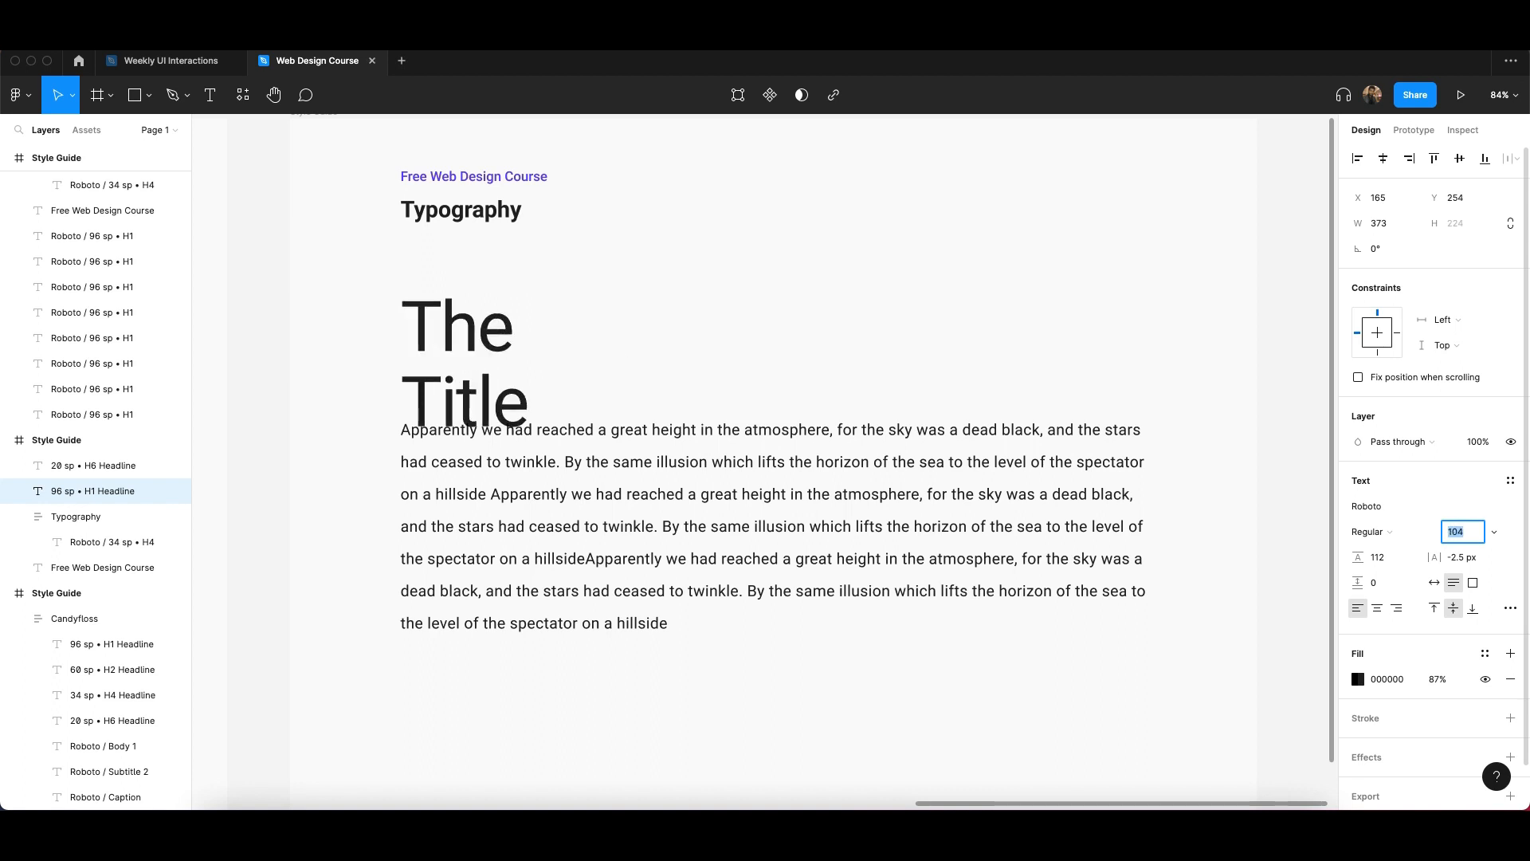
pyautogui.hotkey('shift', 'Down')
pyautogui.hotkey('shift', 'Down')
pyautogui.hotkey('shift', 'Down')
pyautogui.hotkey('shift', 'Down')
pyautogui.hotkey('shift', 'Up')
pyautogui.hotkey('shift', 'Up')
pyautogui.hotkey('shift', 'Up')
pyautogui.hotkey('shift', 'Up')
pyautogui.hotkey('shift', 'Down')
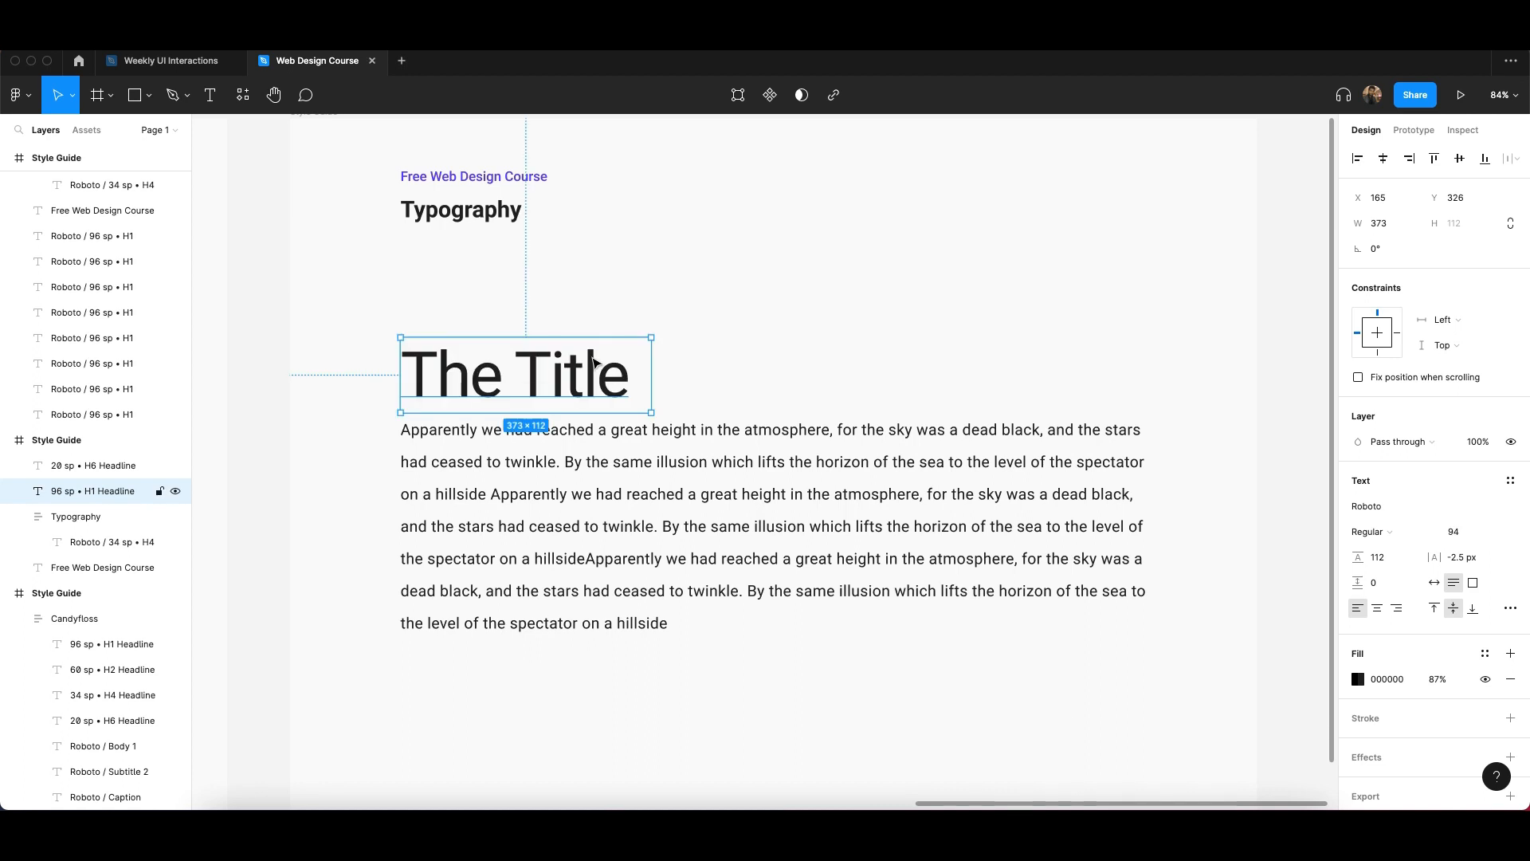
# Set the weight of "The Title" to Bold and move it up slightly to Y 317.
pyautogui.click(1390, 561)
pyautogui.scroll(-1, 1198, 546)
pyautogui.click(1080, 361)
pyautogui.click(804, 476)
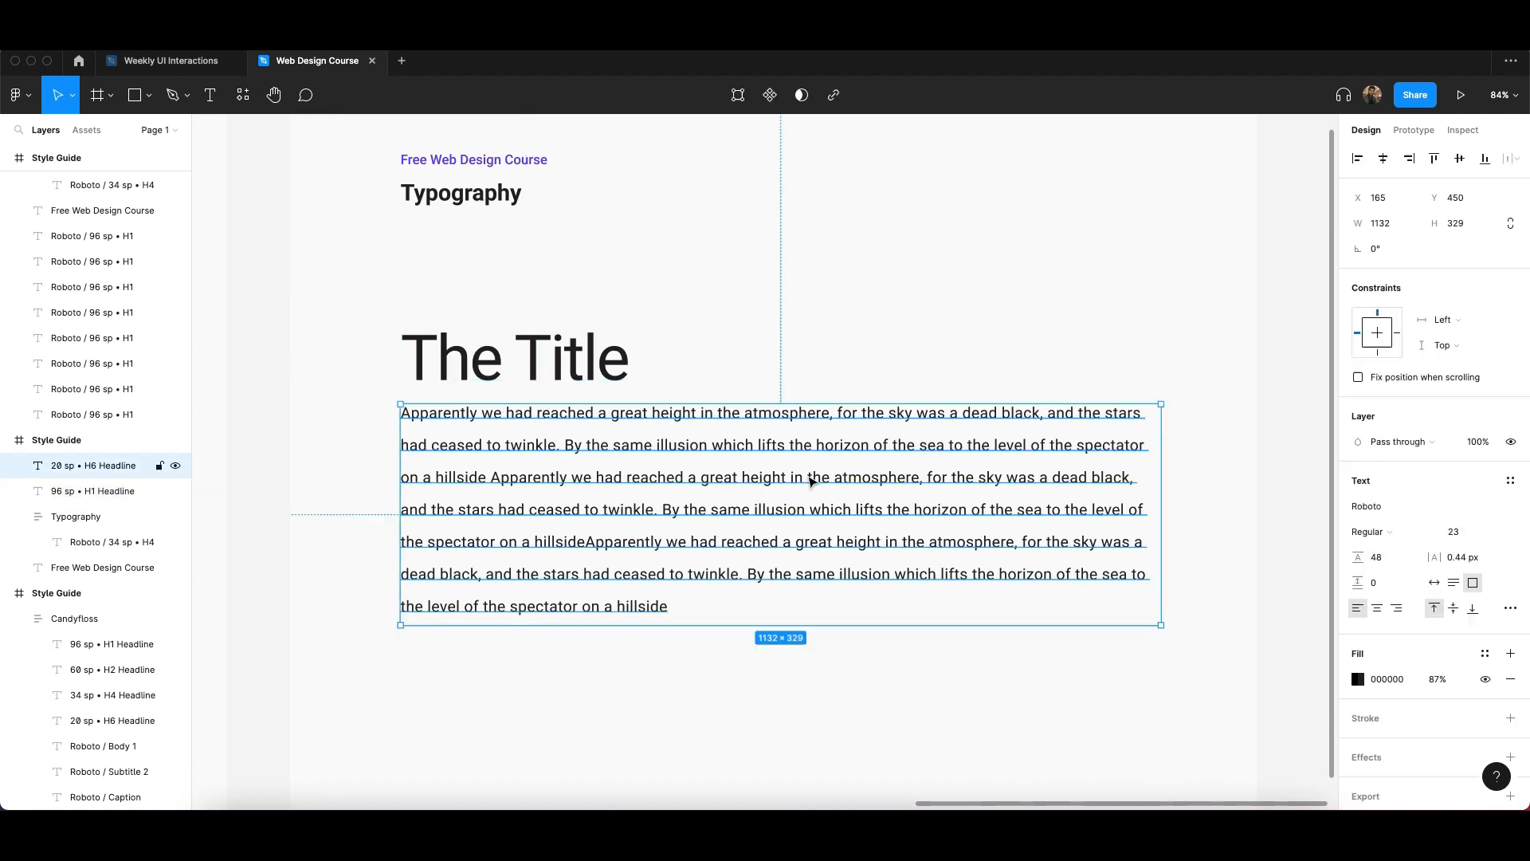
pyautogui.click(558, 358)
pyautogui.click(1370, 531)
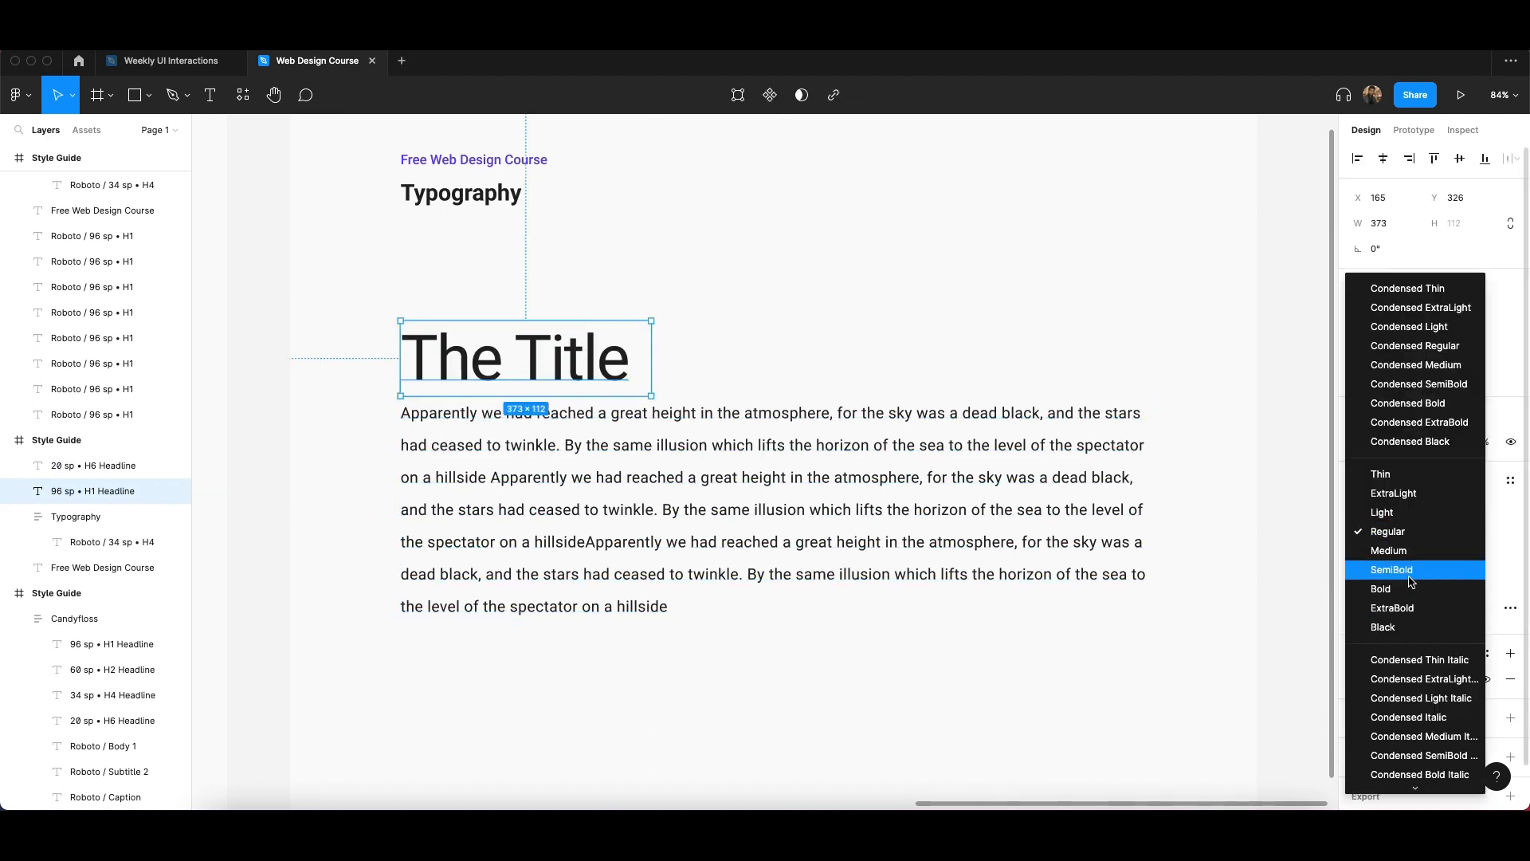
pyautogui.click(1418, 584)
pyautogui.moveTo(532, 365); pyautogui.dragTo(532, 359)
# Review the paragraph's weight options, keeping Regular, and examine the spacing between its lines up close.
pyautogui.click(753, 356)
pyautogui.click(835, 498)
pyautogui.click(1374, 532)
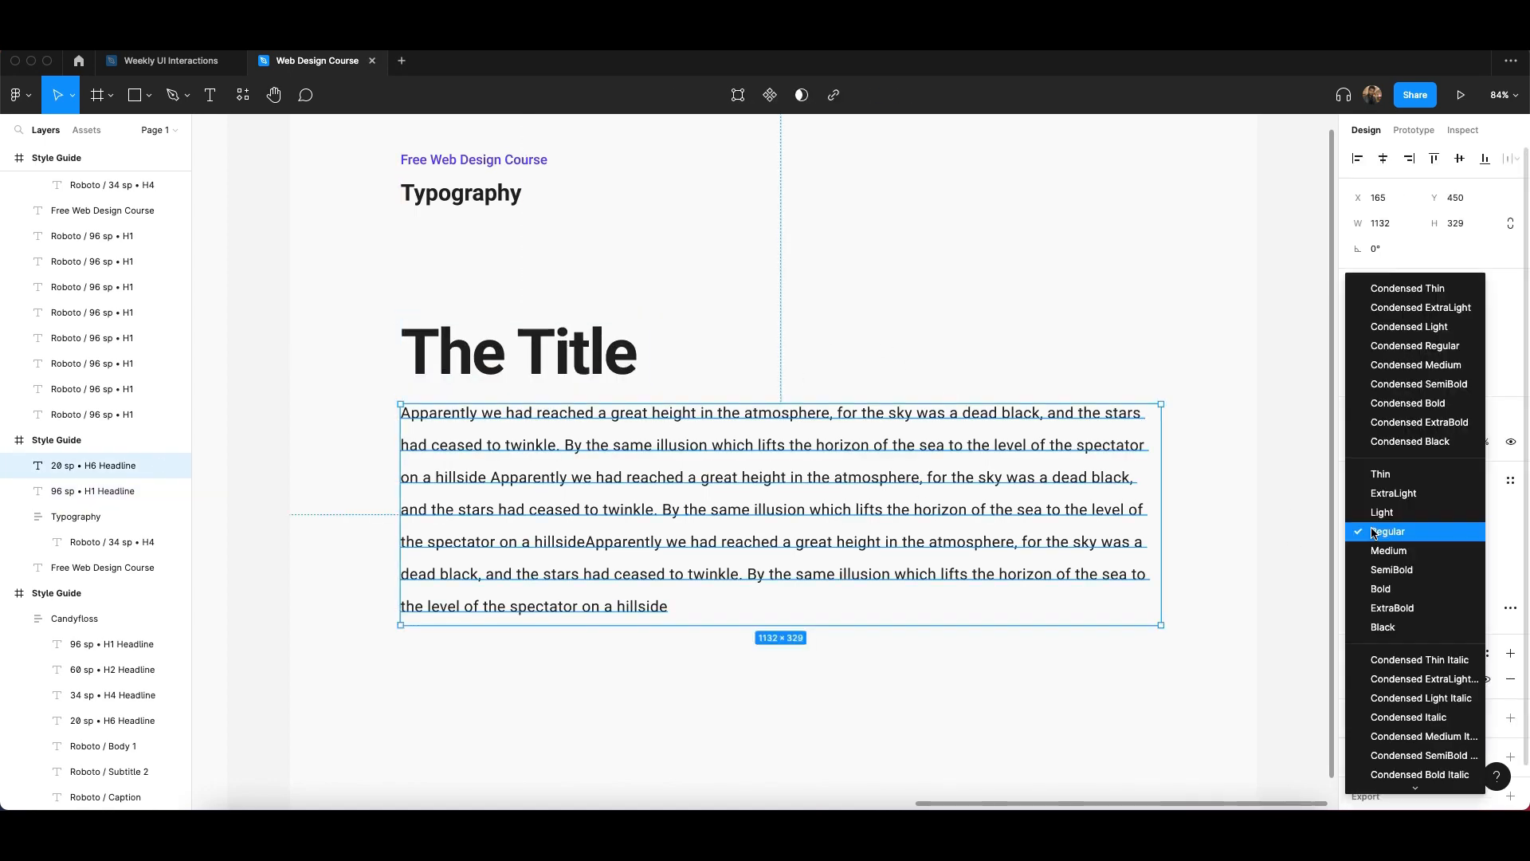
pyautogui.click(1375, 532)
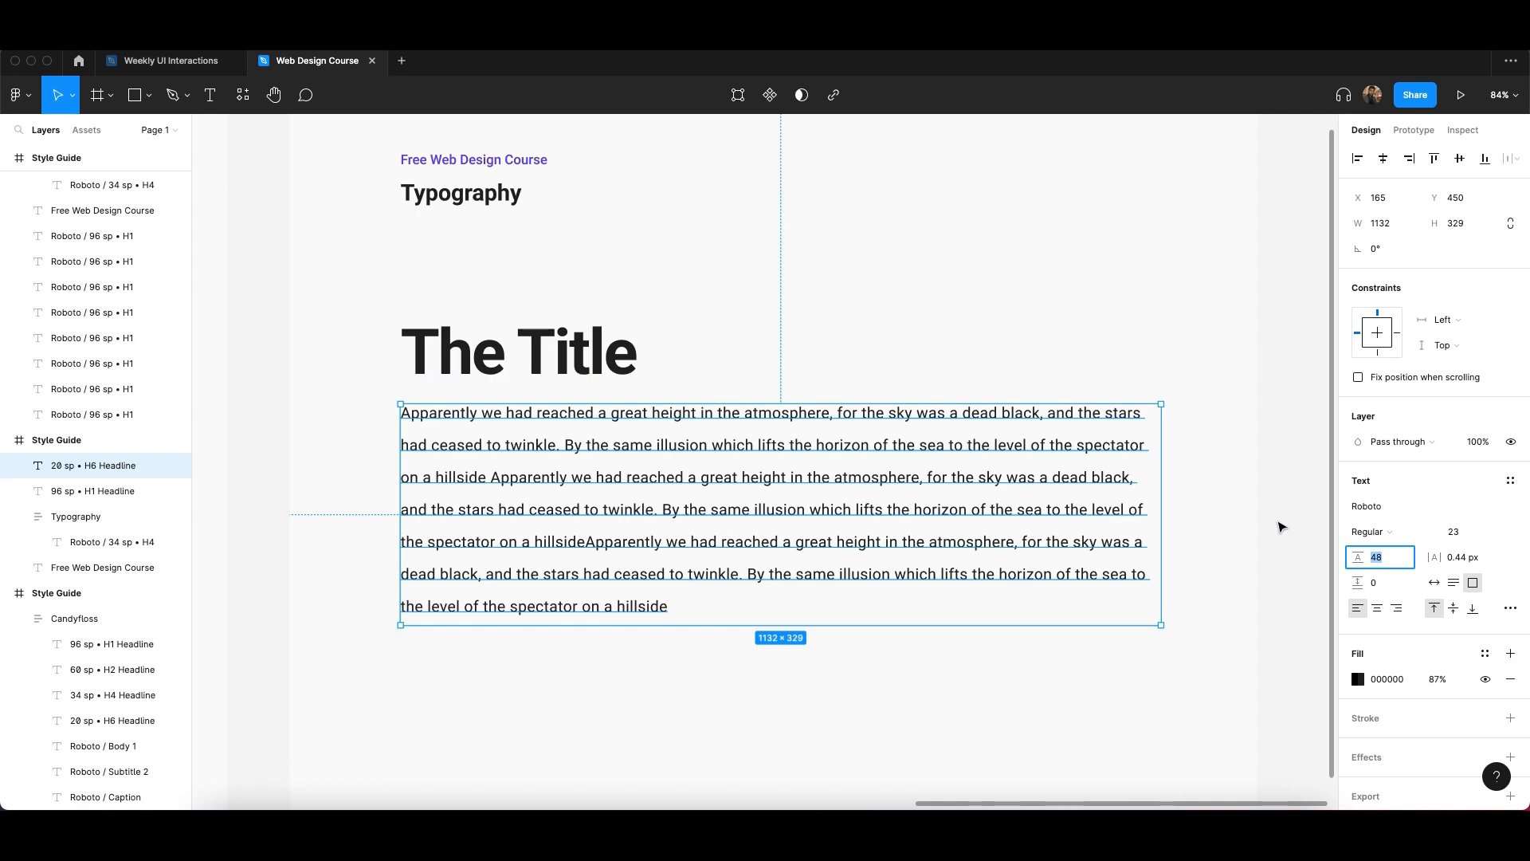
pyautogui.scroll(3, 777, 563)
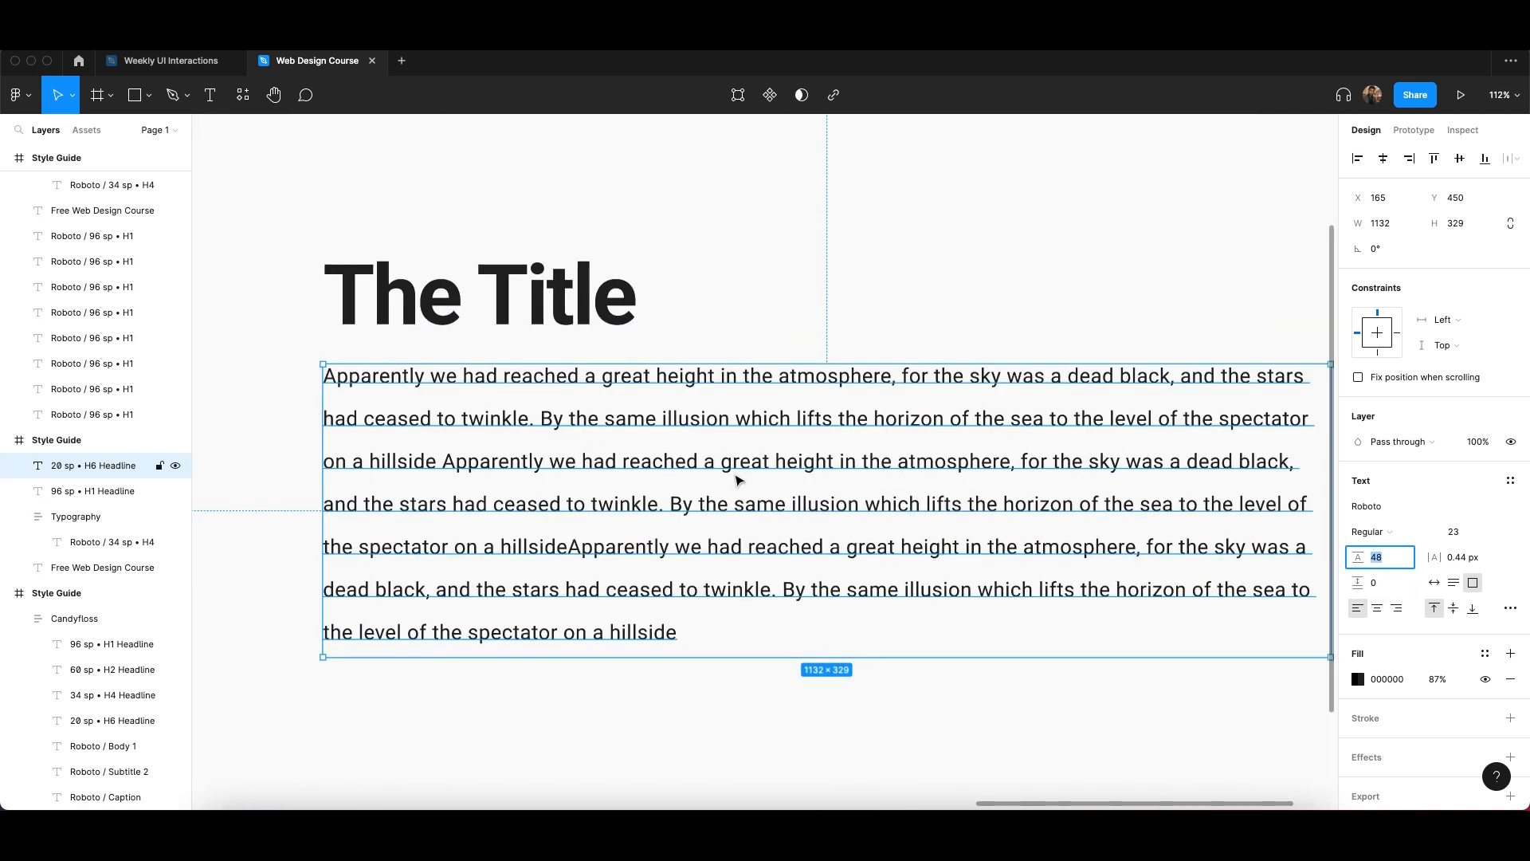
pyautogui.hscroll(2, 749, 434)
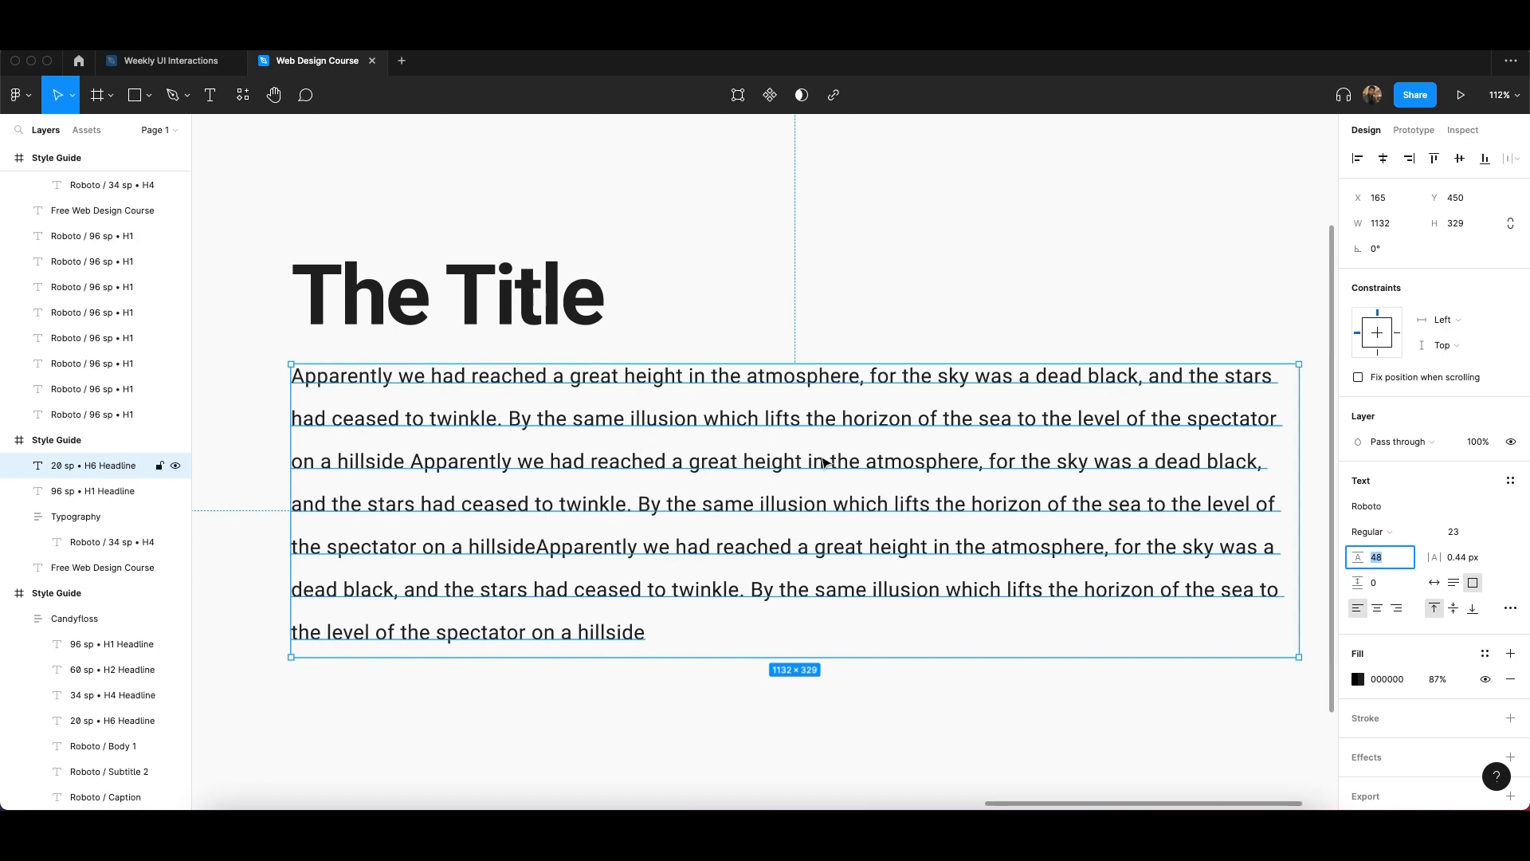
pyautogui.scroll(1, 613, 420)
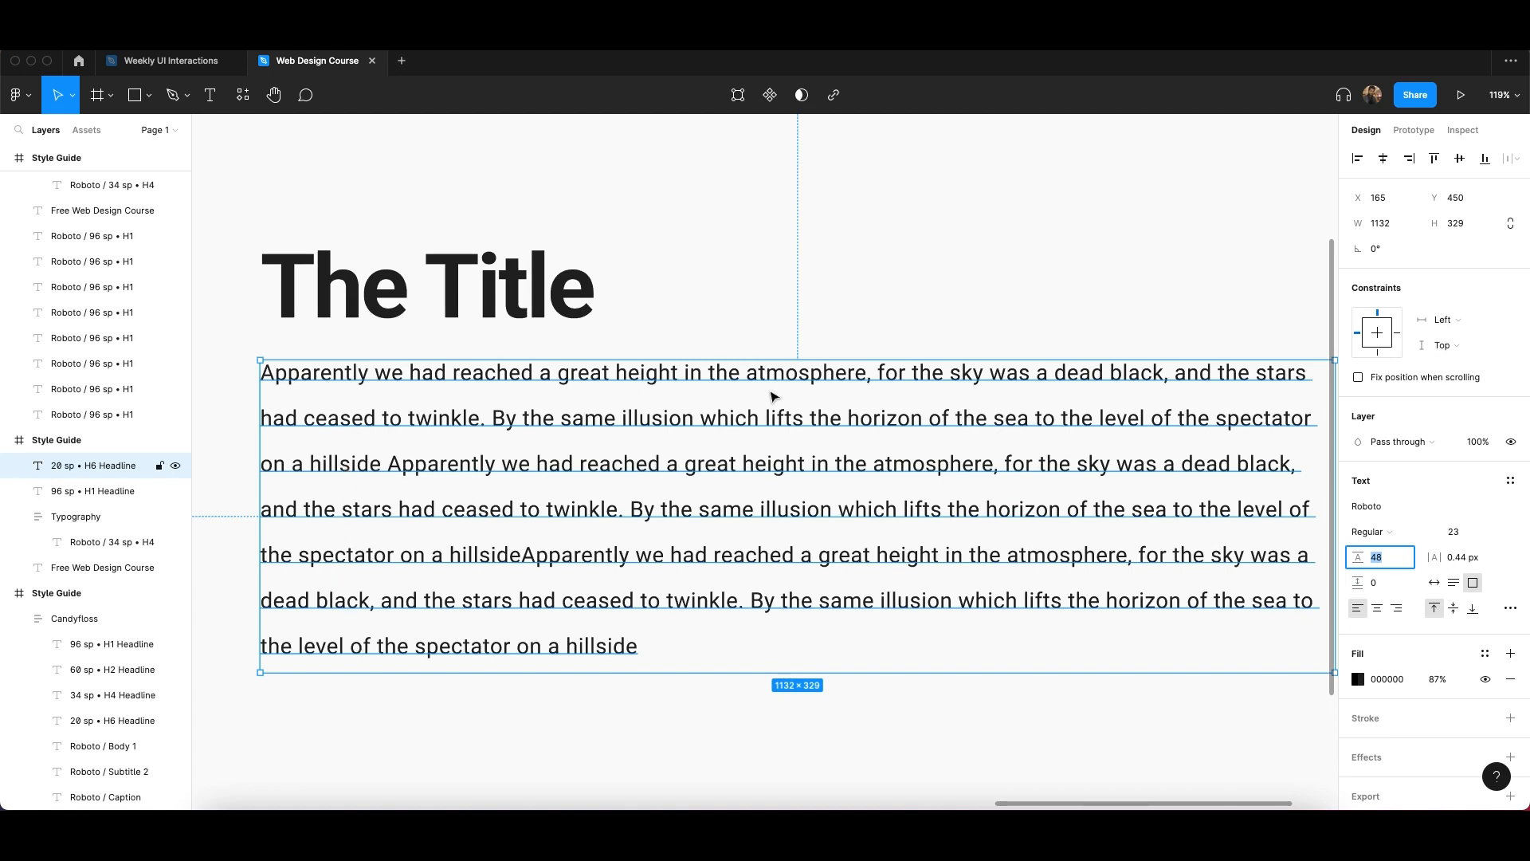
pyautogui.scroll(10, 769, 412)
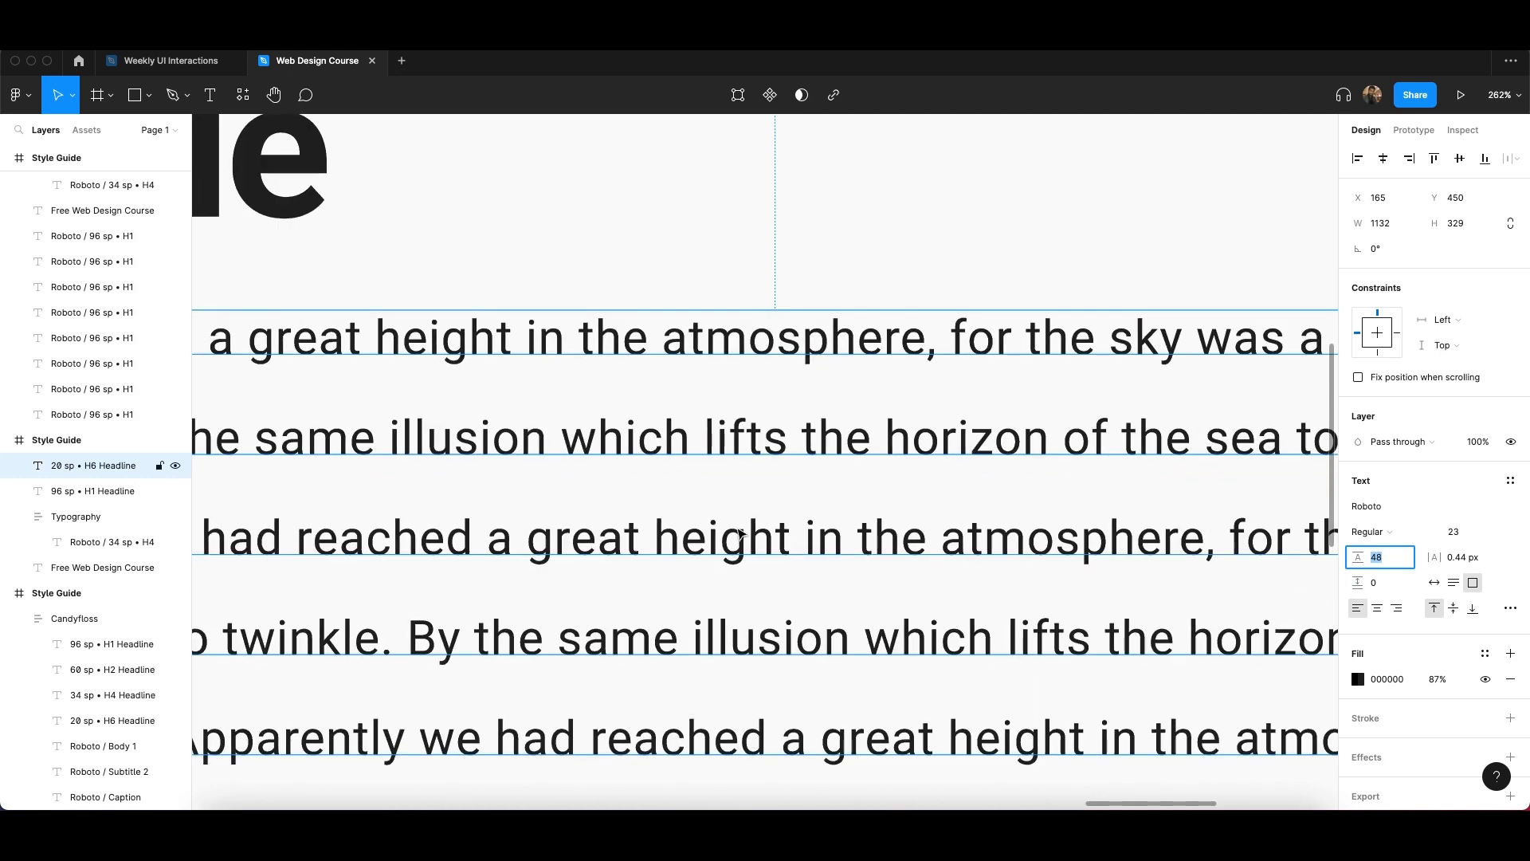
pyautogui.scroll(-5, 709, 446)
pyautogui.scroll(-2, 729, 478)
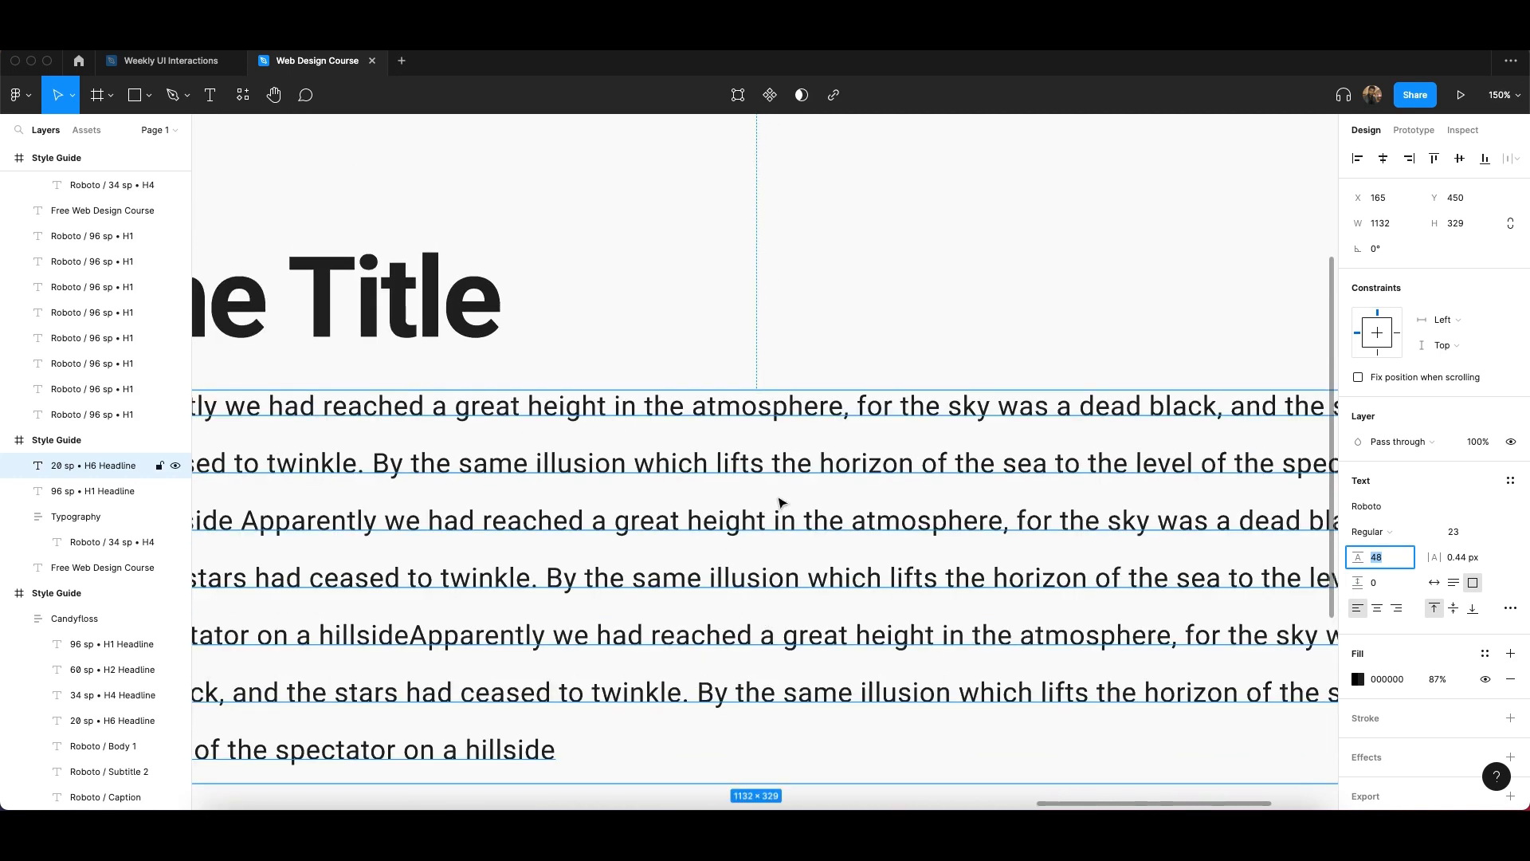
pyautogui.scroll(-3, 738, 594)
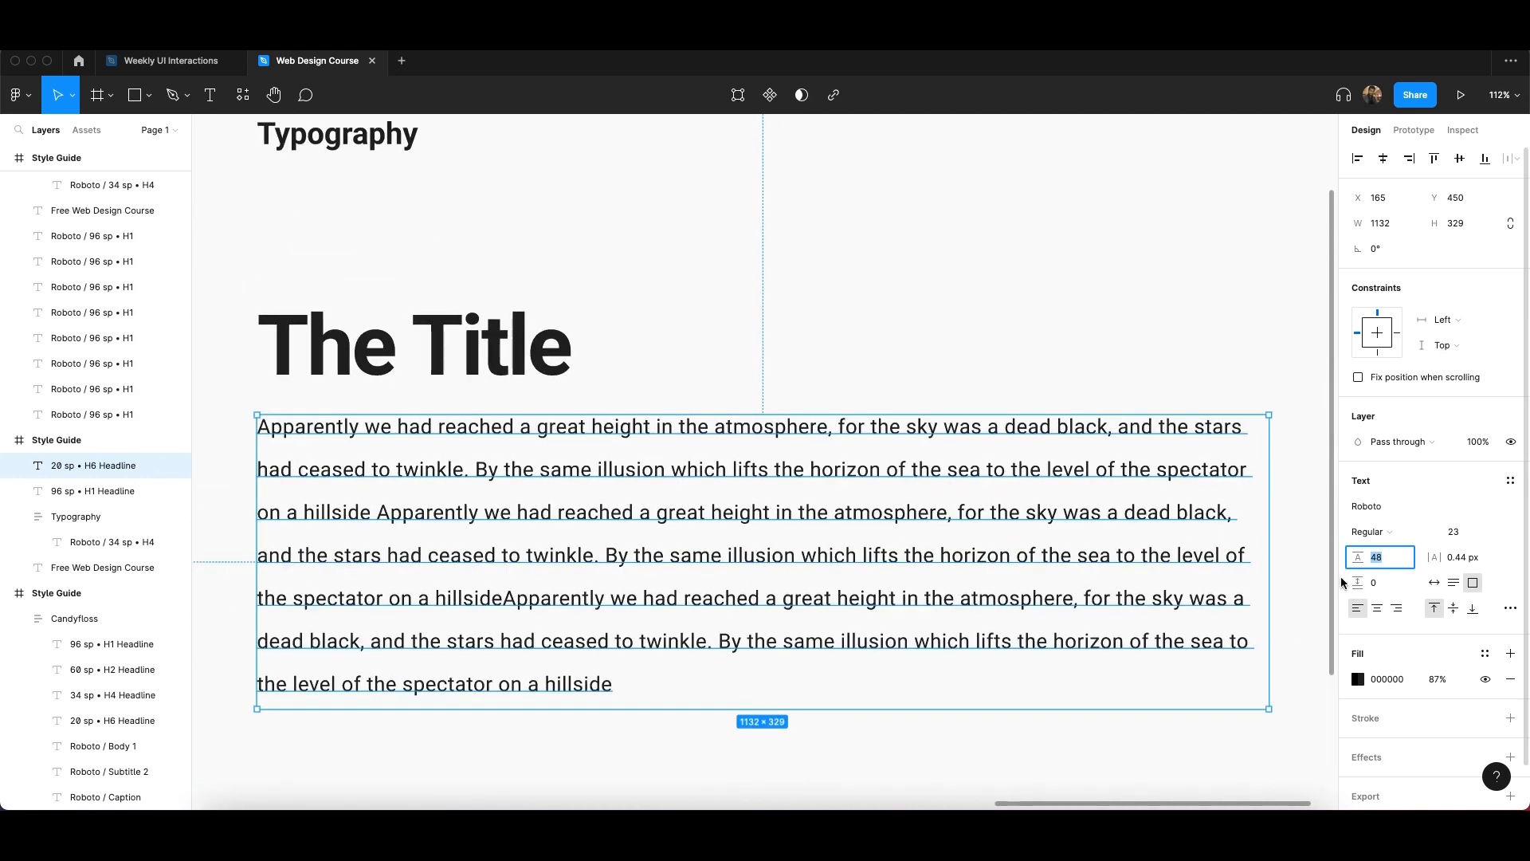
# Reduce the paragraph's line height to 14, clear the selection and examine the crowded lines.
pyautogui.hotkey('shift', 'Up')
pyautogui.hotkey('shift', 'Down')
pyautogui.hotkey('shift', 'Down')
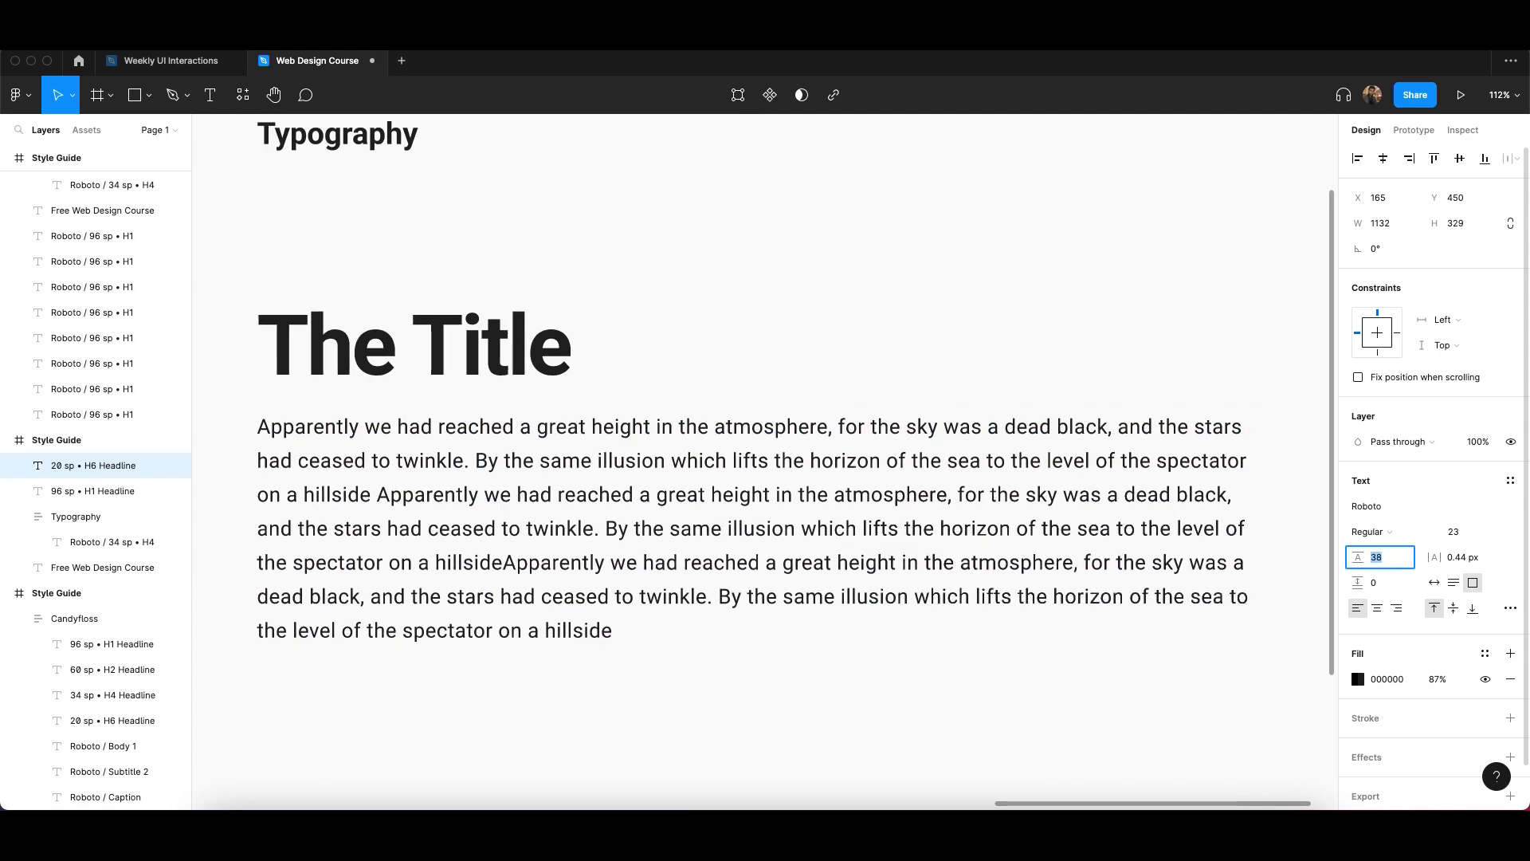
pyautogui.hotkey('shift', 'Down')
pyautogui.hotkey('shift', 'Down')
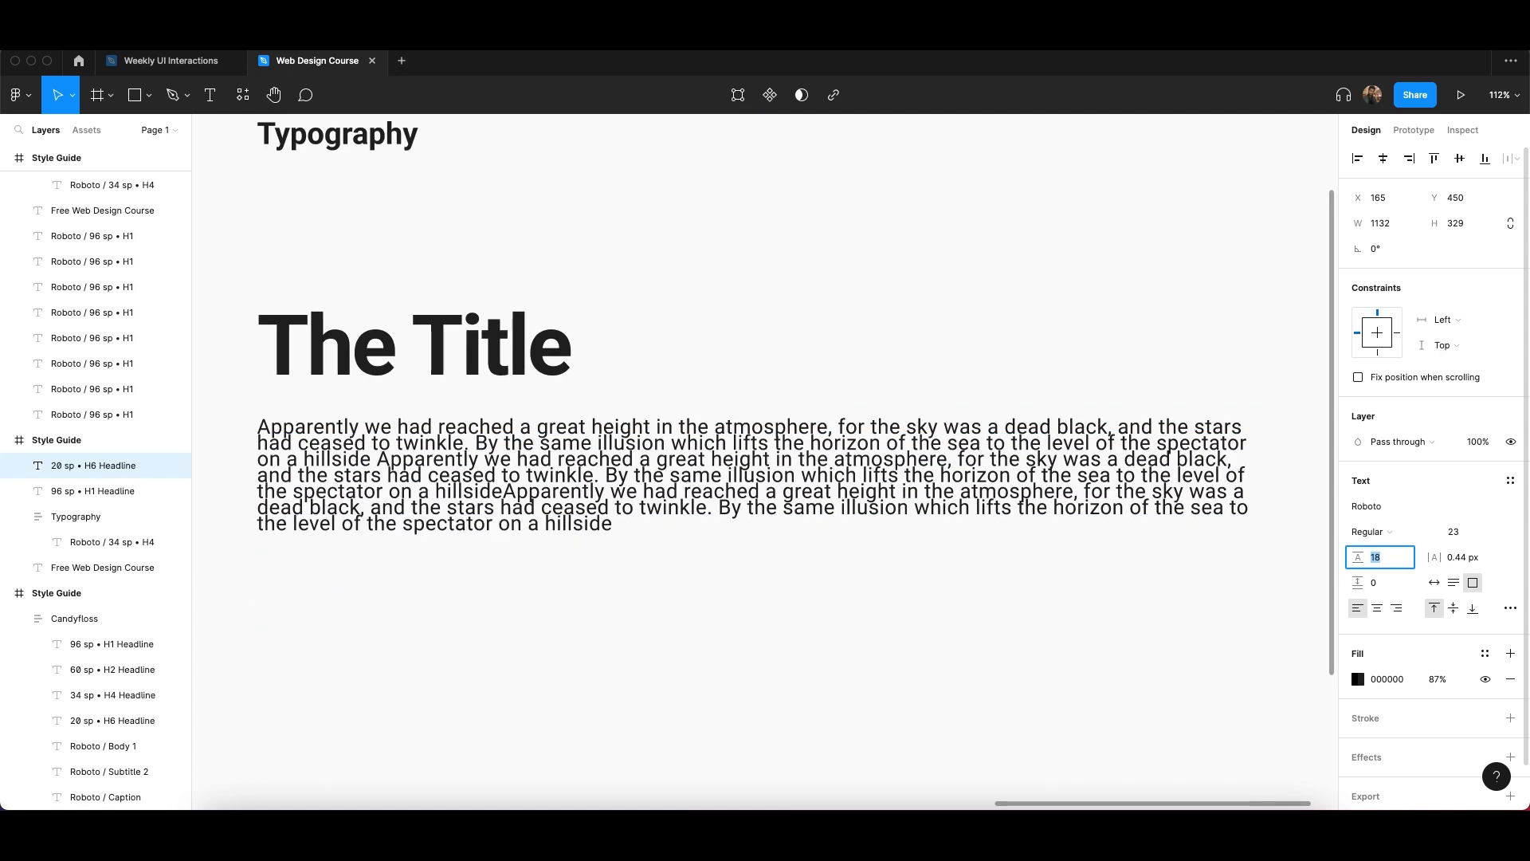
pyautogui.press('Down')
pyautogui.press('Down')
pyautogui.press('Down')
pyautogui.press('Down')
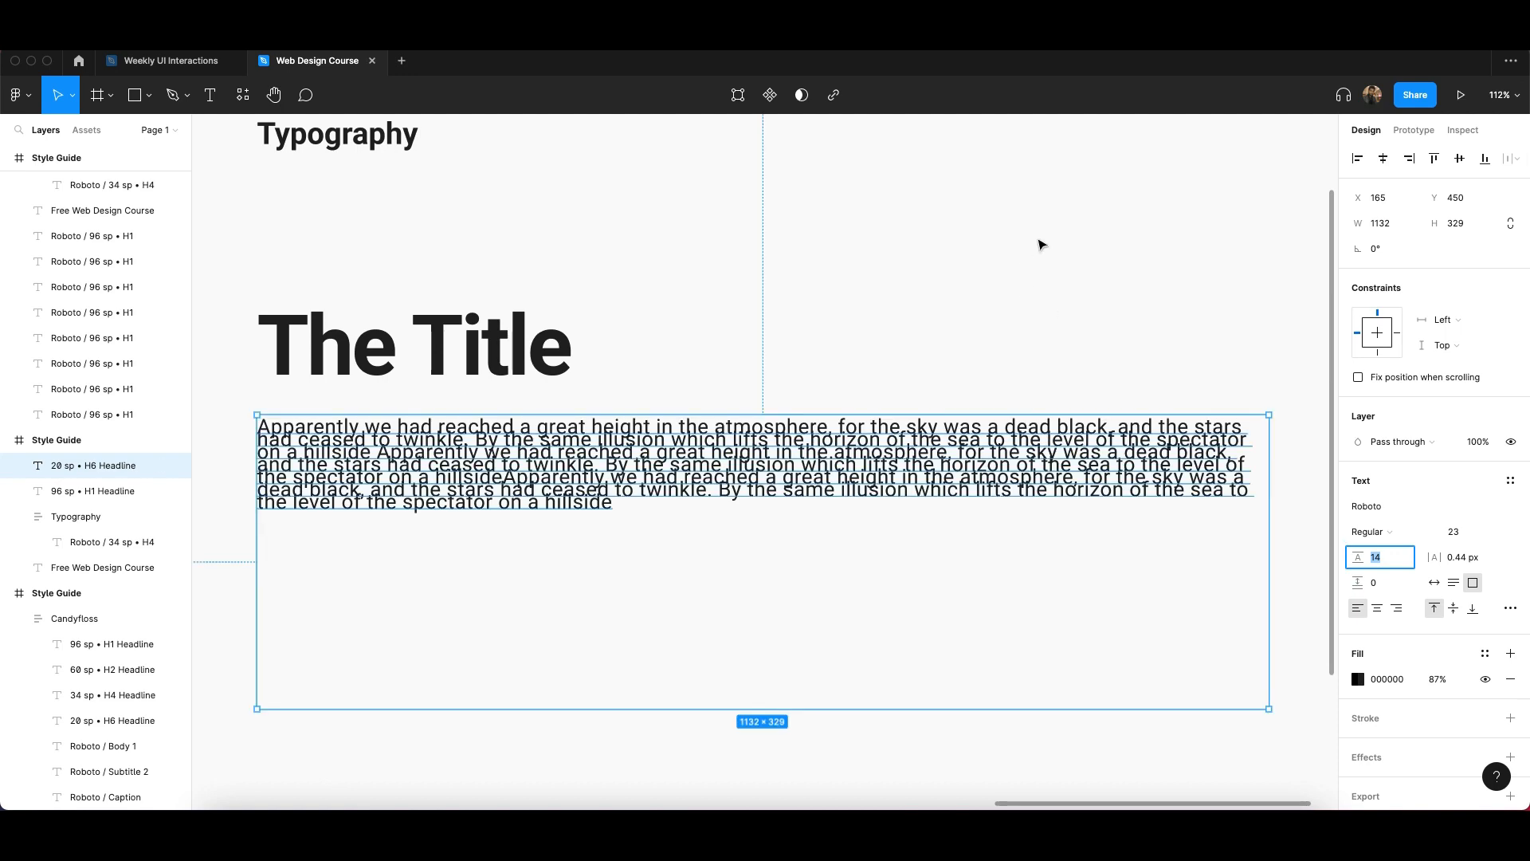
pyautogui.click(1041, 243)
pyautogui.scroll(-2, 998, 481)
pyautogui.click(691, 637)
pyautogui.click(943, 310)
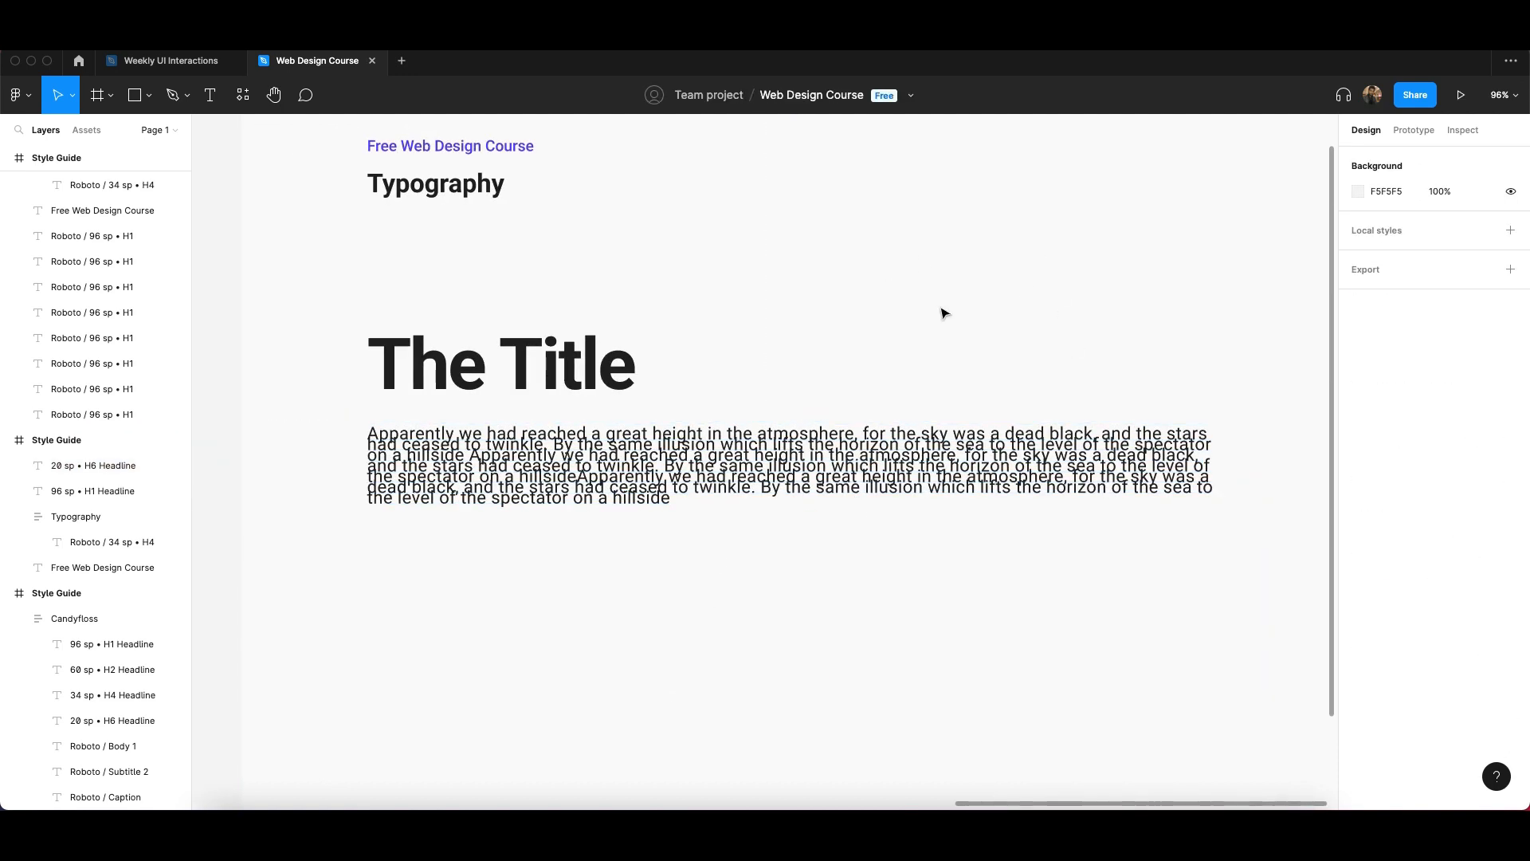
pyautogui.scroll(1, 911, 336)
pyautogui.scroll(1, 911, 337)
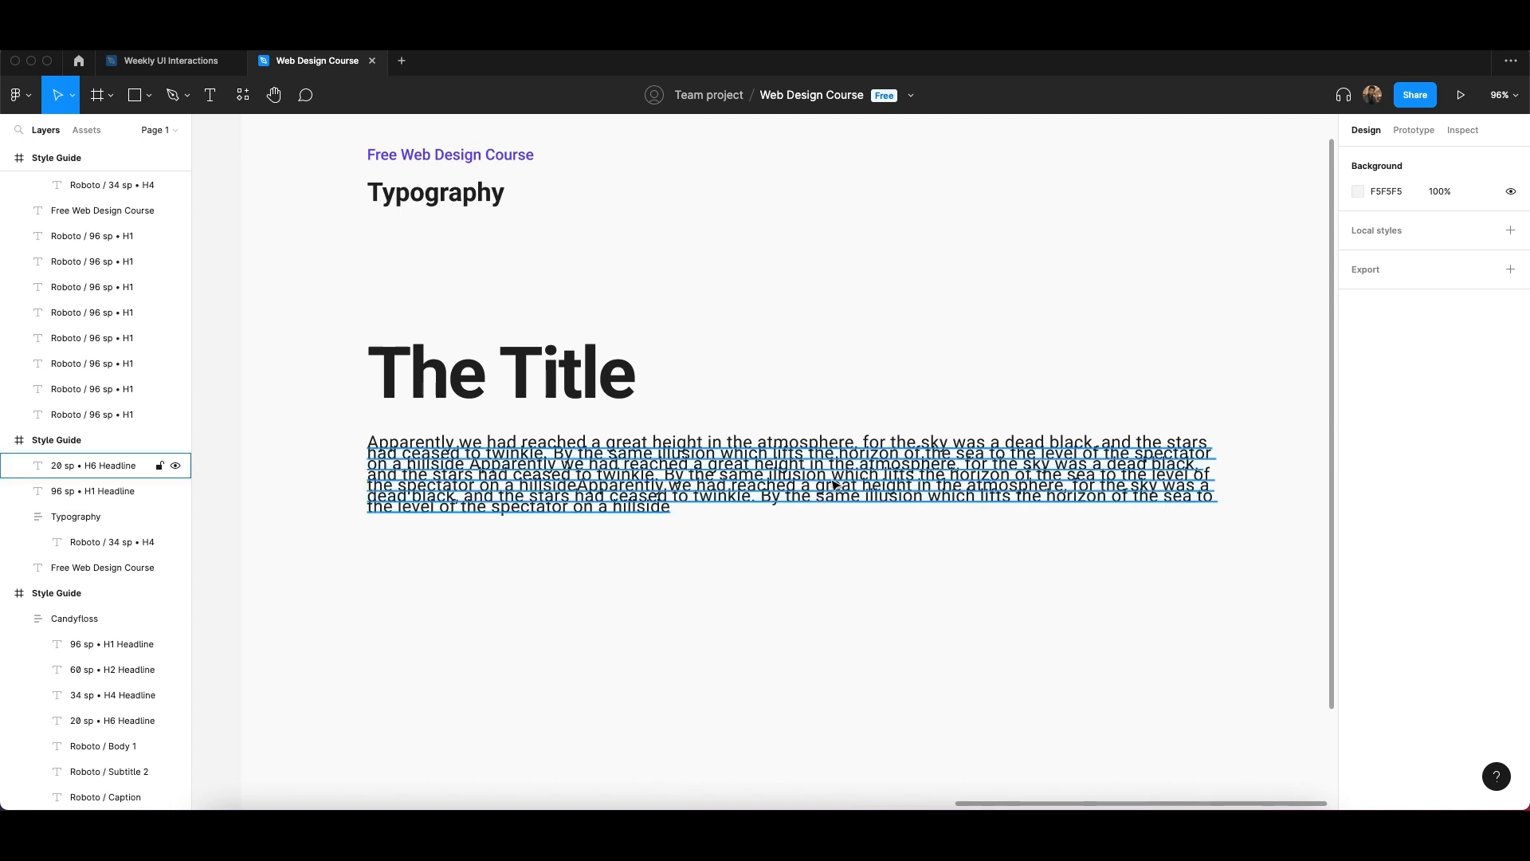
# Try line heights of 24 and 4 on the paragraph, and return it to 14.
pyautogui.click(910, 484)
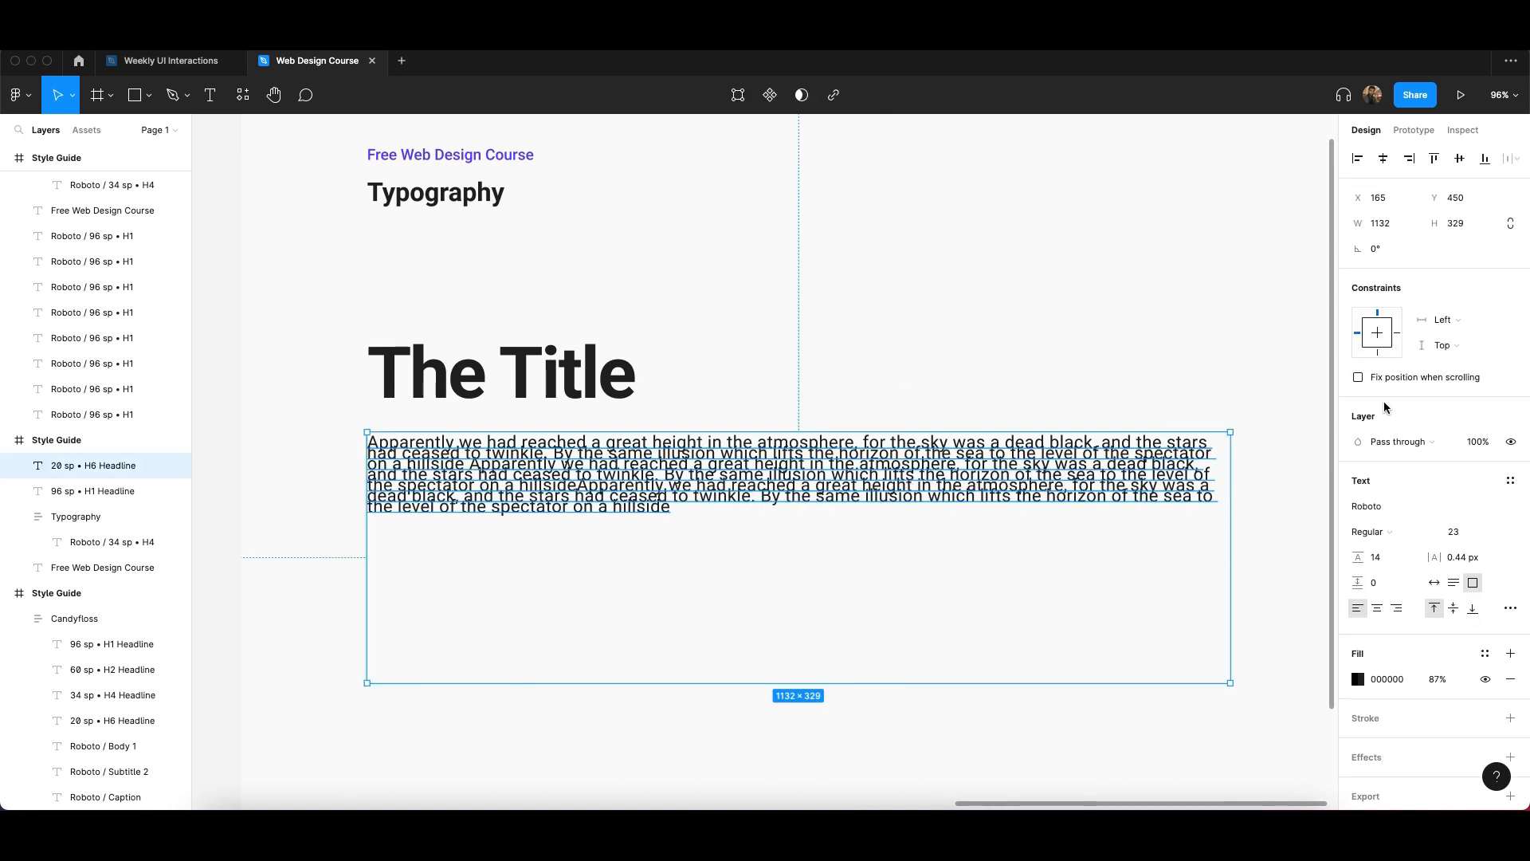
pyautogui.write('24')
pyautogui.press('Return')
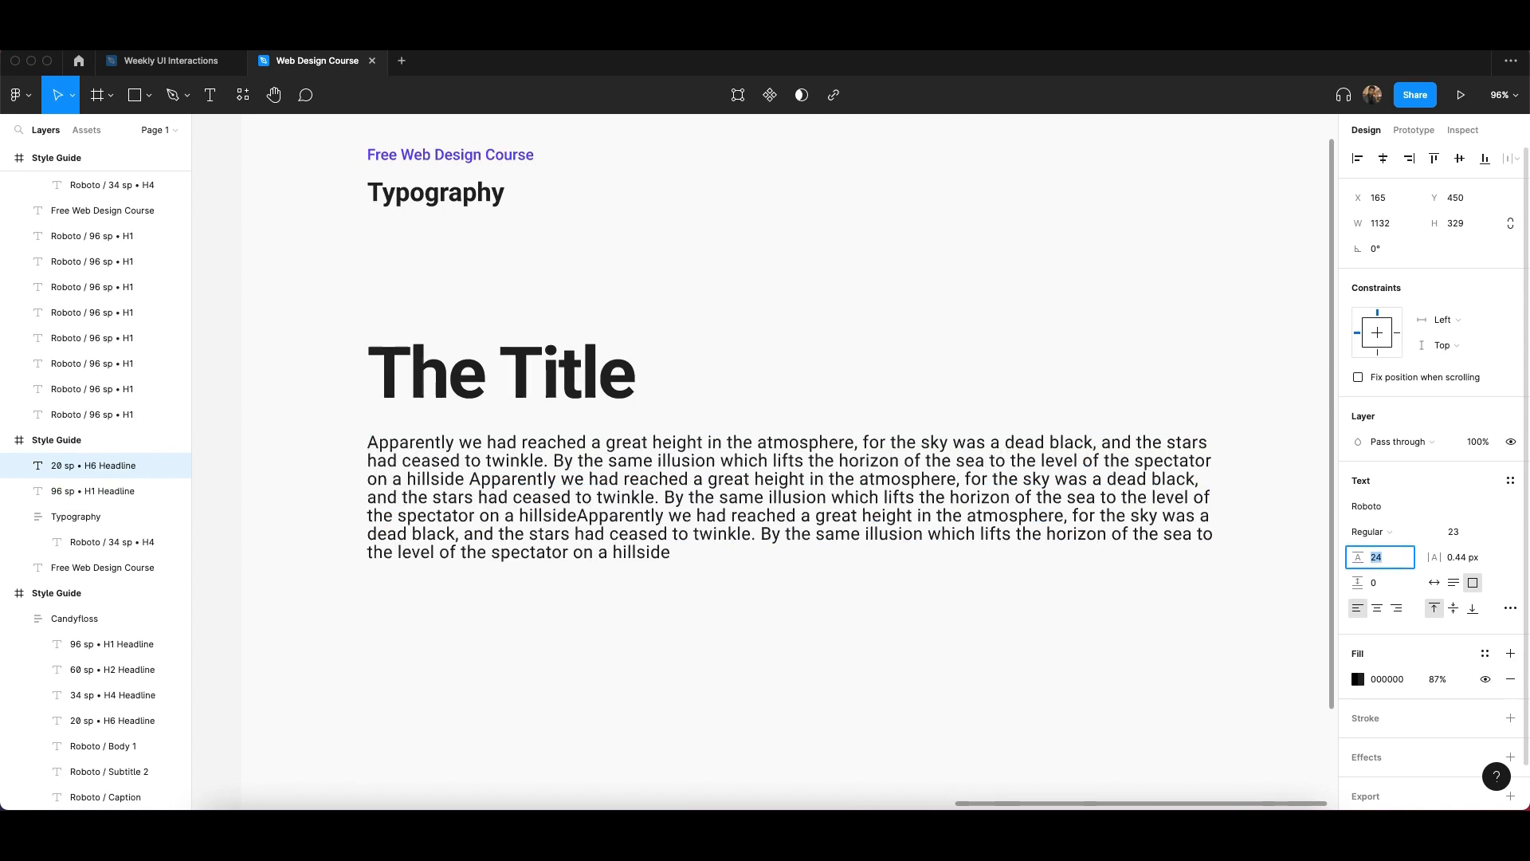
pyautogui.write('4')
pyautogui.press('Return')
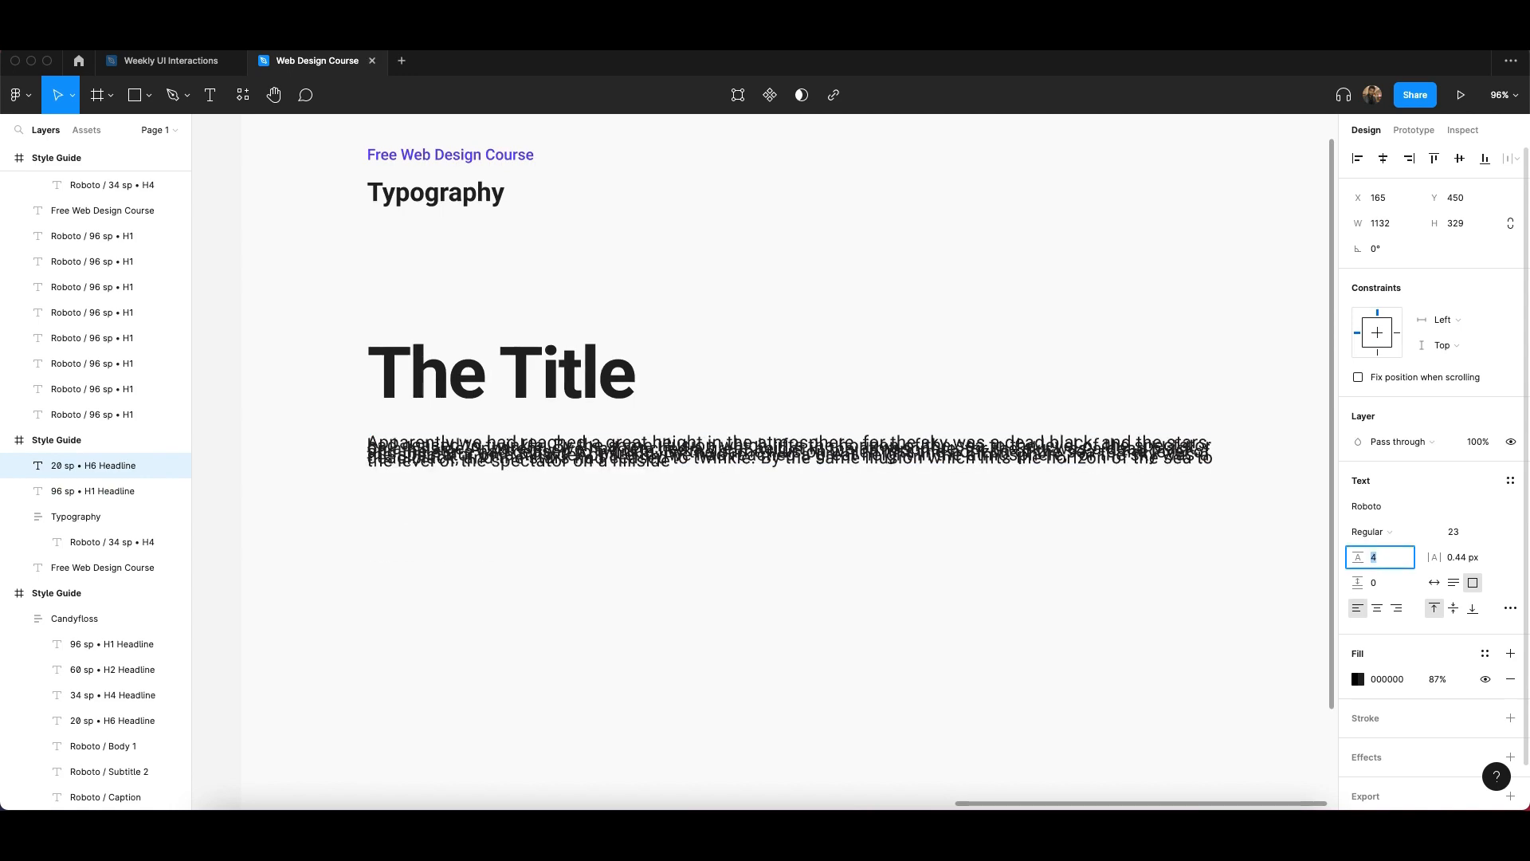
pyautogui.write('14')
pyautogui.press('Return')
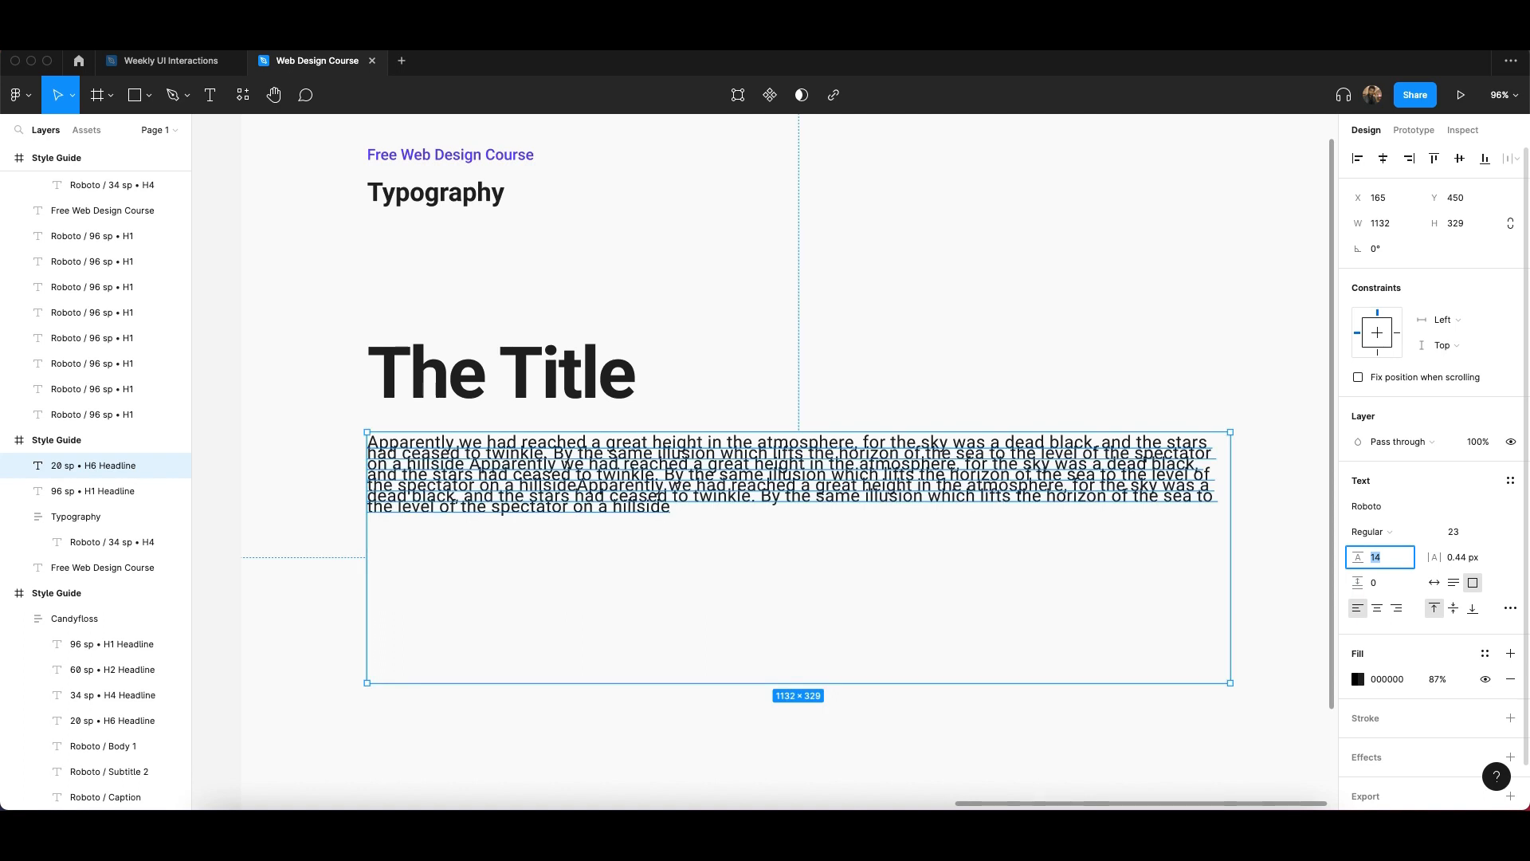
# Compare larger and smaller line heights on the paragraph, and set its line height to 34.
pyautogui.click(996, 331)
pyautogui.click(787, 500)
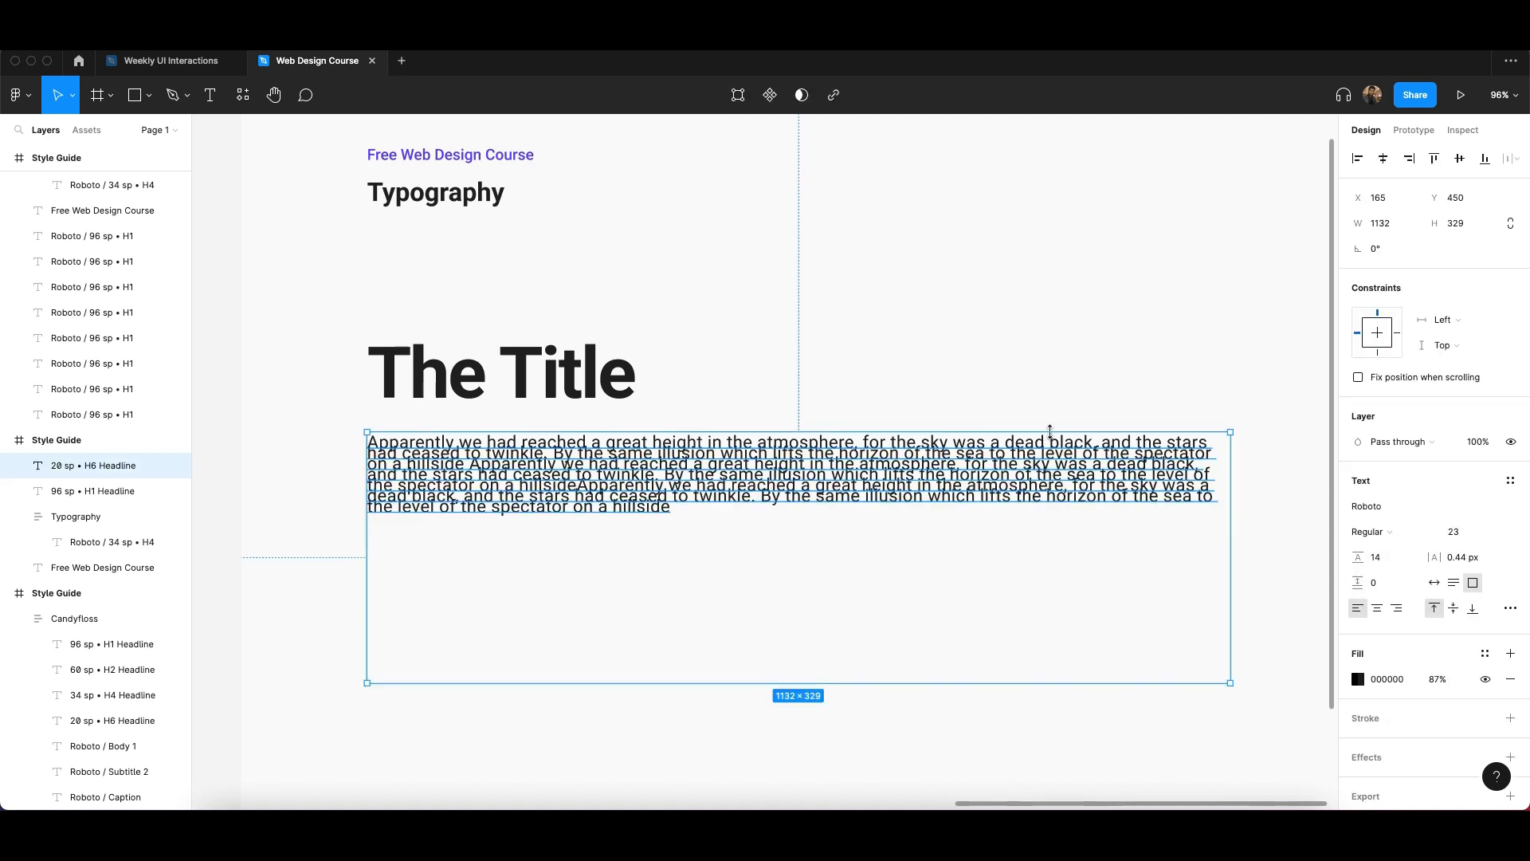
pyautogui.click(1393, 551)
pyautogui.hotkey('shift', 'Up')
pyautogui.hotkey('shift', 'Up')
pyautogui.hotkey('shift', 'Up')
pyautogui.hotkey('shift', 'Down')
pyautogui.hotkey('shift', 'Down')
pyautogui.hotkey('shift', 'Down')
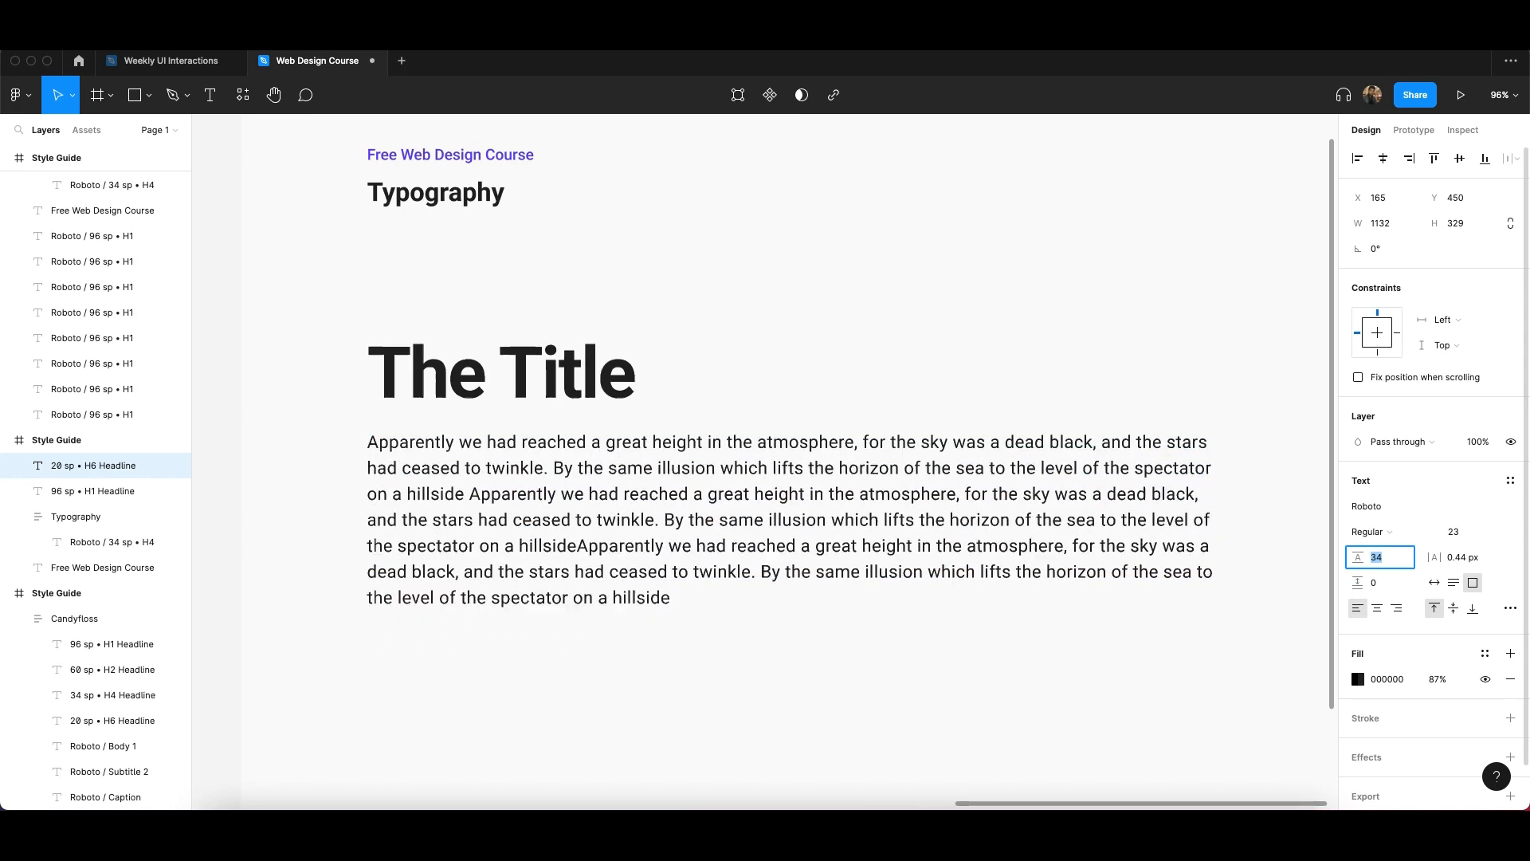
pyautogui.hotkey('shift', 'Up')
pyautogui.hotkey('shift', 'Up')
pyautogui.hotkey('shift', 'Down')
pyautogui.hotkey('shift', 'Down')
pyautogui.hotkey('shift', 'Up')
pyautogui.hotkey('shift', 'Up')
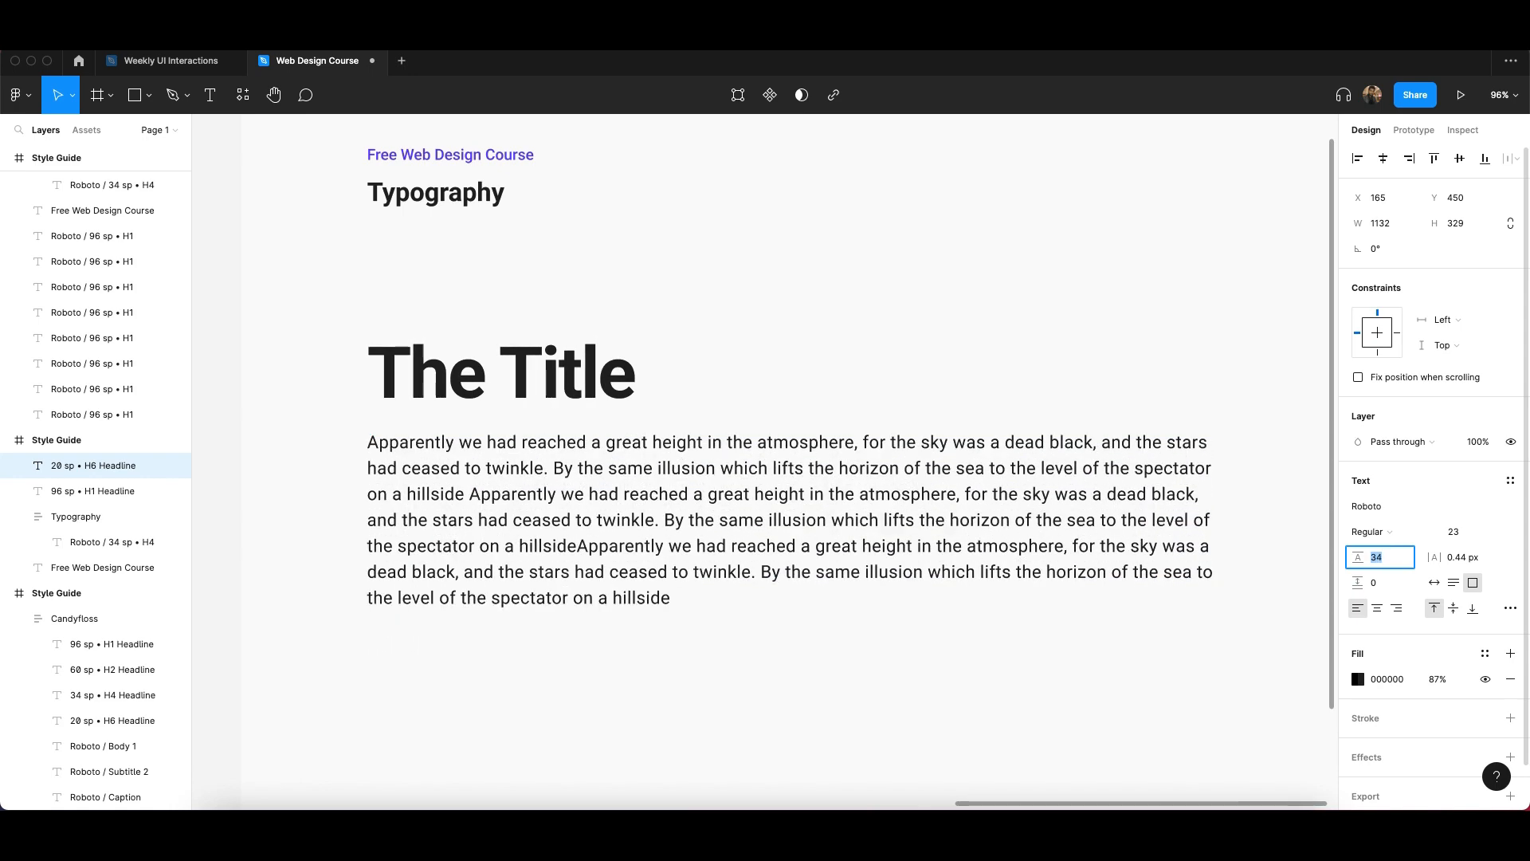
# Set the line height of "The Title" to 132.
pyautogui.click(970, 371)
pyautogui.click(543, 381)
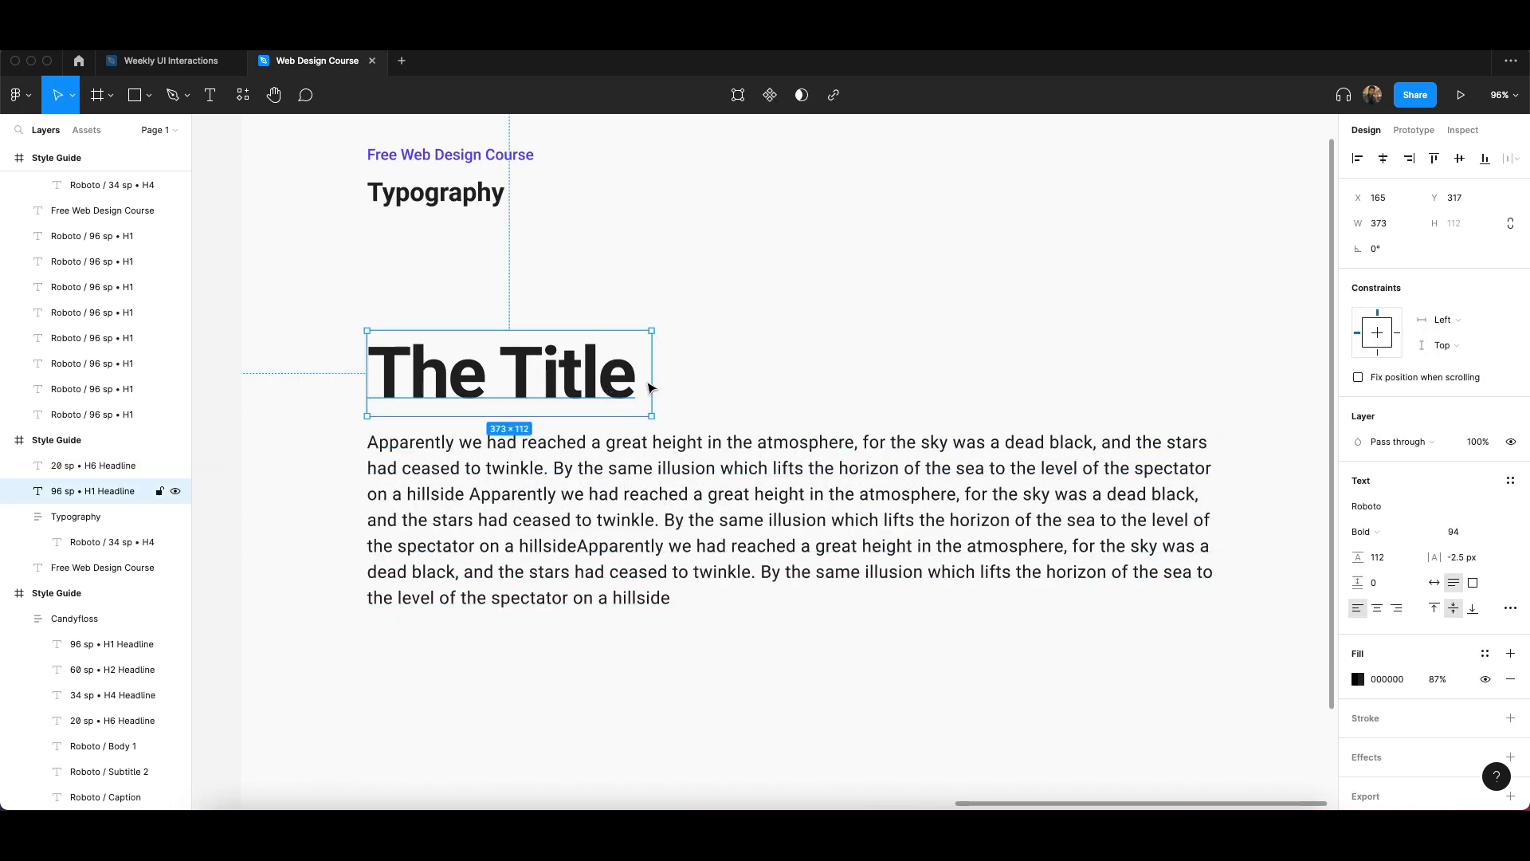
pyautogui.click(1389, 564)
pyautogui.write('132')
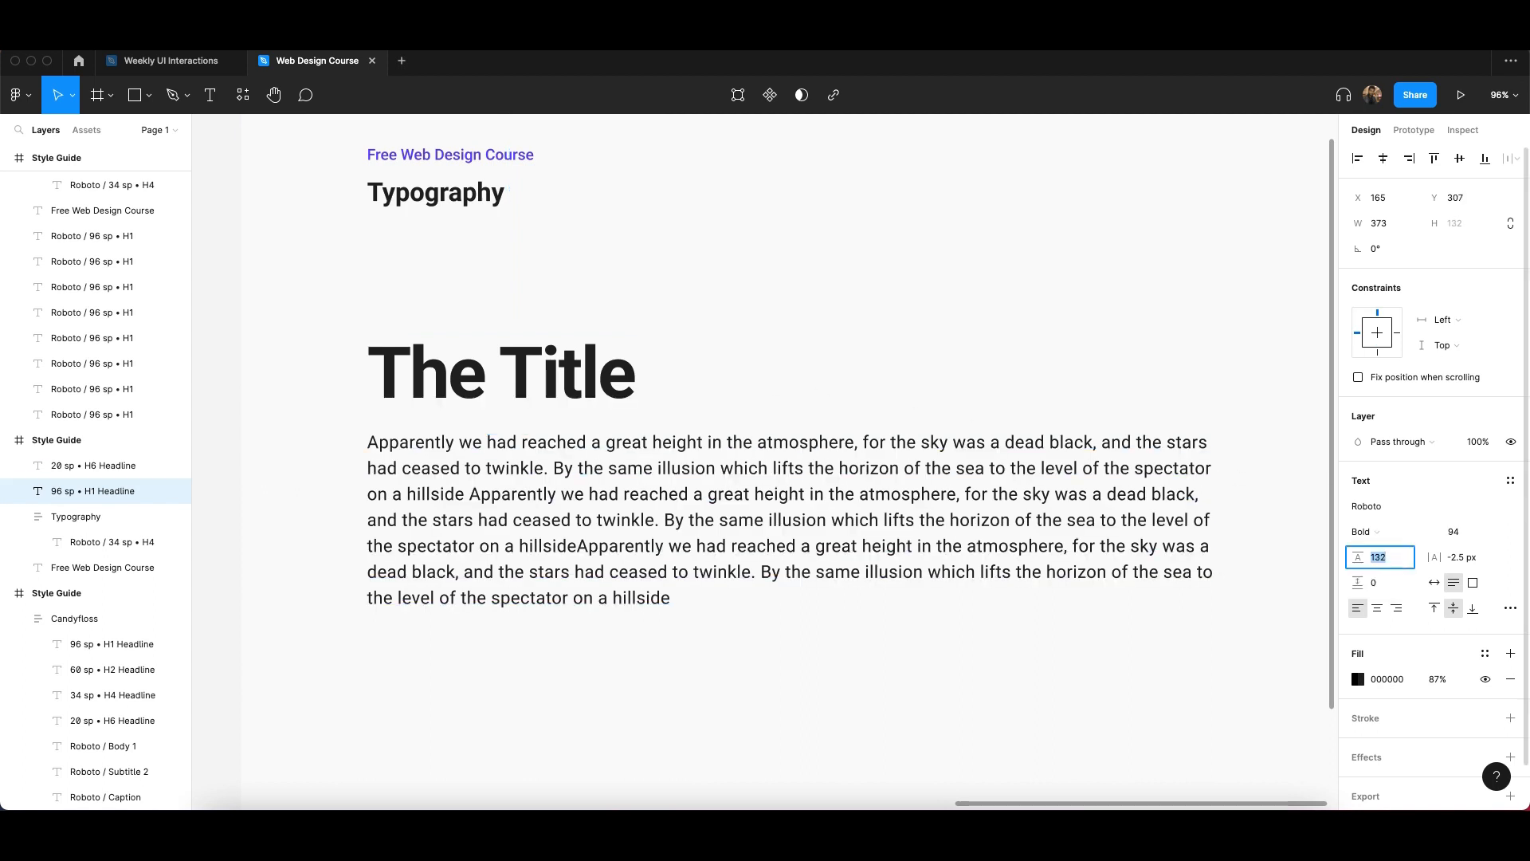
# Try tight letter spacings of -32.5 px and -12.5 px on "The Title".
pyautogui.click(1455, 558)
pyautogui.hotkey('shift', 'Down')
pyautogui.hotkey('shift', 'Down')
pyautogui.hotkey('shift', 'Down')
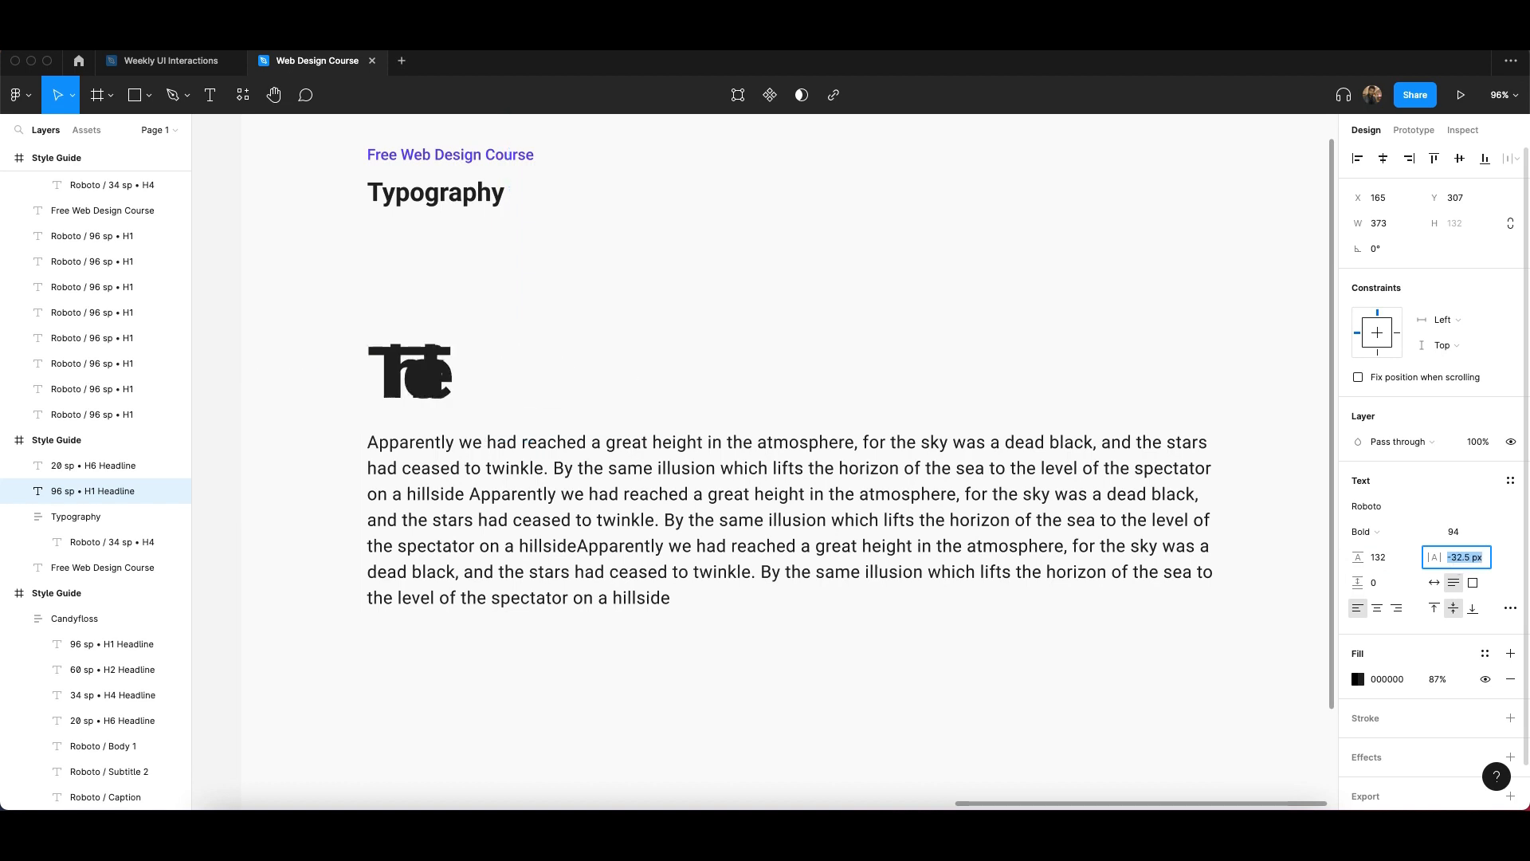
pyautogui.hotkey('shift', 'Up')
pyautogui.hotkey('shift', 'Up')
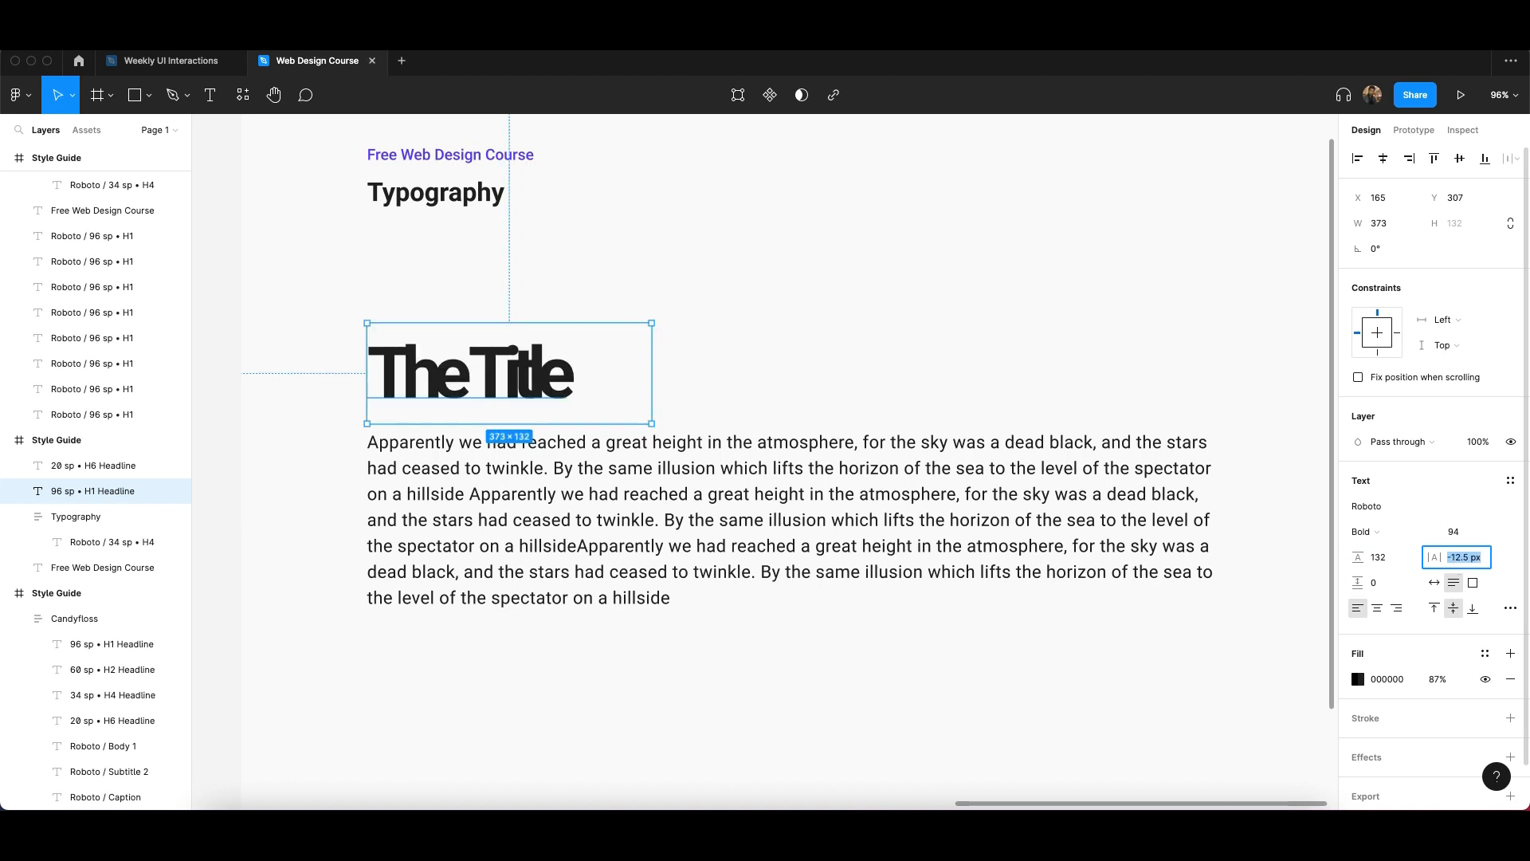
# Widen the letter spacing of "The Title" to 17.5 px.
pyautogui.click(610, 366)
pyautogui.click(569, 373)
pyautogui.hotkey('shift', 'Up')
pyautogui.hotkey('shift', 'Up')
pyautogui.hotkey('shift', 'Down')
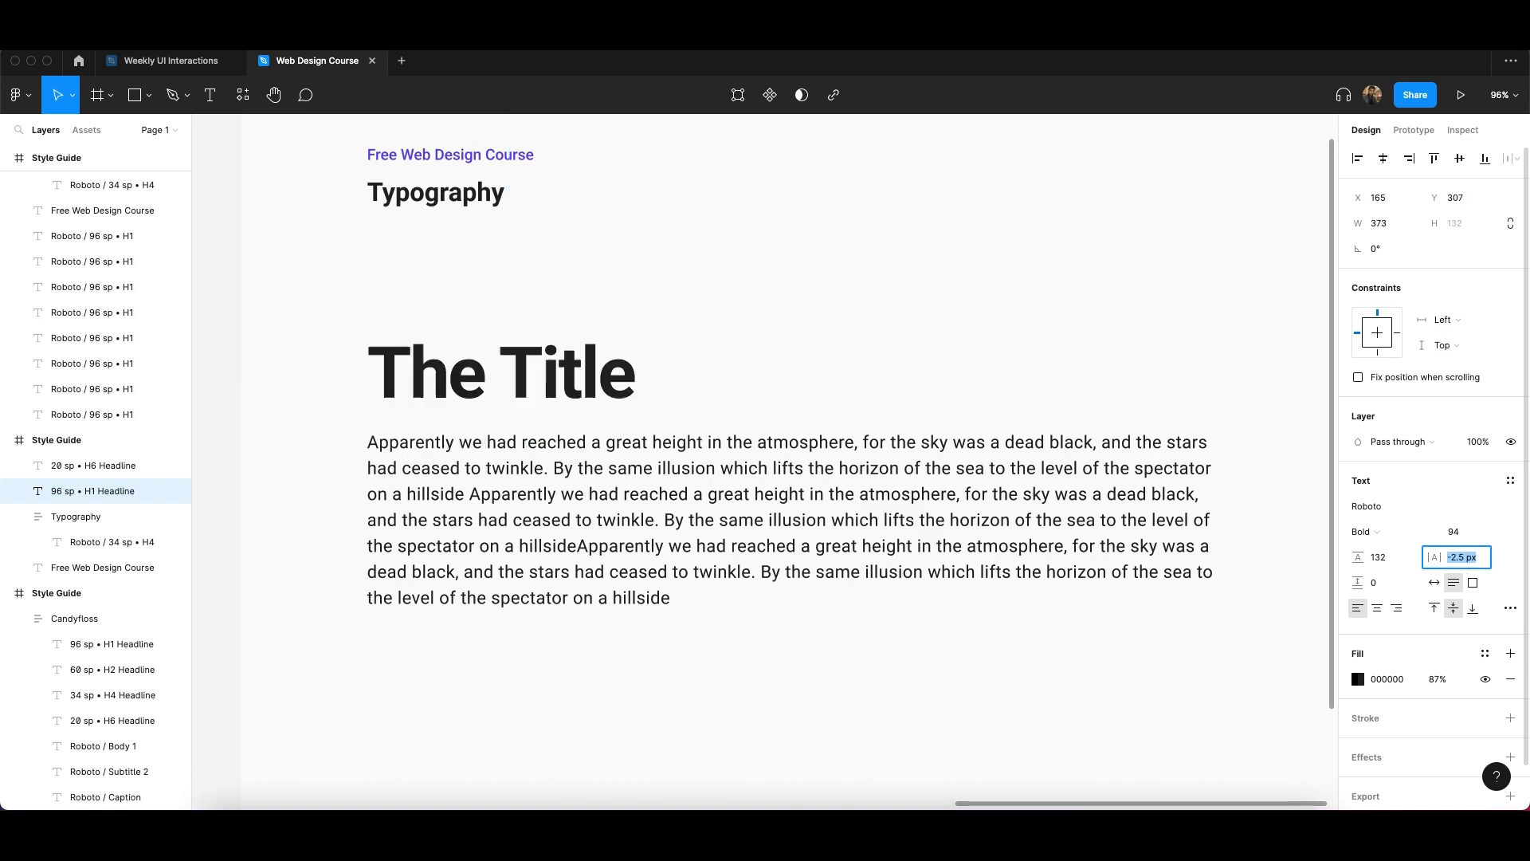
pyautogui.hotkey('shift', 'Up')
pyautogui.hotkey('shift', 'Up')
# Examine the title's letter spacing up close and select the letter "T" of "Title" within the text.
pyautogui.scroll(2, 648, 375)
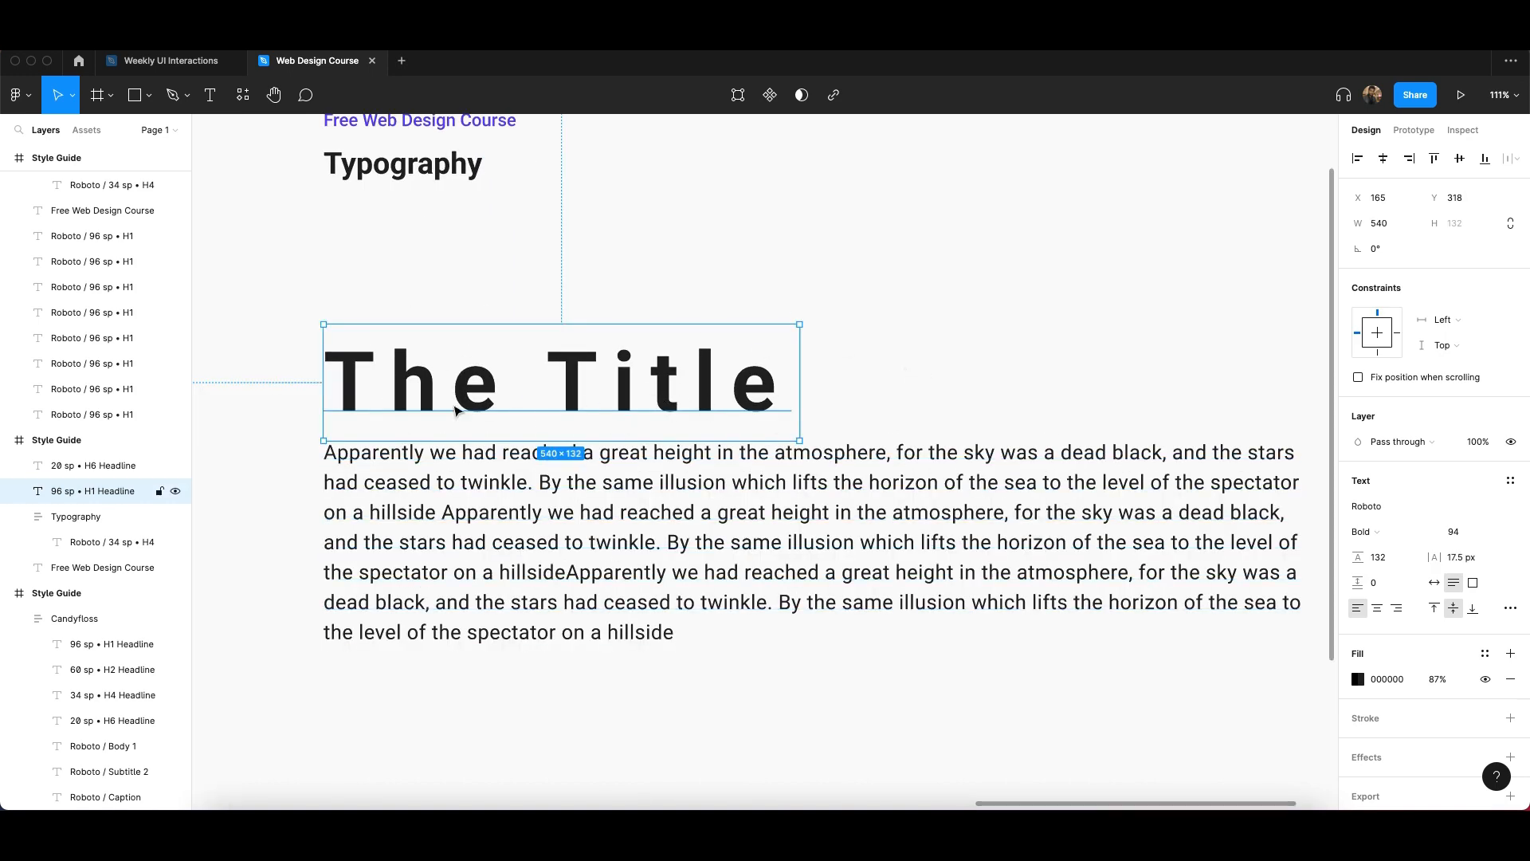
pyautogui.scroll(5, 570, 409)
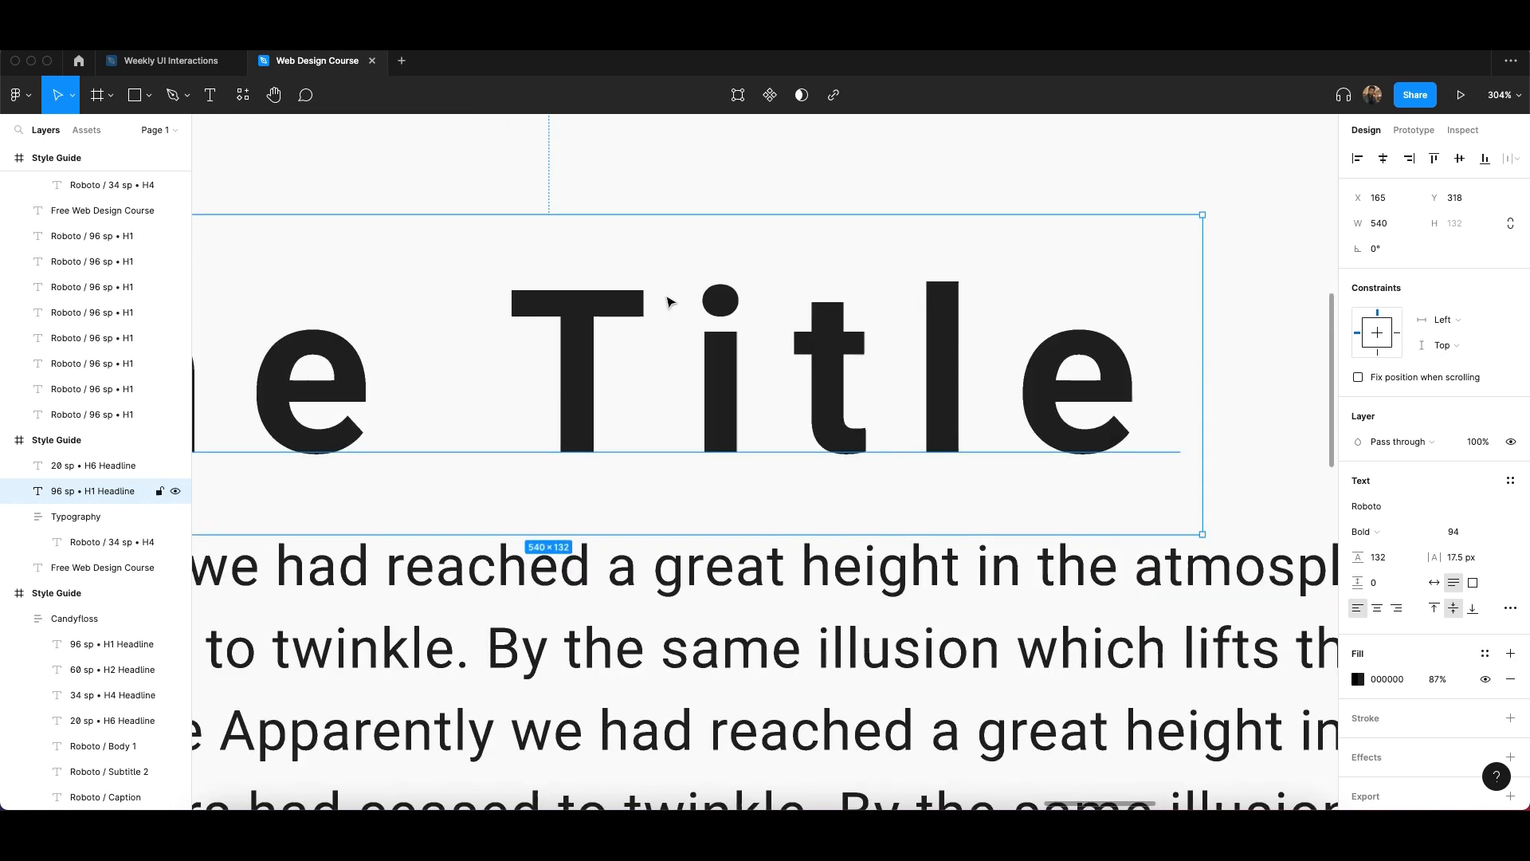
pyautogui.doubleClick(819, 392)
pyautogui.scroll(-4, 761, 388)
pyautogui.moveTo(663, 362); pyautogui.dragTo(686, 352)
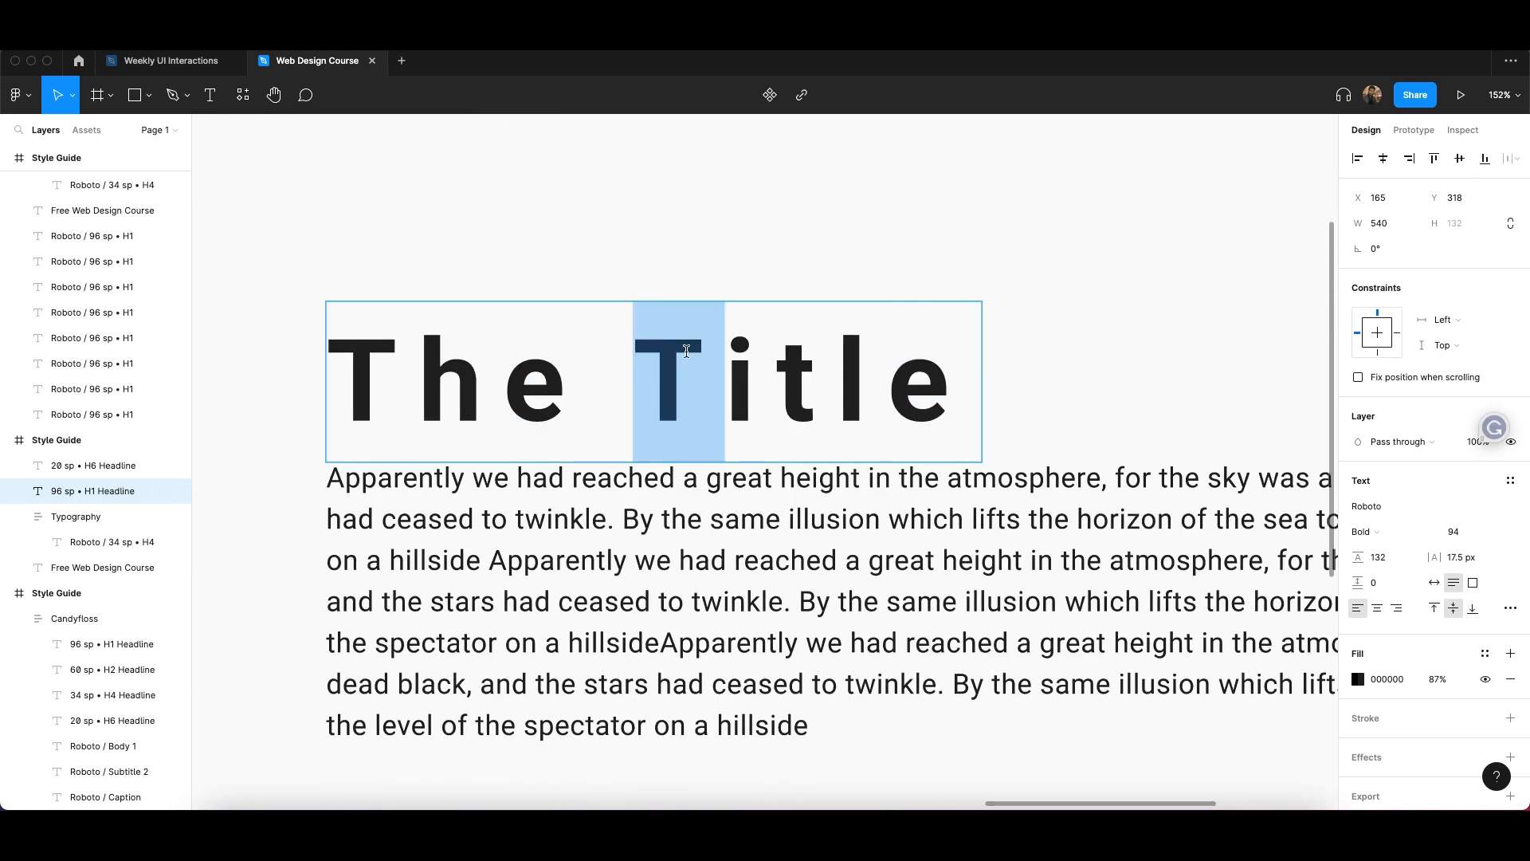
# Finish editing the title text and set the letter spacing of "The Title" to -2.5 px.
pyautogui.scroll(-3, 547, 404)
pyautogui.press('Escape')
pyautogui.scroll(3, 685, 418)
pyautogui.scroll(-2, 686, 397)
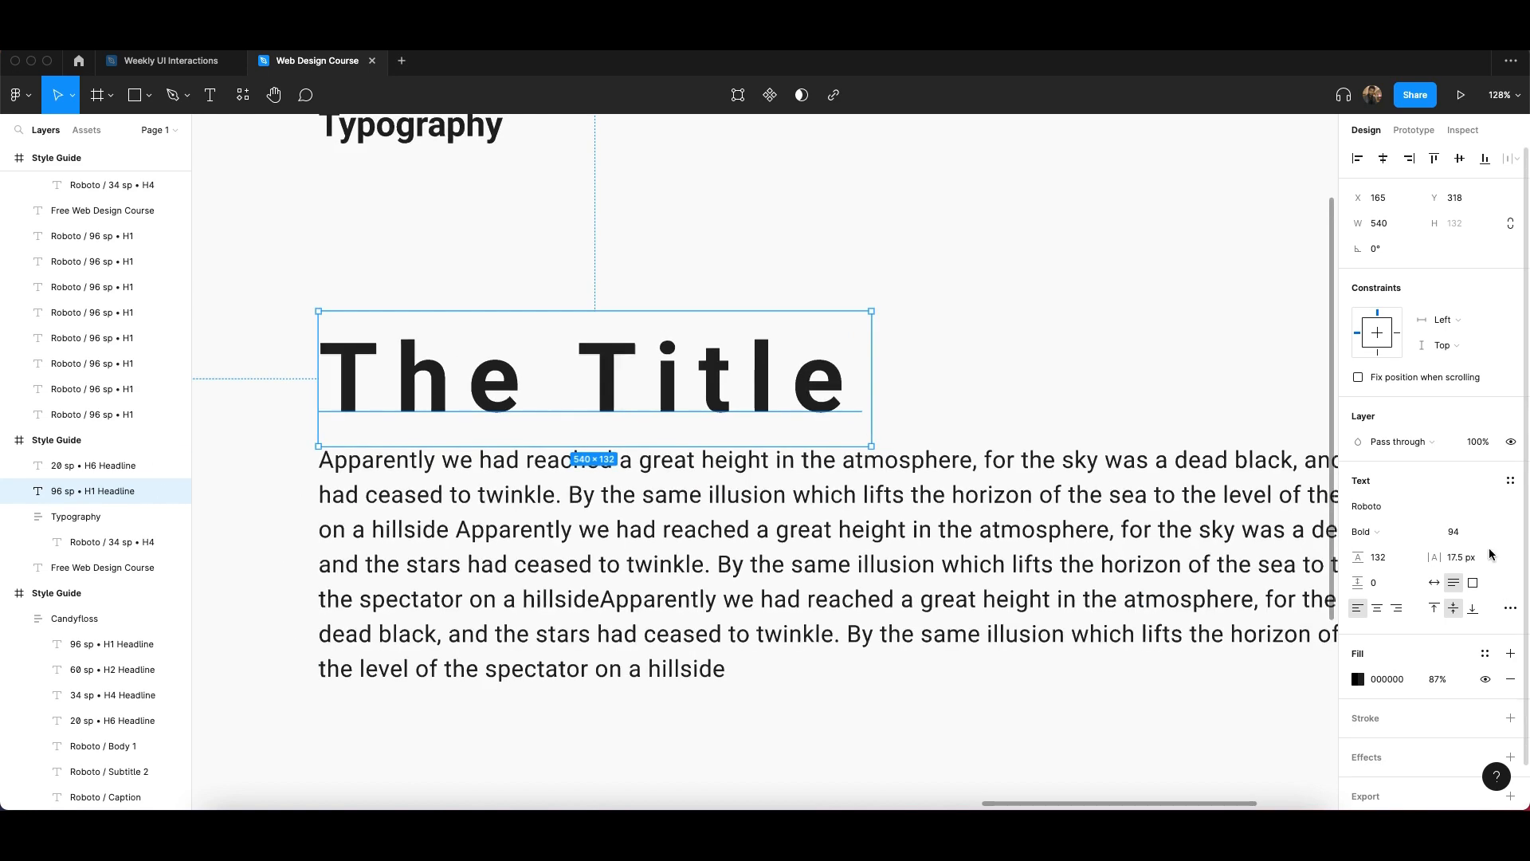
pyautogui.click(1451, 558)
pyautogui.write('-2.5')
pyautogui.press('Return')
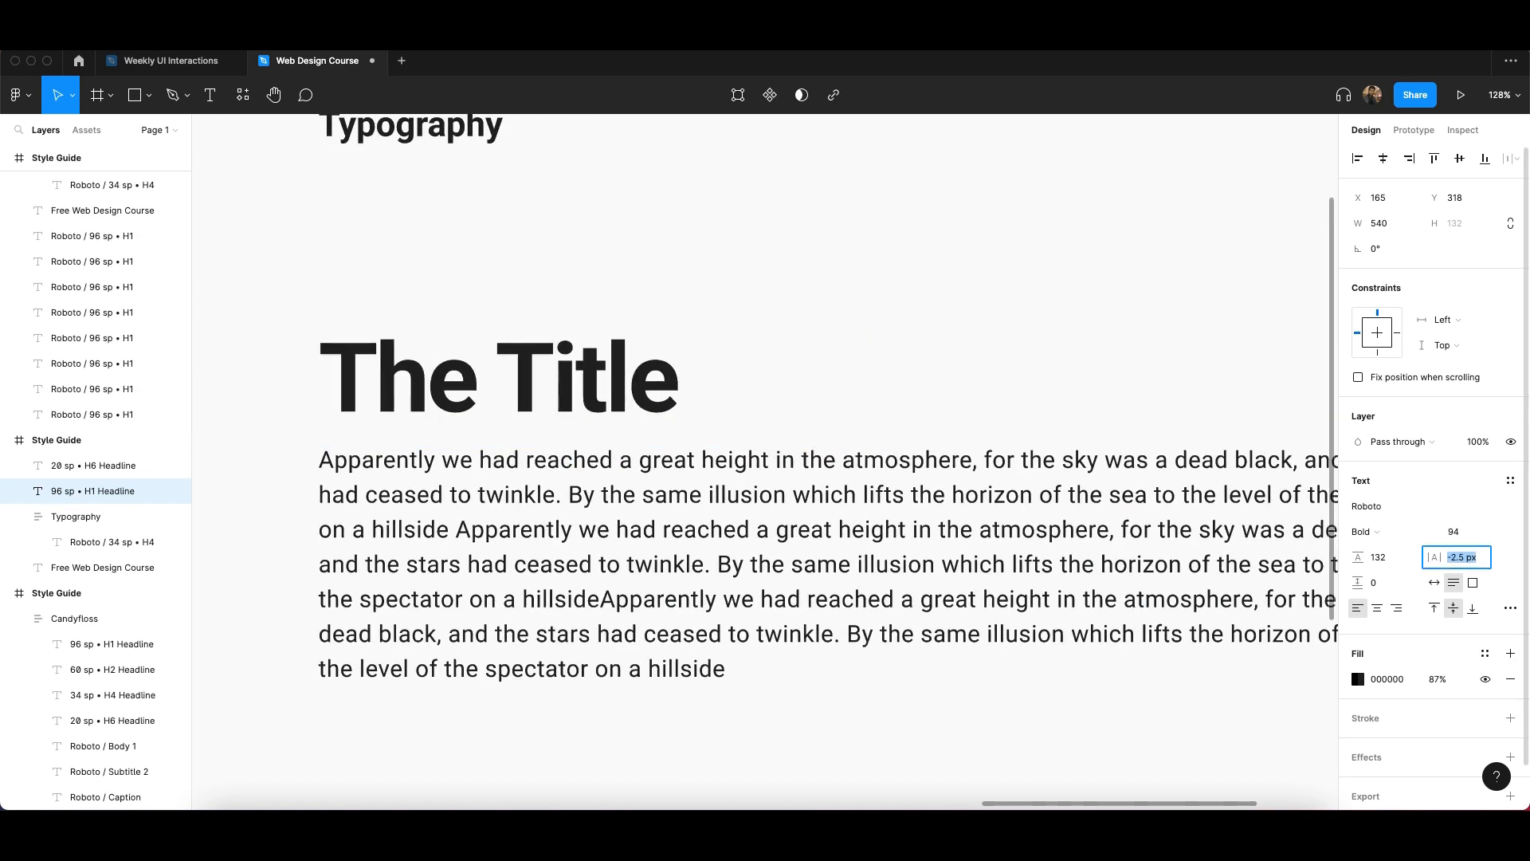
# Try "auto" as the letter spacing value of "The Title".
pyautogui.write('au')
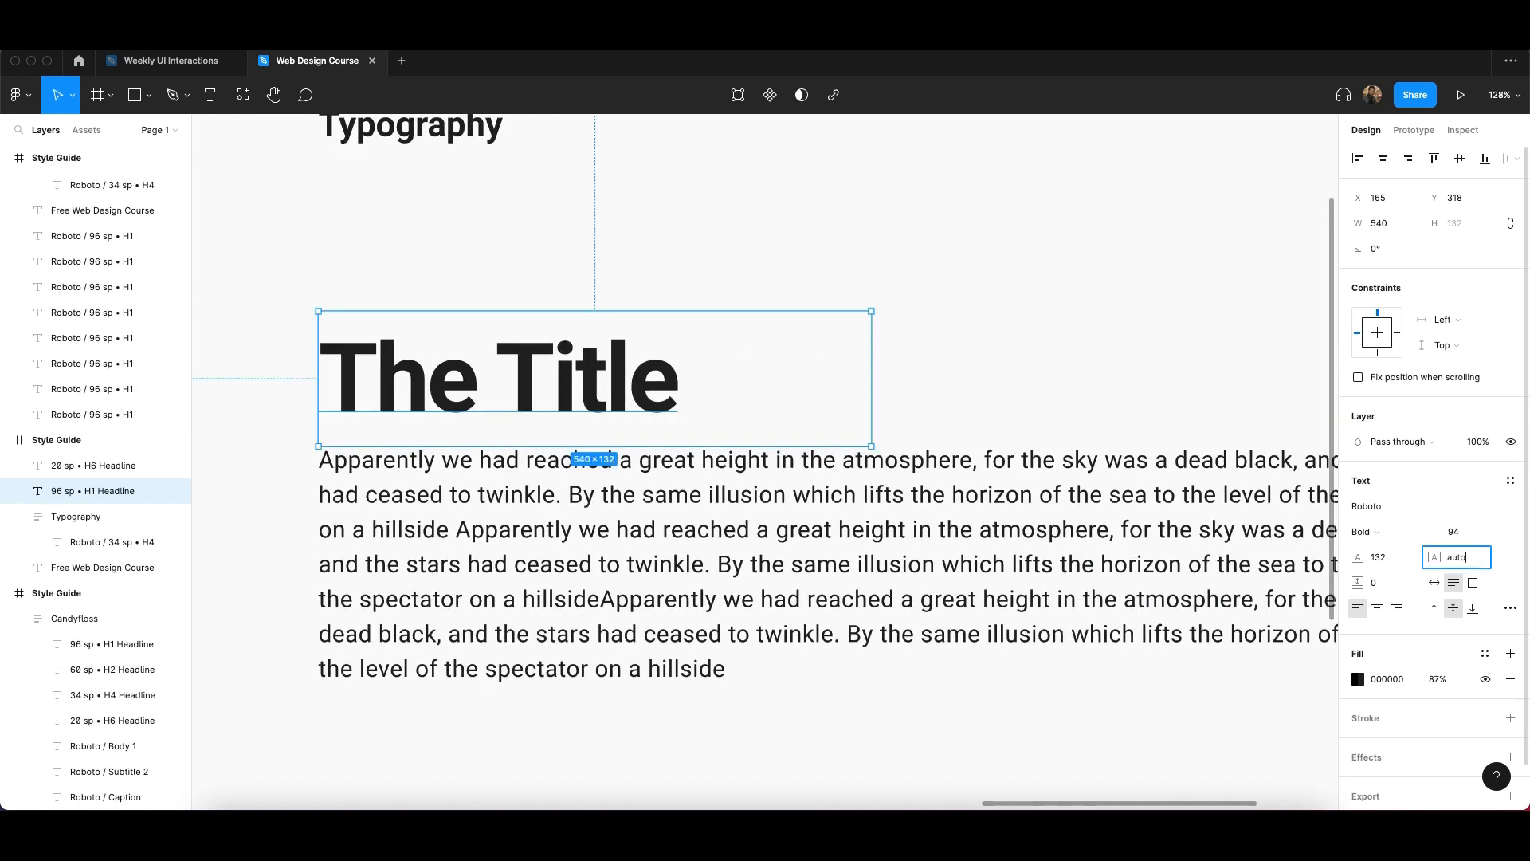
pyautogui.write('to')
pyautogui.hotkey('shift', 'Tab')
# Narrow the text box of "The Title" to about 374 px wide.
pyautogui.click(1093, 376)
pyautogui.click(480, 400)
pyautogui.moveTo(872, 405); pyautogui.dragTo(701, 398)
pyautogui.click(889, 405)
# Switch the paragraph below the title to auto width, return it to auto height and narrow its box to about 1106 px.
pyautogui.click(619, 438)
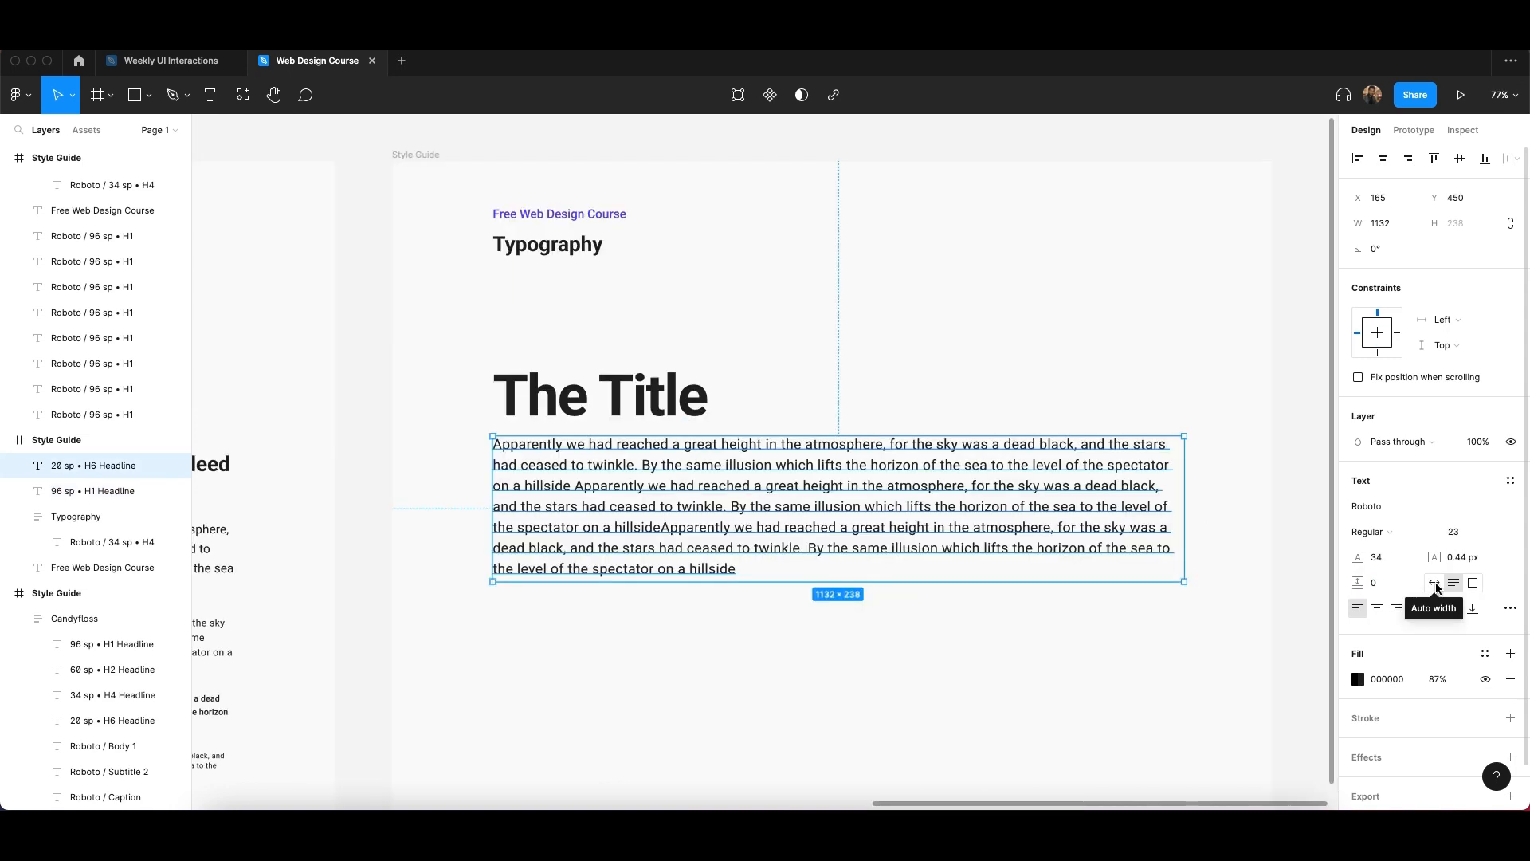
pyautogui.click(1435, 584)
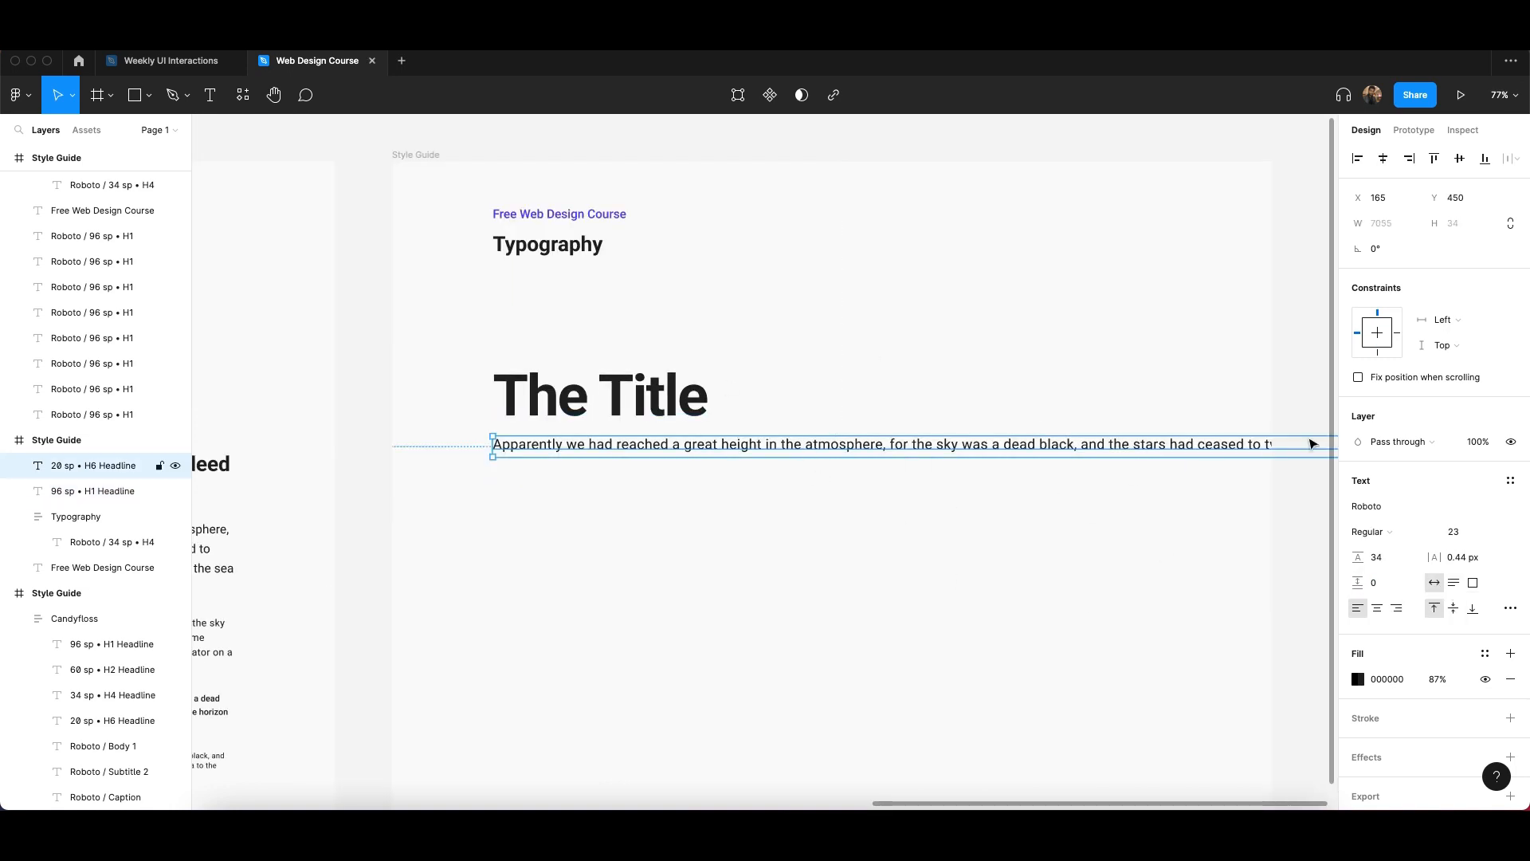
pyautogui.click(1454, 582)
pyautogui.scroll(-5, 948, 494)
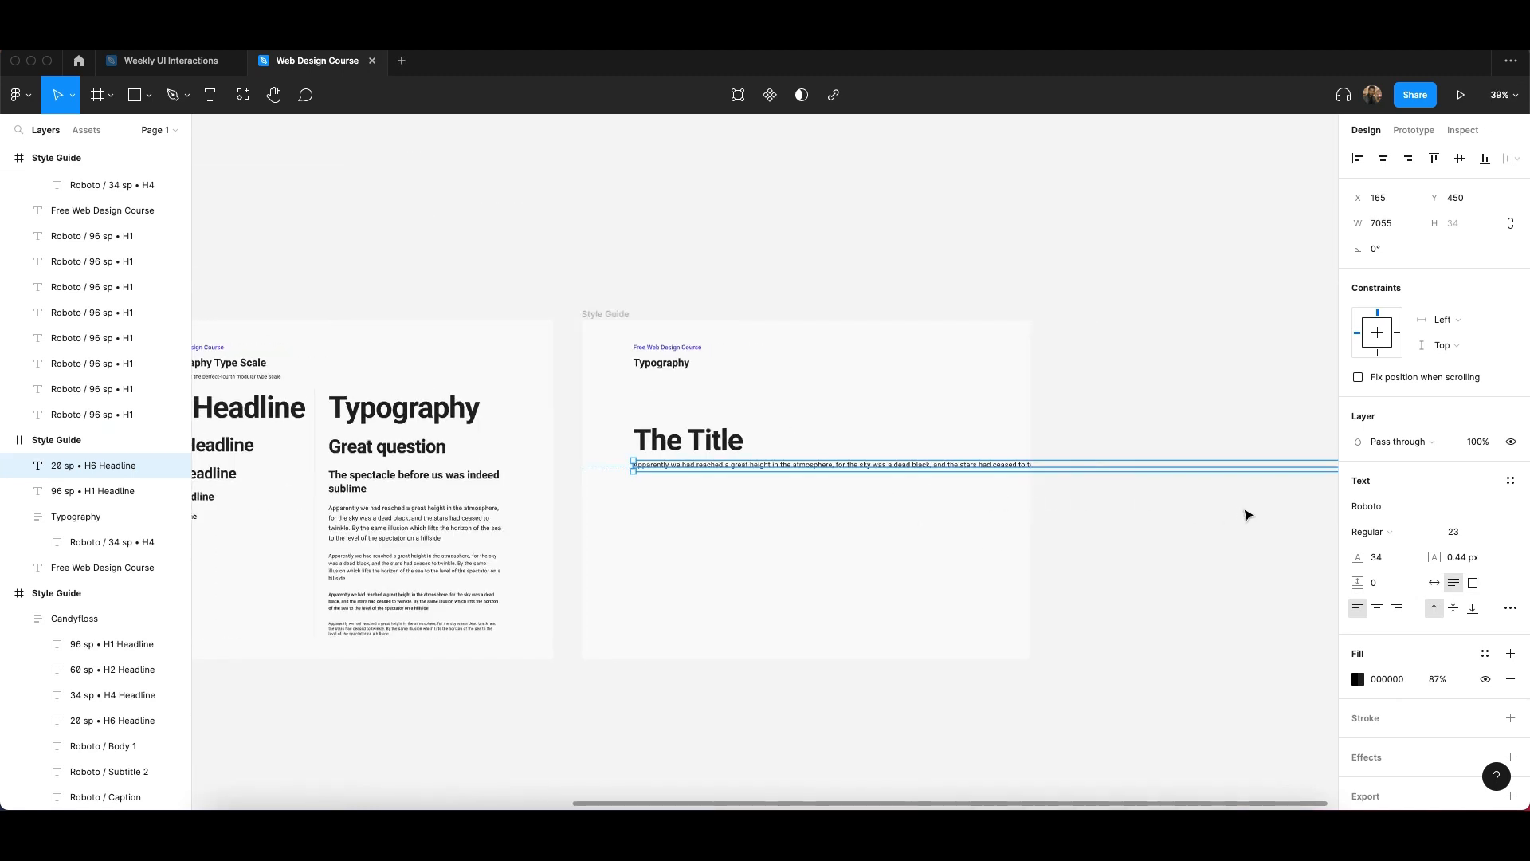
pyautogui.hscroll(10, 1247, 514)
pyautogui.scroll(-6, 1236, 495)
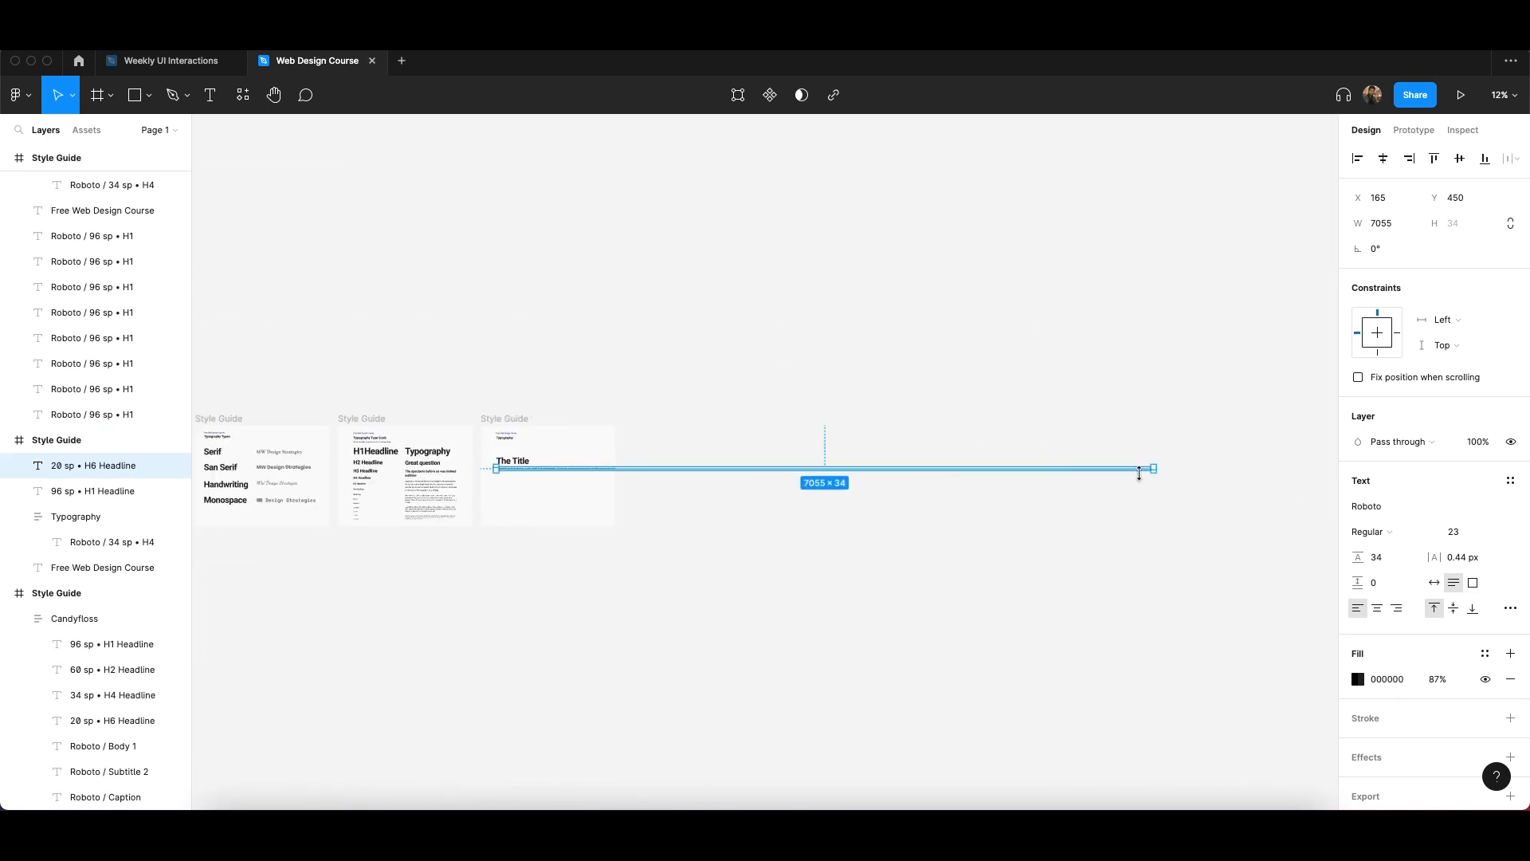
pyautogui.moveTo(1156, 470); pyautogui.dragTo(604, 470)
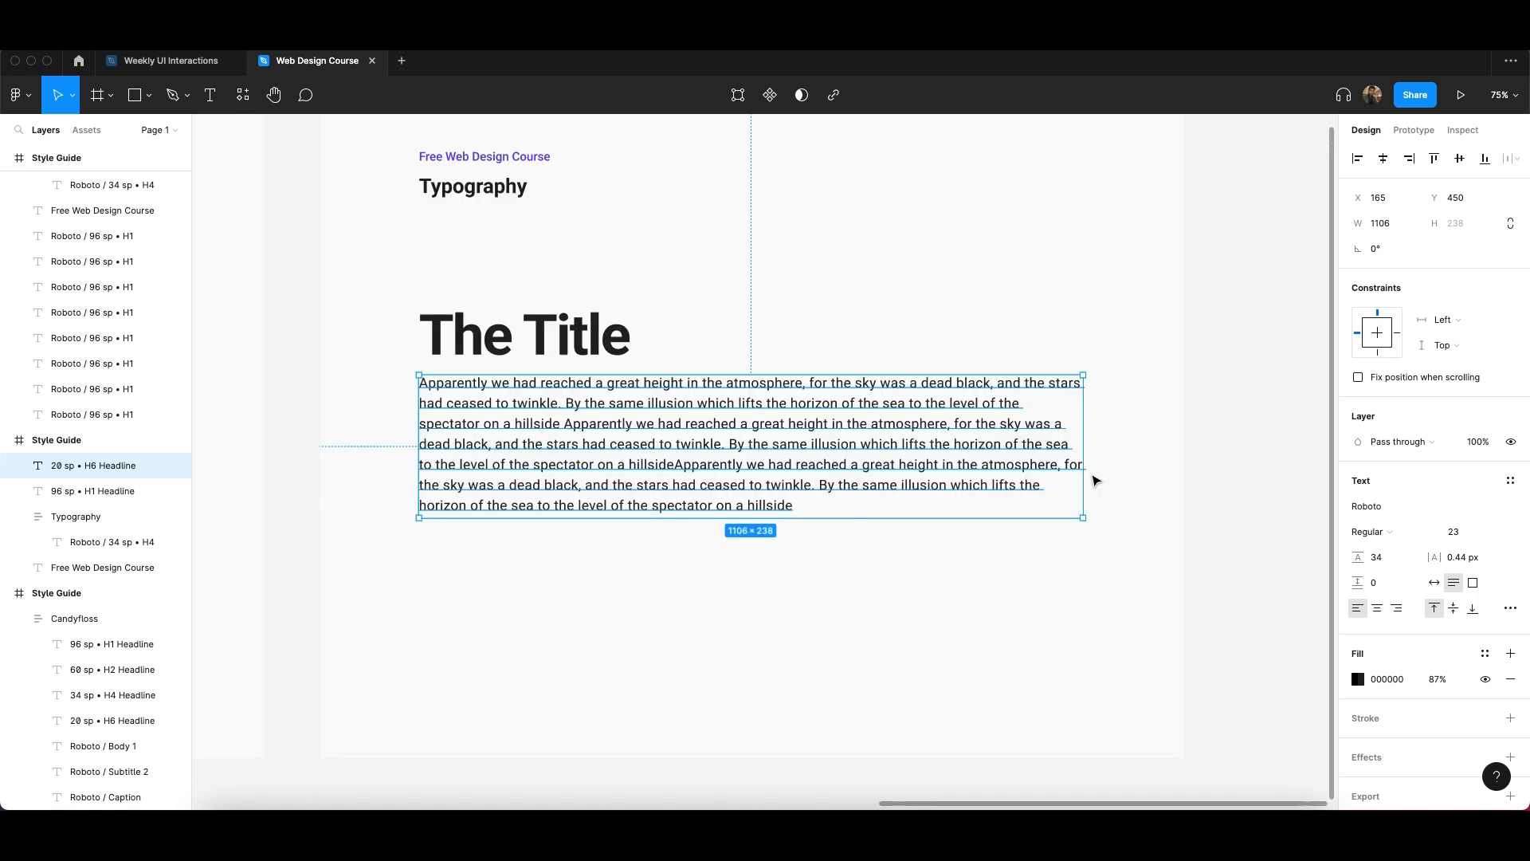
# Narrow the auto-height paragraph box further to about 1081 px wide.
pyautogui.moveTo(1083, 476); pyautogui.dragTo(1067, 473)
pyautogui.click(1142, 482)
pyautogui.click(898, 459)
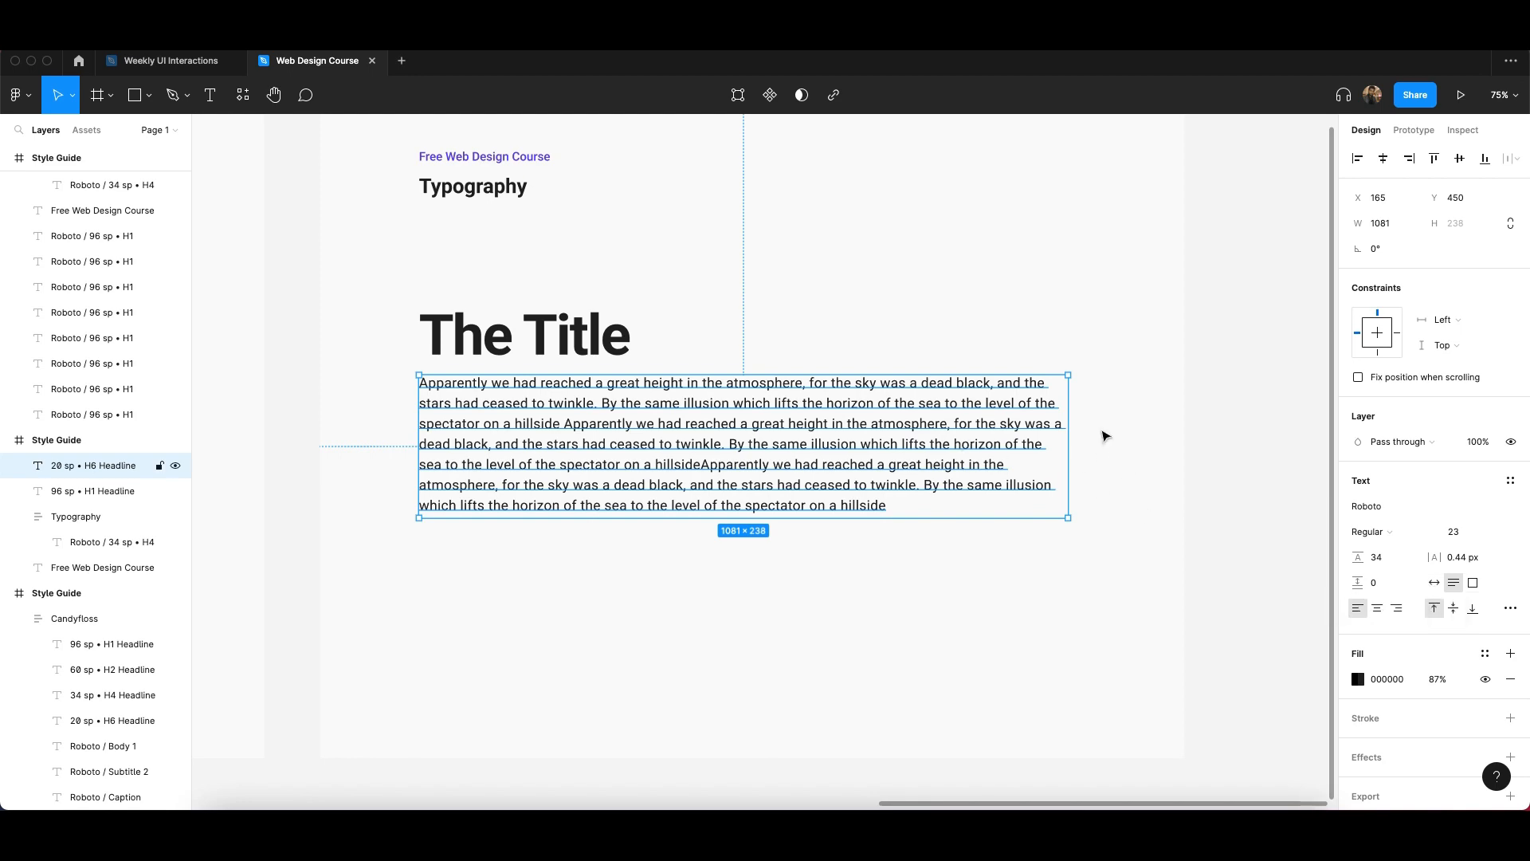
# Try widening the paragraph box to about 1107 px and undo the resize.
pyautogui.moveTo(1068, 453); pyautogui.dragTo(918, 437)
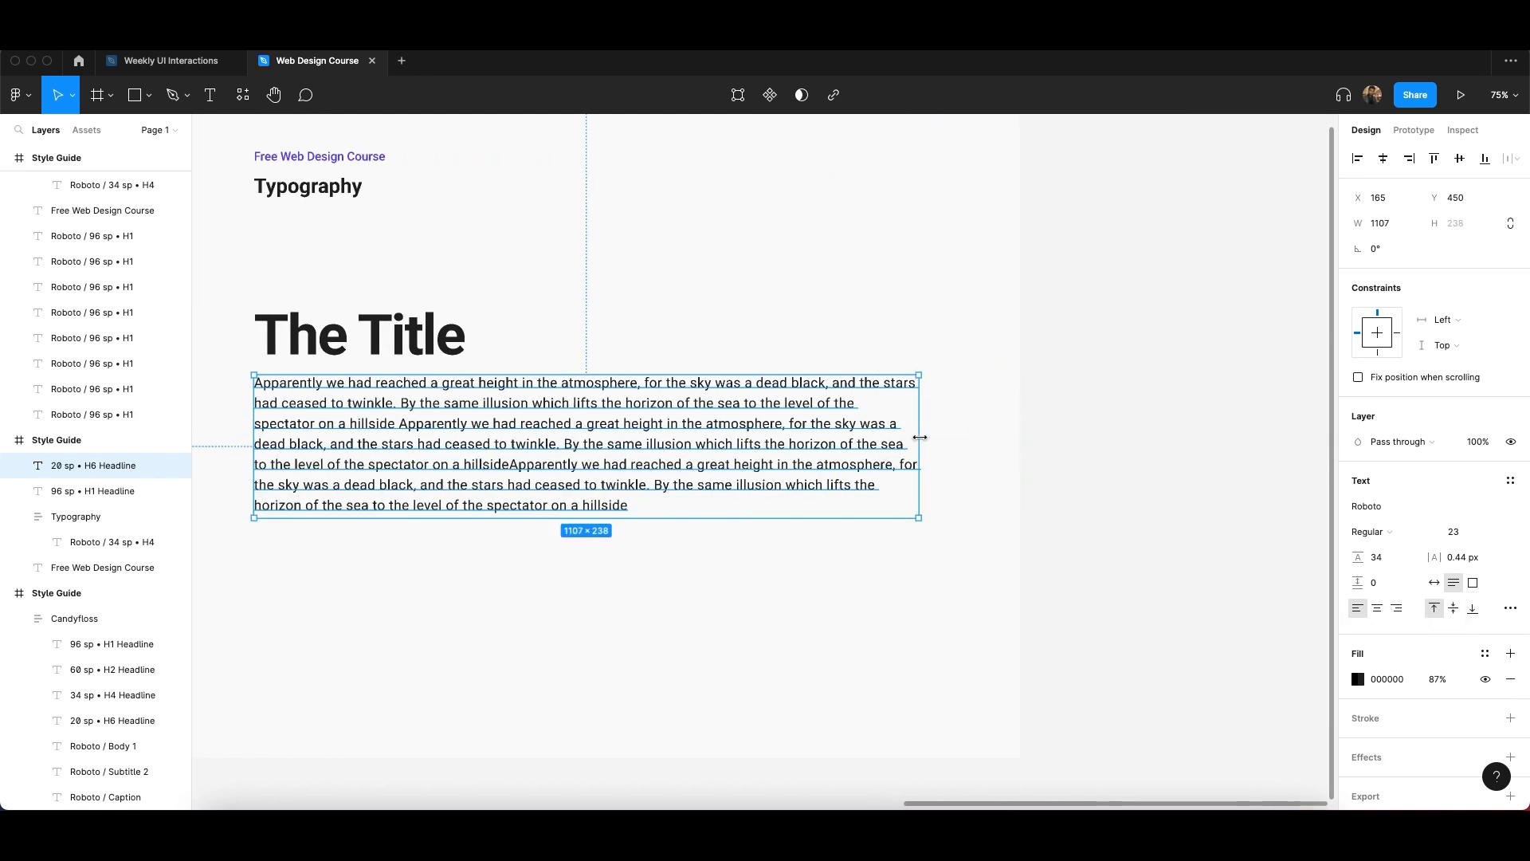
pyautogui.press('super+z')
pyautogui.hscroll(-3, 1136, 519)
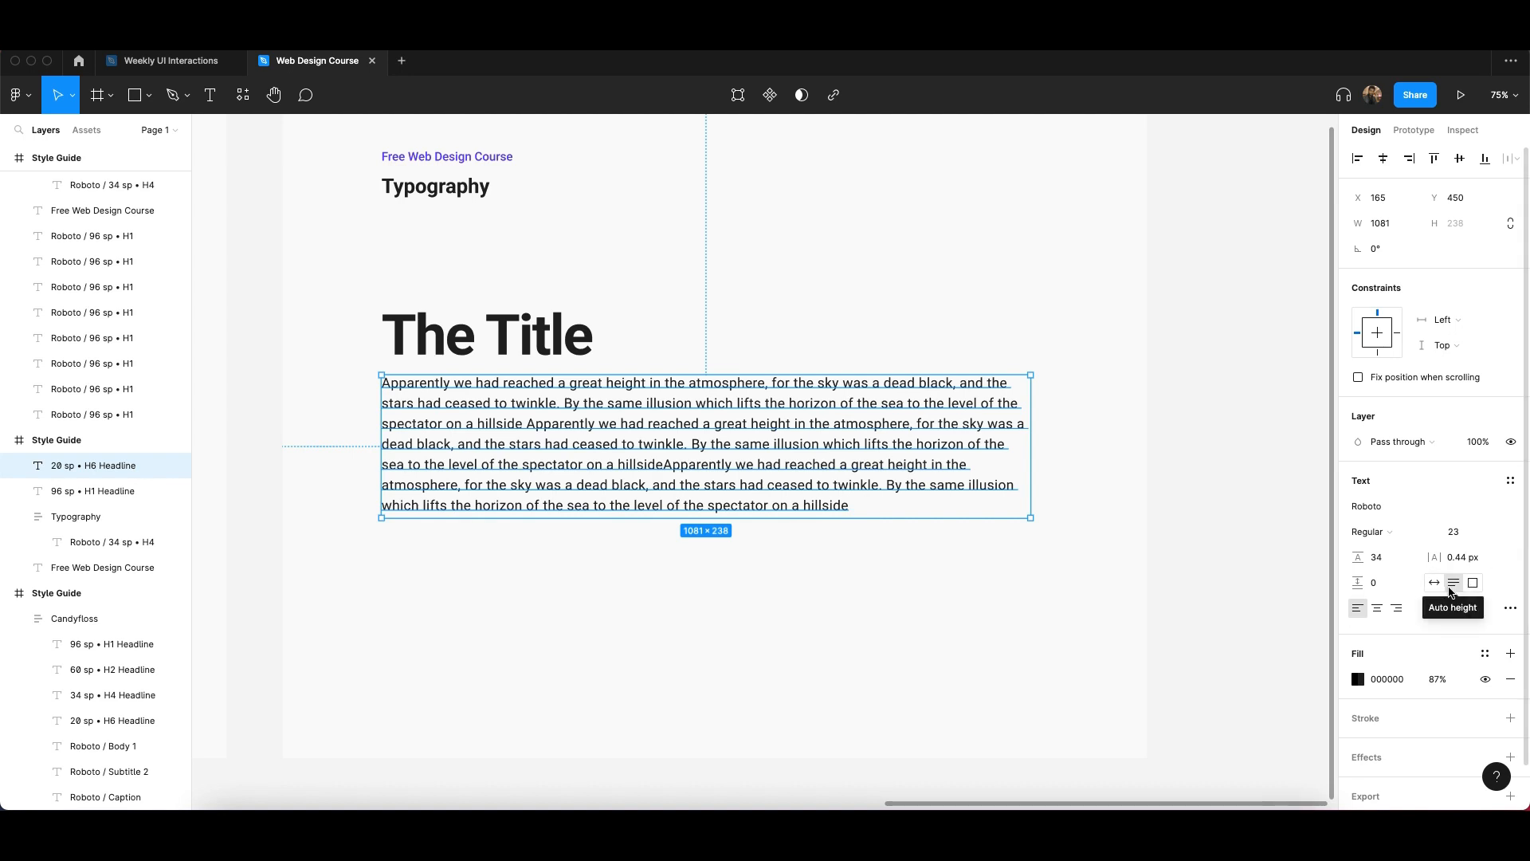
# Switch the paragraph to fixed size and stretch its box to about 443 px high.
pyautogui.click(1474, 588)
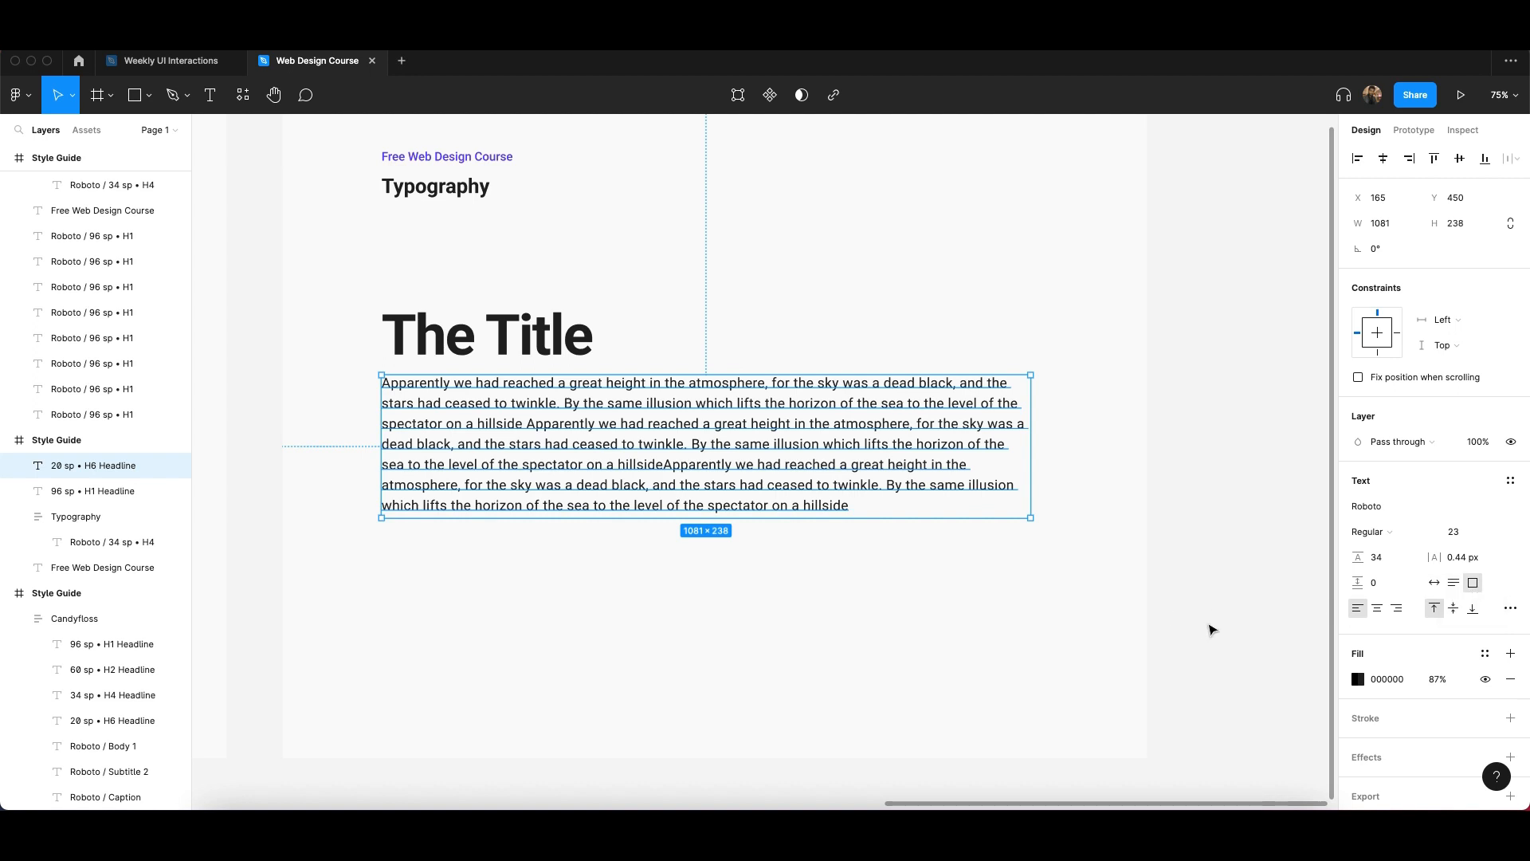
pyautogui.moveTo(951, 518); pyautogui.dragTo(951, 640)
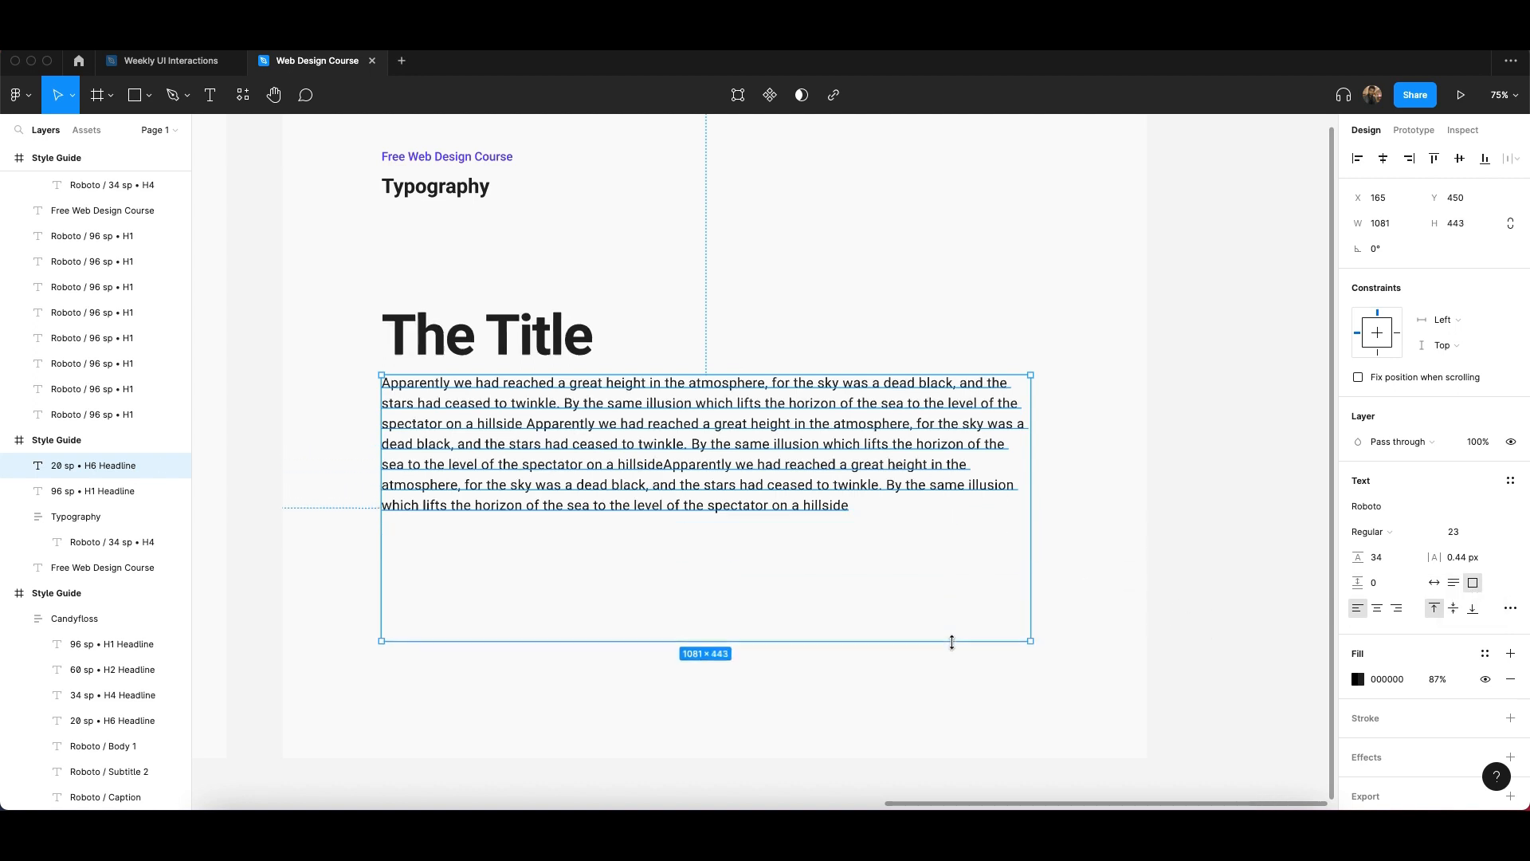
# Try adding random filler letters at the end of the paragraph, then undo the added text.
pyautogui.doubleClick(851, 505)
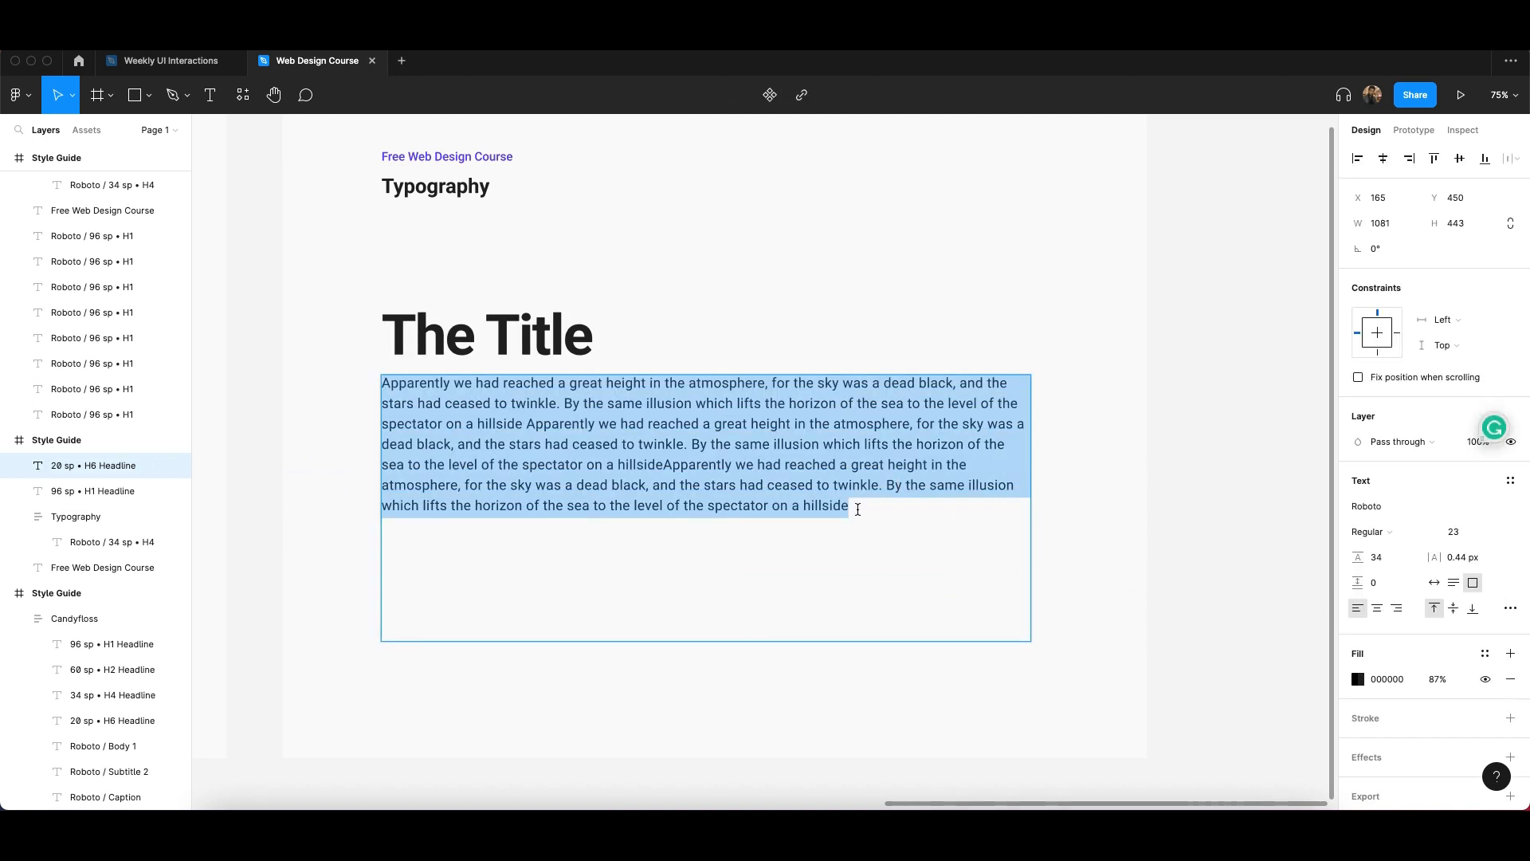
pyautogui.click(851, 505)
pyautogui.write('jdasjjsankxsanxnskamix')
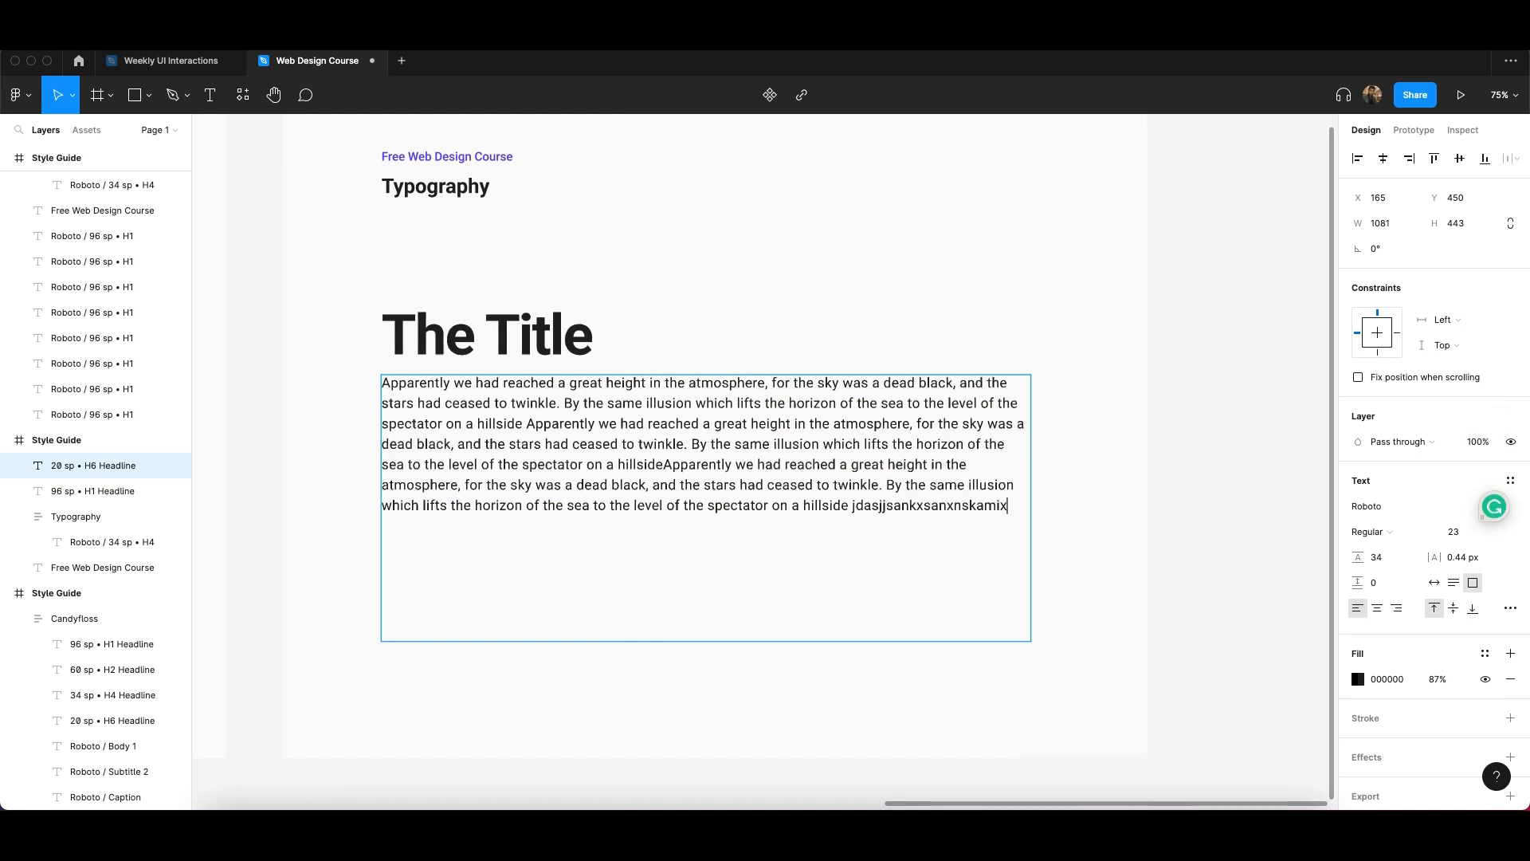
pyautogui.write('jixkjaksmxskmxmsxmsmx')
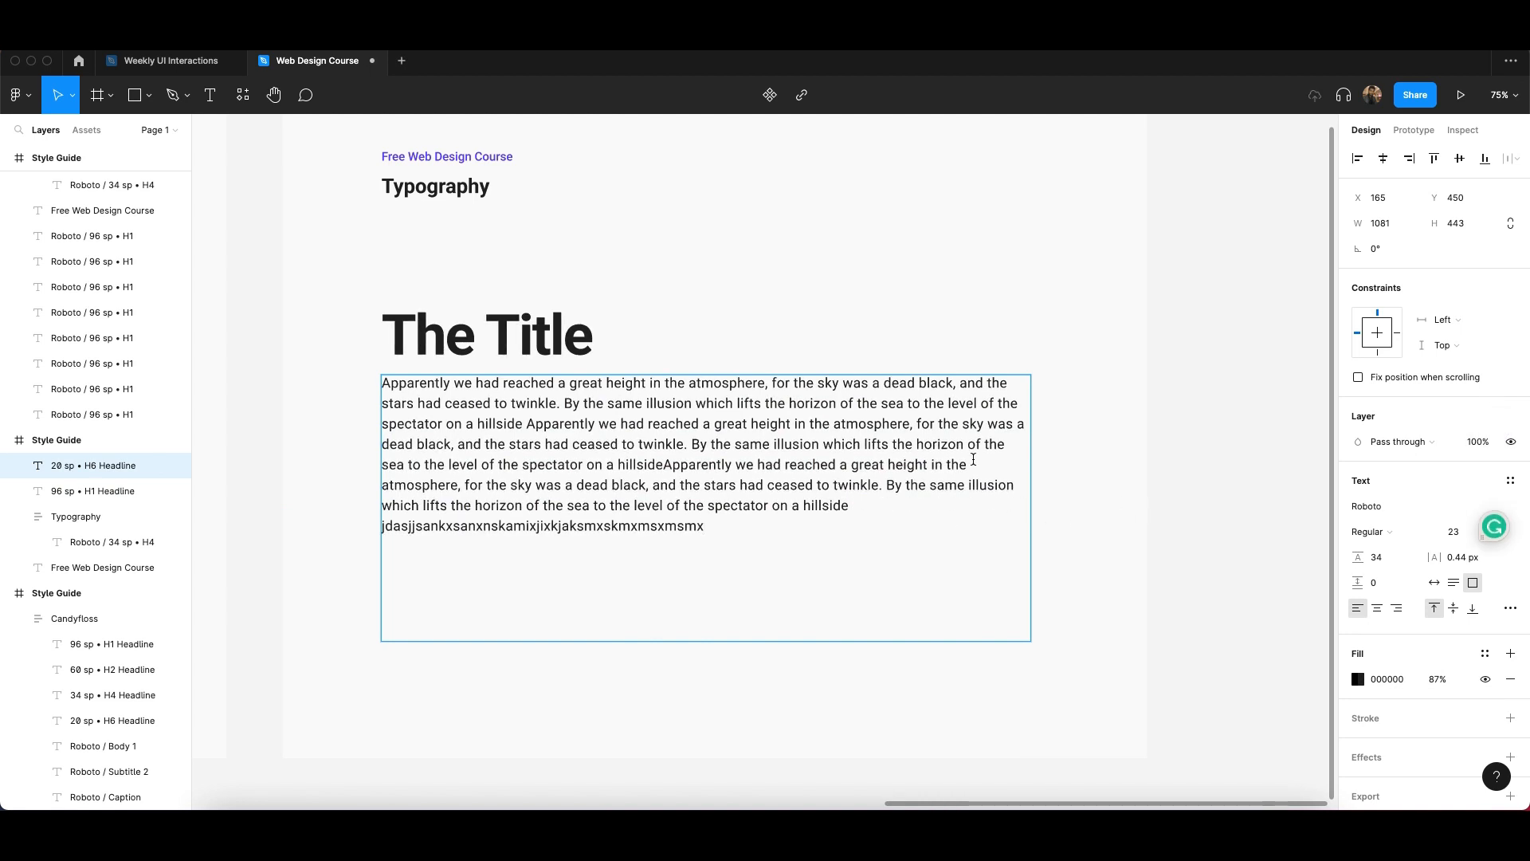
pyautogui.press('Escape')
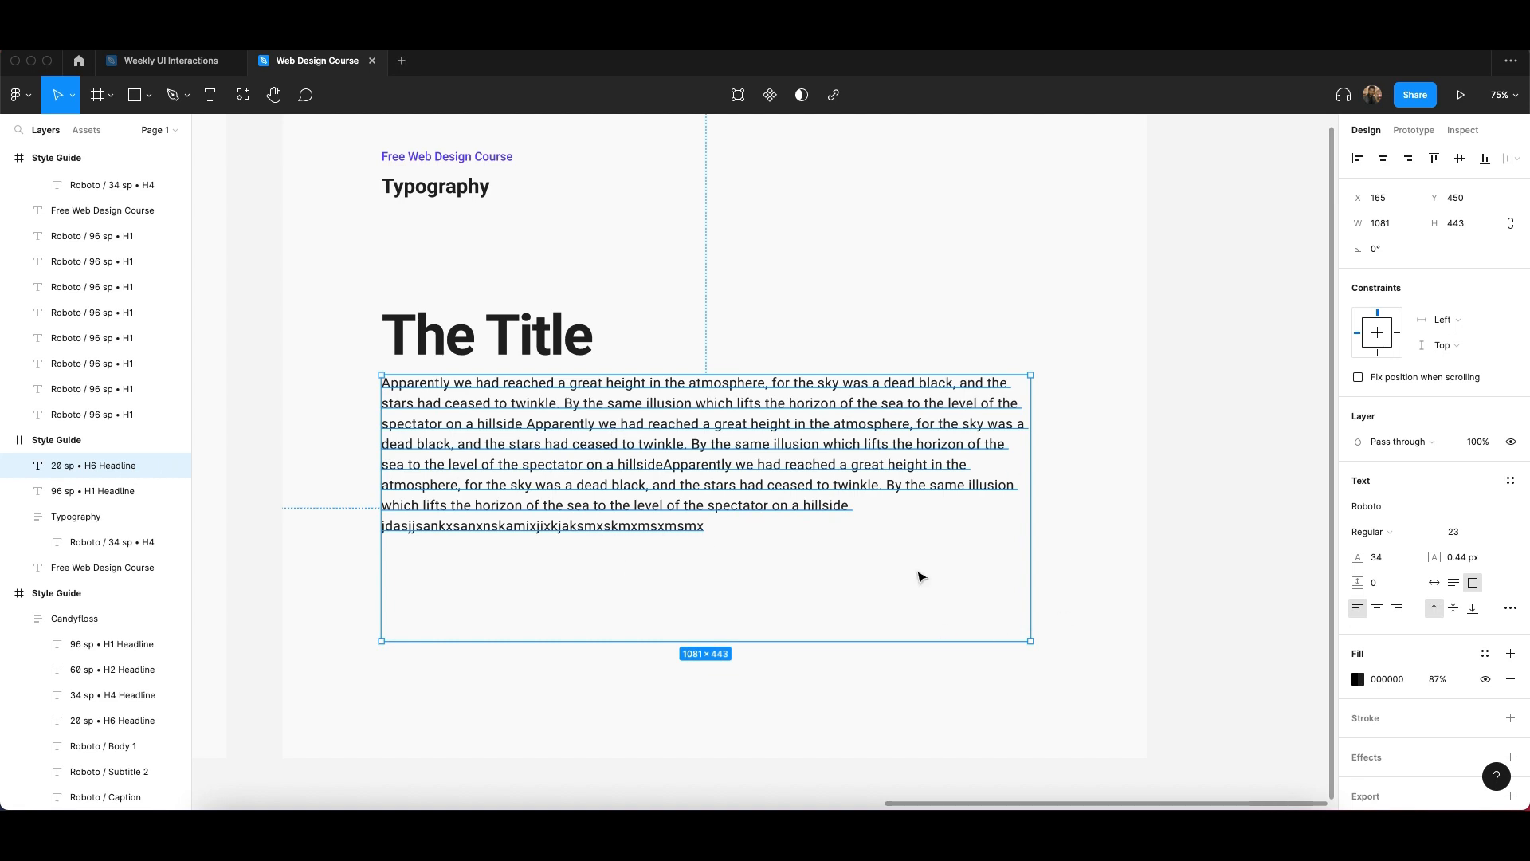
pyautogui.press('super+z')
pyautogui.press('Escape')
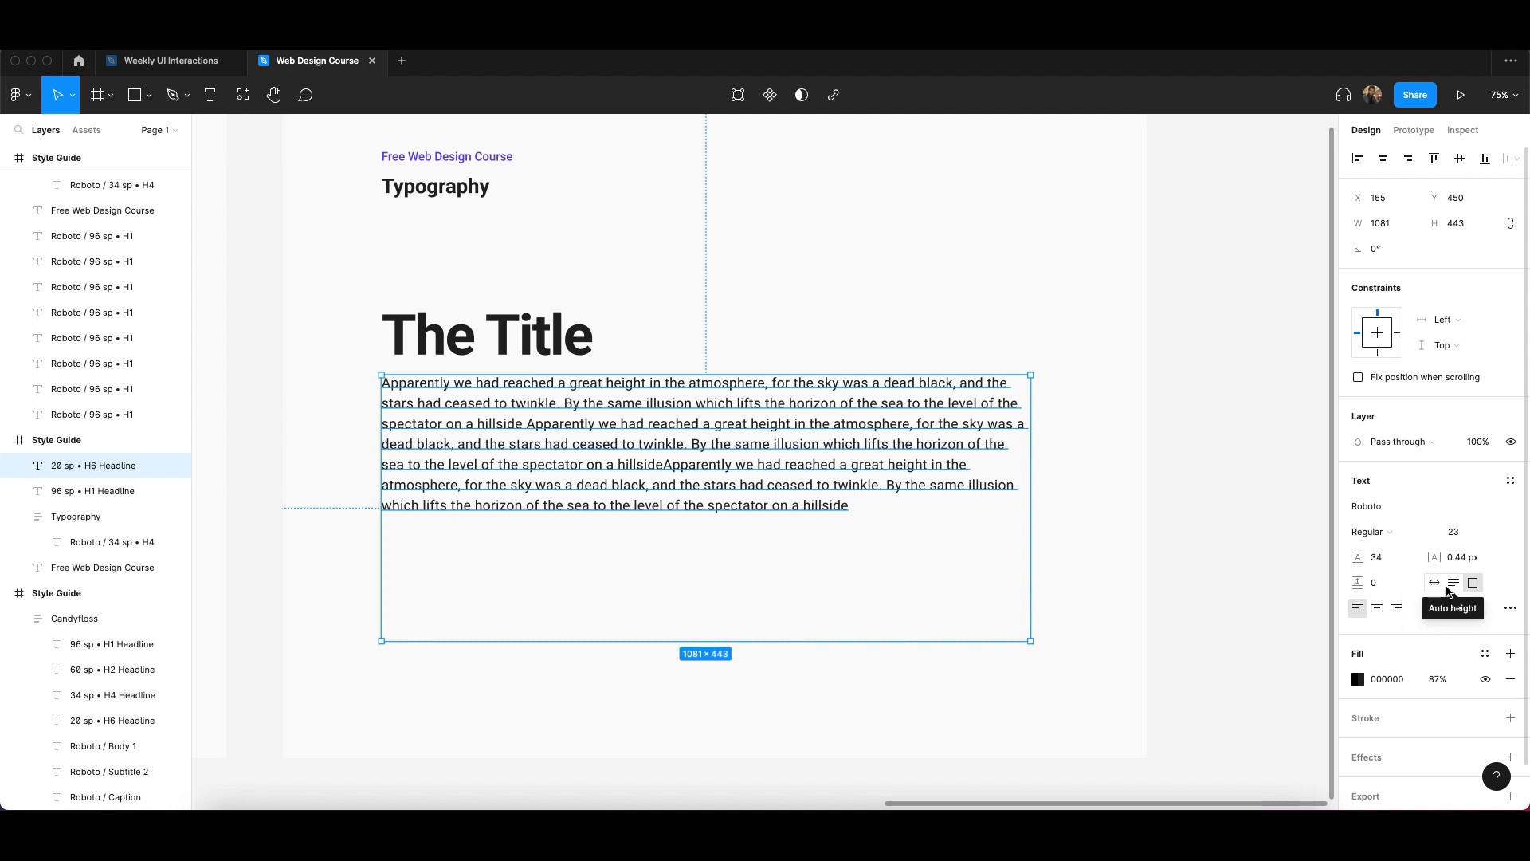
# Shrink the fixed-size paragraph box to about 242 px high, close to its last line.
pyautogui.moveTo(838, 641); pyautogui.dragTo(875, 526)
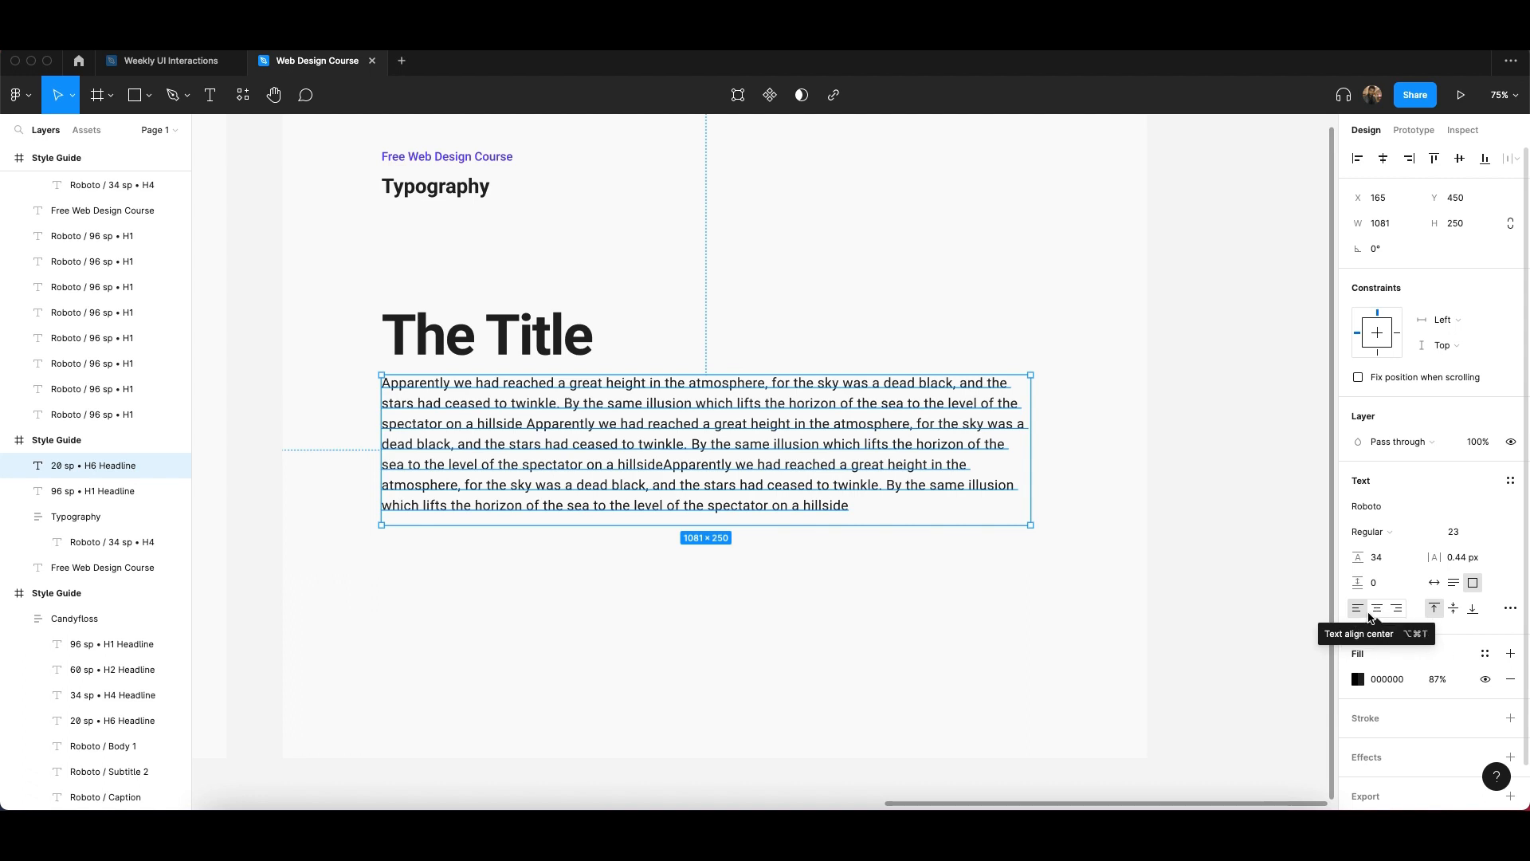
pyautogui.scroll(1, 510, 440)
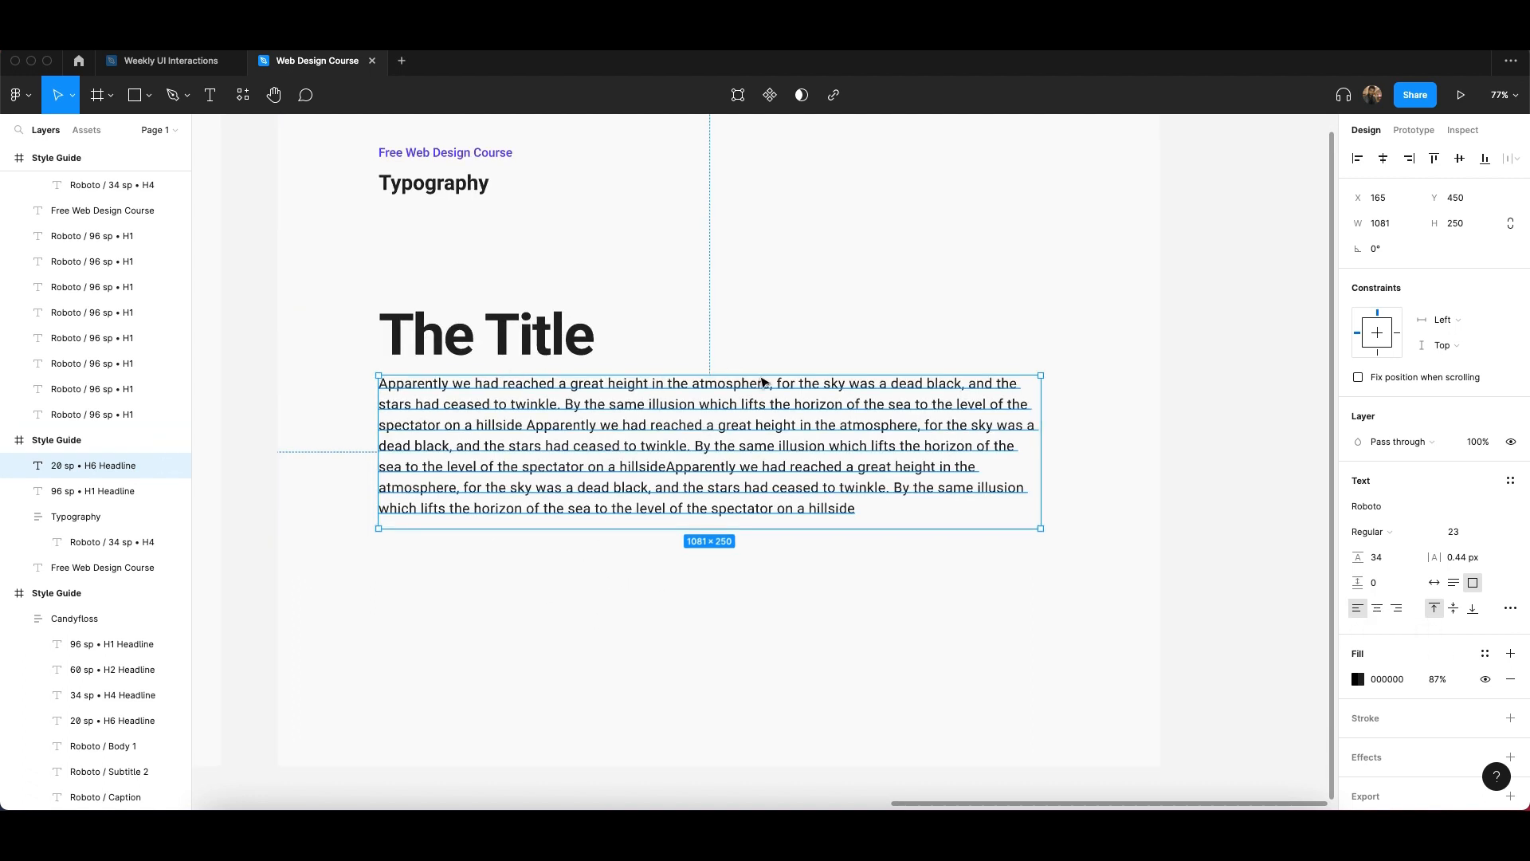
pyautogui.moveTo(636, 528); pyautogui.dragTo(653, 522)
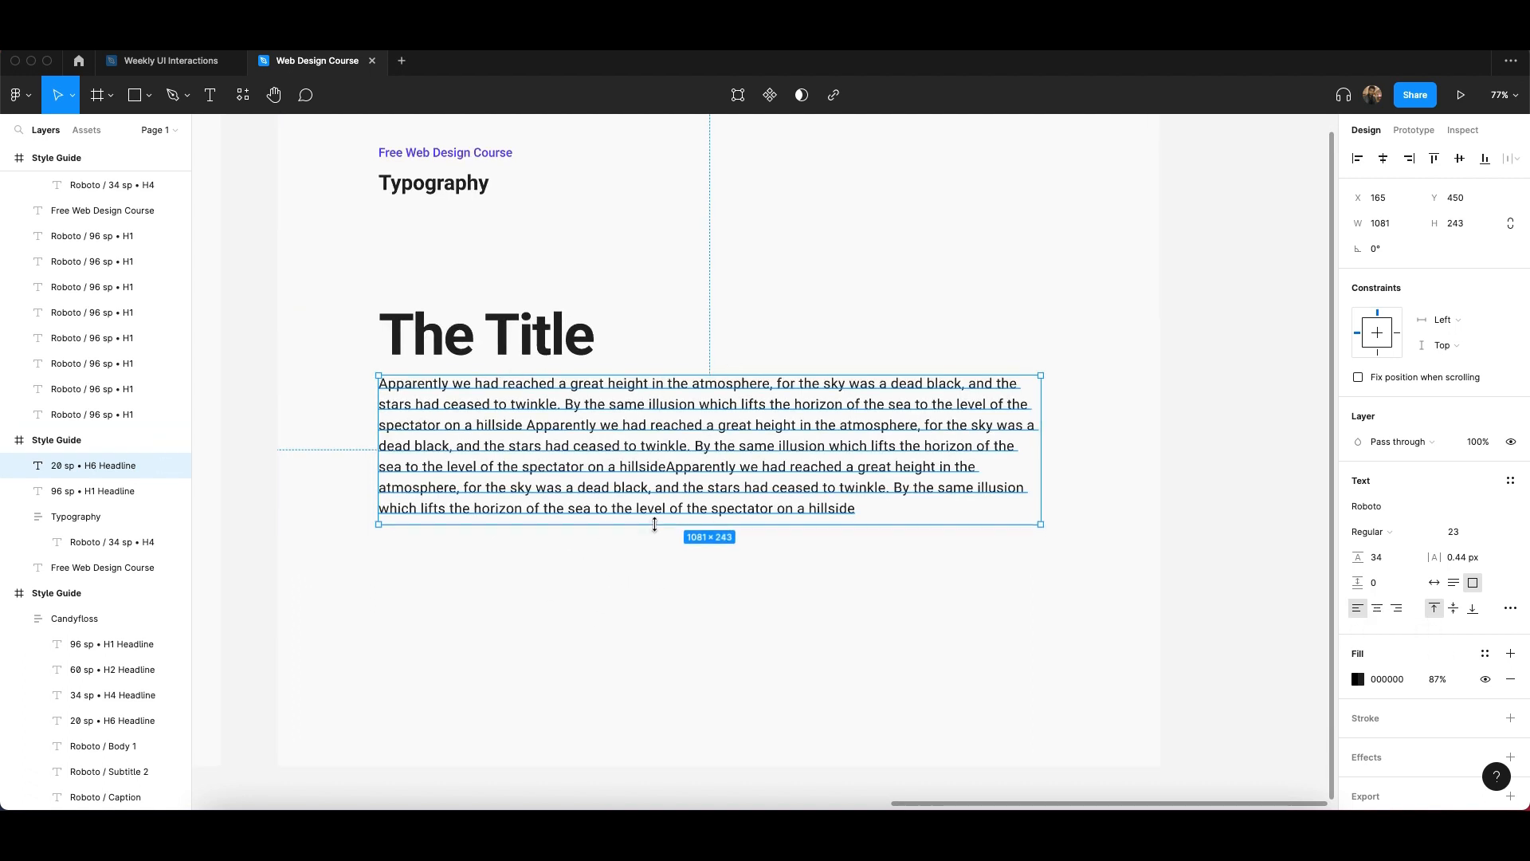
# Try center and right text alignment on the paragraph and return it to left alignment.
pyautogui.click(1377, 610)
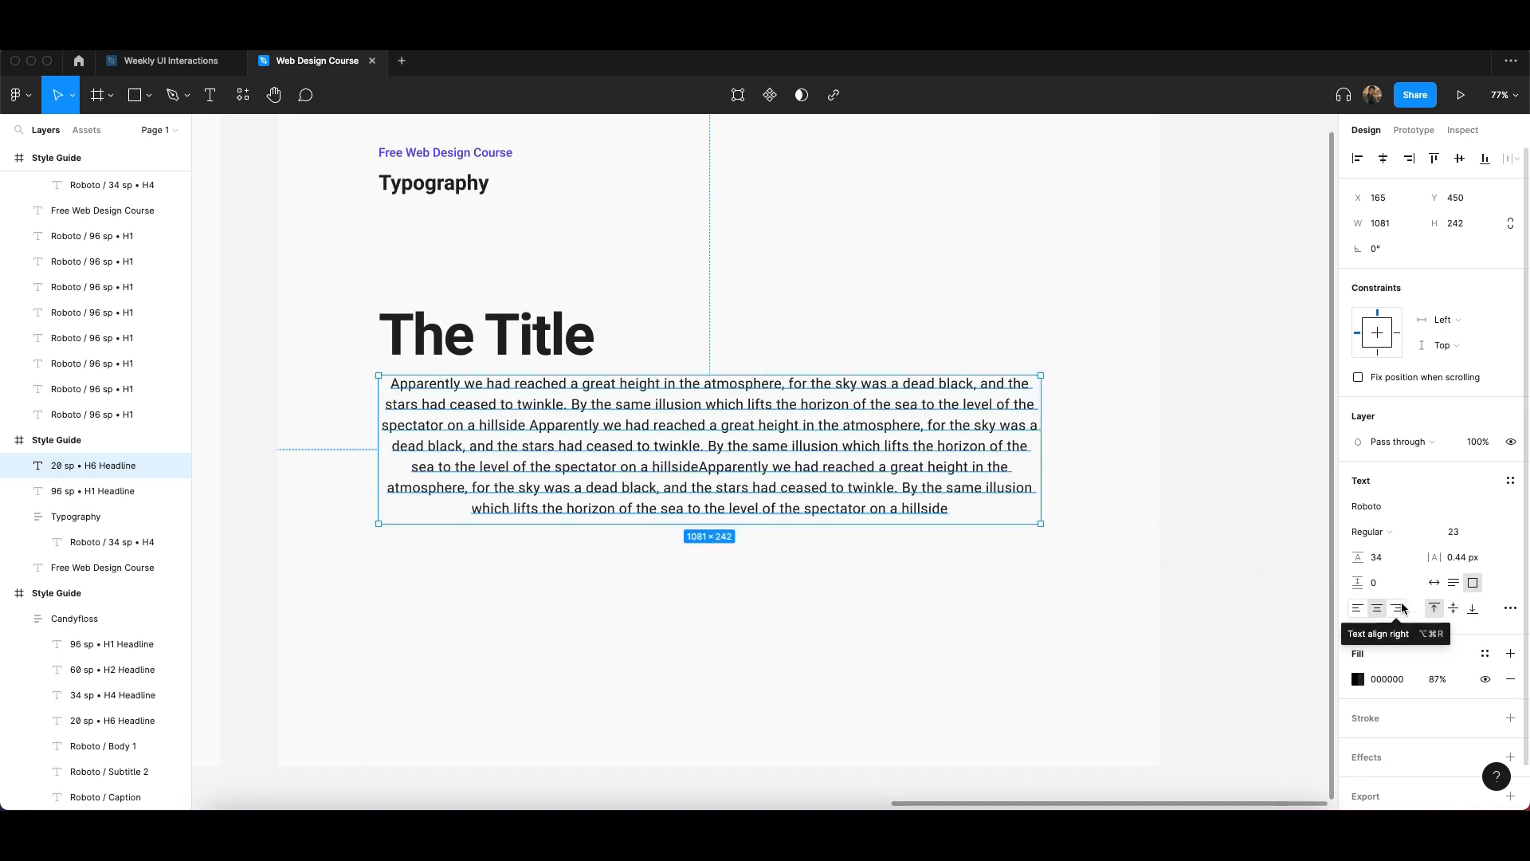
pyautogui.click(1400, 608)
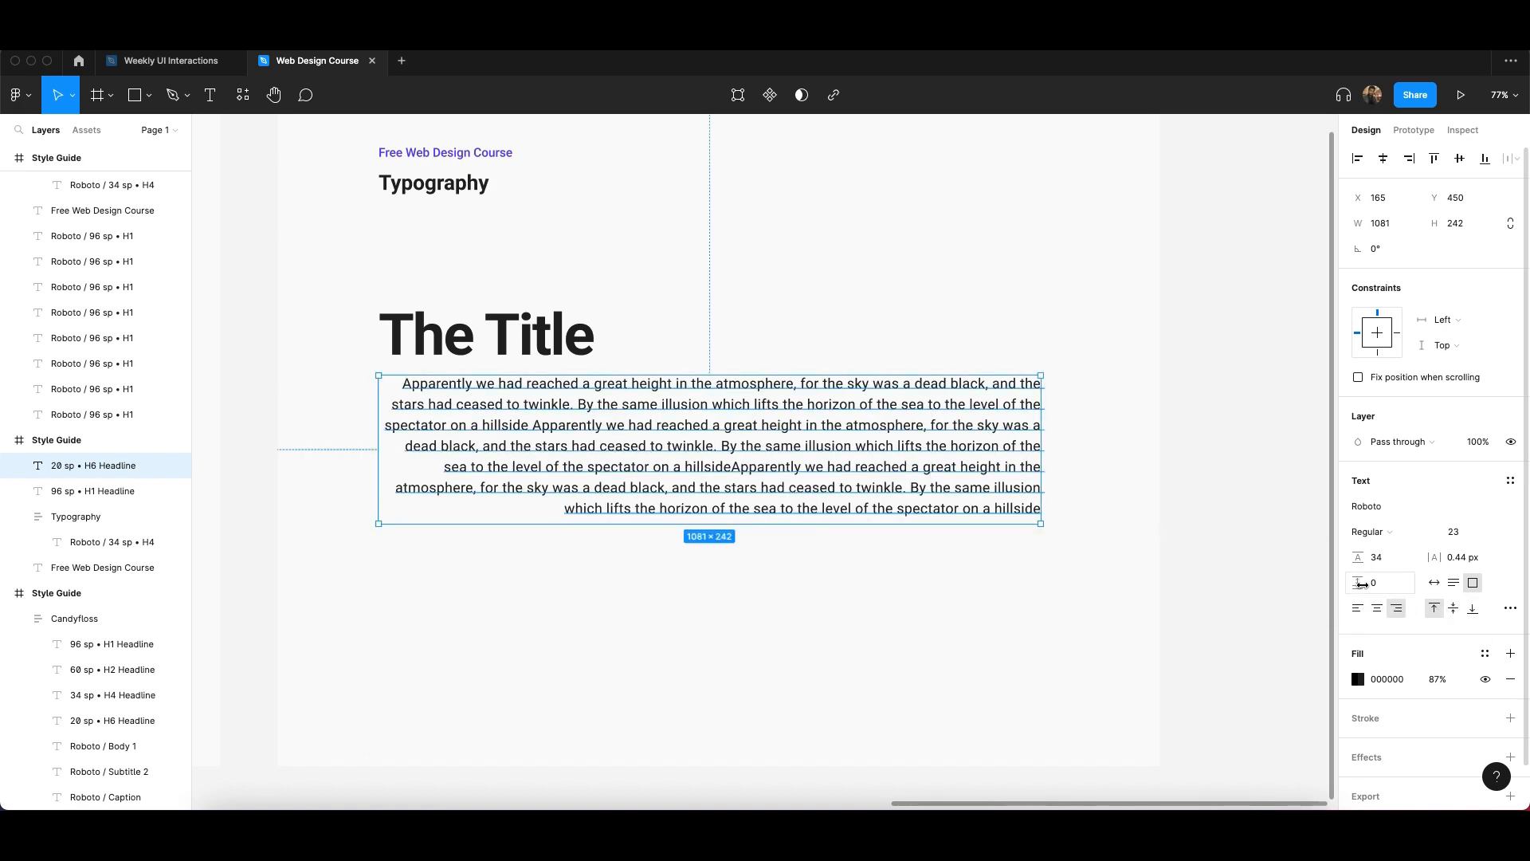
pyautogui.click(1376, 608)
pyautogui.click(1357, 608)
pyautogui.click(849, 270)
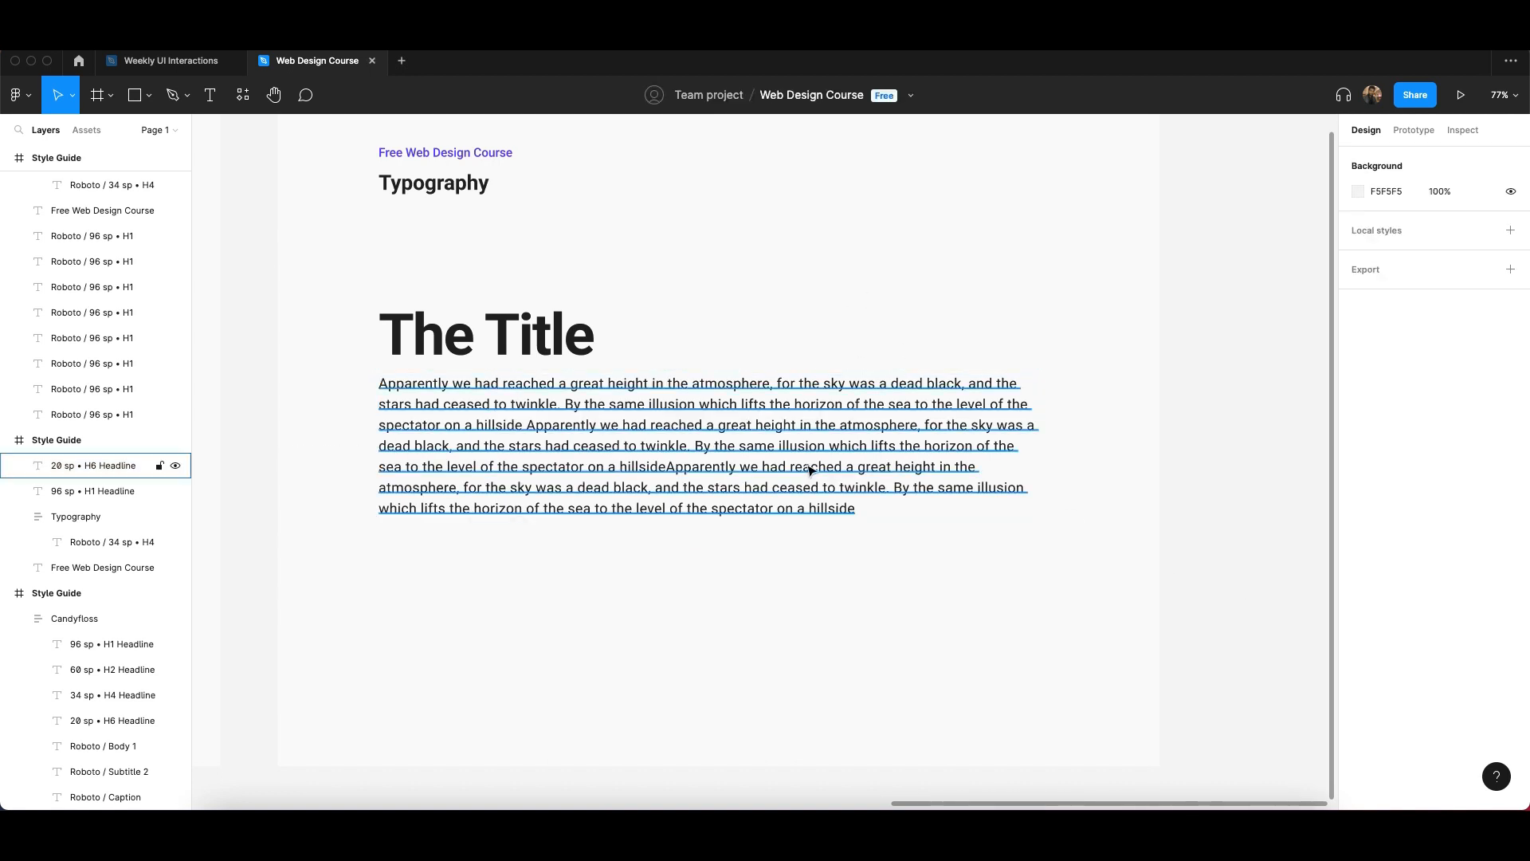
# Set the paragraph spacing of "The Title" to 10.
pyautogui.click(810, 470)
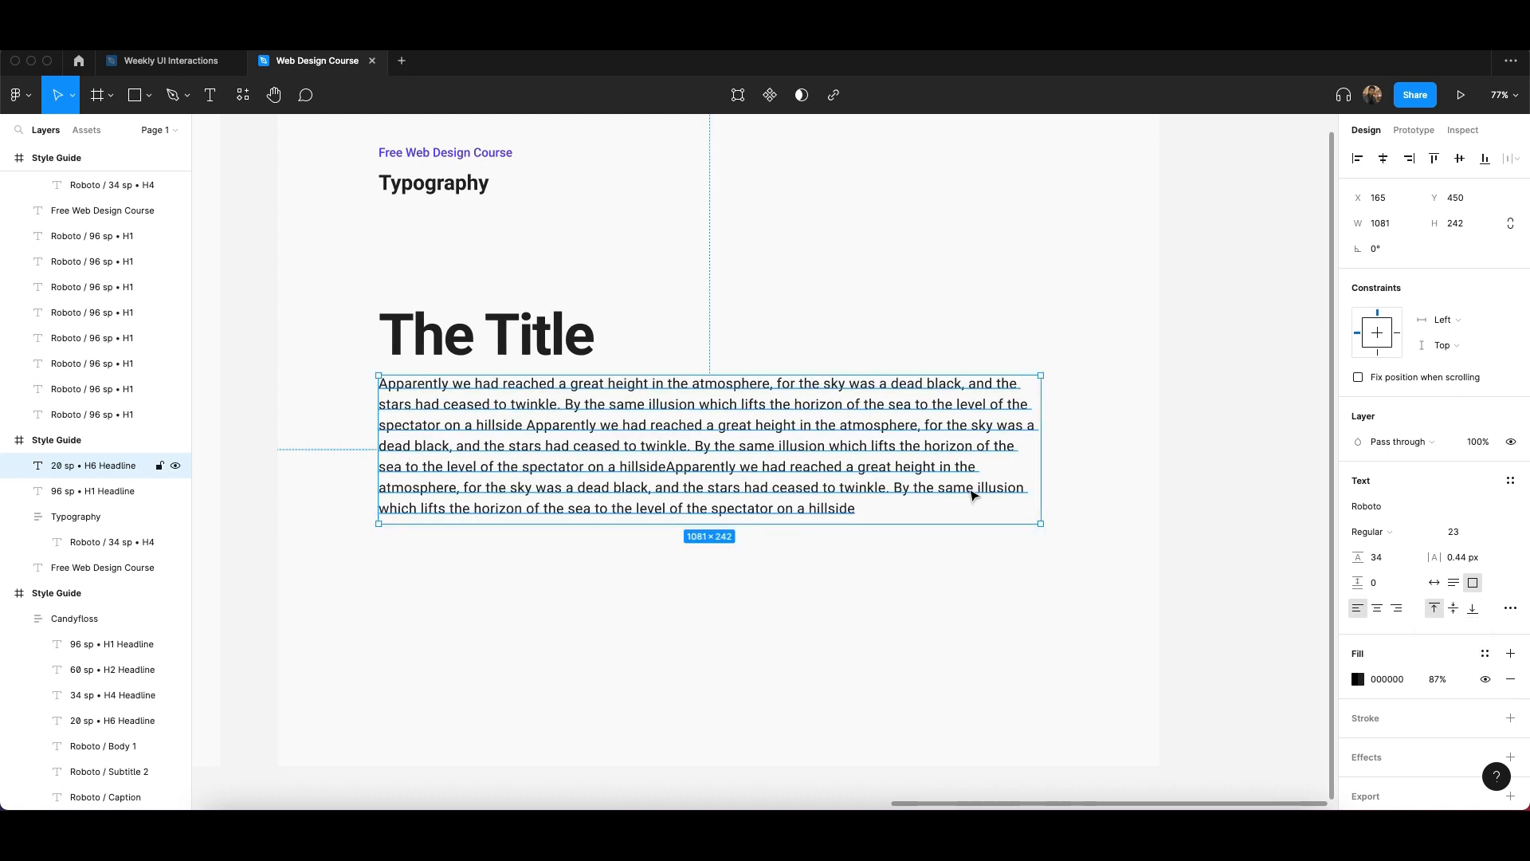
pyautogui.click(658, 344)
pyautogui.click(578, 341)
pyautogui.scroll(1, 717, 399)
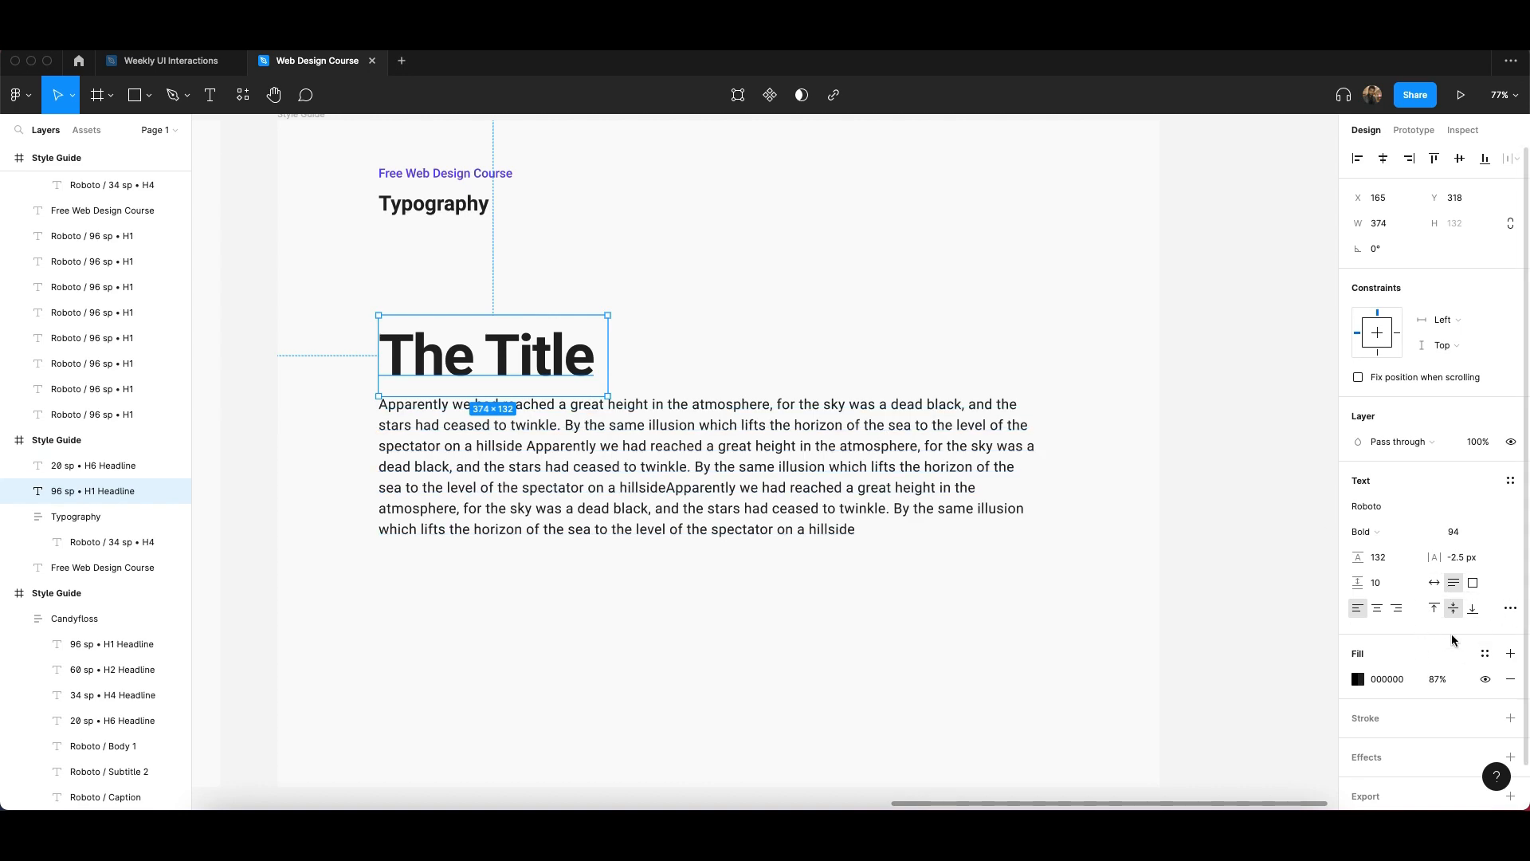
pyautogui.scroll(3, 572, 381)
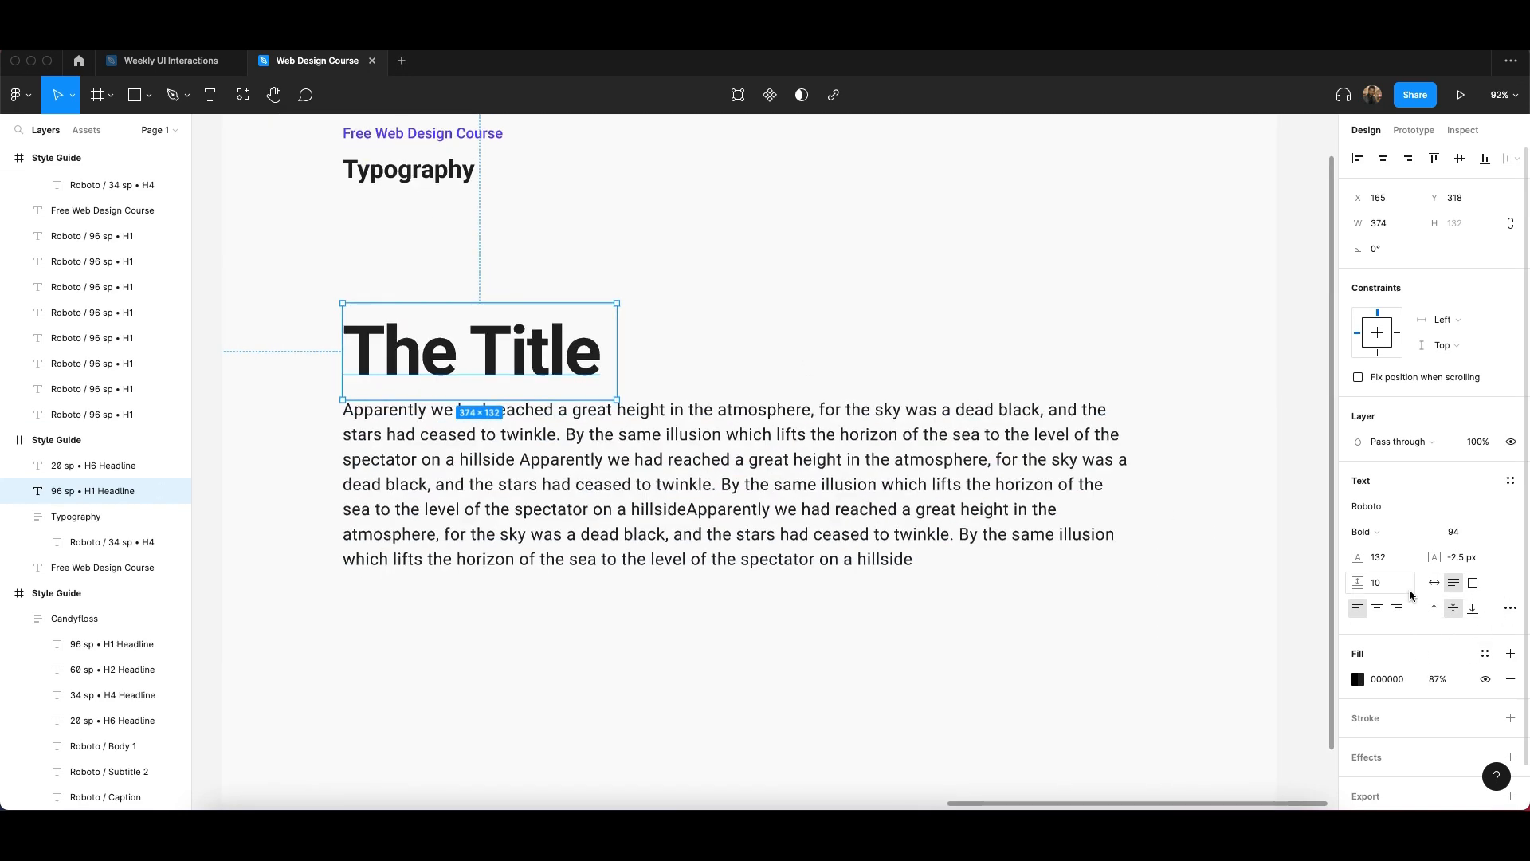
# Align "The Title" to the top of its text box and move it up to Y 284.
pyautogui.click(1434, 607)
pyautogui.moveTo(471, 355); pyautogui.dragTo(468, 329)
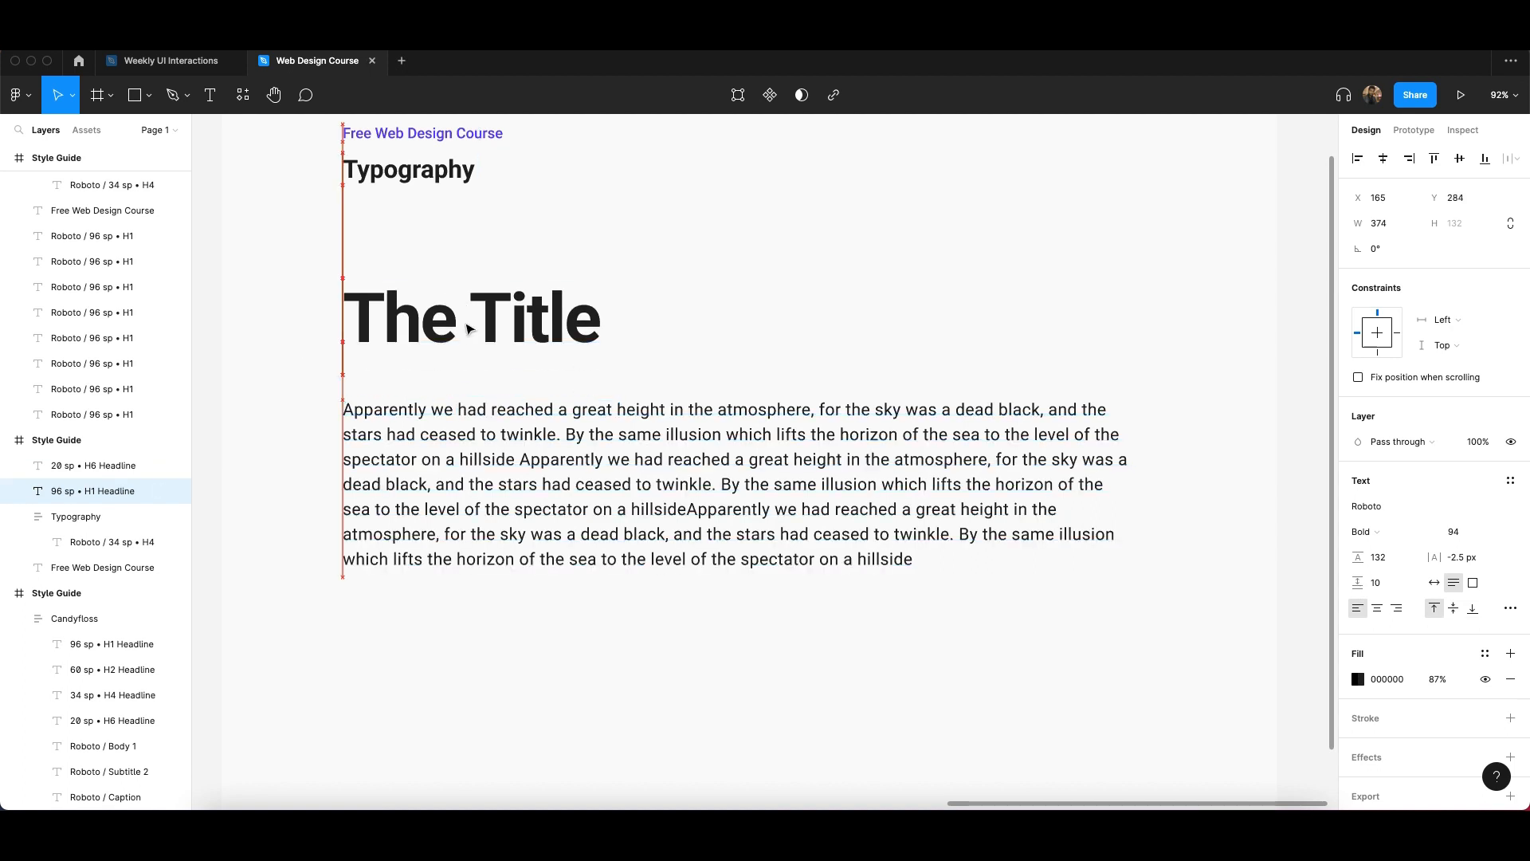
pyautogui.click(626, 335)
pyautogui.scroll(1, 594, 336)
pyautogui.click(560, 339)
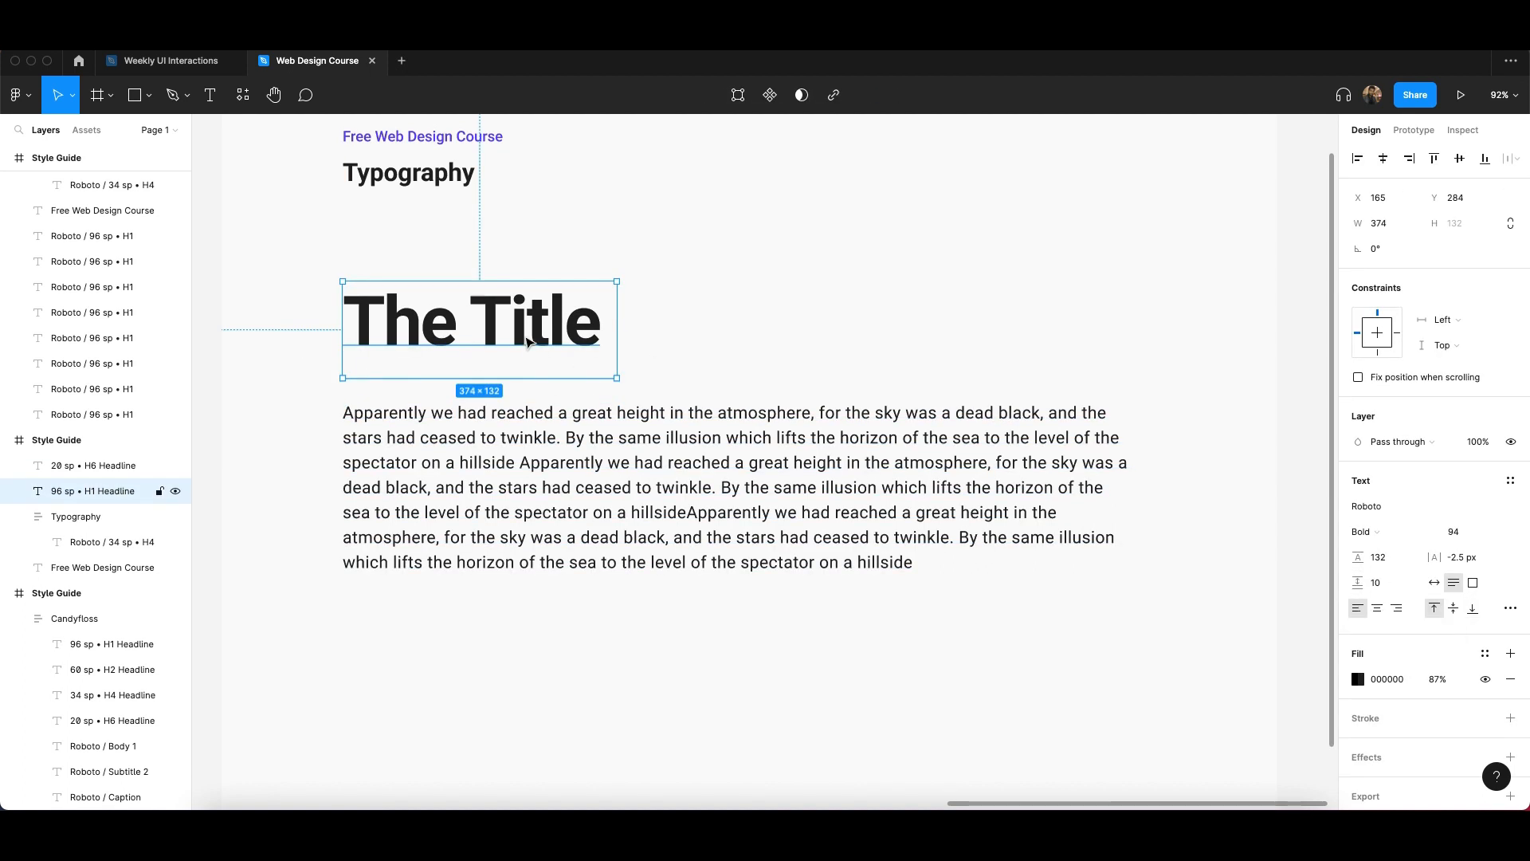
# Compare middle, bottom and top vertical alignment on "The Title", leave it at middle, and move the title down closer to the paragraph.
pyautogui.click(1452, 609)
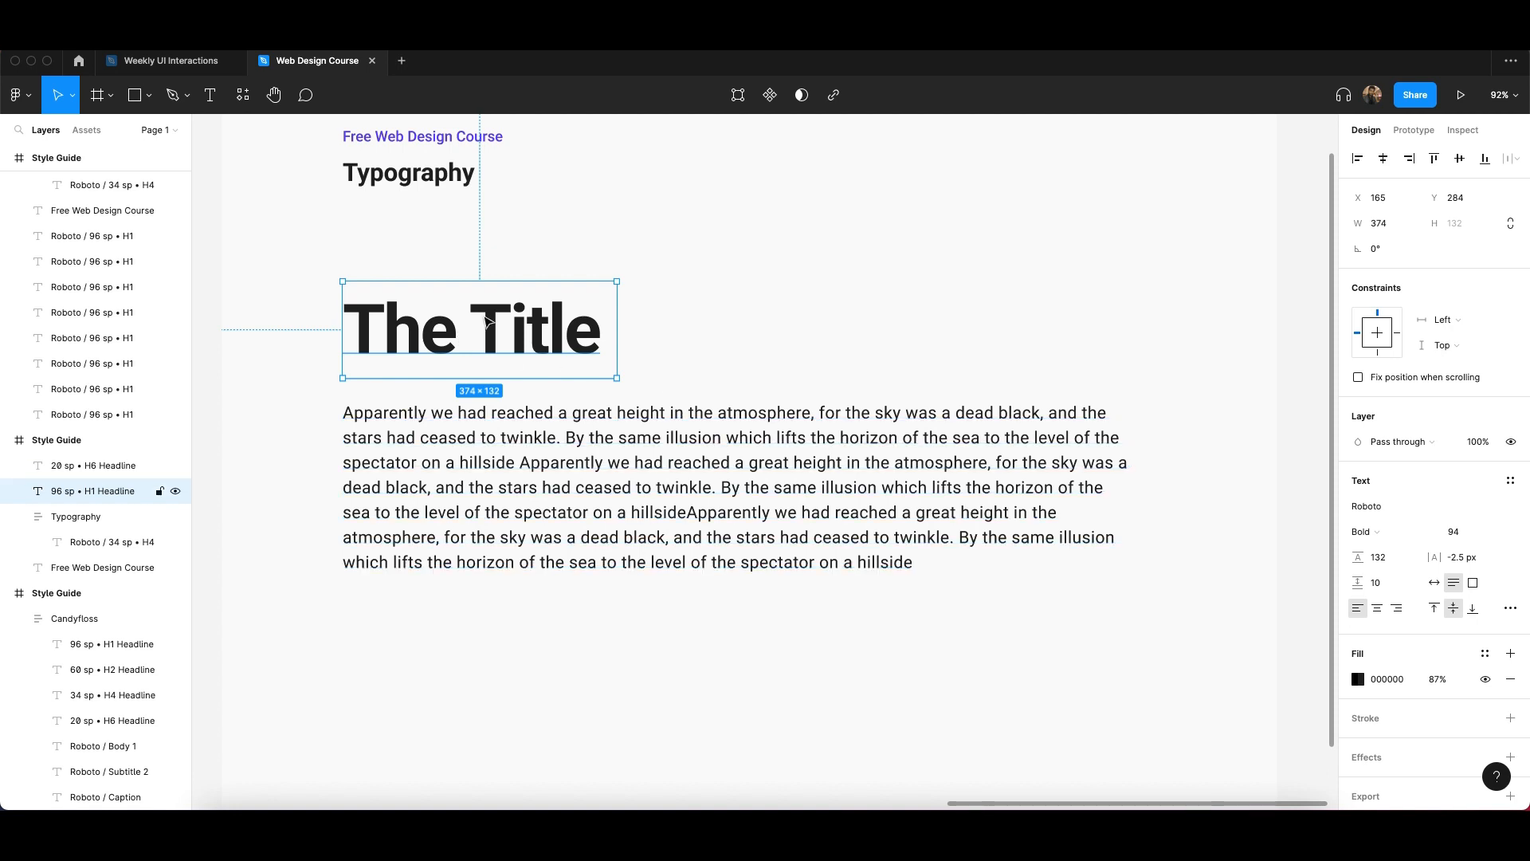
pyautogui.click(1473, 608)
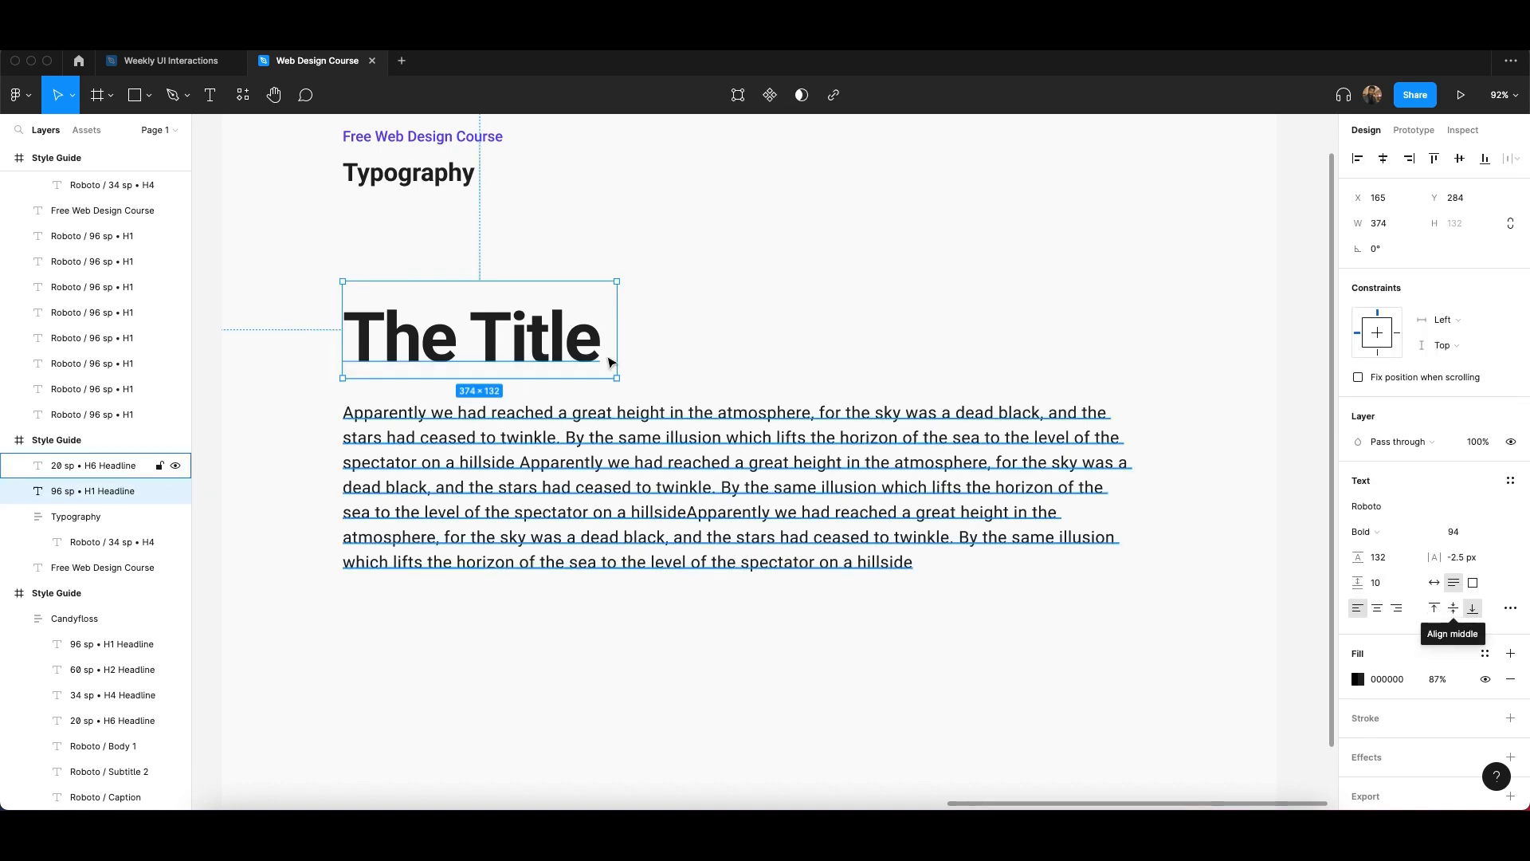
pyautogui.click(1452, 608)
pyautogui.click(1433, 607)
pyautogui.click(1454, 608)
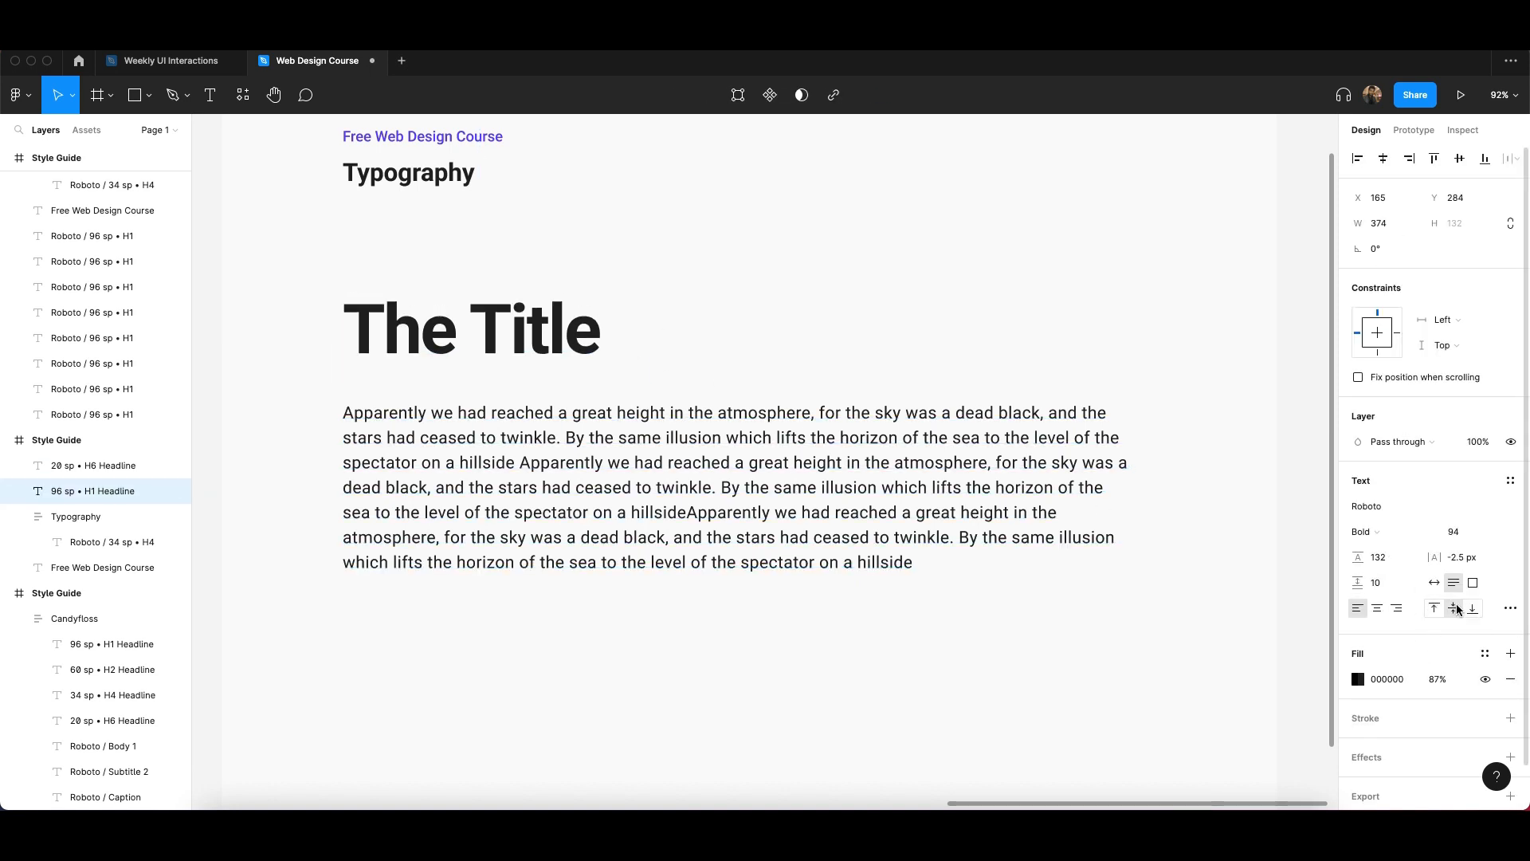
pyautogui.click(1472, 608)
pyautogui.click(1453, 608)
pyautogui.click(1435, 608)
pyautogui.click(1454, 609)
pyautogui.moveTo(476, 344); pyautogui.dragTo(476, 365)
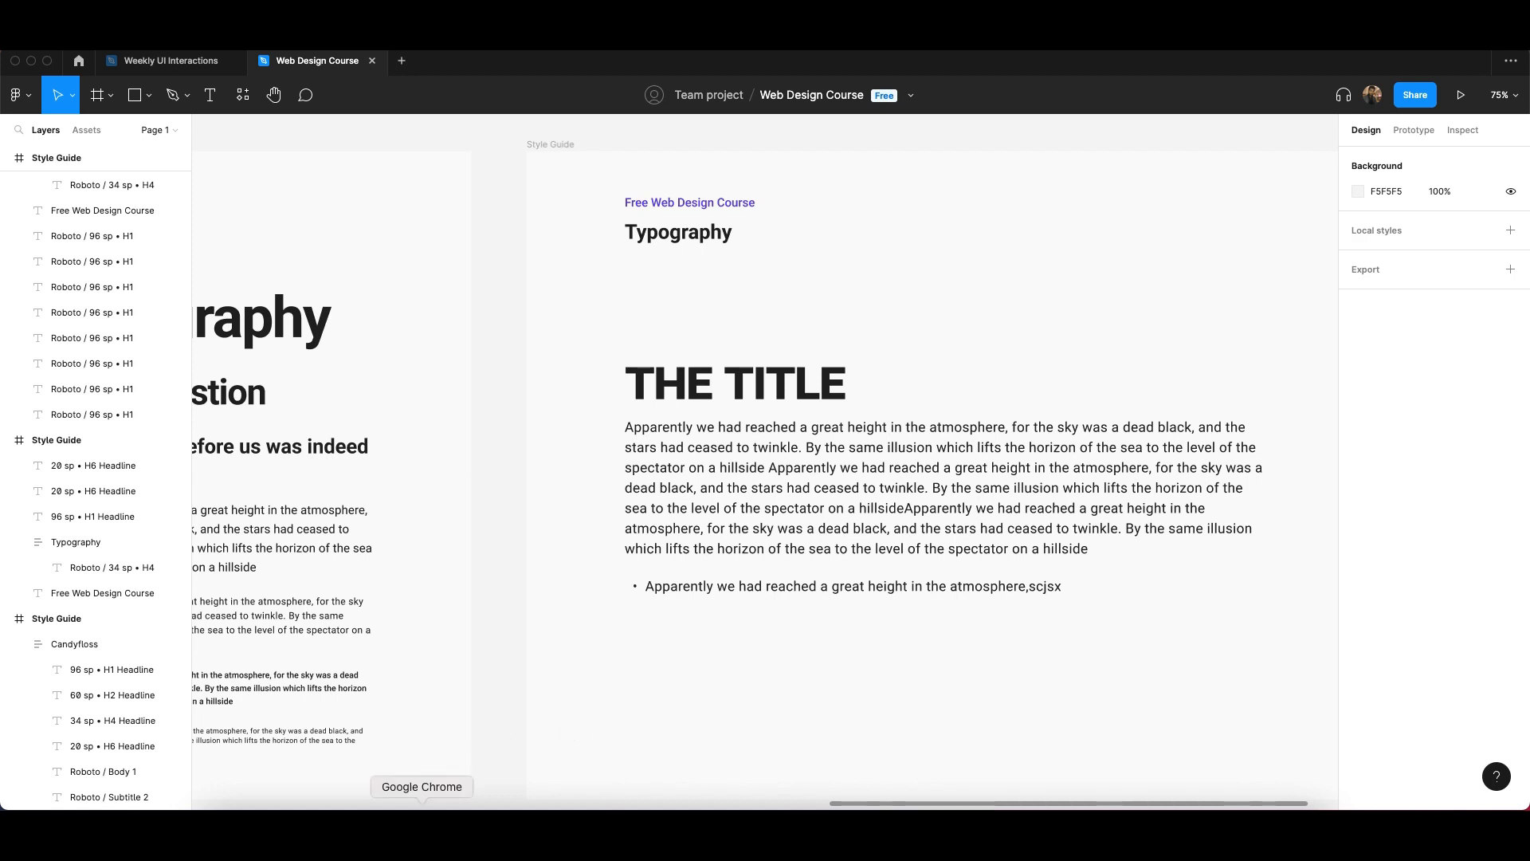
# Switch to Google Chrome and examine the personality filters on the Font Brief site, including the hint for Serious versus Friendly.
pyautogui.click(422, 825)
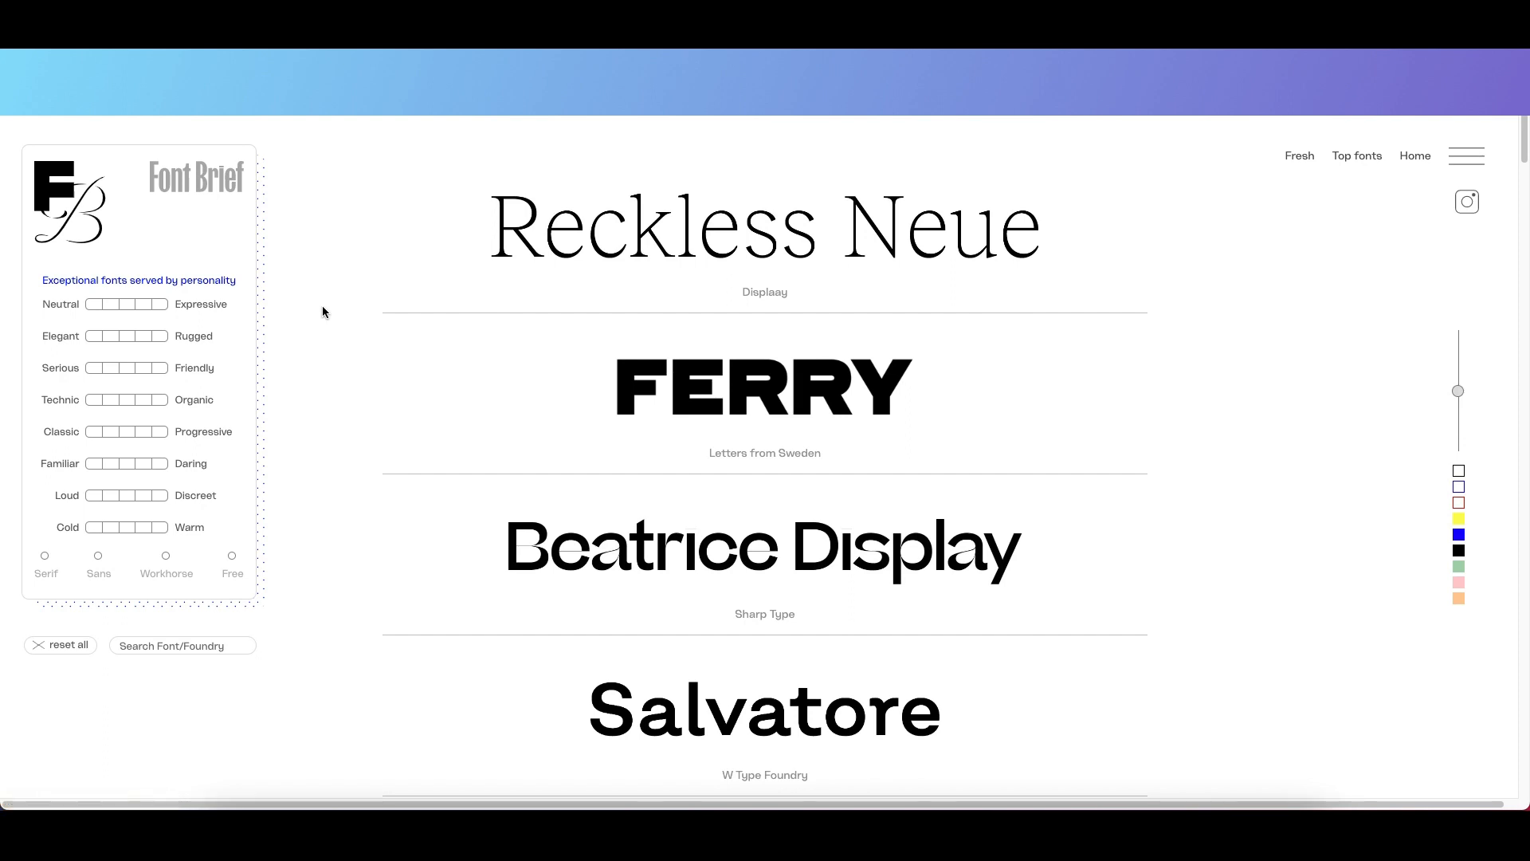
pyautogui.moveTo(154, 302)
pyautogui.moveTo(74, 367)
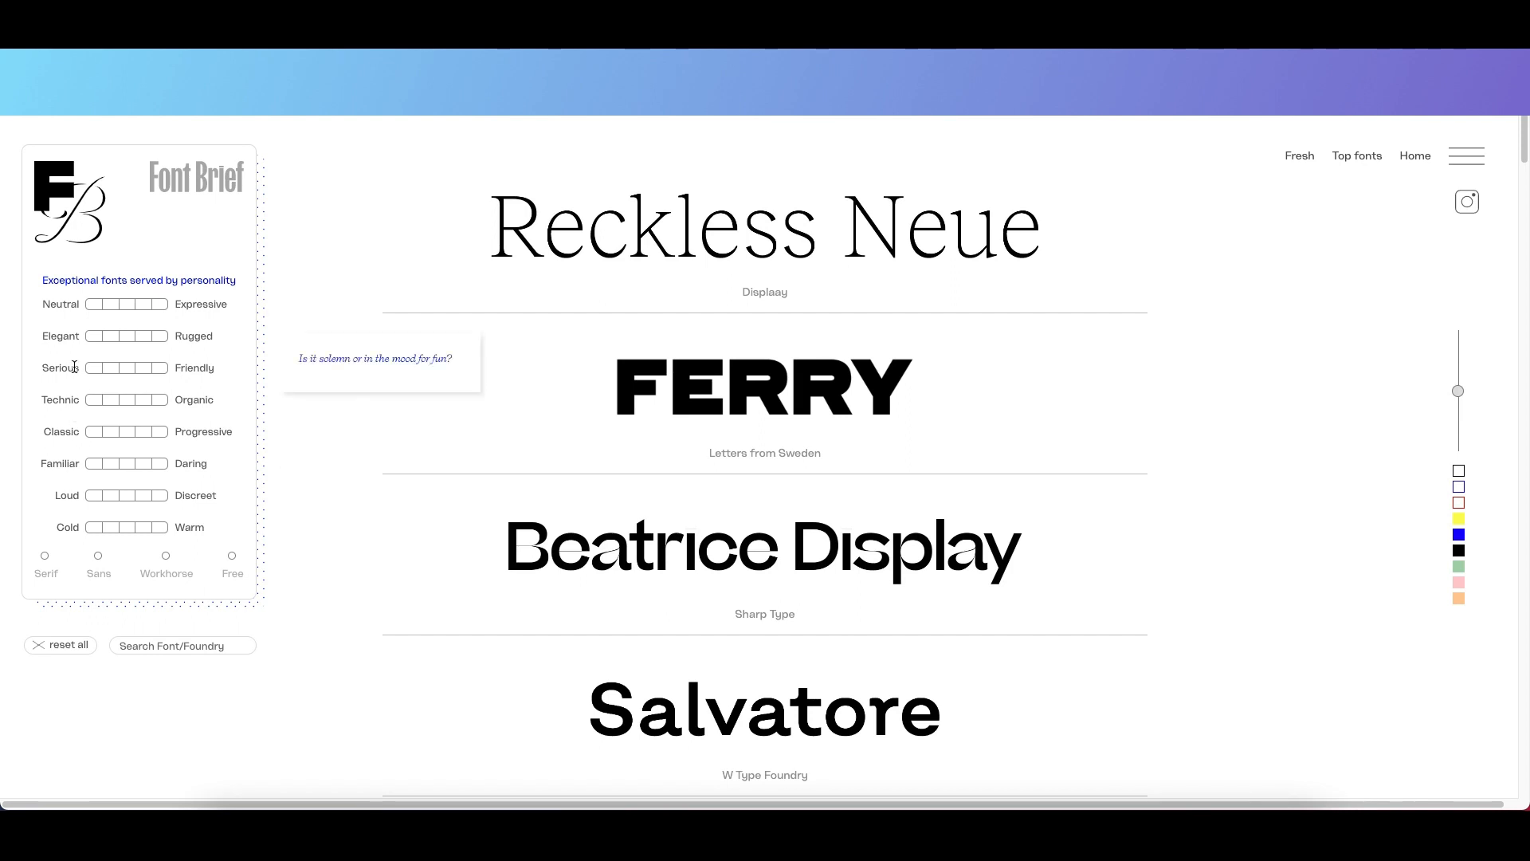
# Set the personality filters fully to Friendly, Organic and Progressive, and browse the matching fonts.
pyautogui.click(161, 368)
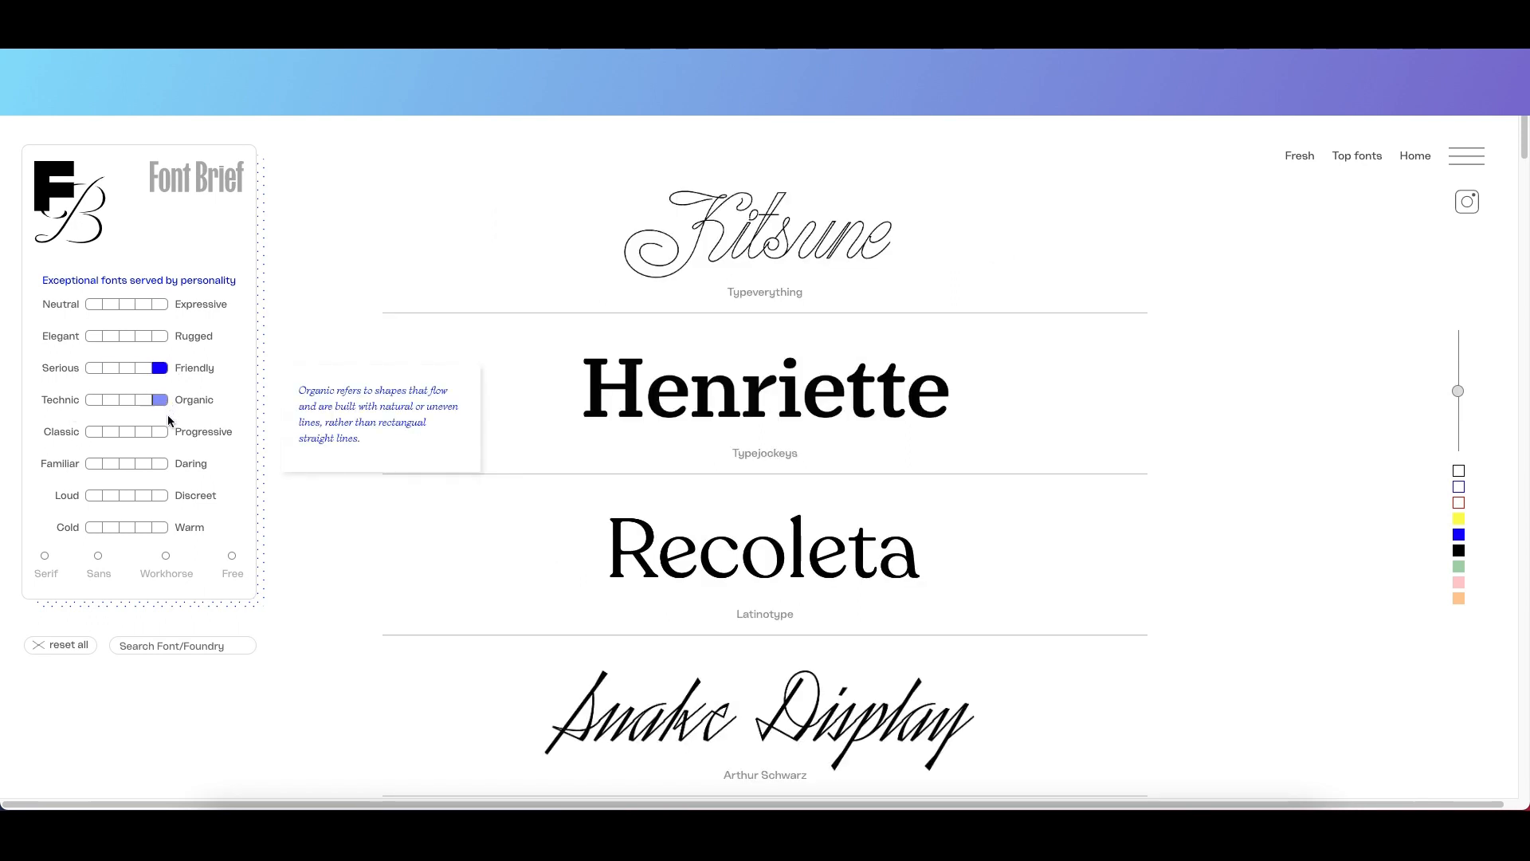
pyautogui.click(160, 400)
pyautogui.click(160, 431)
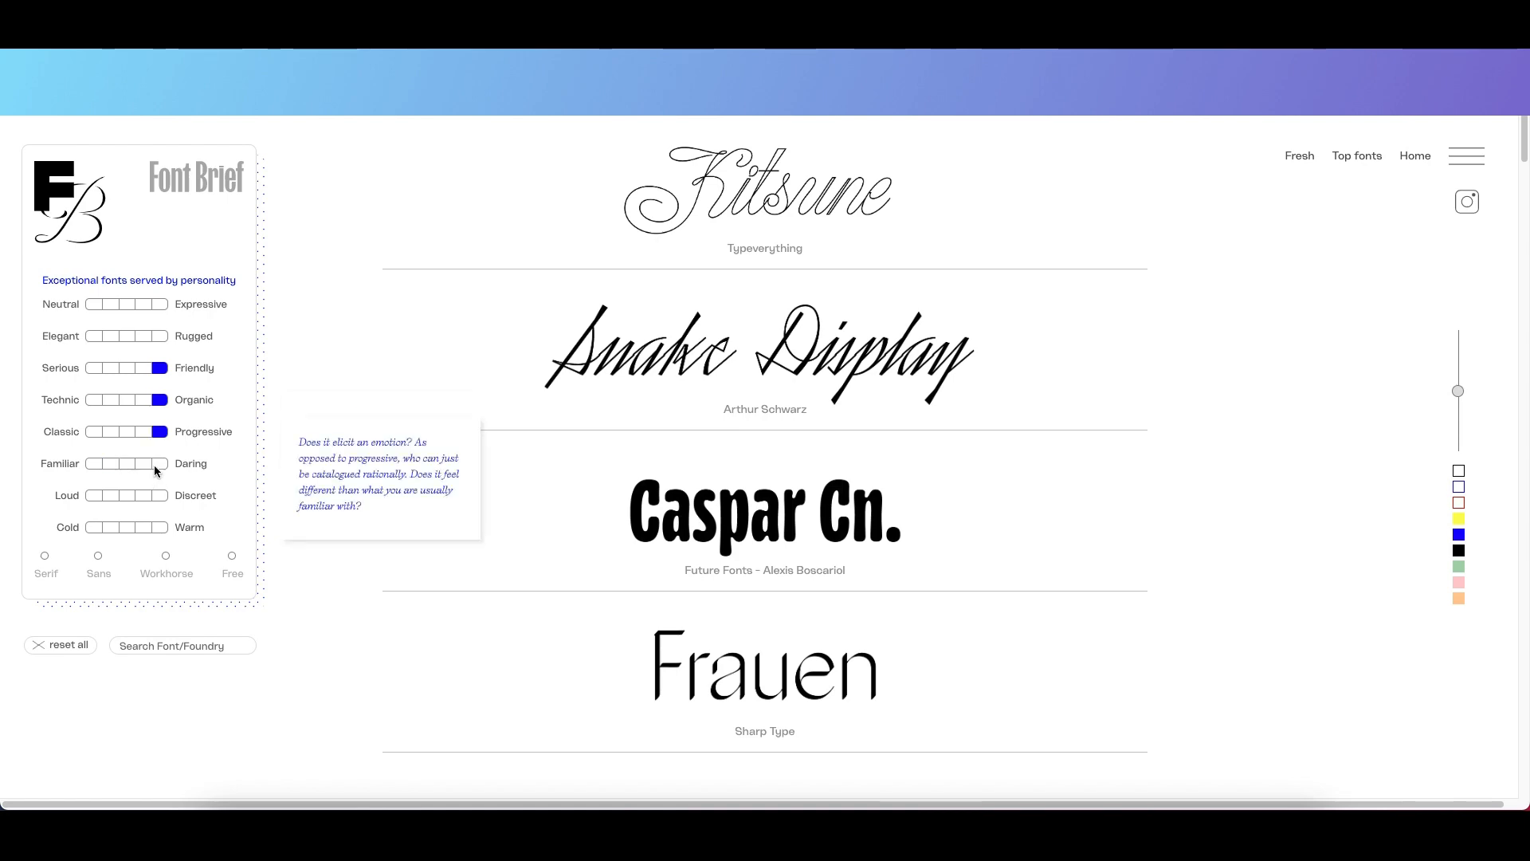
pyautogui.scroll(-3, 642, 557)
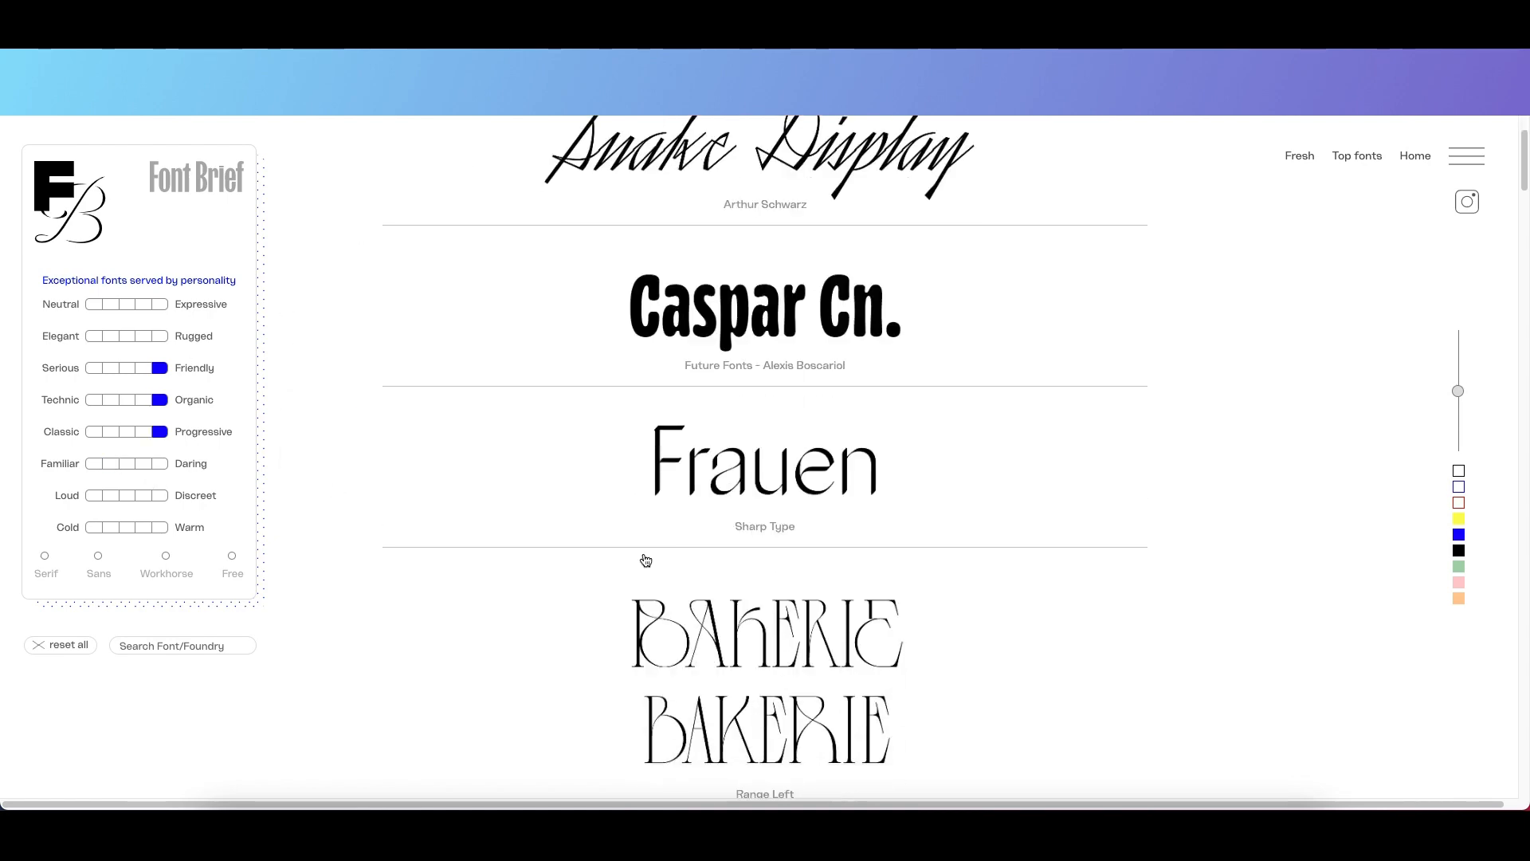
pyautogui.scroll(3, 632, 566)
pyautogui.scroll(-5, 629, 518)
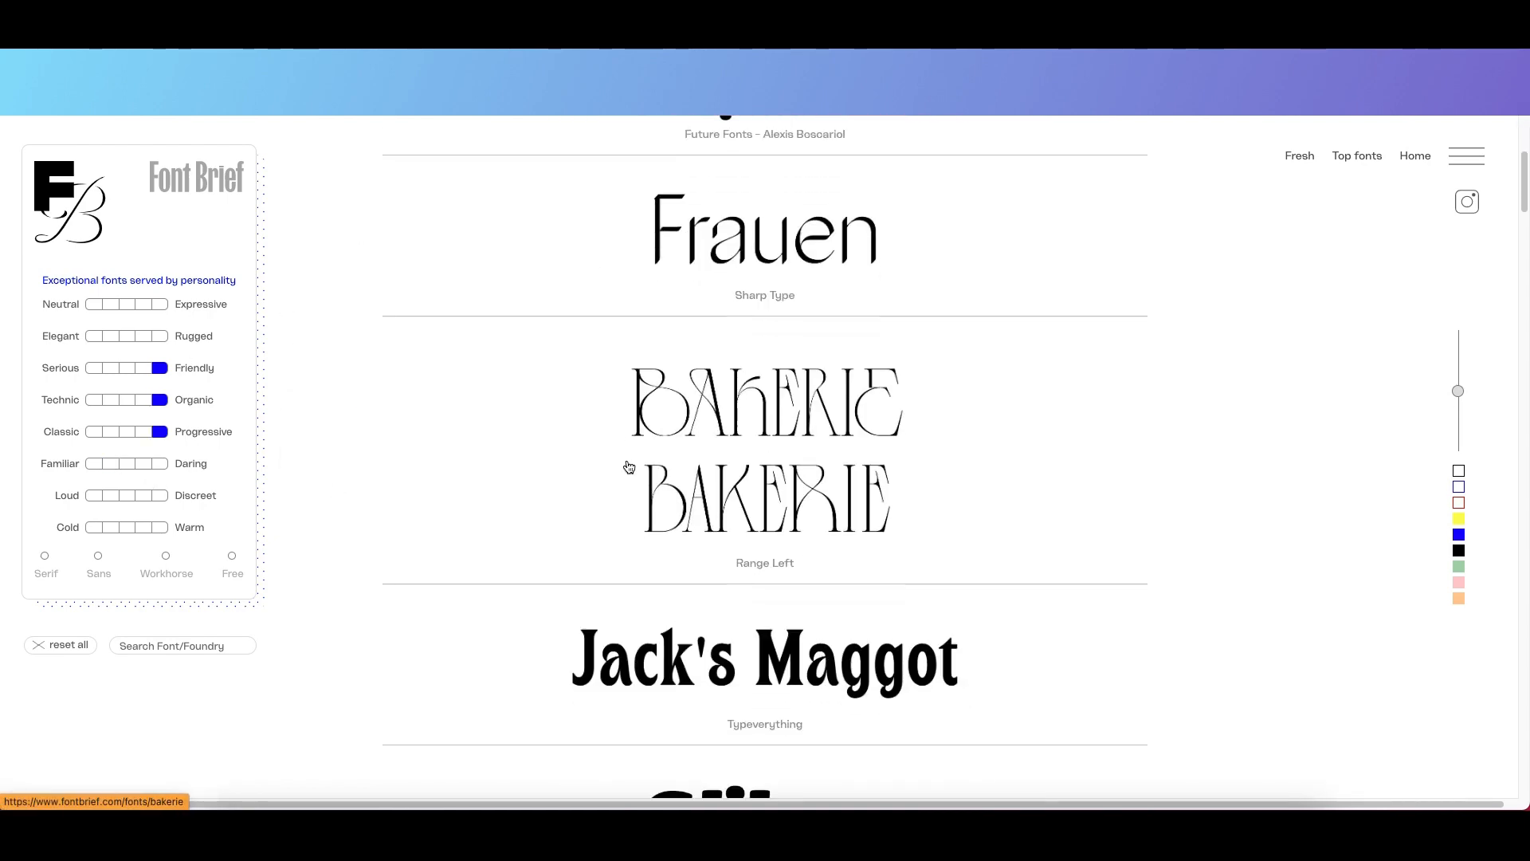
pyautogui.scroll(-5, 590, 526)
pyautogui.scroll(5, 363, 502)
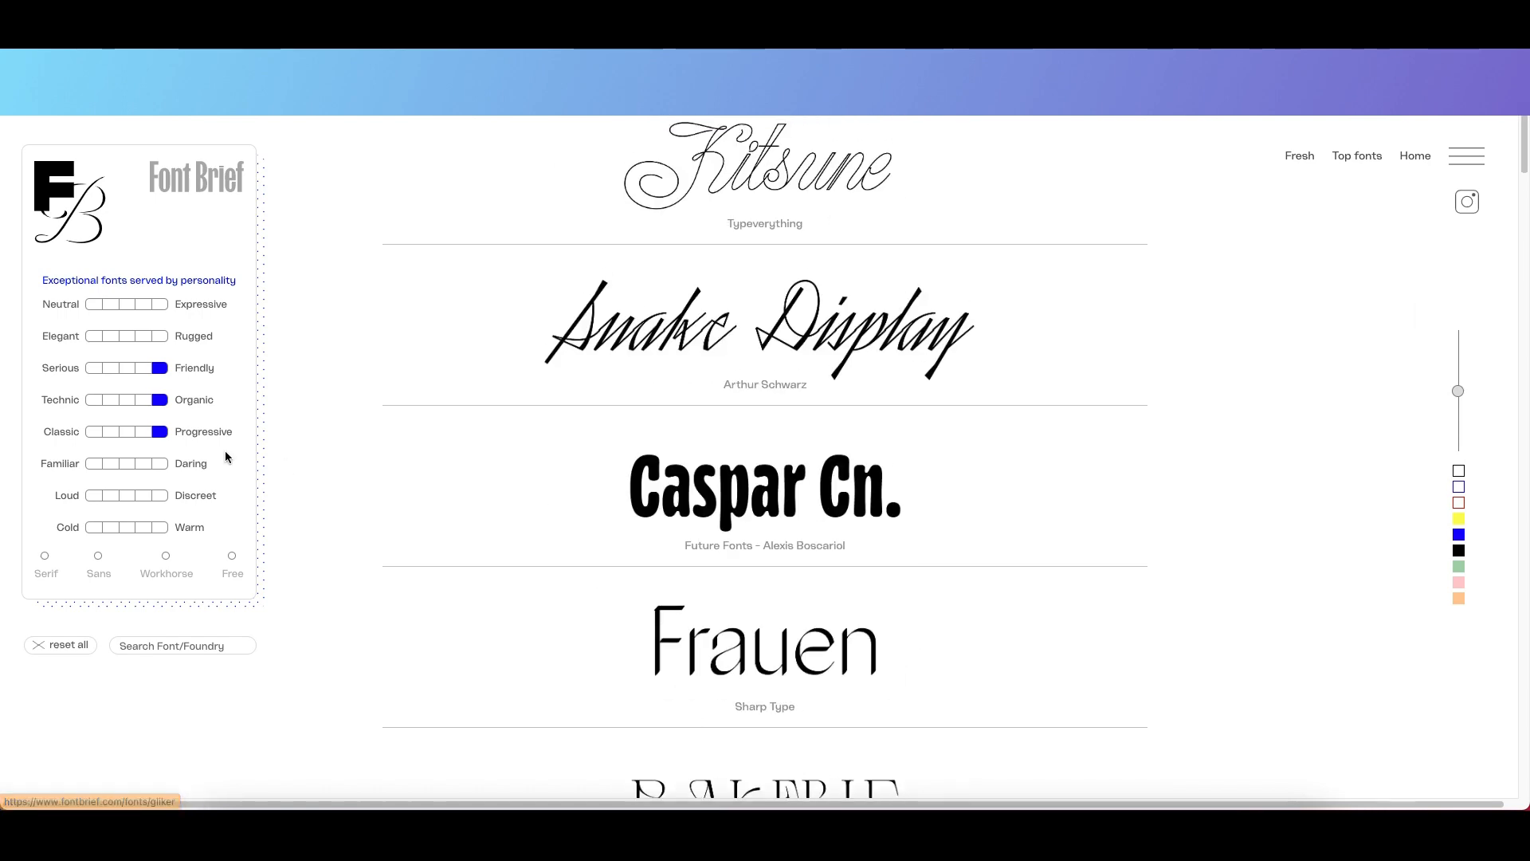
# Set the Familiar–Daring filter fully to Daring, select the whole Cold–Warm range, and browse the matching fonts.
pyautogui.click(161, 463)
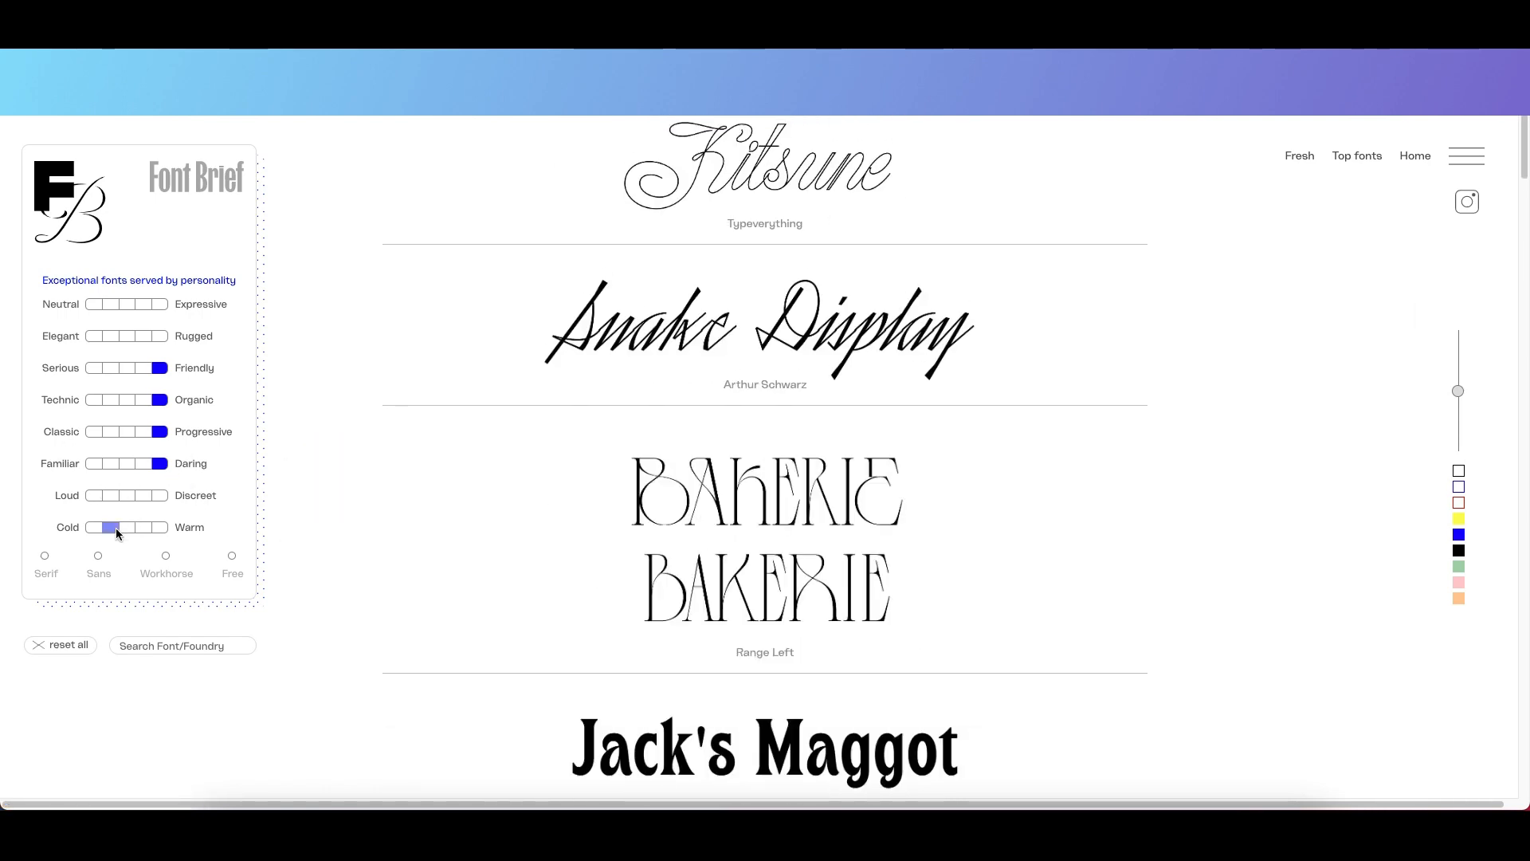
pyautogui.click(95, 529)
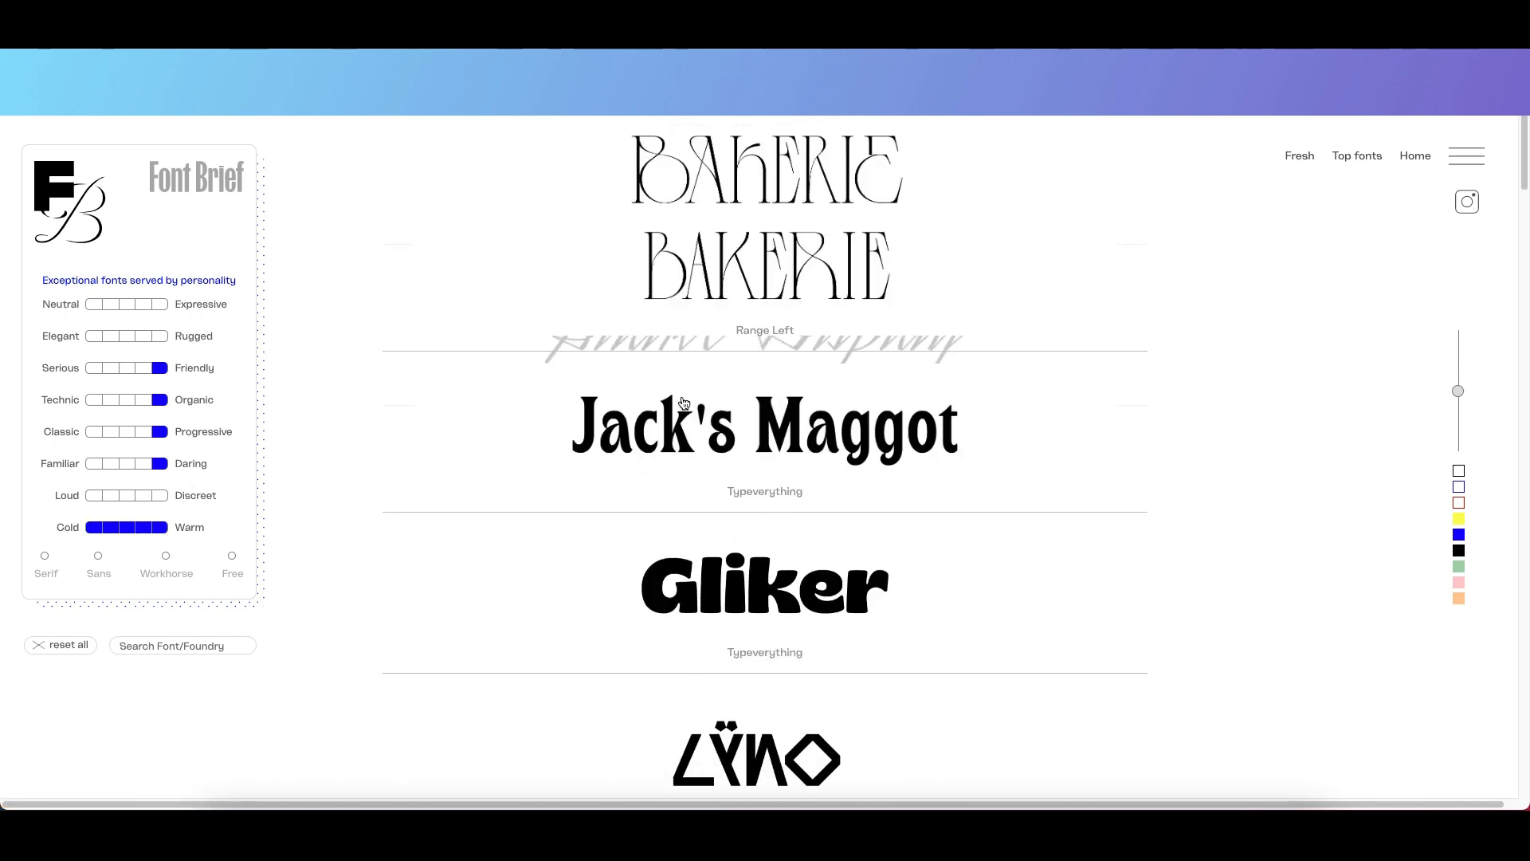
pyautogui.scroll(1, 614, 480)
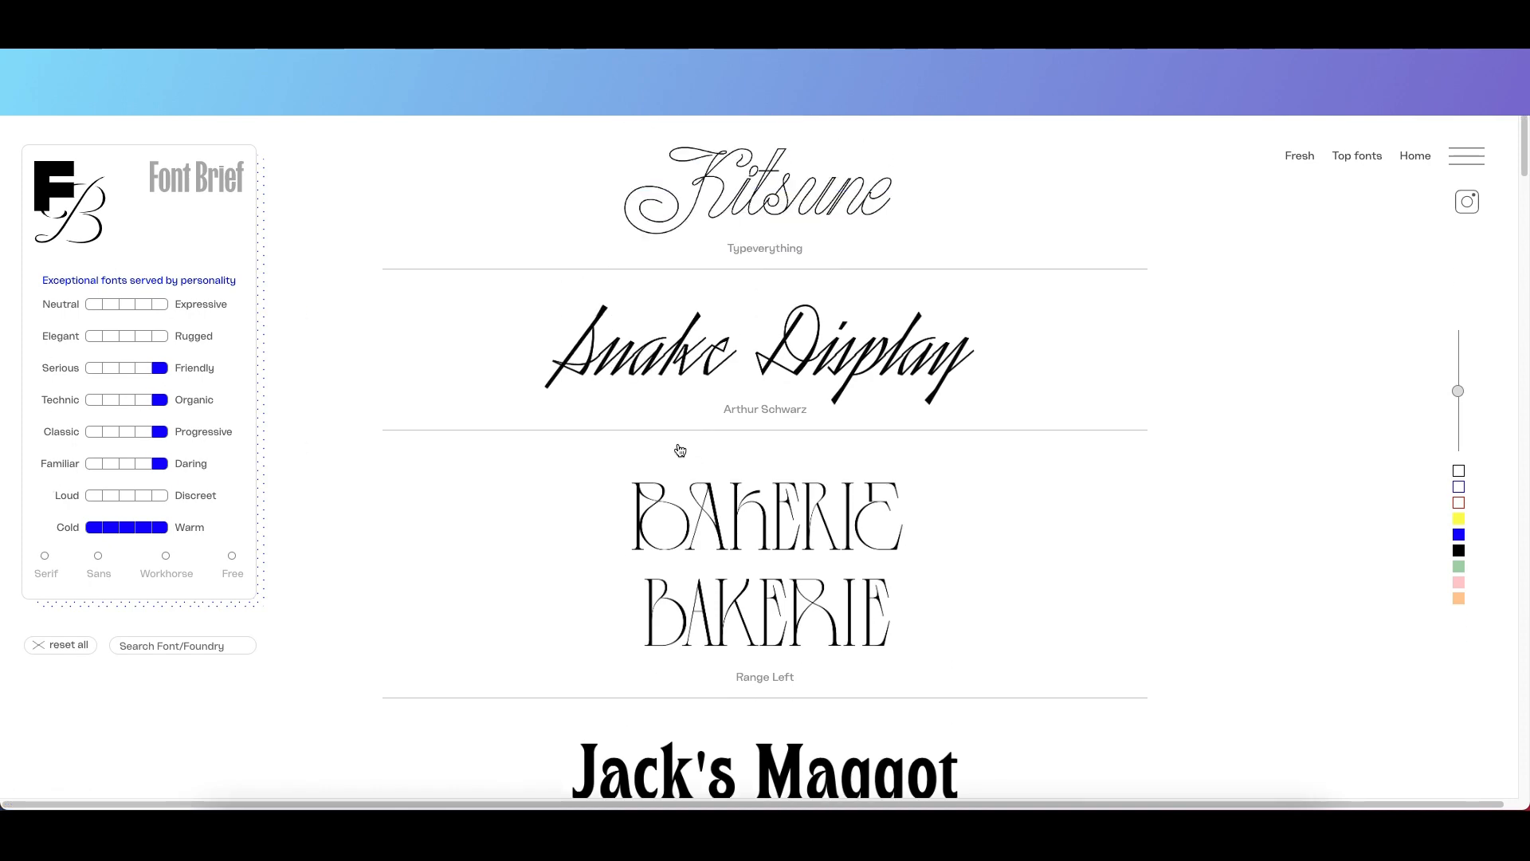
pyautogui.scroll(-3, 578, 468)
pyautogui.scroll(-3, 579, 468)
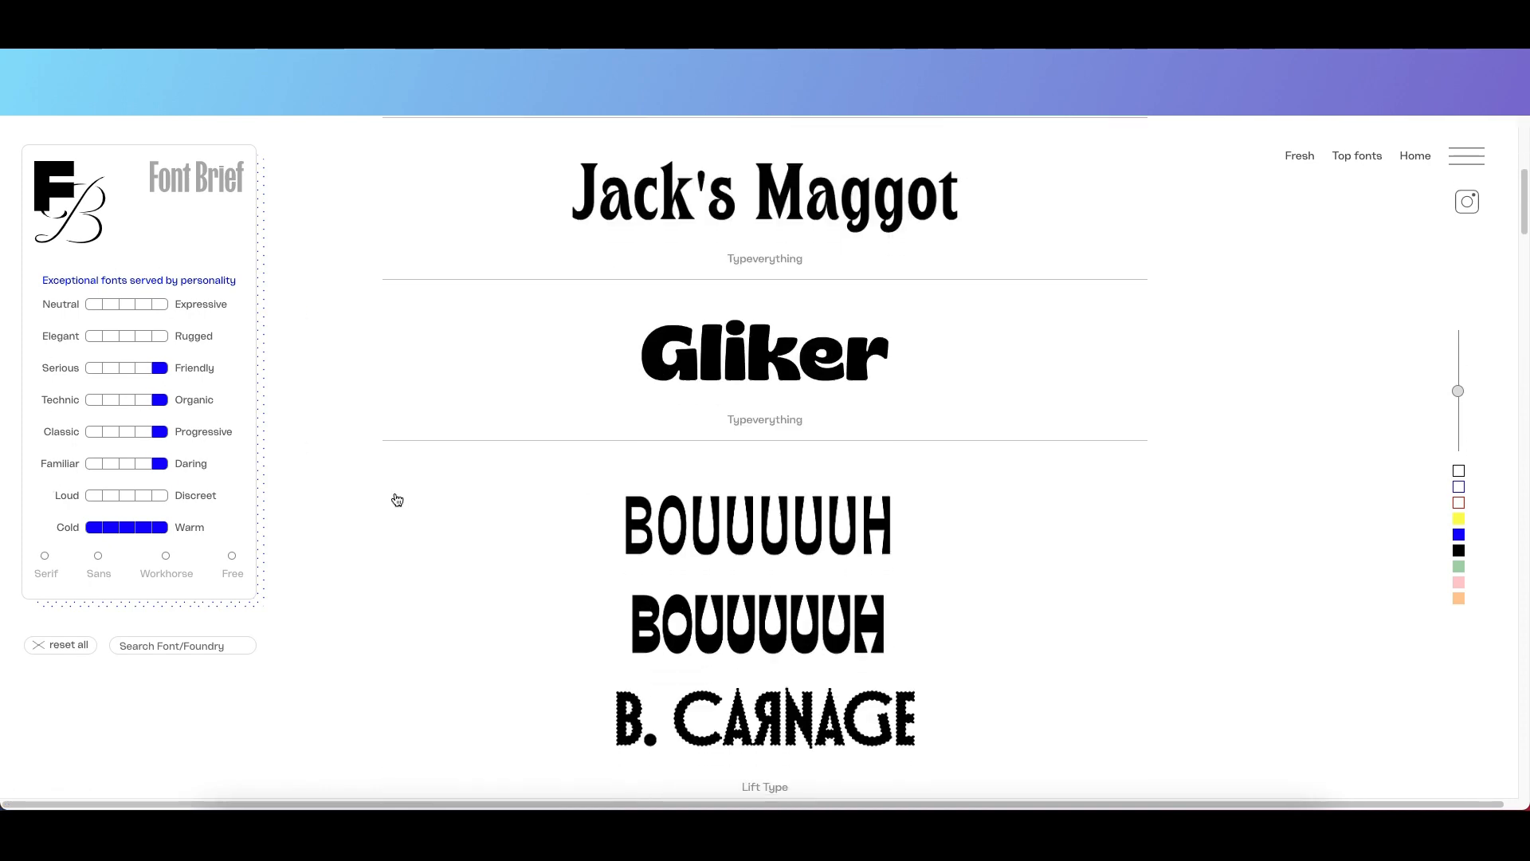
pyautogui.scroll(-7, 570, 489)
pyautogui.scroll(-15, 571, 490)
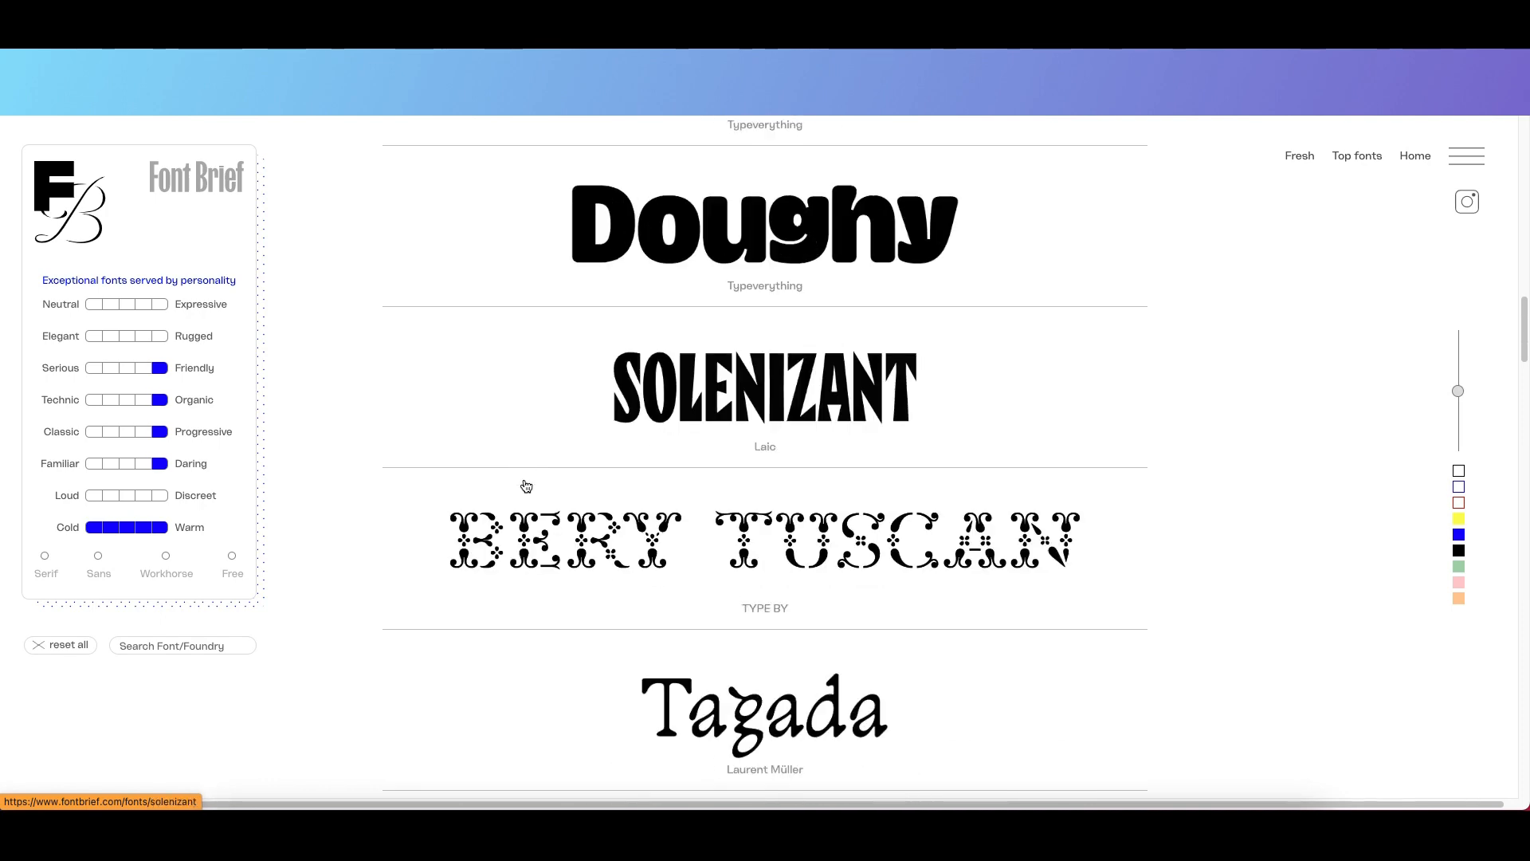
pyautogui.scroll(-2, 507, 490)
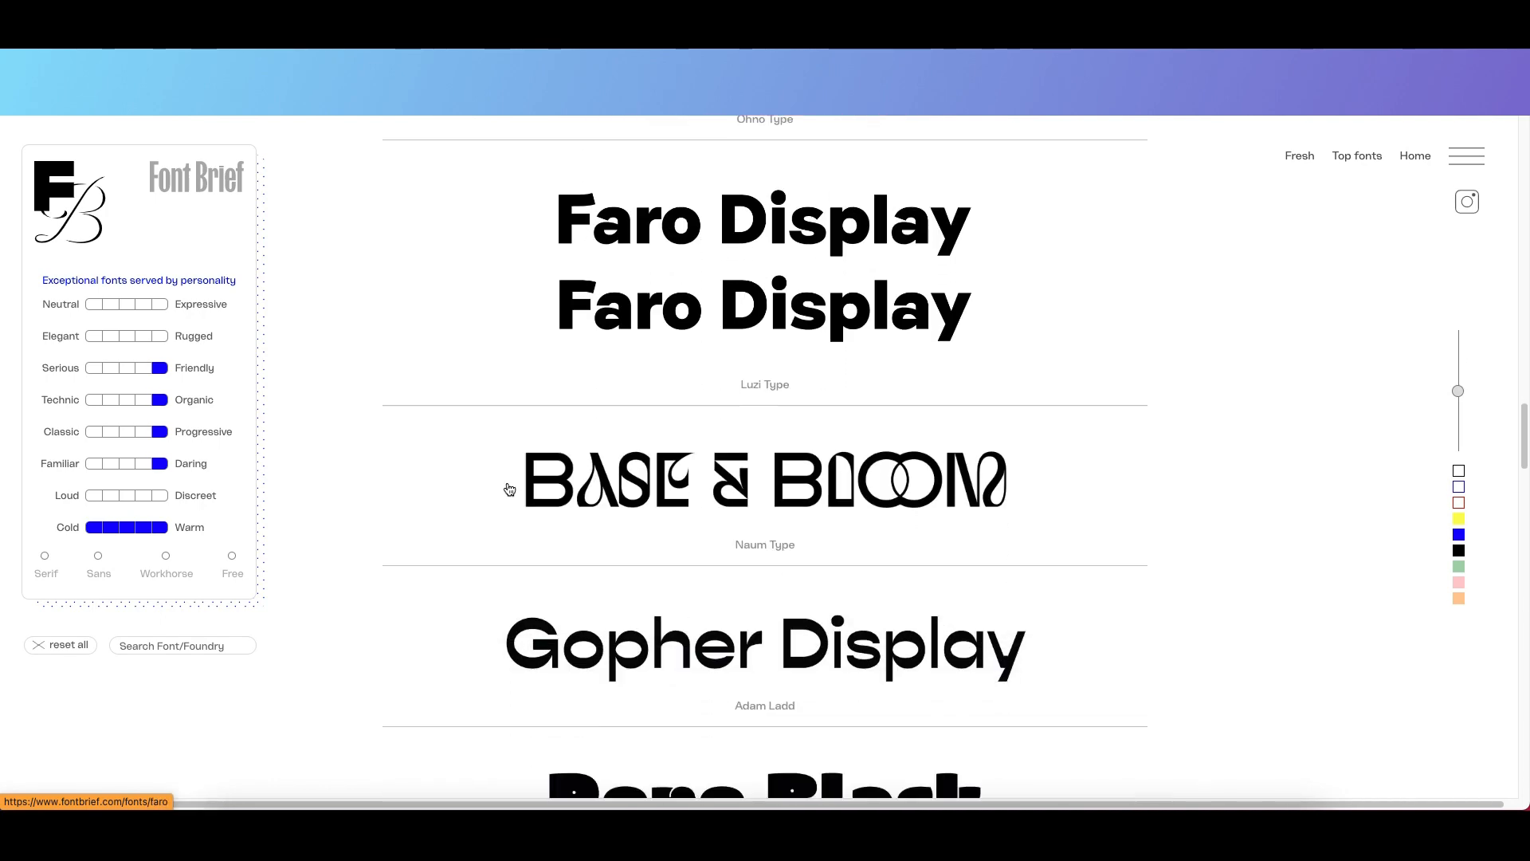
pyautogui.scroll(5, 510, 489)
pyautogui.scroll(5, 509, 490)
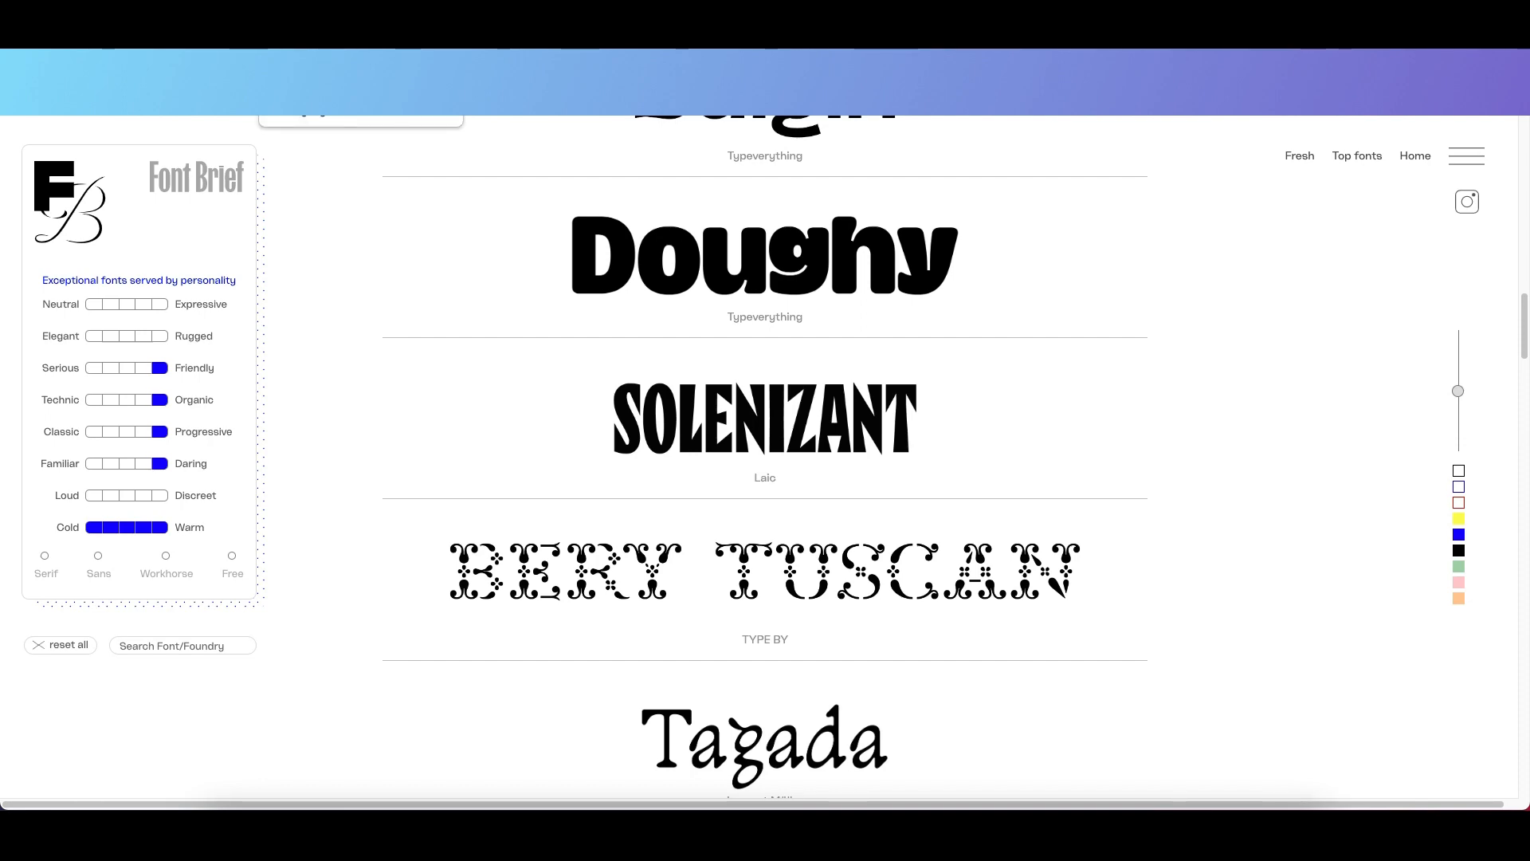
# Switch to the Google Fonts page and place the cursor in the custom preview text.
pyautogui.click(319, 64)
pyautogui.scroll(5, 828, 356)
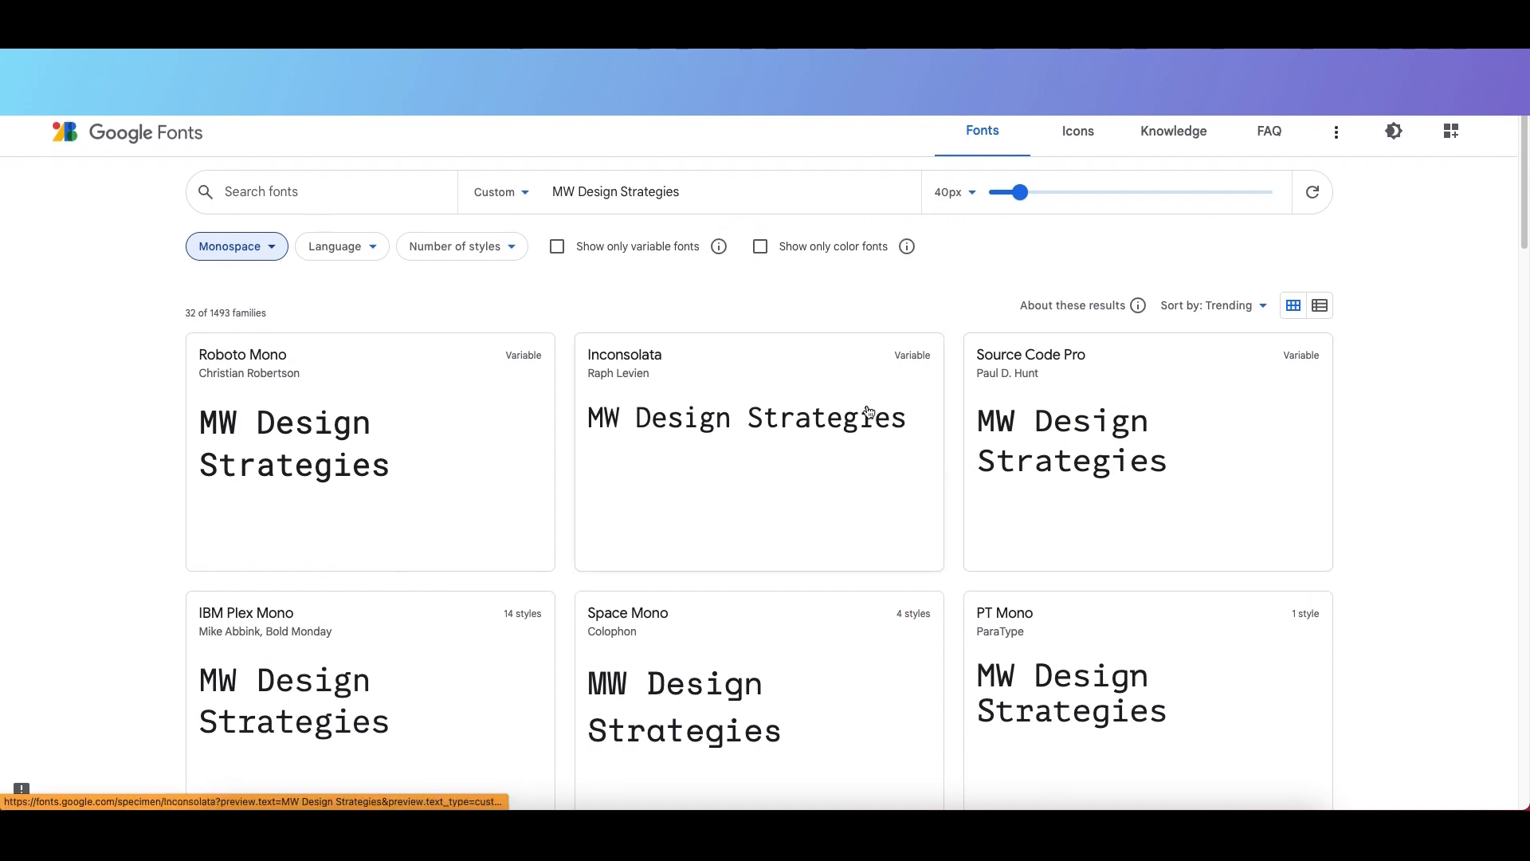
pyautogui.click(734, 199)
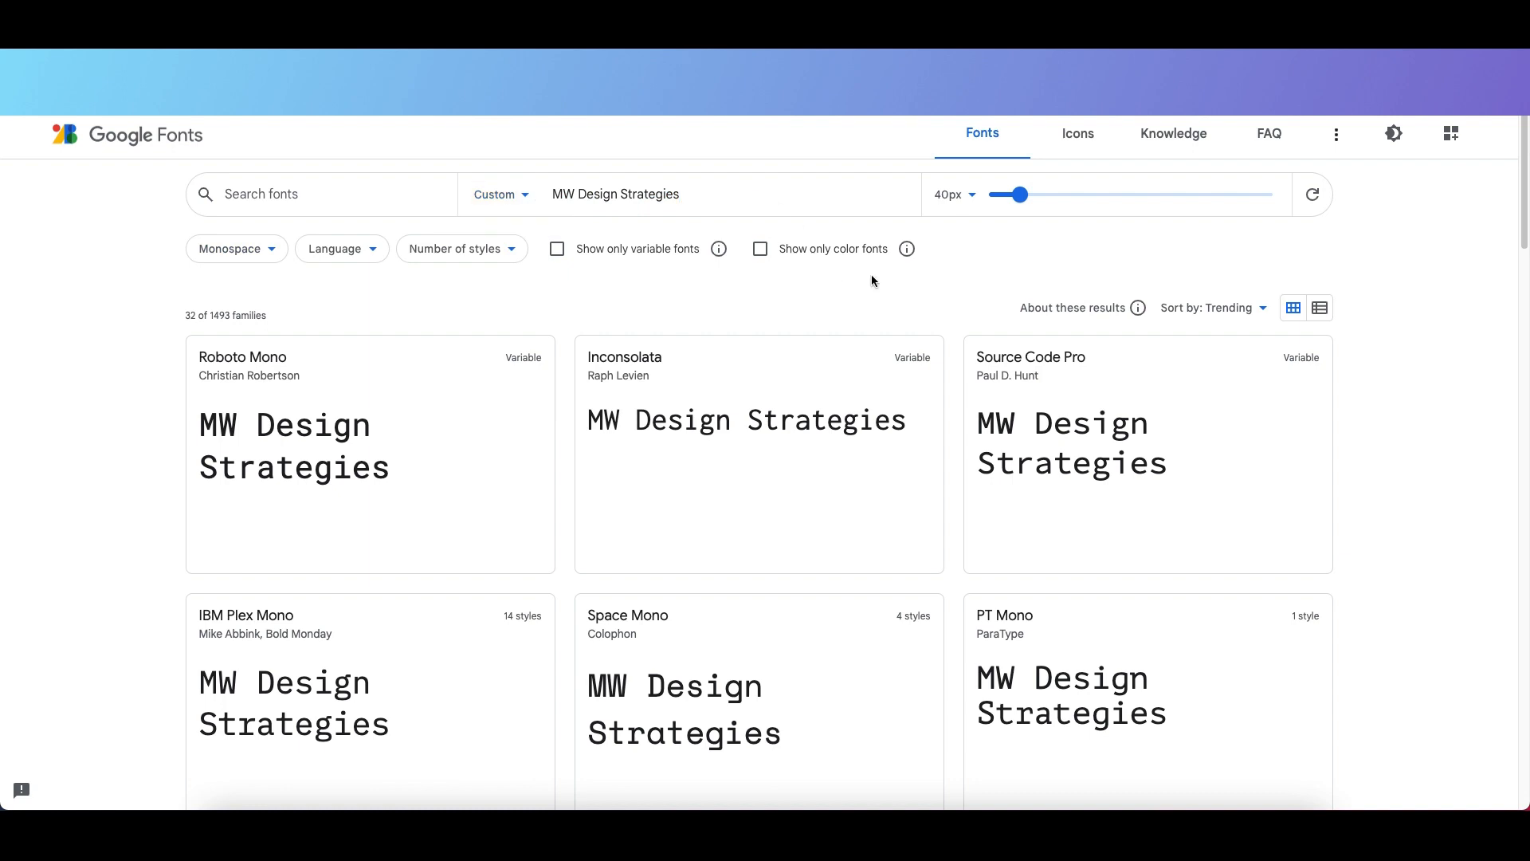
# Try adding Serif and Sans Serif to the category filter, and leave only Display and Monospace selected.
pyautogui.click(262, 250)
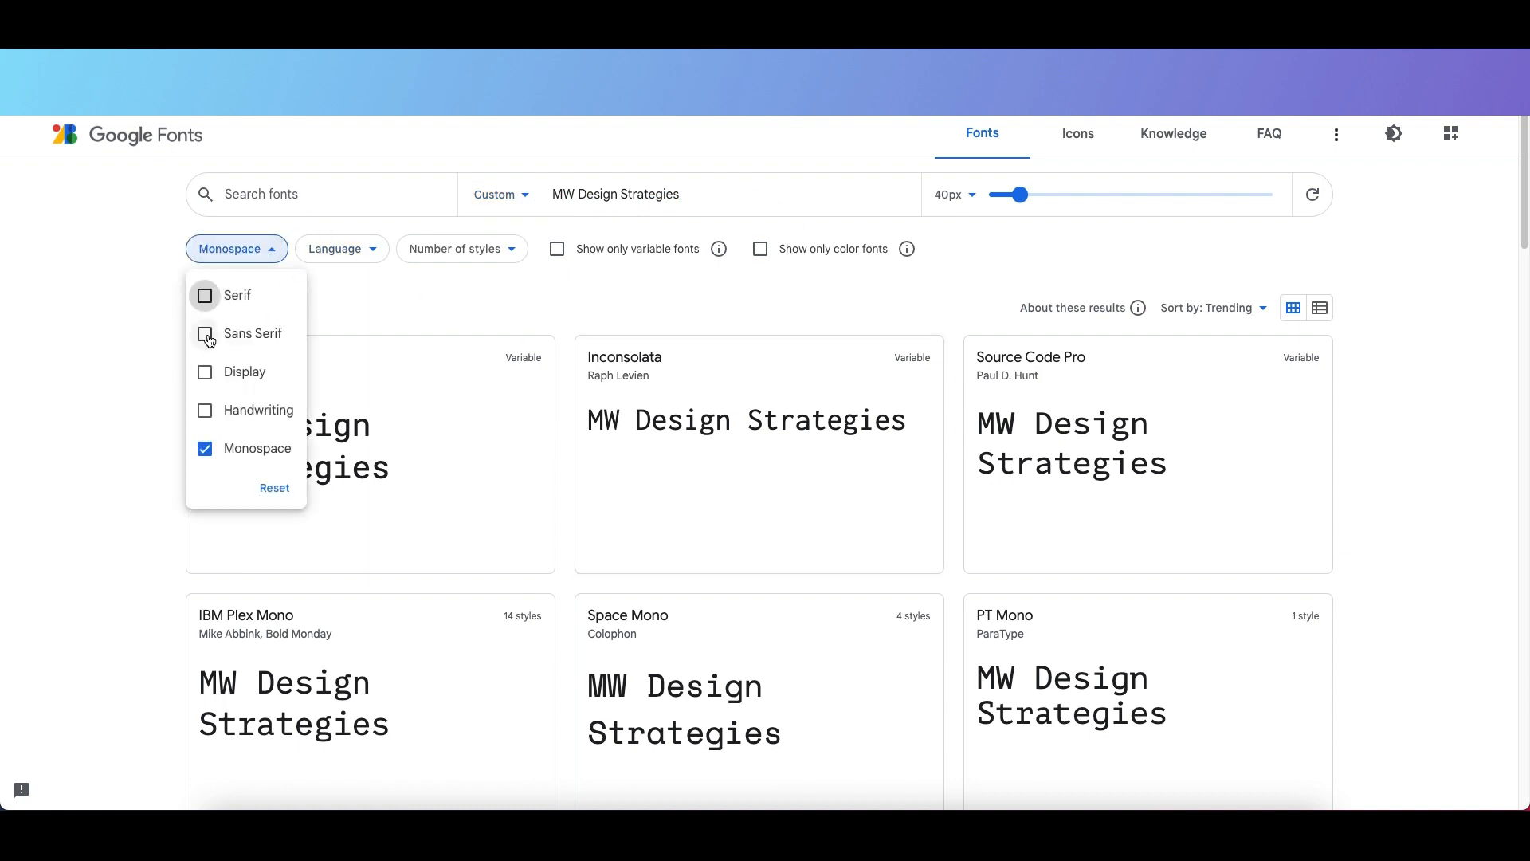
pyautogui.click(204, 297)
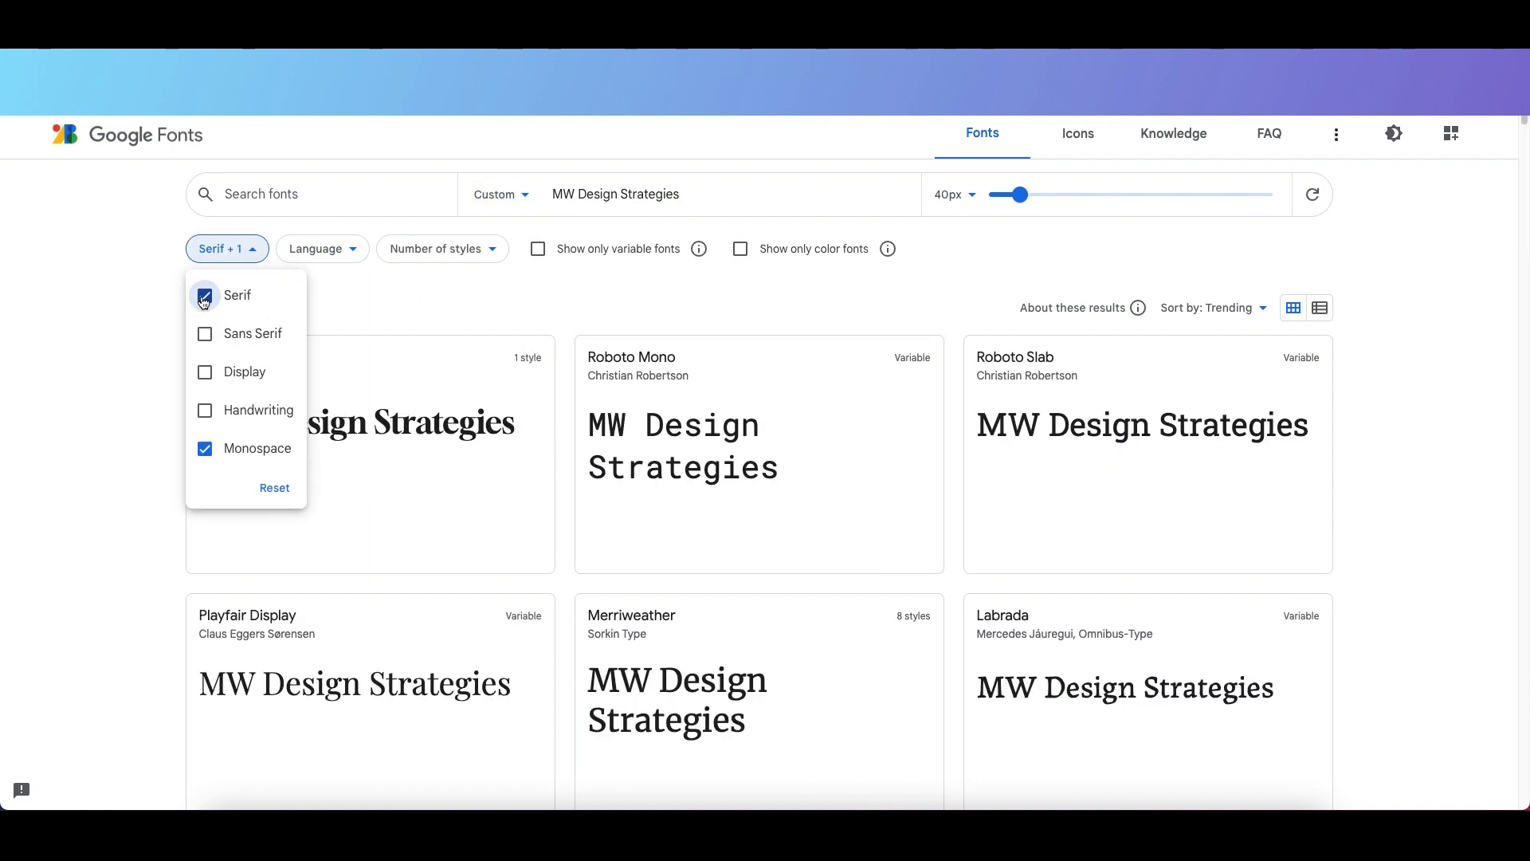
pyautogui.click(205, 338)
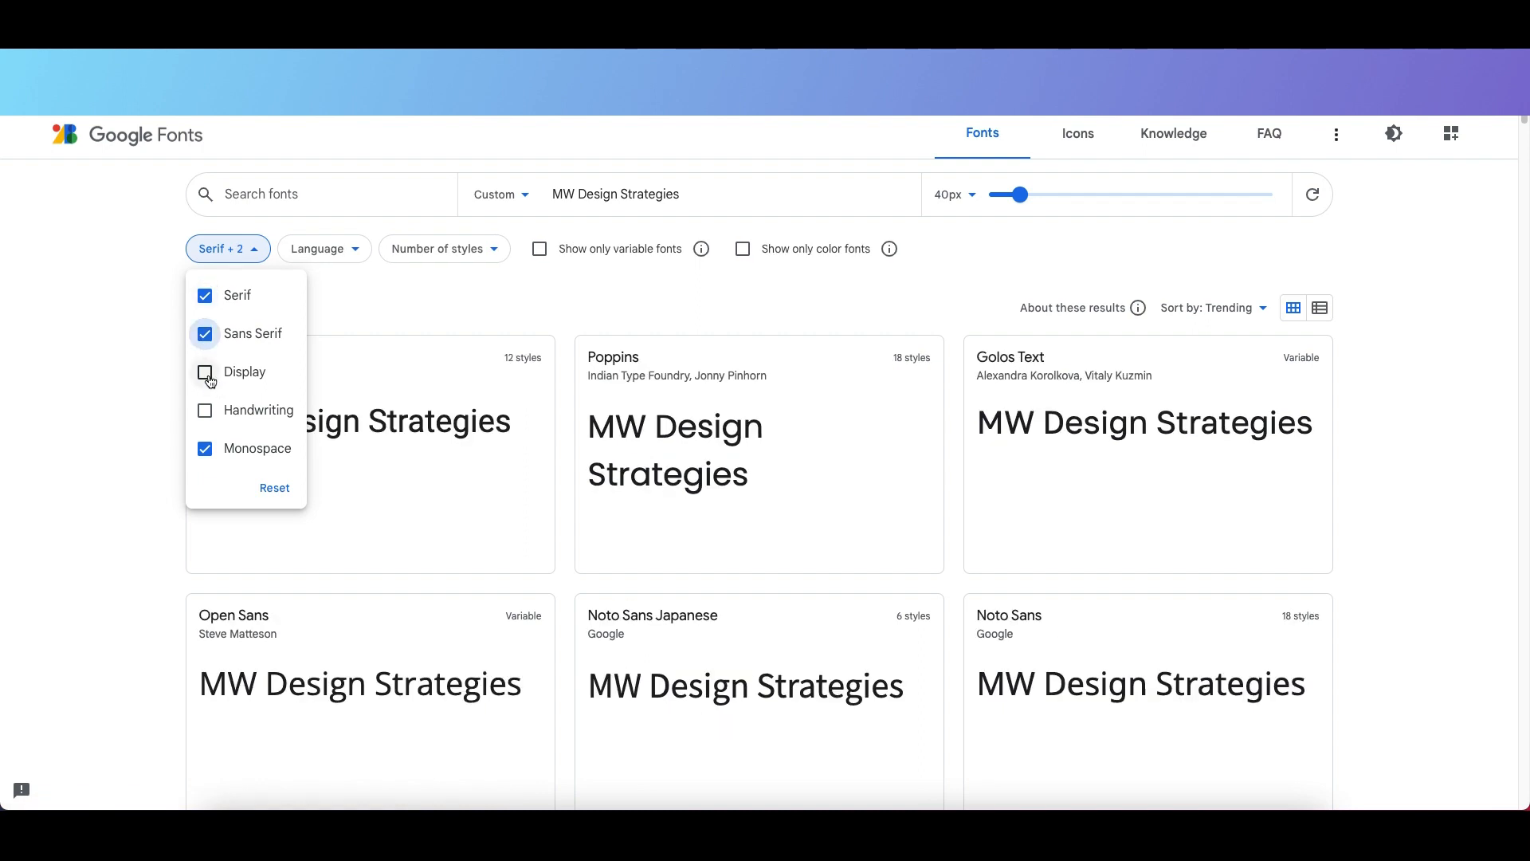
pyautogui.click(205, 373)
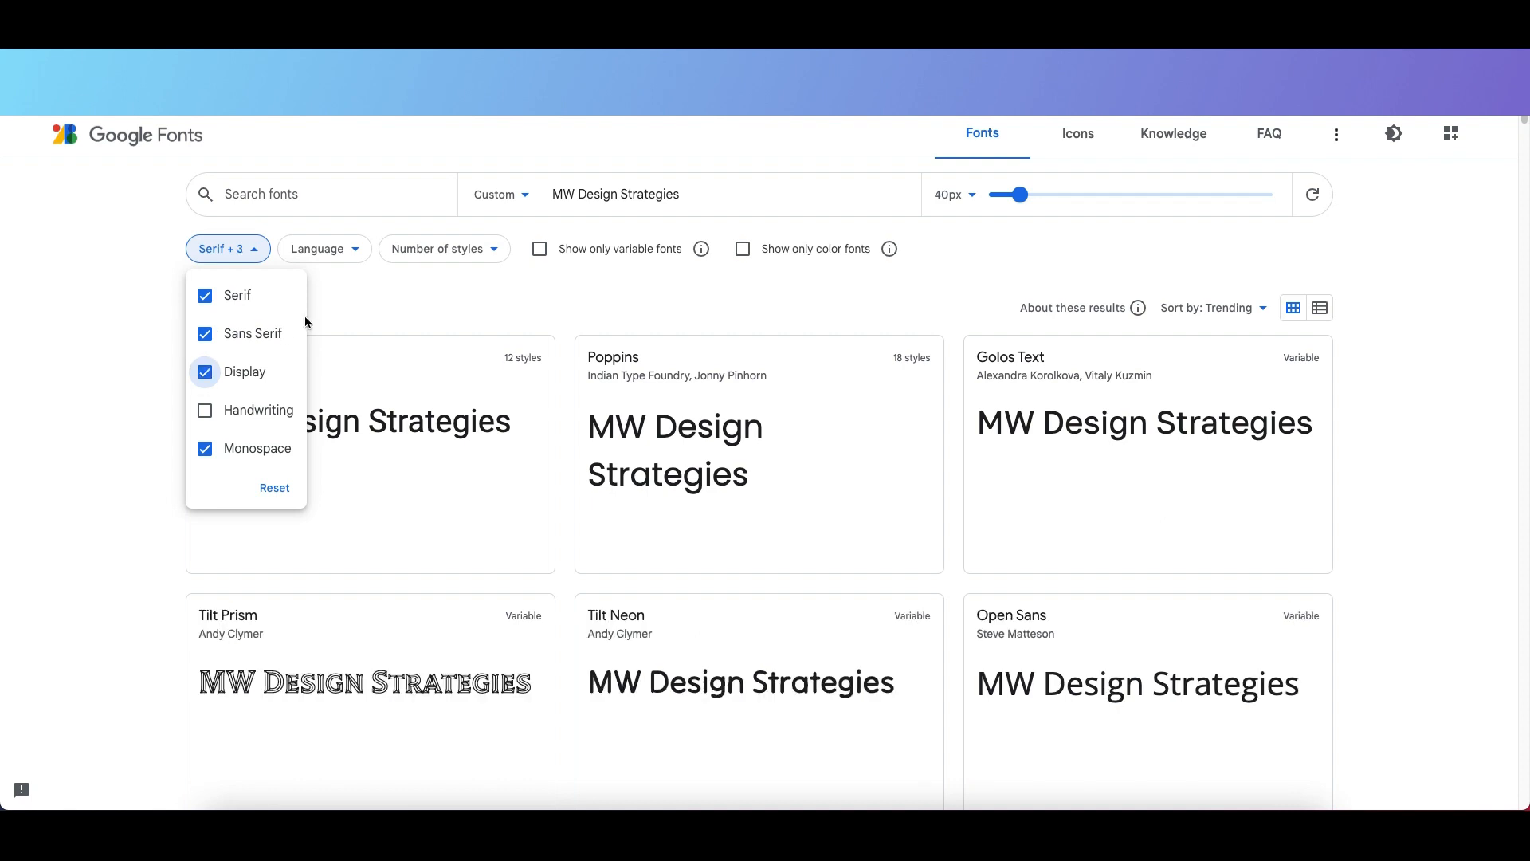
pyautogui.click(205, 297)
pyautogui.click(205, 335)
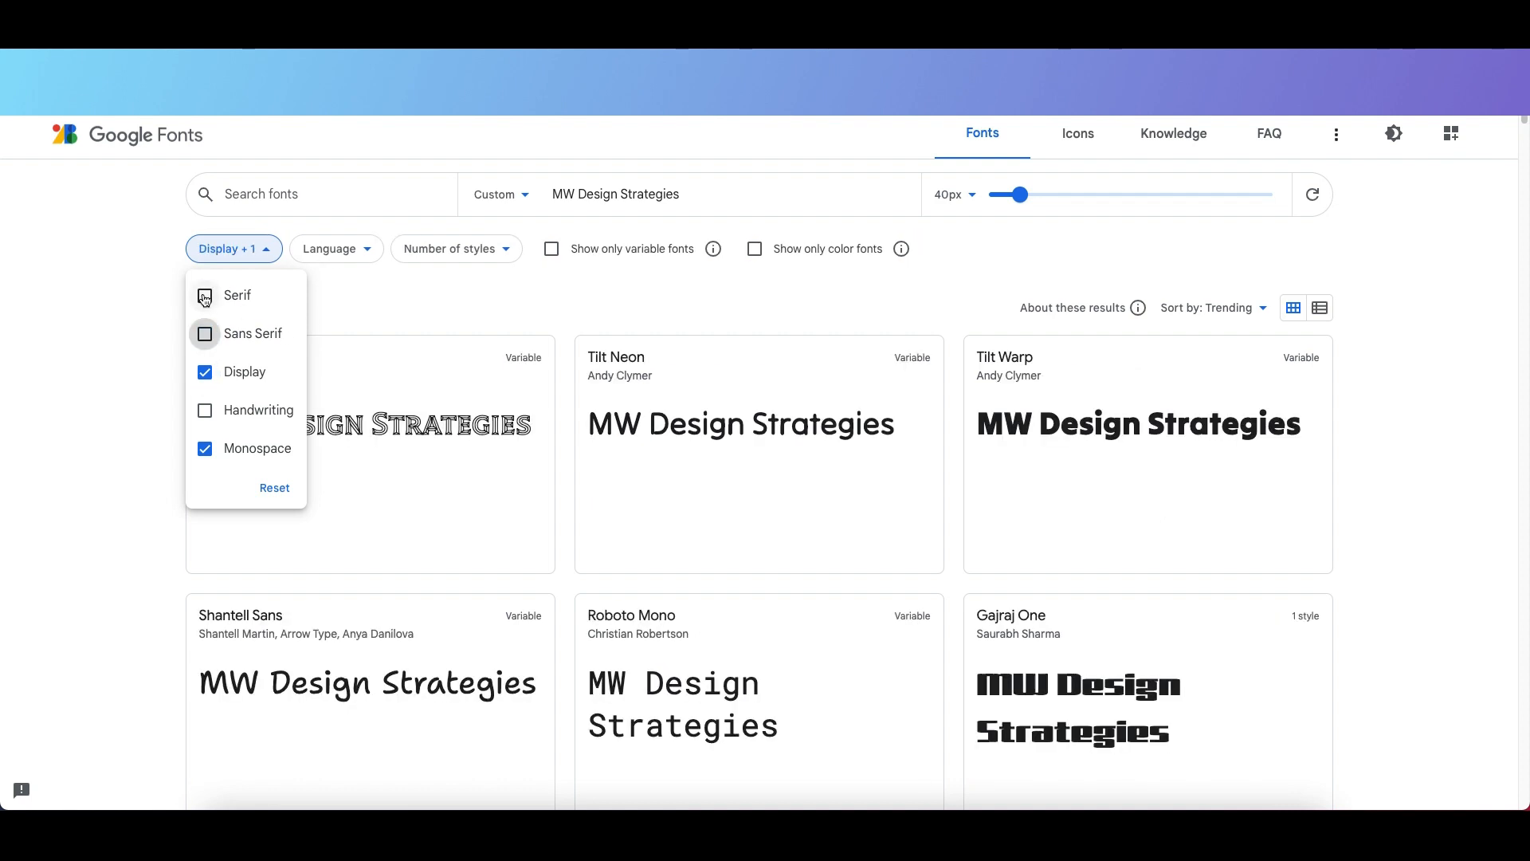
pyautogui.click(374, 306)
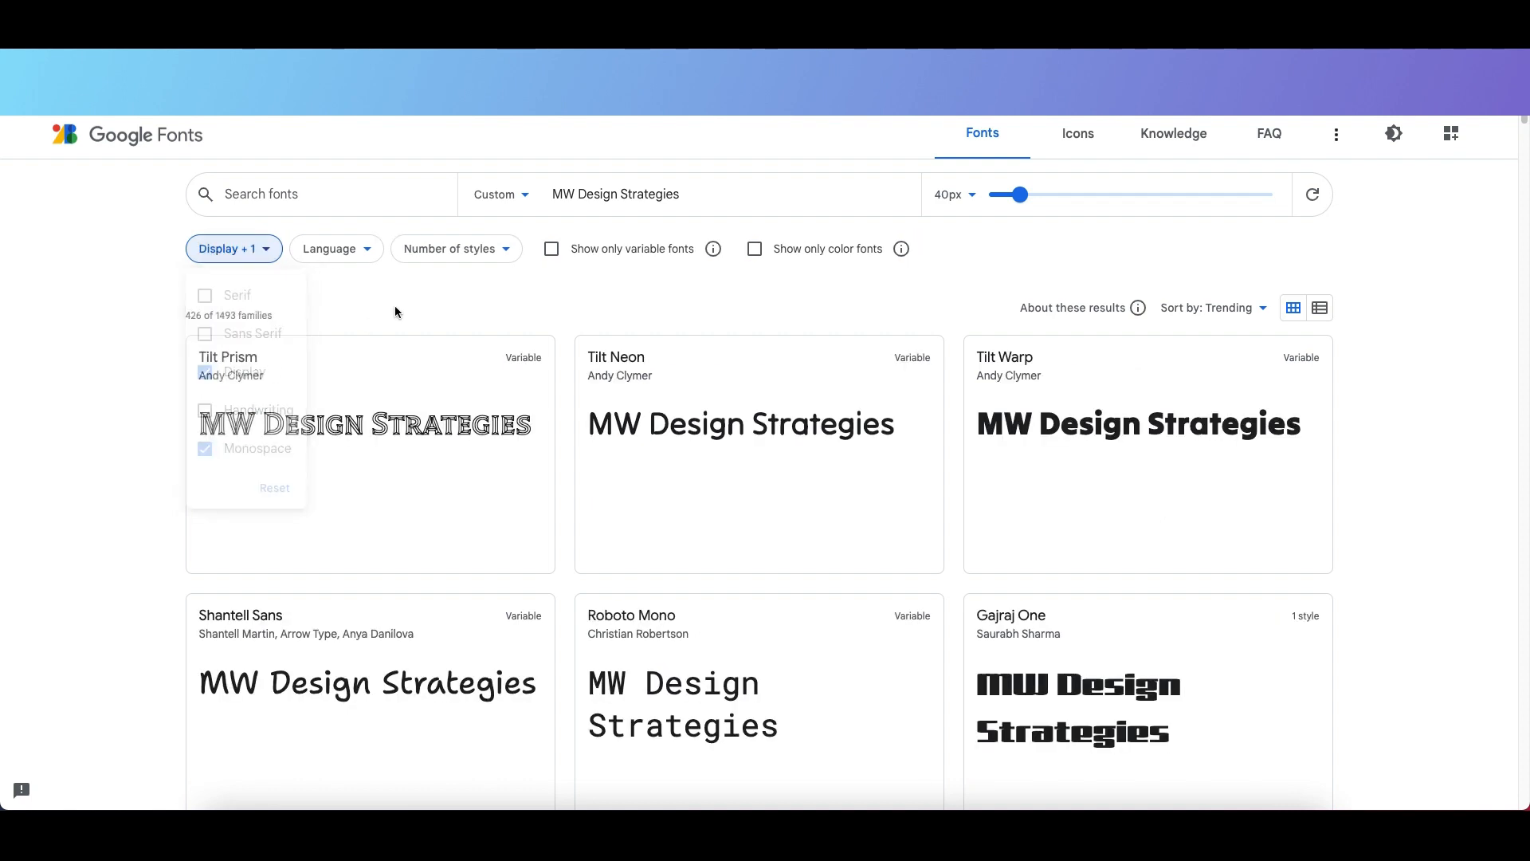
pyautogui.scroll(-2, 510, 372)
pyautogui.scroll(2, 268, 277)
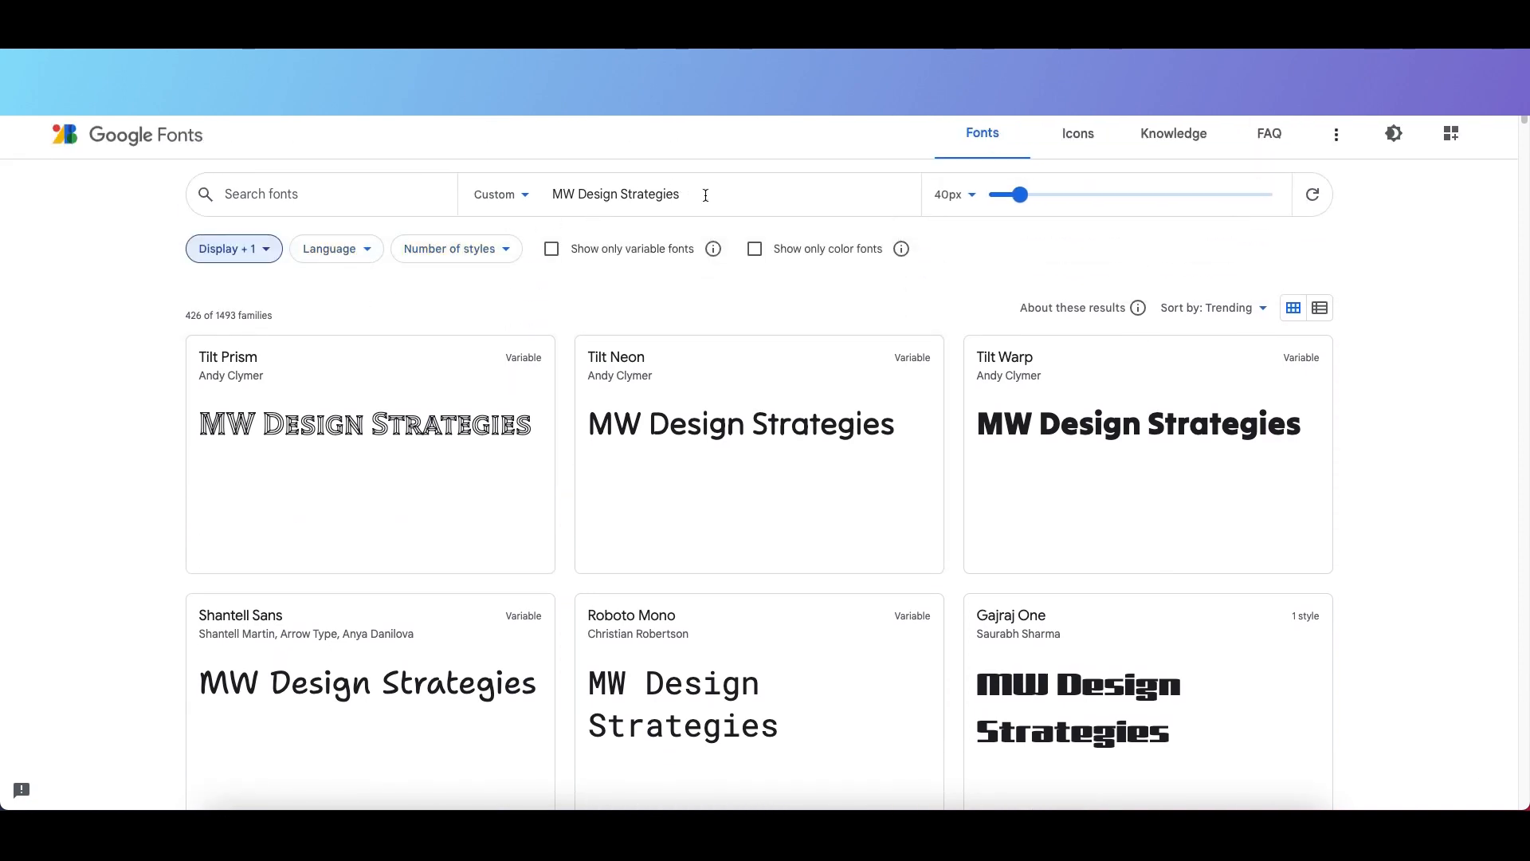
# Examine the custom preview text "MW Design Strategies" and compare how the listed Display and Monospace fonts render it.
pyautogui.moveTo(705, 195); pyautogui.dragTo(549, 200)
pyautogui.click(732, 193)
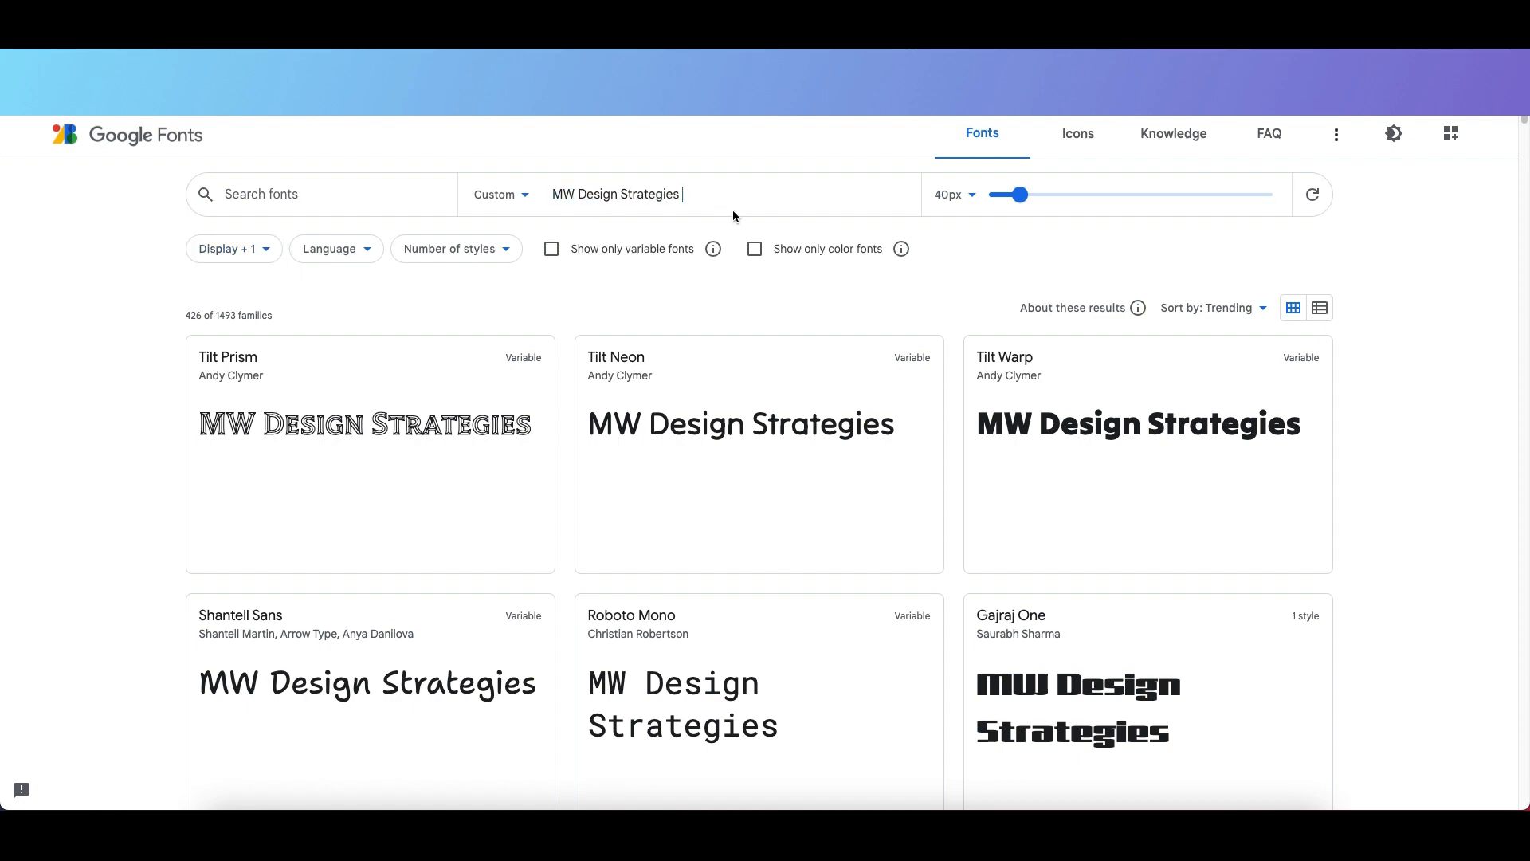
pyautogui.scroll(-7, 959, 607)
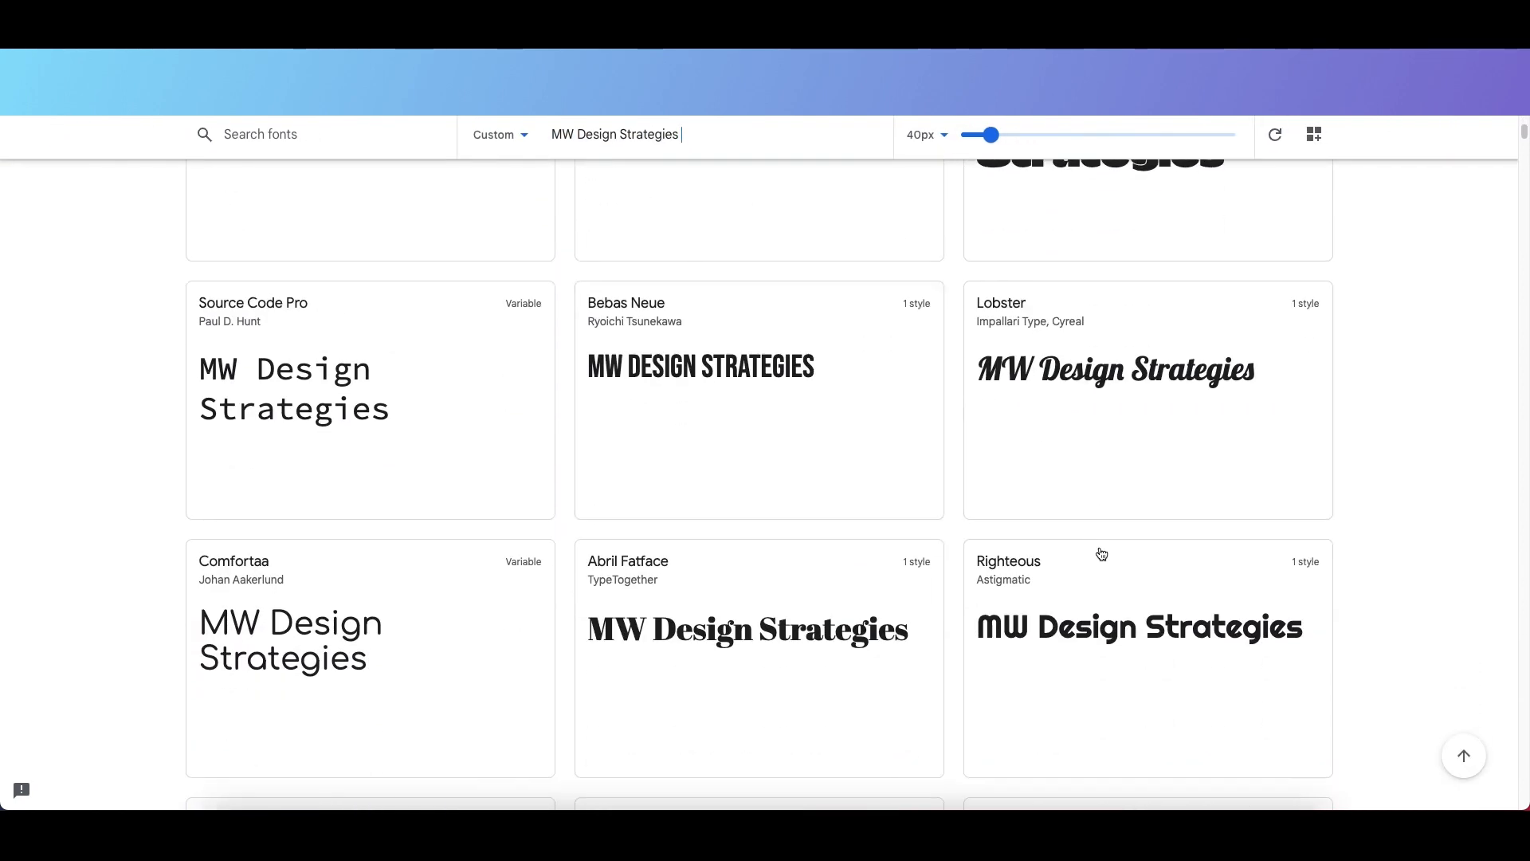
pyautogui.scroll(4, 938, 617)
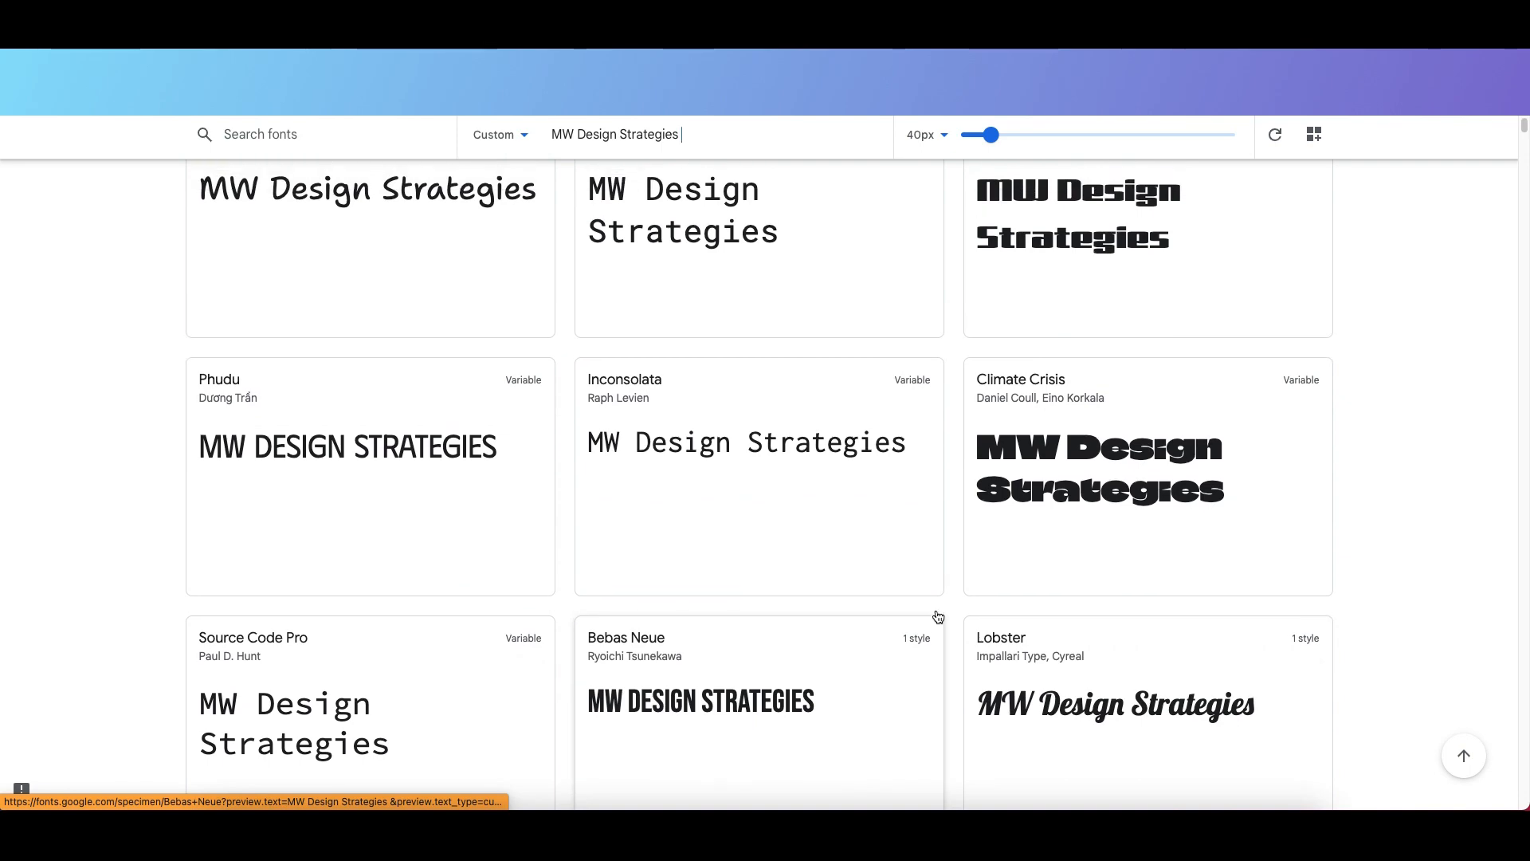
pyautogui.scroll(3, 938, 617)
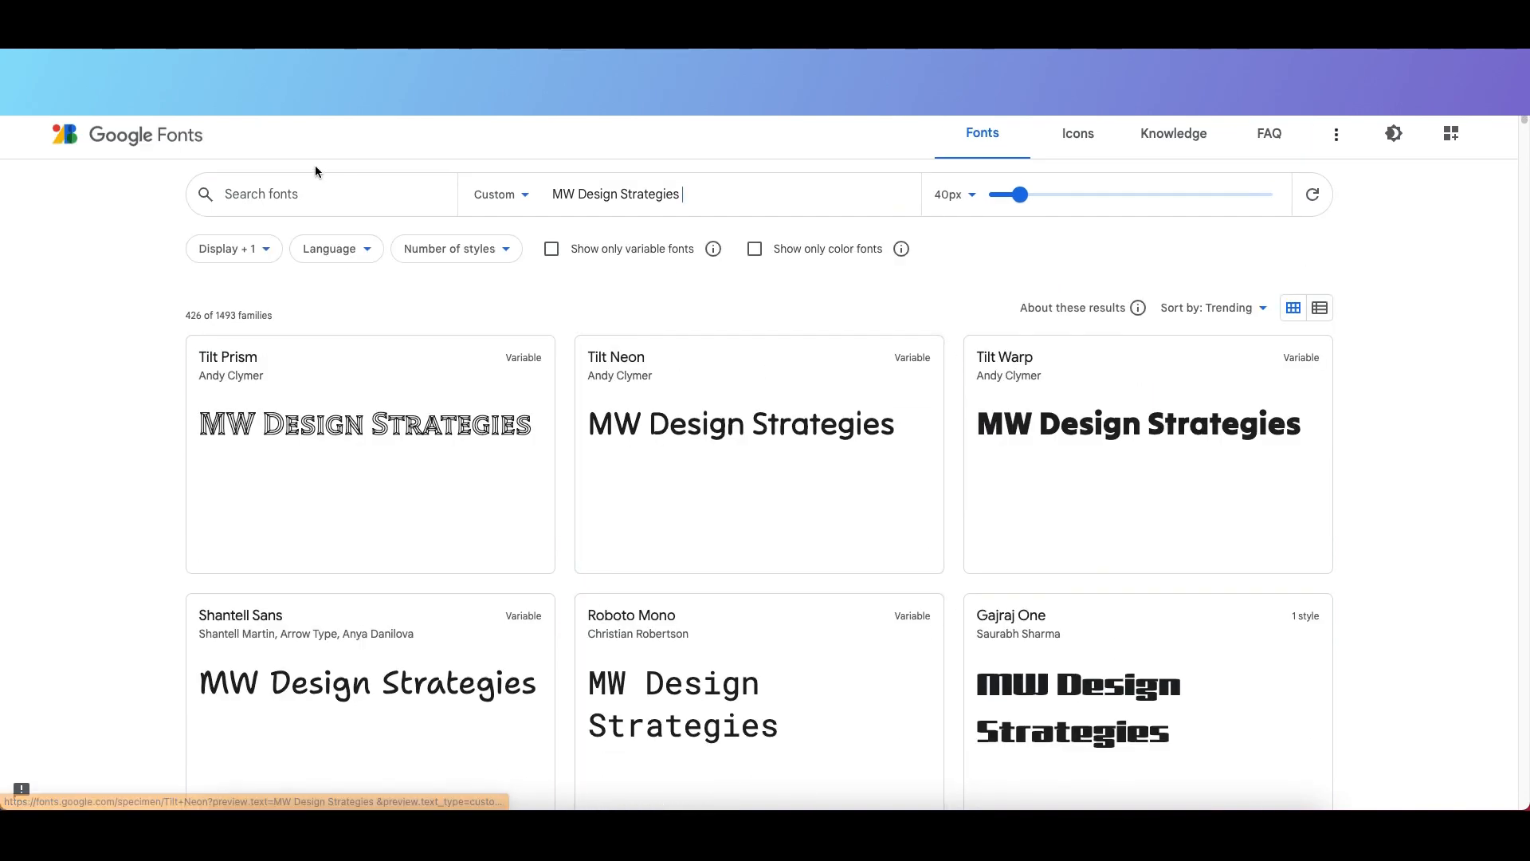
# Search the font library for "futua", replace the search with "robot", and open the Roboto Mono family.
pyautogui.click(416, 176)
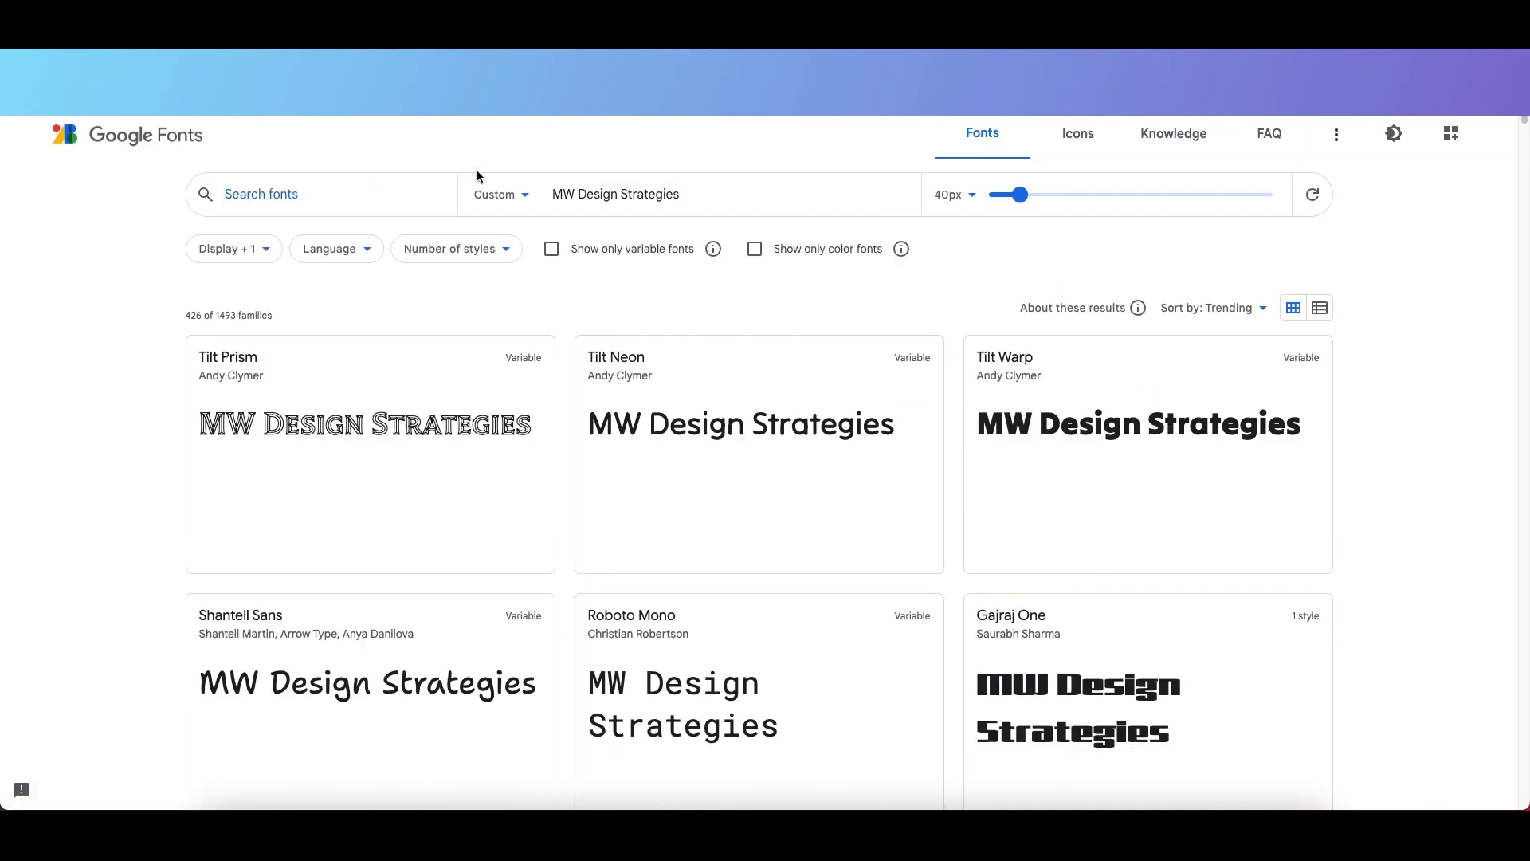
pyautogui.write('futua')
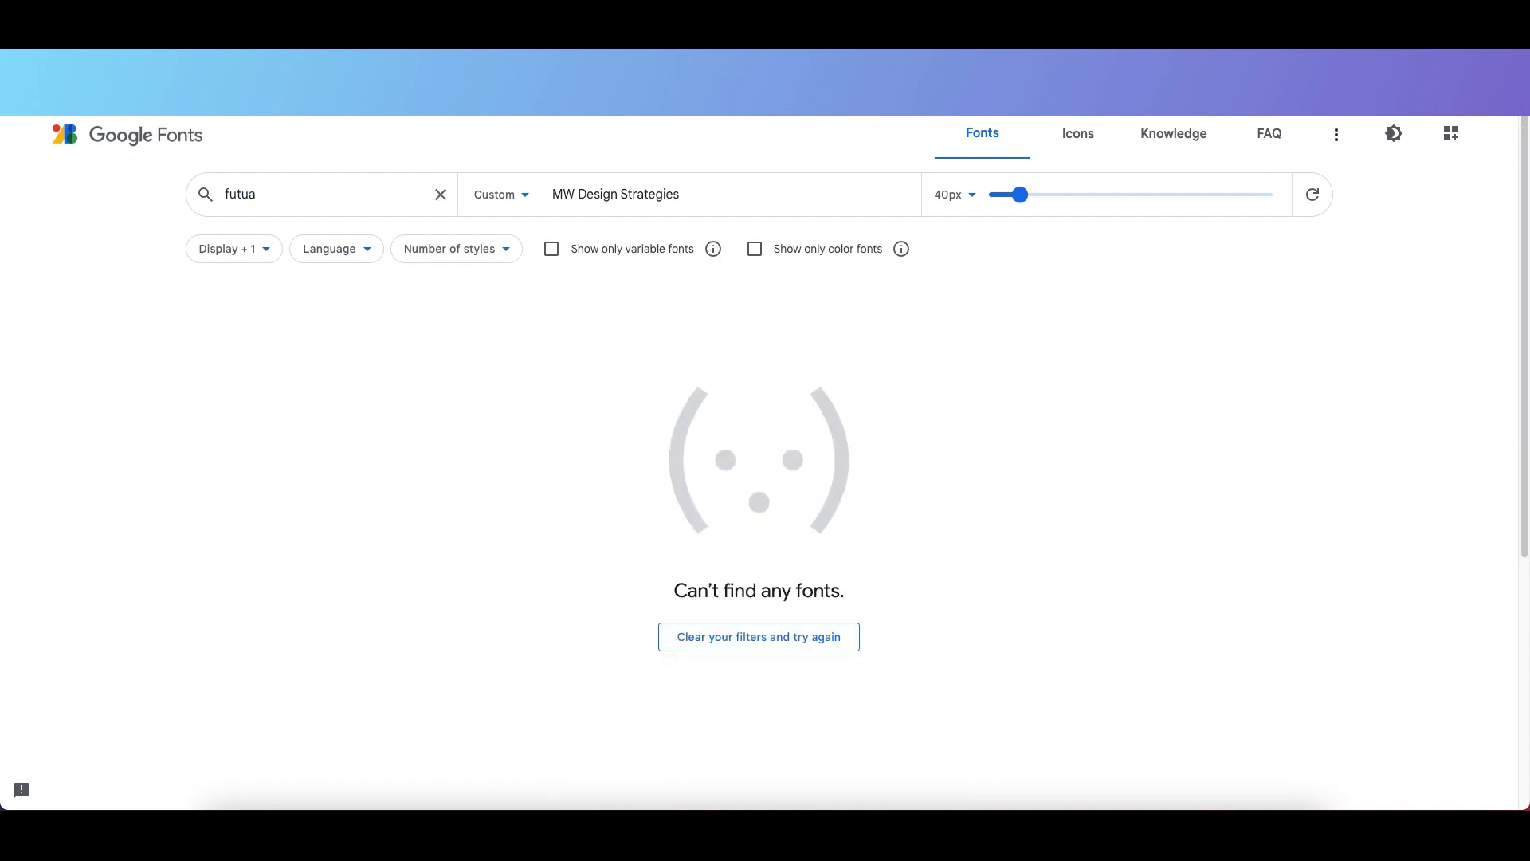
pyautogui.doubleClick(345, 188)
pyautogui.write('robot')
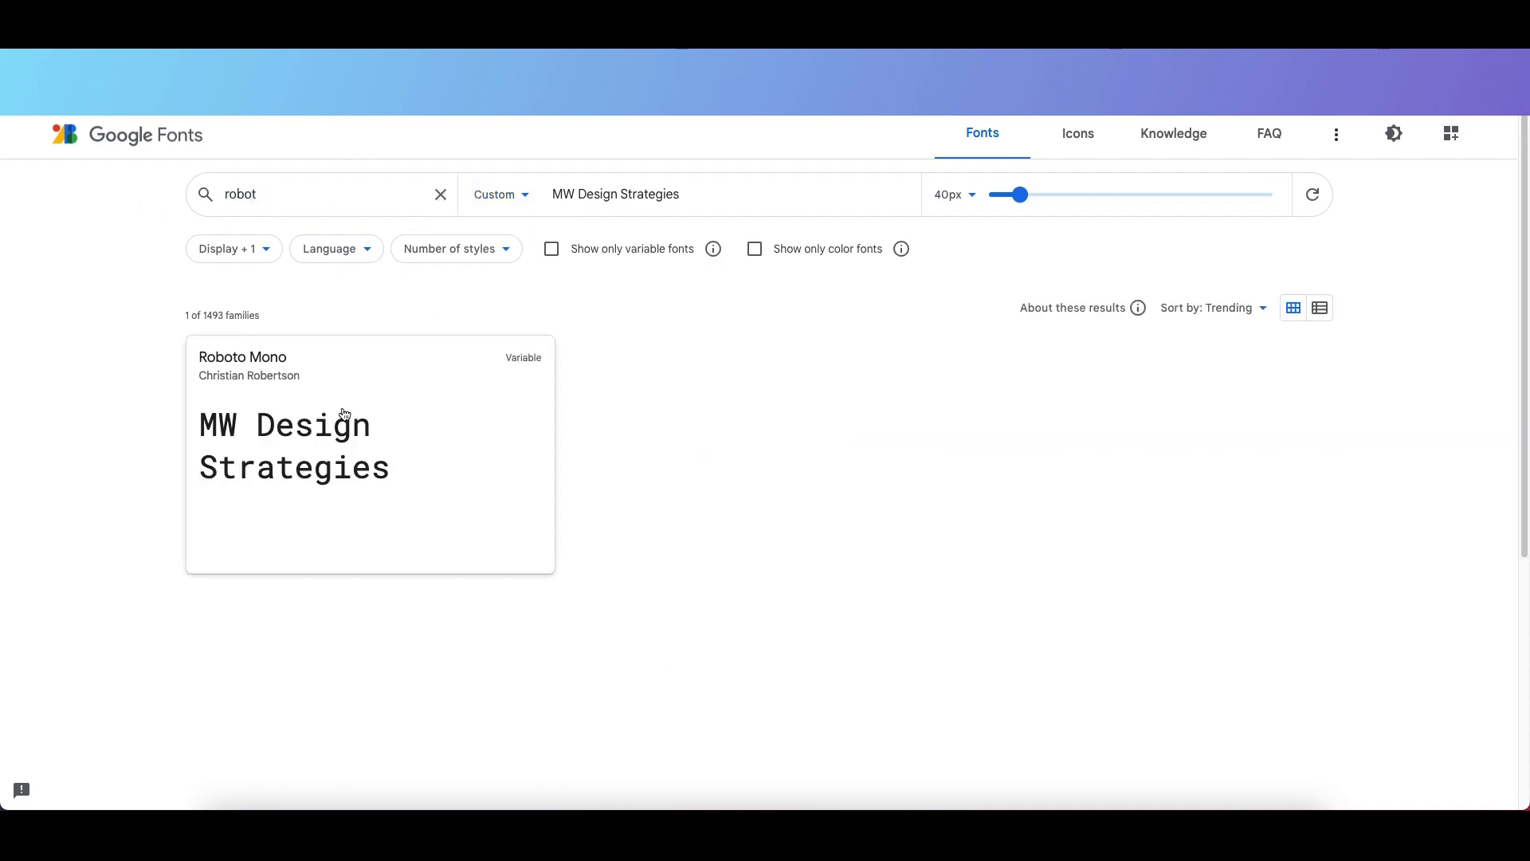
pyautogui.click(365, 359)
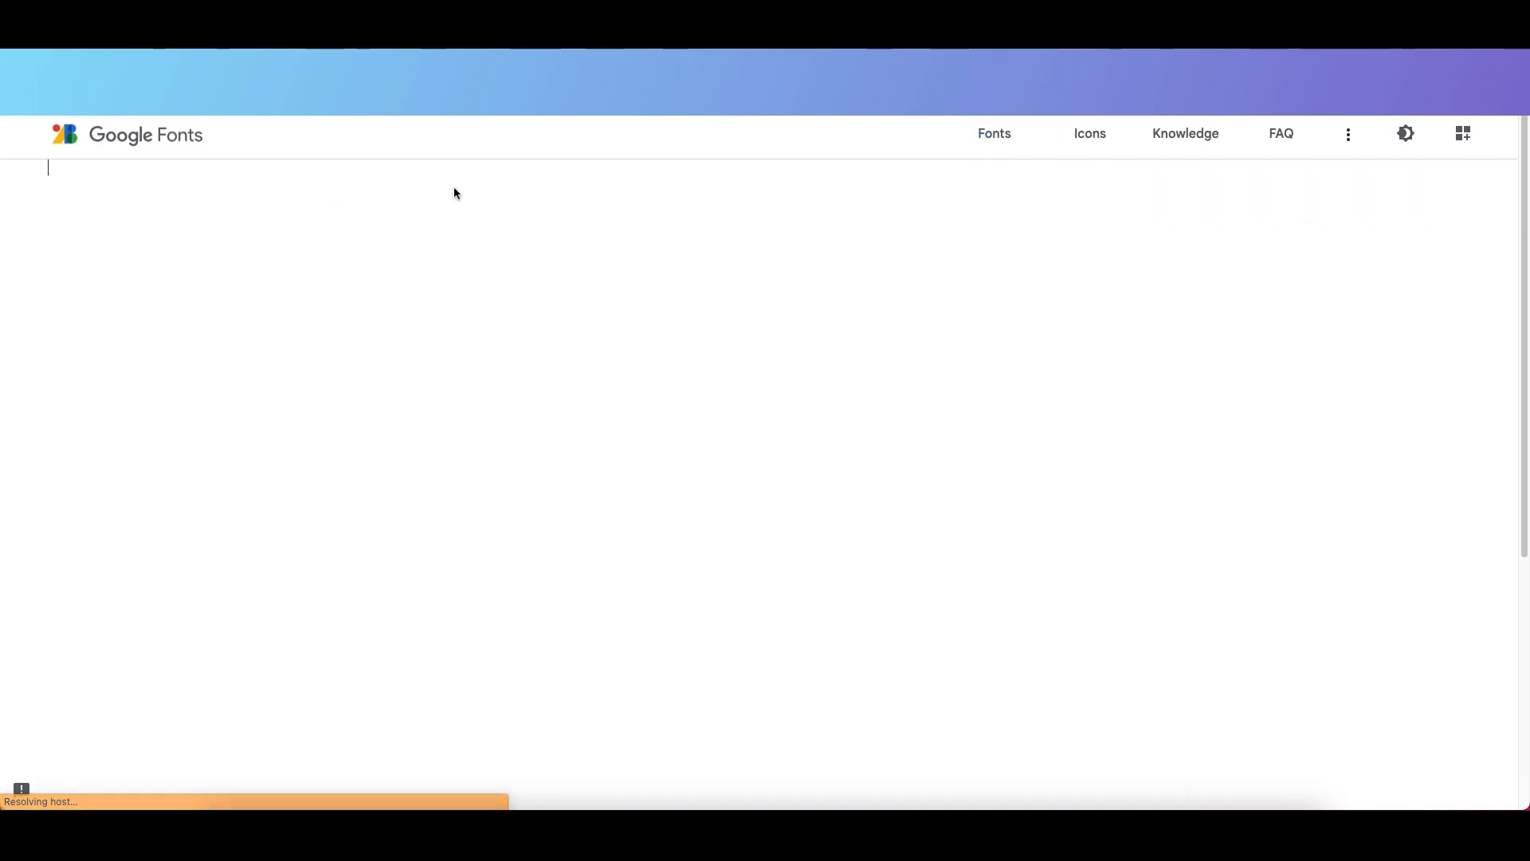